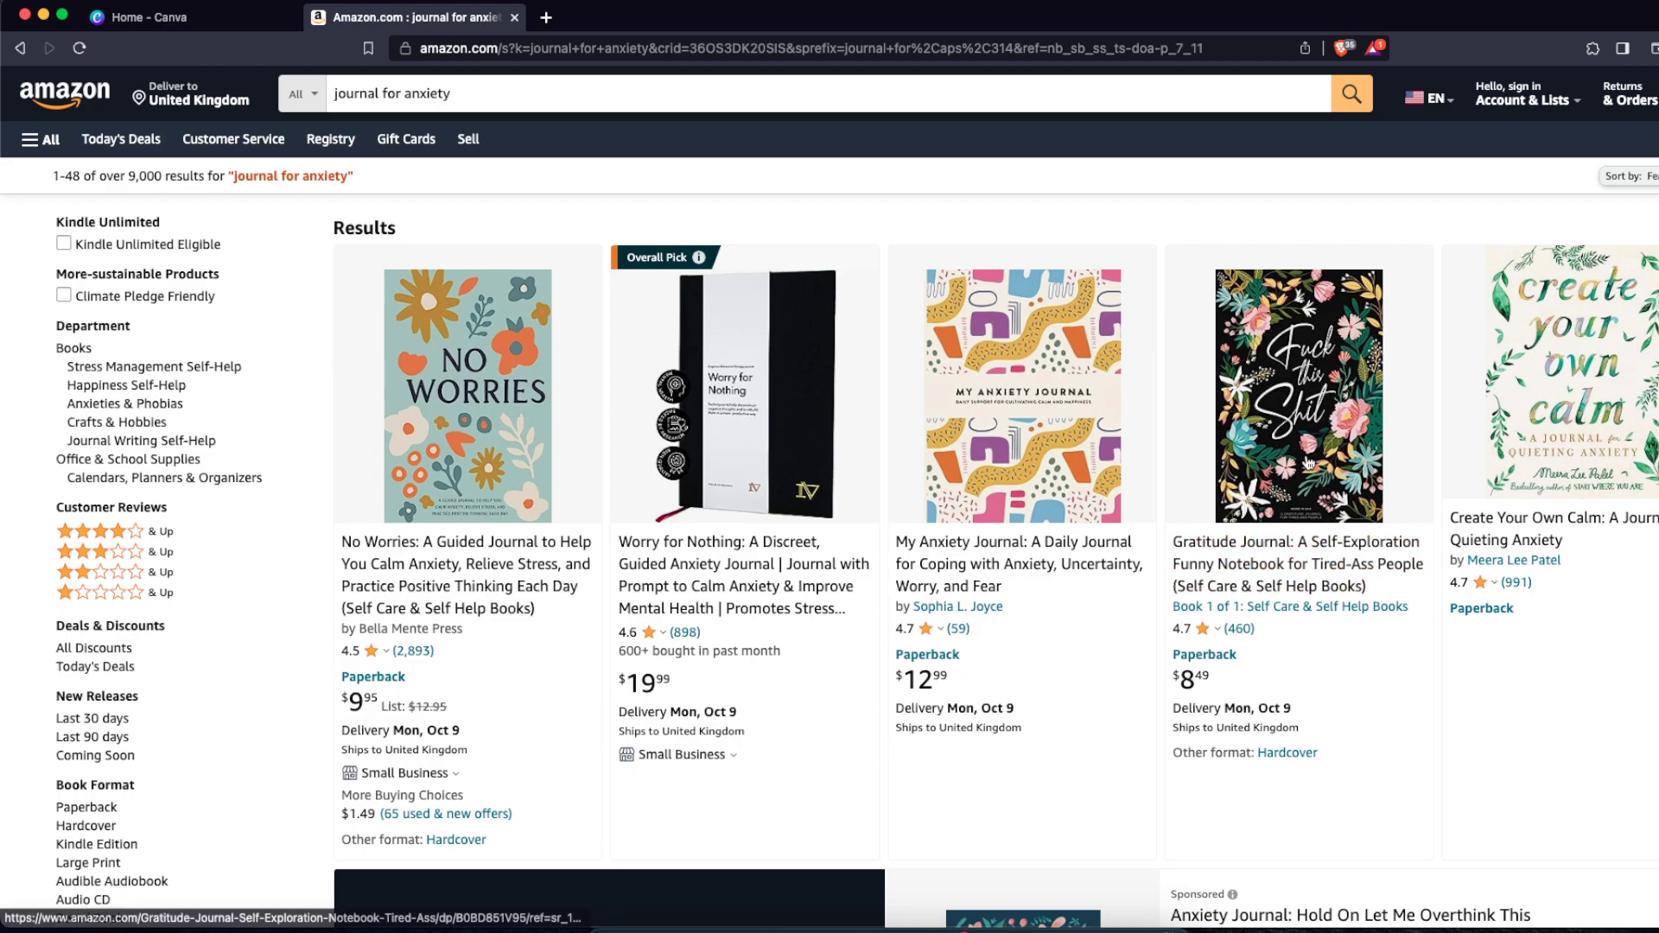
Step: Browse the anxiety journal results, check the dimensions on the Gratitude Journal product page, and return to the results
{"action": "scroll", "coordinate": [1339, 610], "scroll_direction": "down", "scroll_amount": 10}
{"action": "scroll", "coordinate": [1339, 609], "scroll_direction": "up", "scroll_amount": 7}
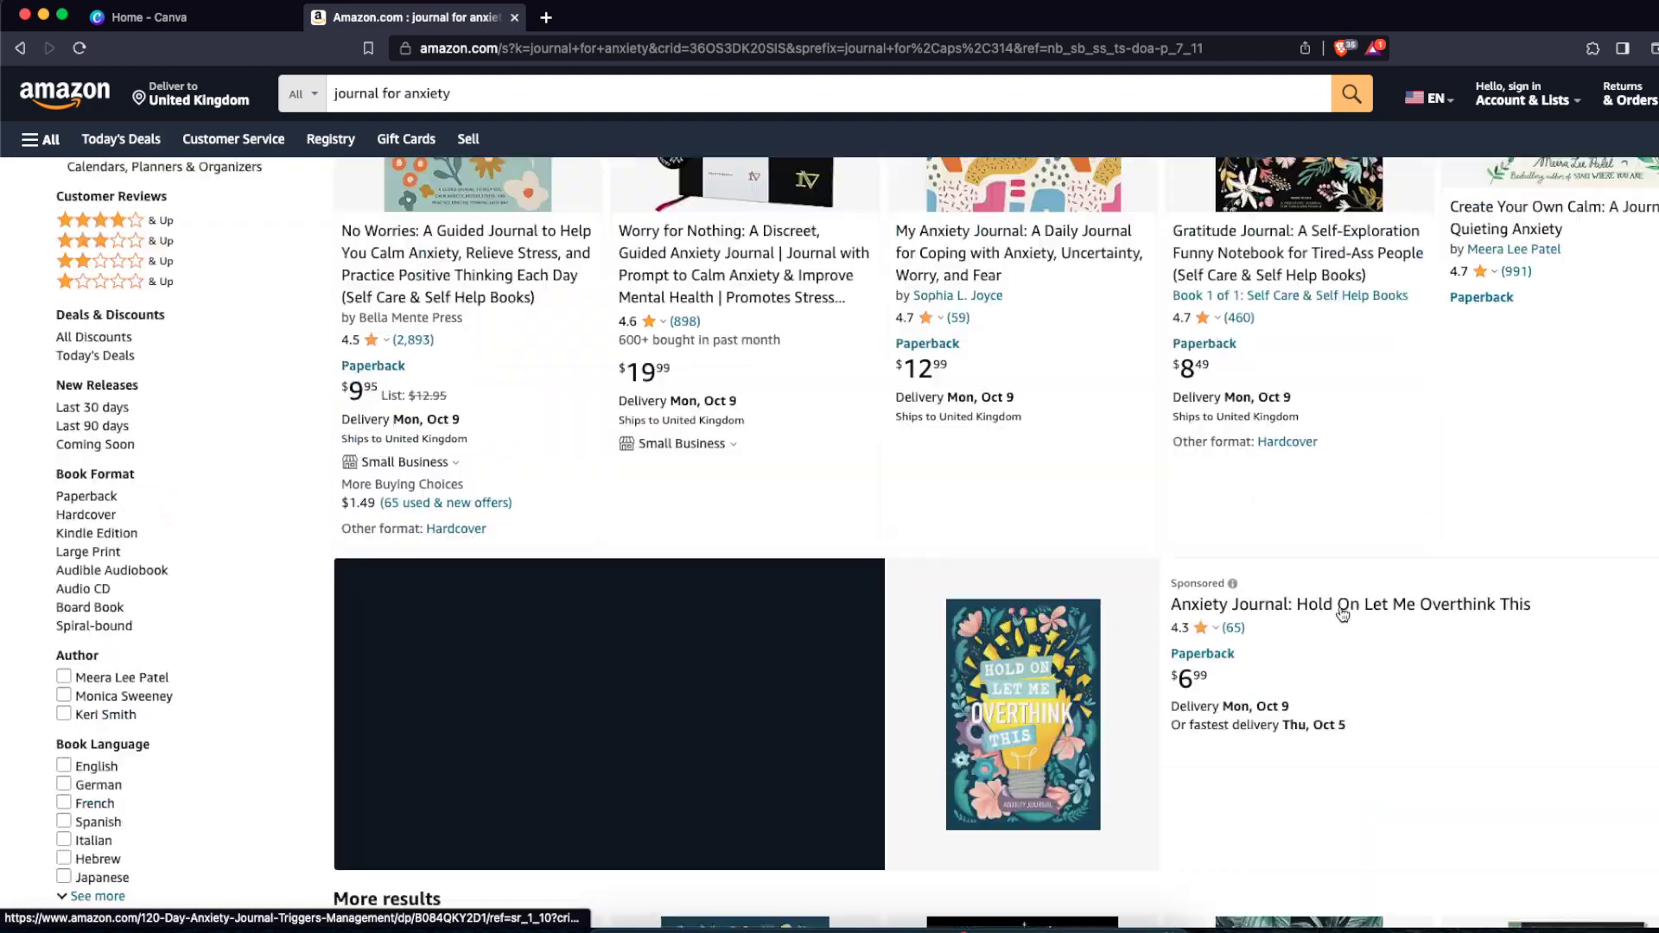
{"action": "scroll", "coordinate": [1329, 593], "scroll_direction": "up", "scroll_amount": 1}
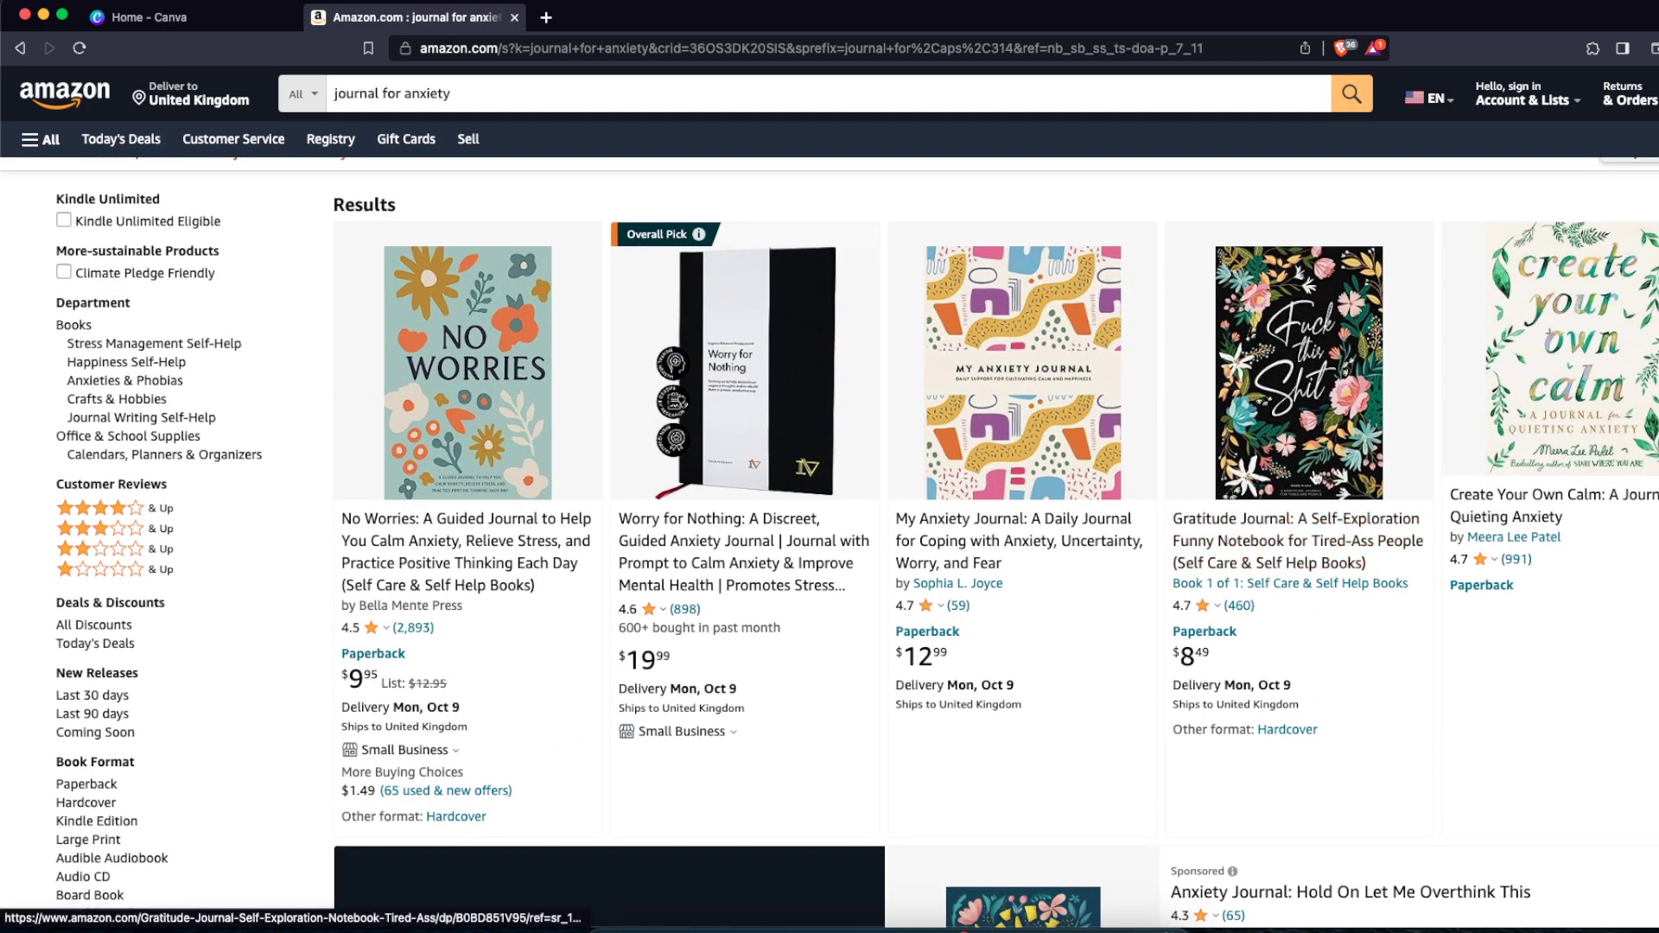
{"action": "left_click", "coordinate": [1358, 546]}
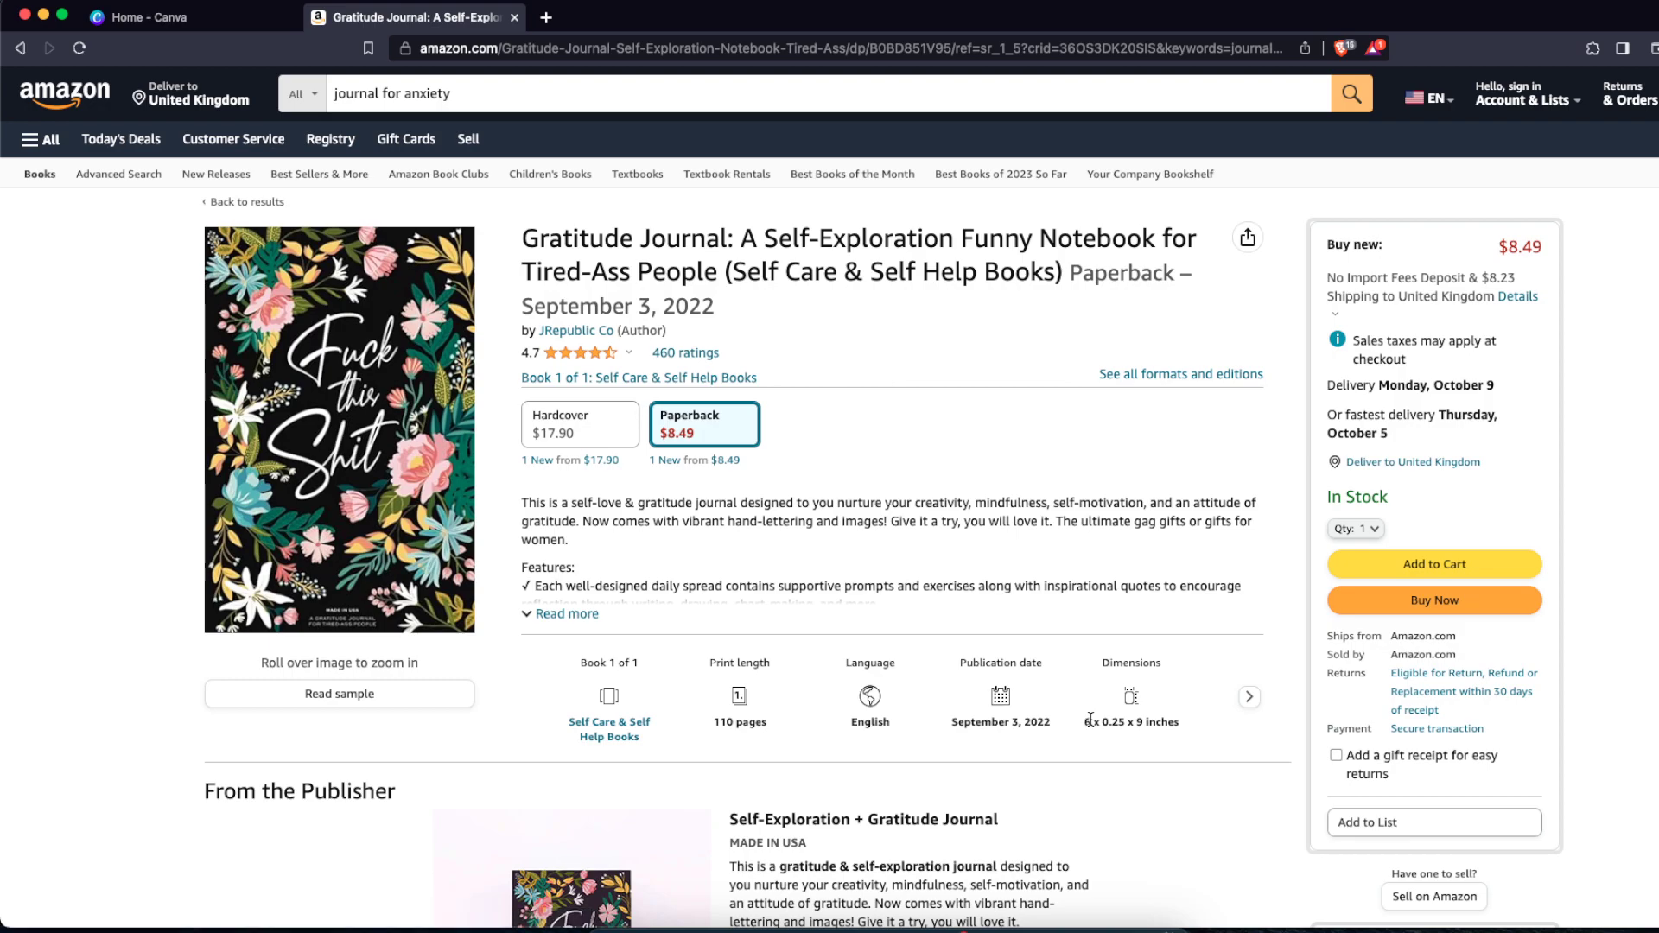
{"action": "left_click_drag", "start_coordinate": [1085, 721], "coordinate": [1169, 722]}
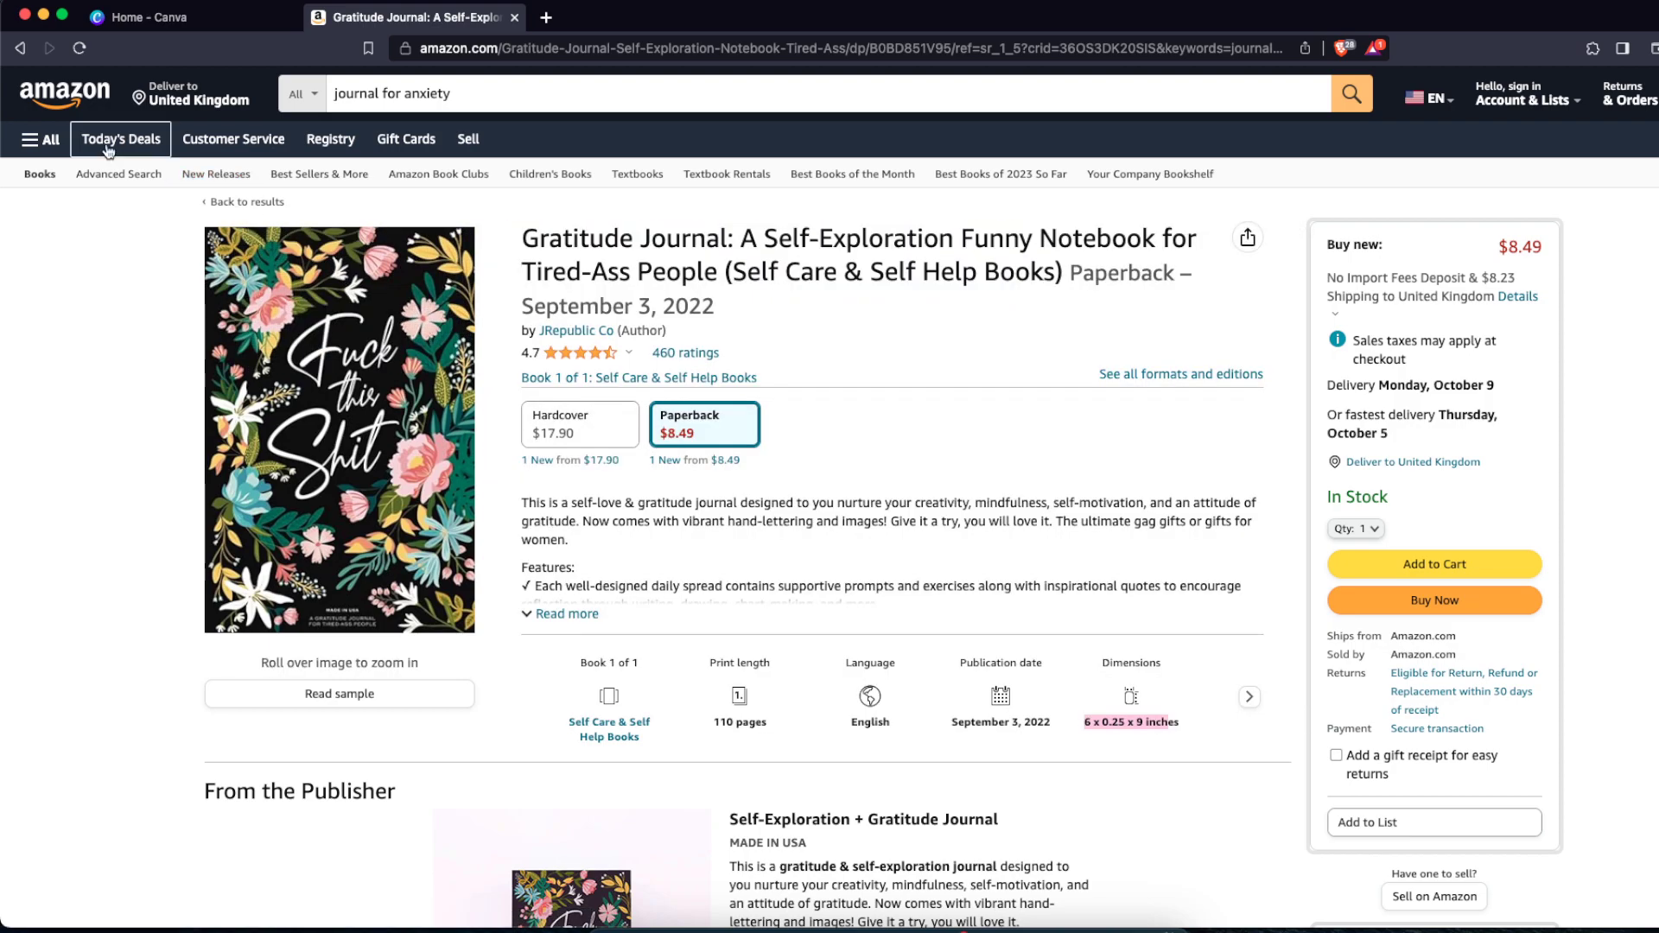
{"action": "left_click", "coordinate": [20, 48]}
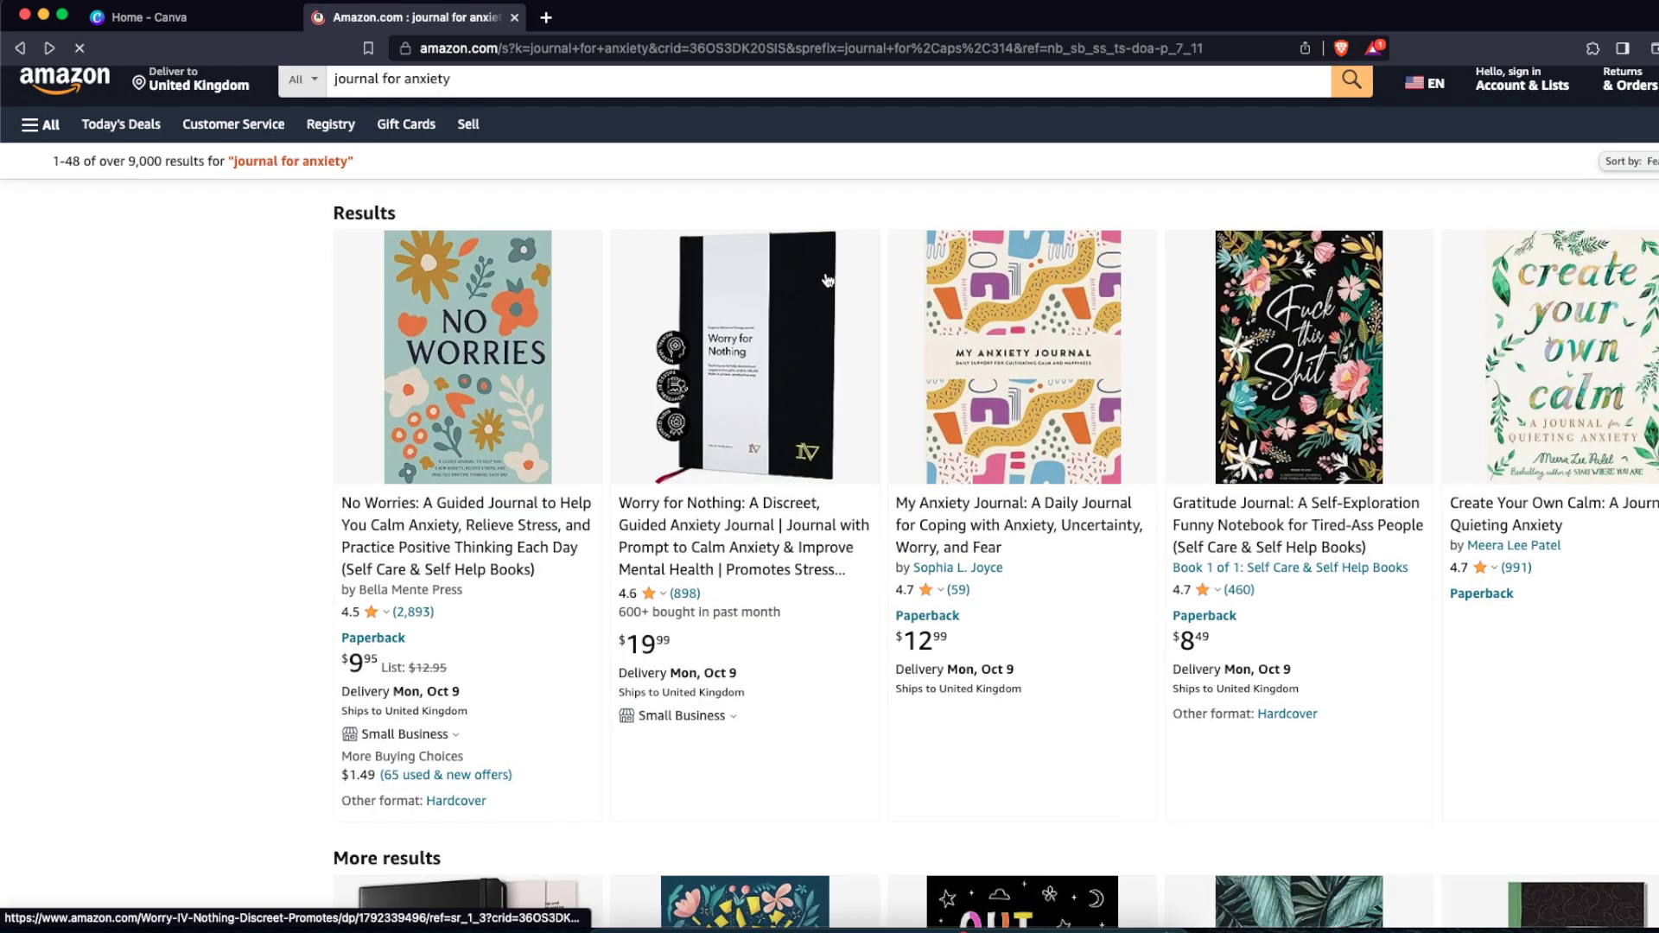
Step: Examine more covers in the anxiety journal results and revisit the Gratitude Journal product page before returning to the list
{"action": "scroll", "coordinate": [1097, 596], "scroll_direction": "down", "scroll_amount": 15}
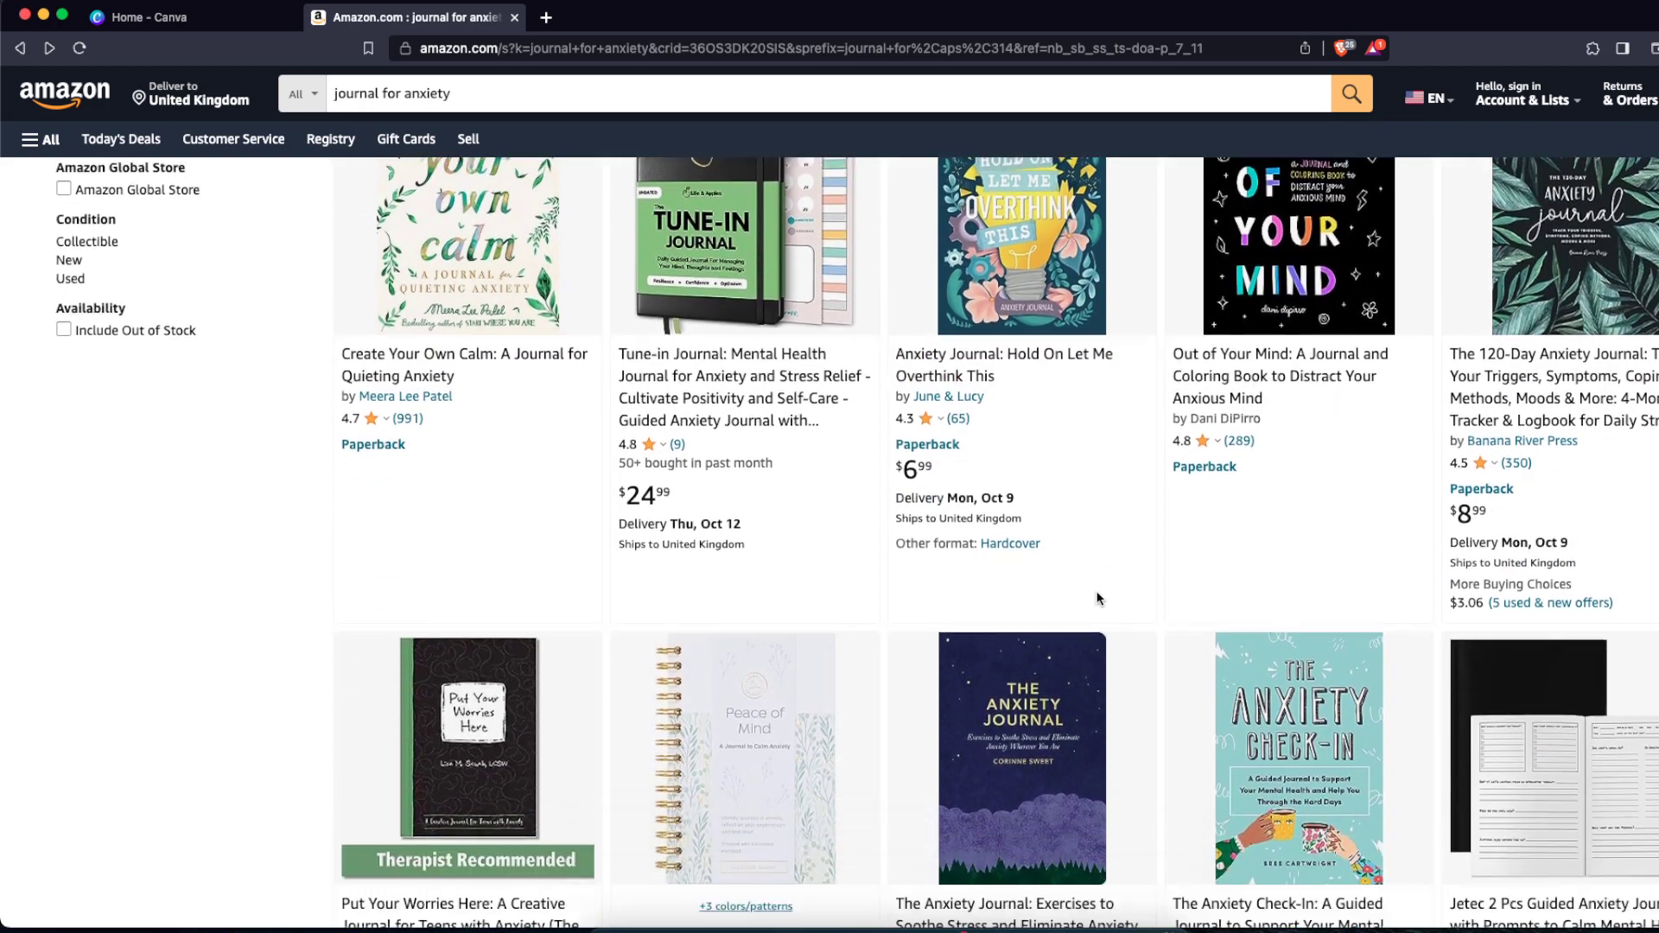
{"action": "scroll", "coordinate": [1097, 599], "scroll_direction": "down", "scroll_amount": 5}
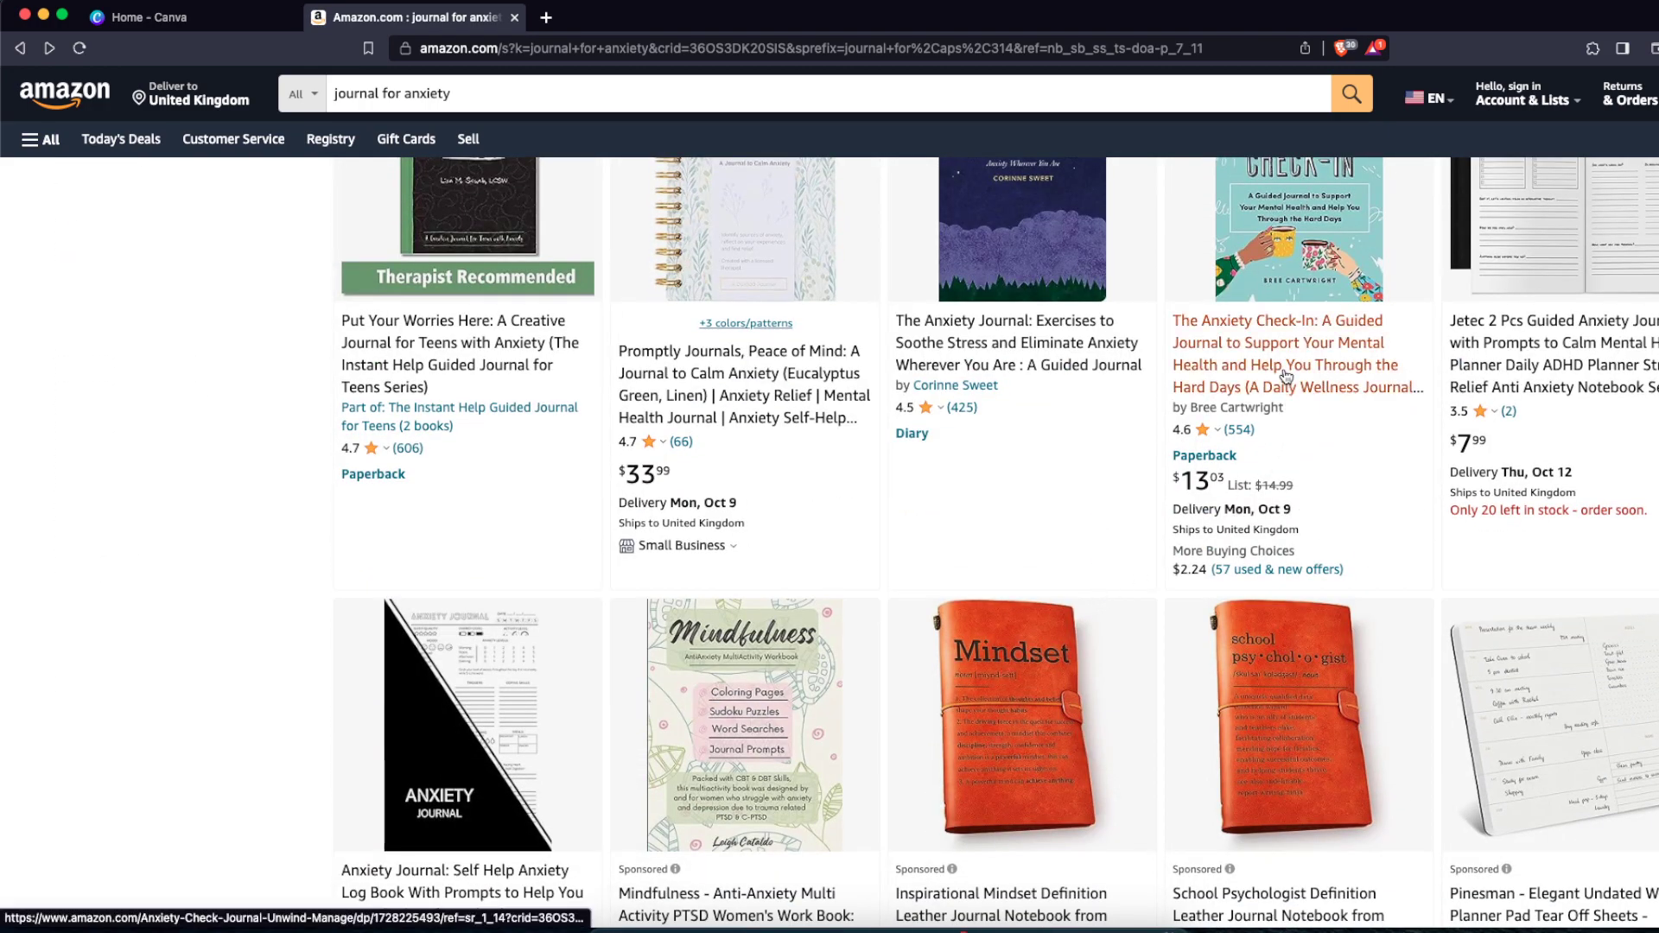
{"action": "scroll", "coordinate": [919, 740], "scroll_direction": "down", "scroll_amount": 9}
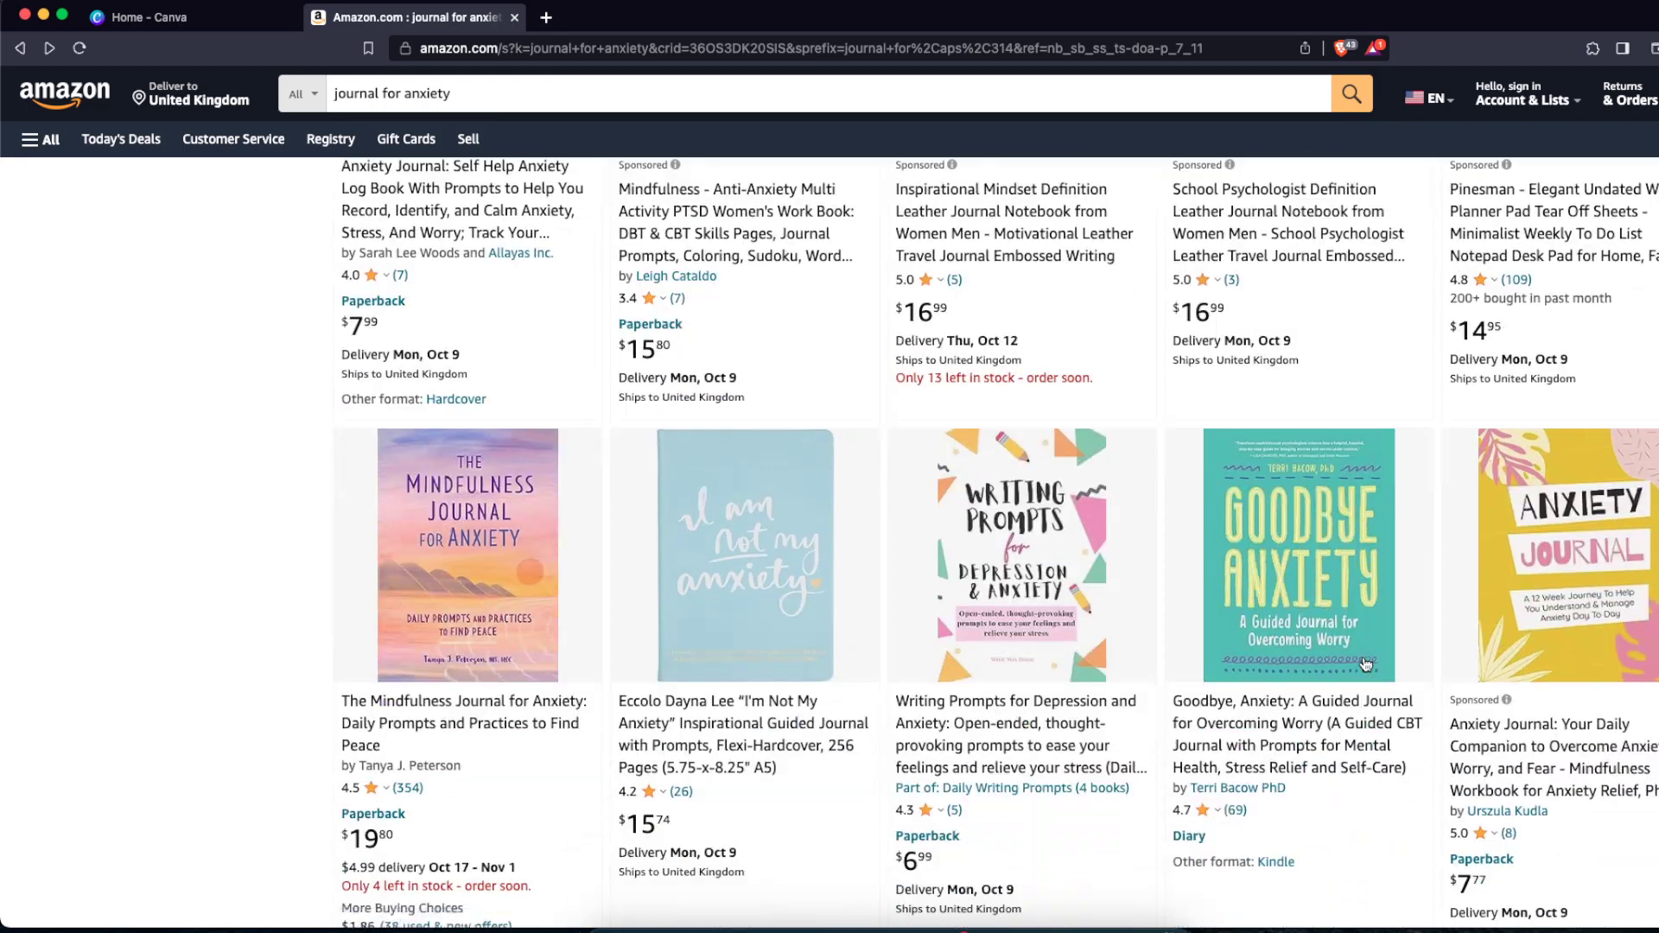
{"action": "scroll", "coordinate": [1365, 663], "scroll_direction": "up", "scroll_amount": 20}
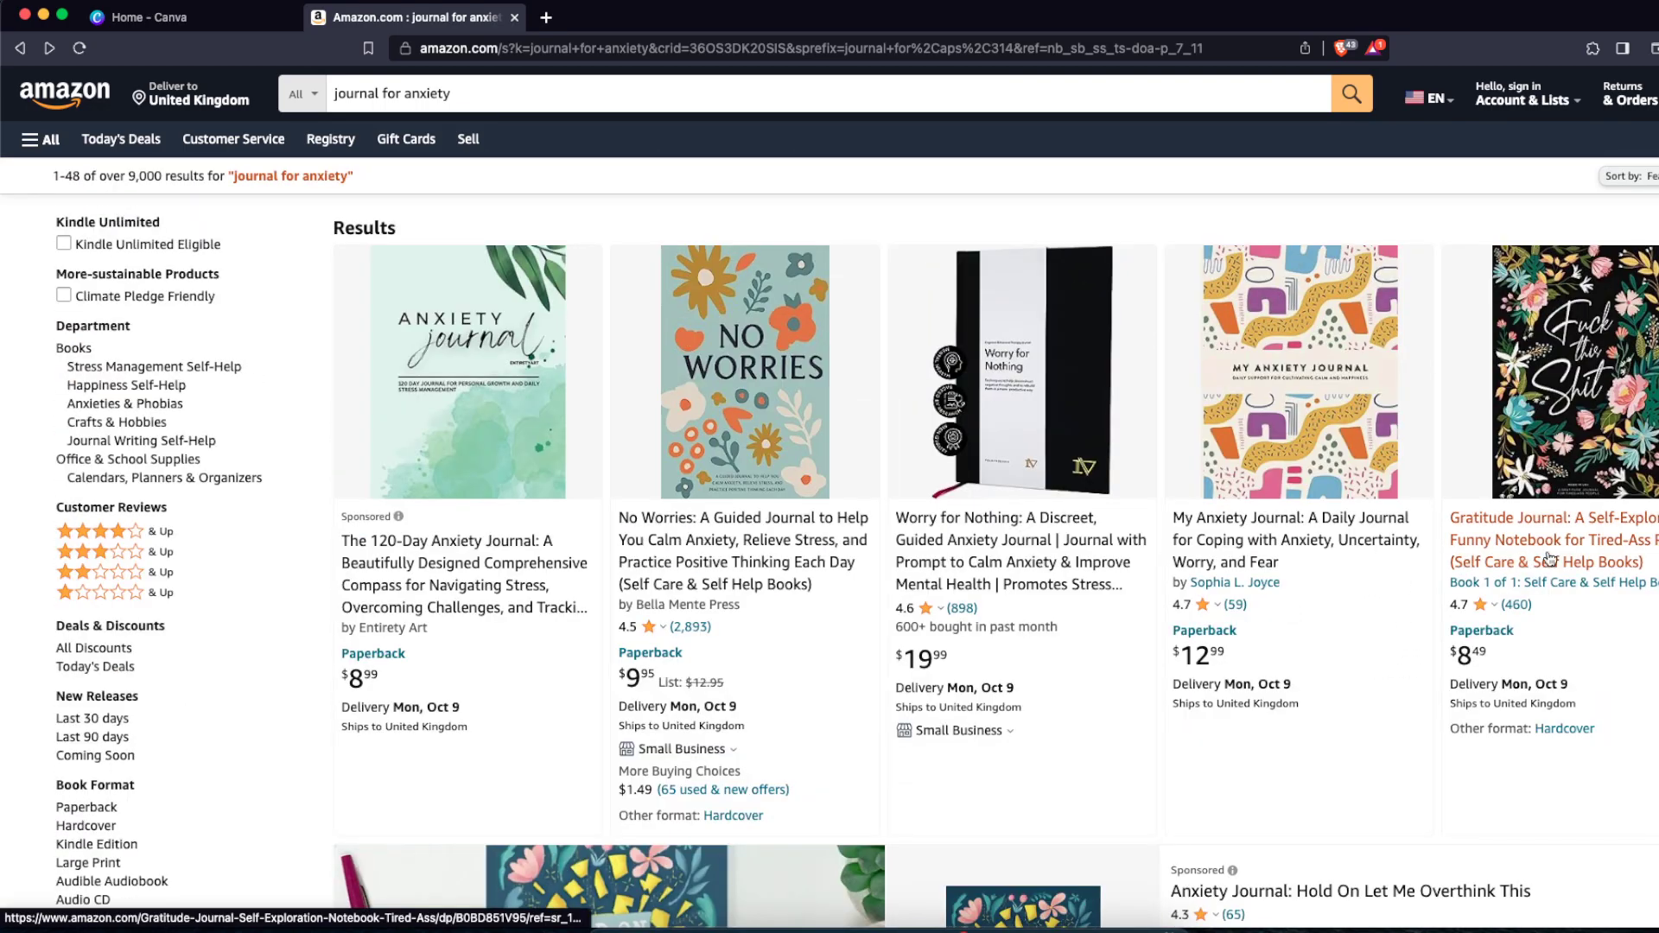
{"action": "left_click", "coordinate": [1552, 559]}
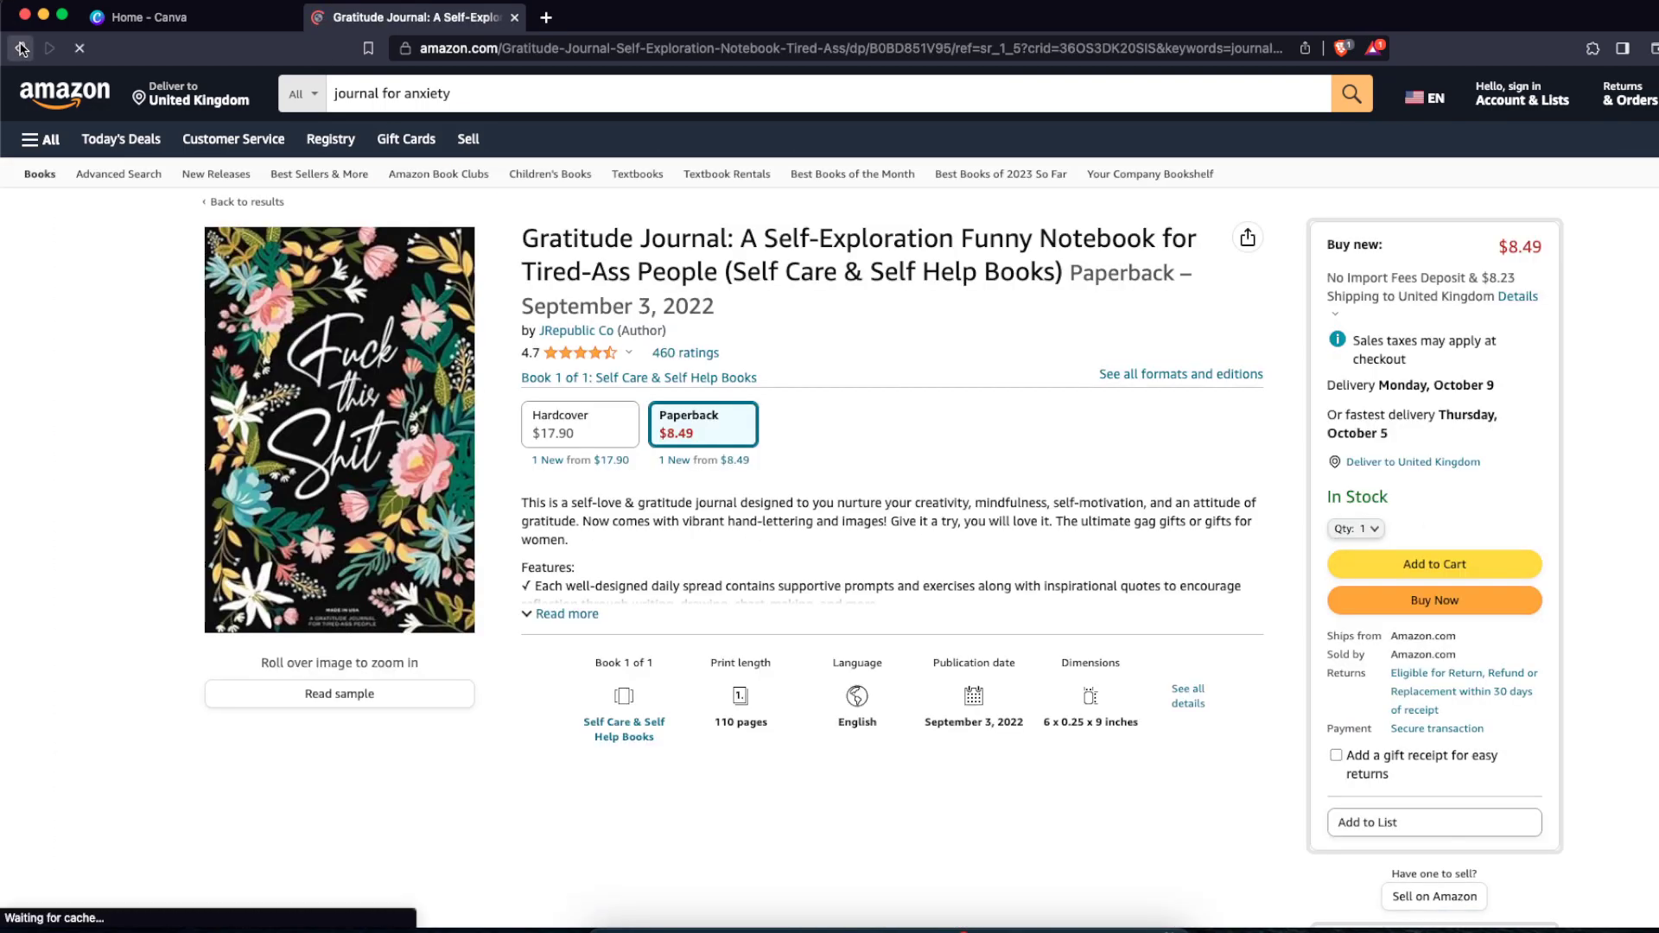
{"action": "left_click", "coordinate": [20, 48]}
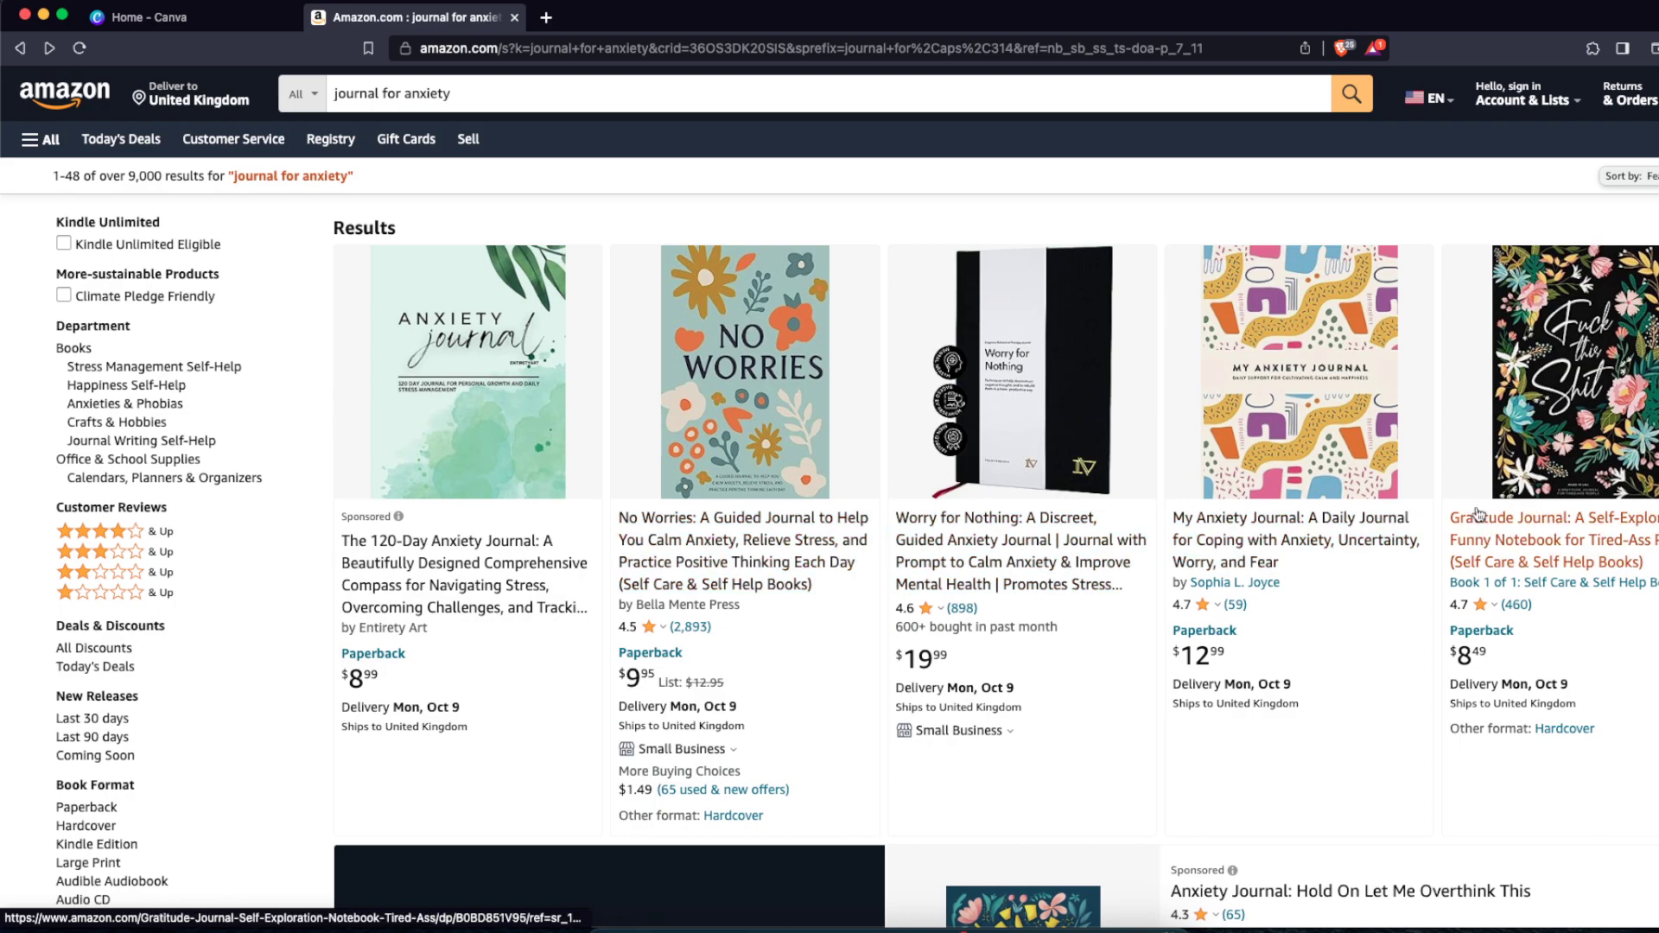
Step: Check the dimensions of My Anxiety Journal on its product page and return to the search results
{"action": "left_click", "coordinate": [1333, 542]}
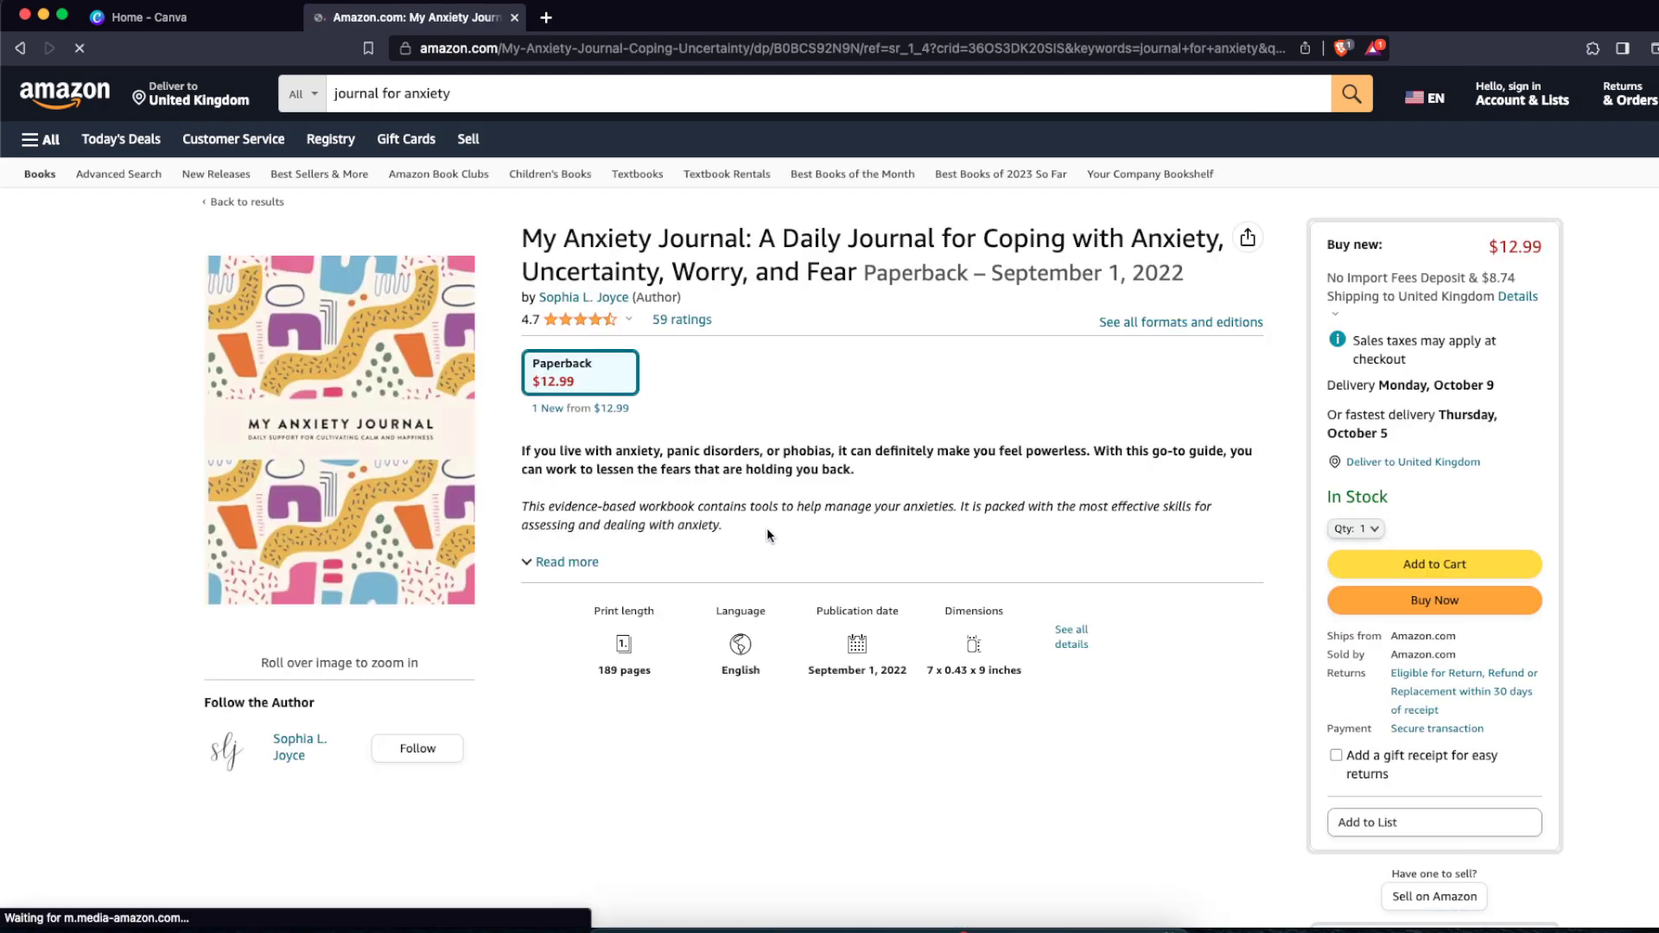
{"action": "left_click_drag", "start_coordinate": [927, 671], "coordinate": [1020, 671]}
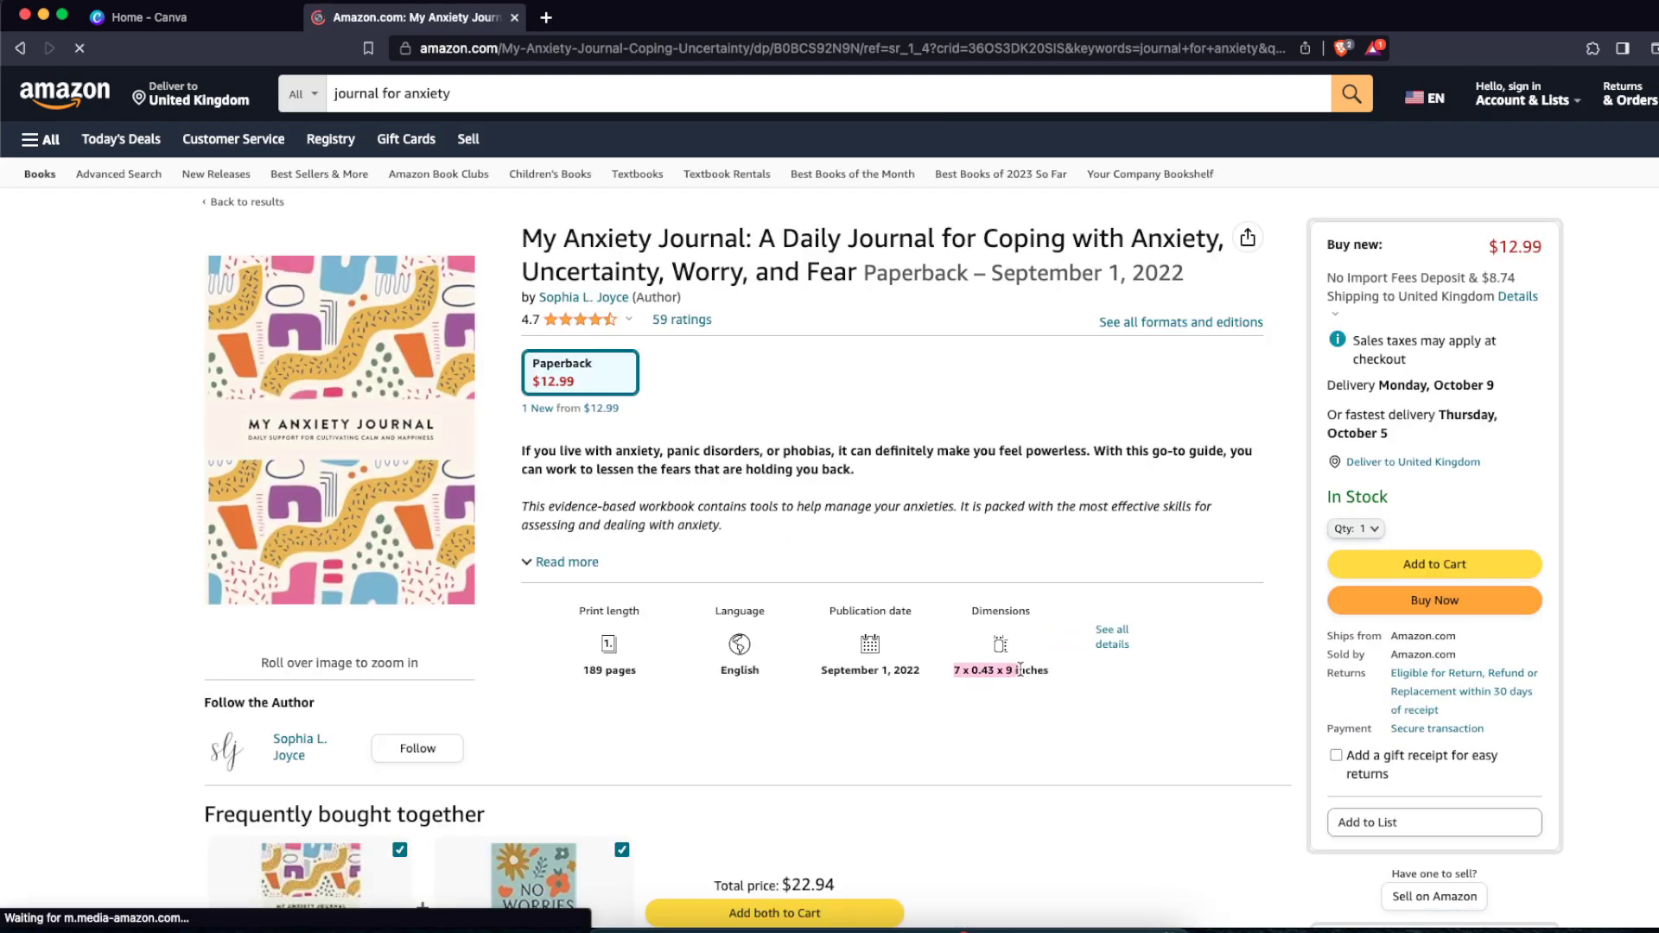
{"action": "left_click", "coordinate": [18, 50]}
Step: Switch to Canva and create a new custom-size design 6 in wide and 9 in high
{"action": "left_click", "coordinate": [139, 17]}
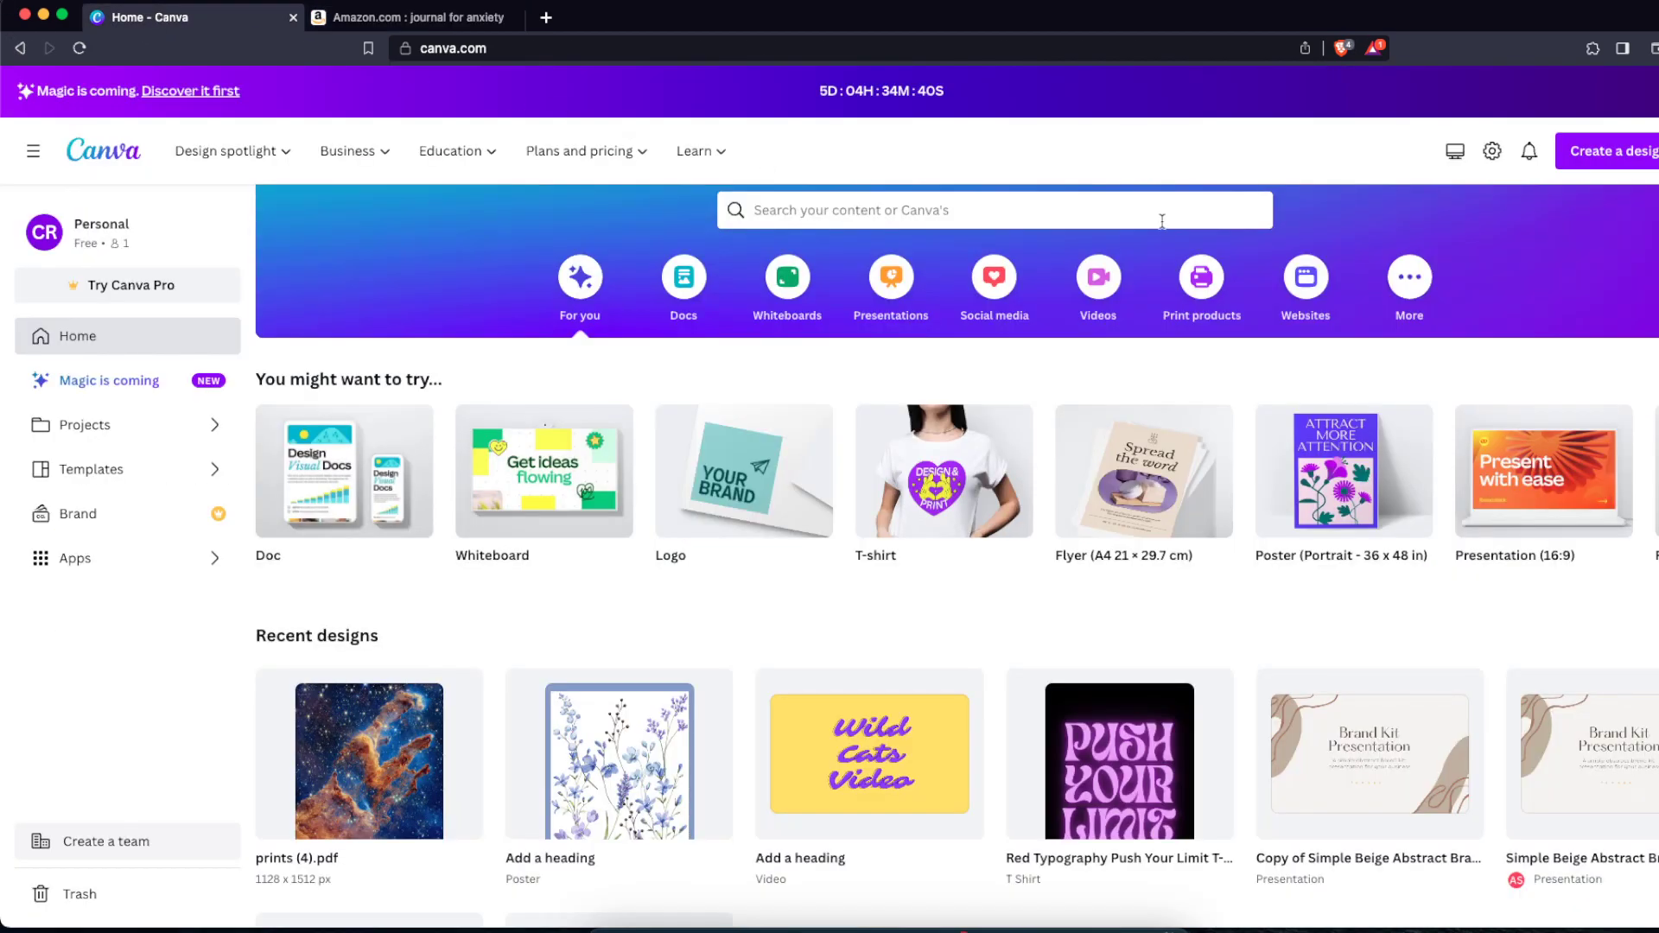
{"action": "left_click", "coordinate": [1609, 152]}
{"action": "left_click", "coordinate": [1393, 720]}
{"action": "left_click", "coordinate": [1600, 285]}
{"action": "left_click", "coordinate": [1562, 366]}
{"action": "left_click", "coordinate": [1381, 275]}
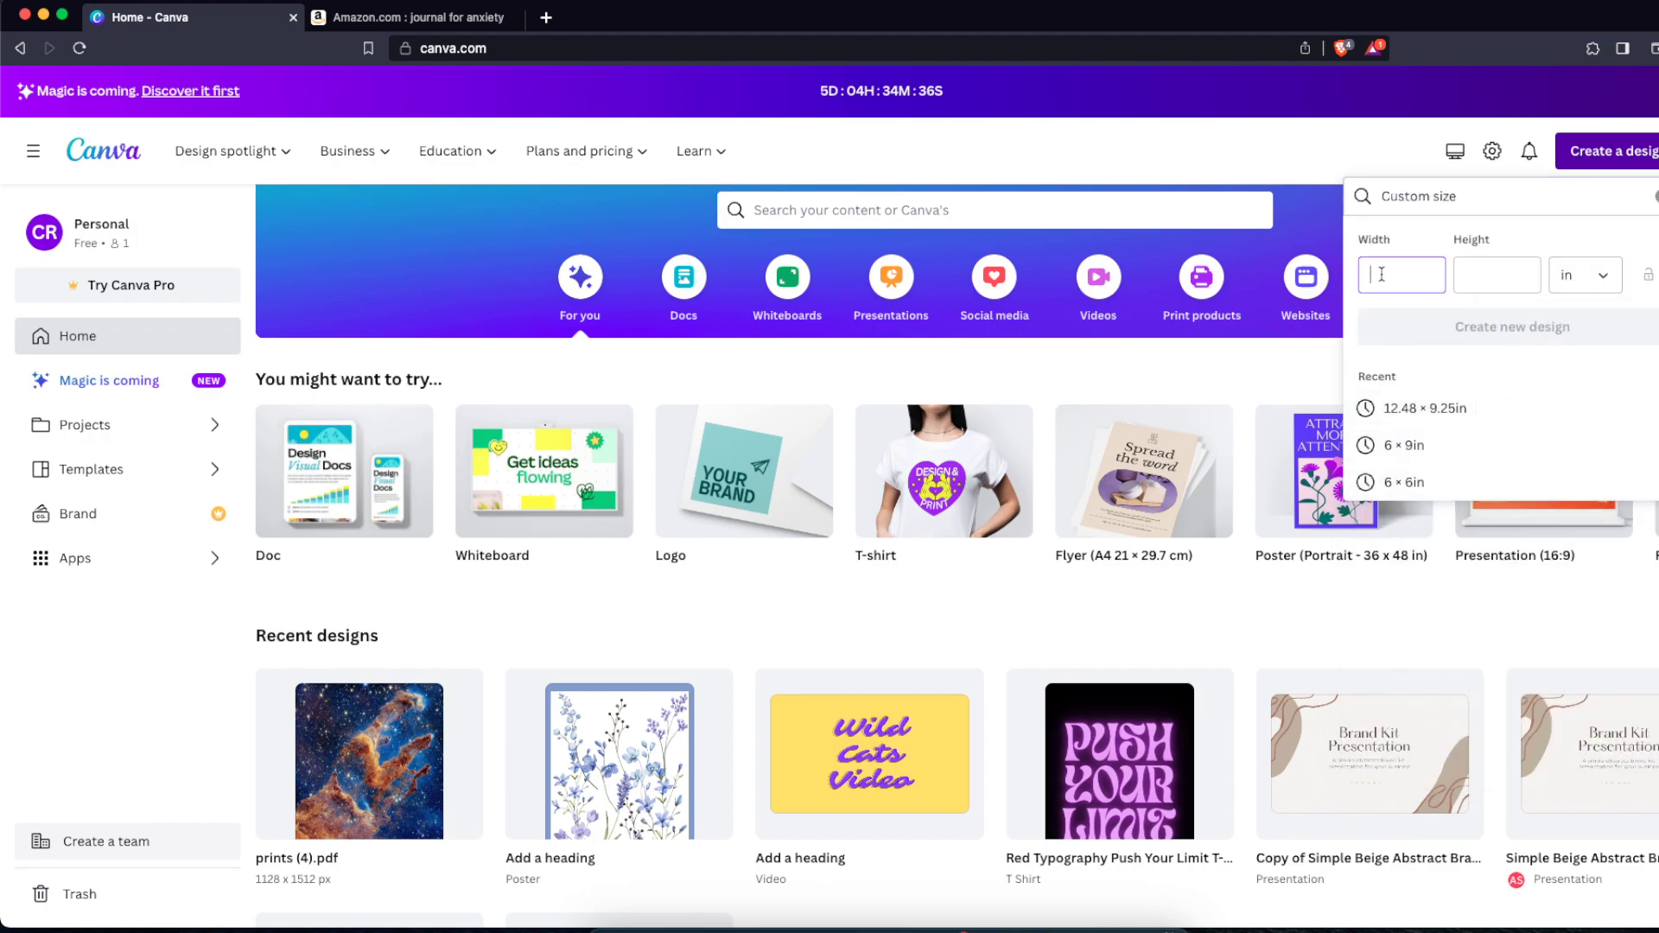
{"action": "type", "text": "6"}
{"action": "key", "text": "Tab"}
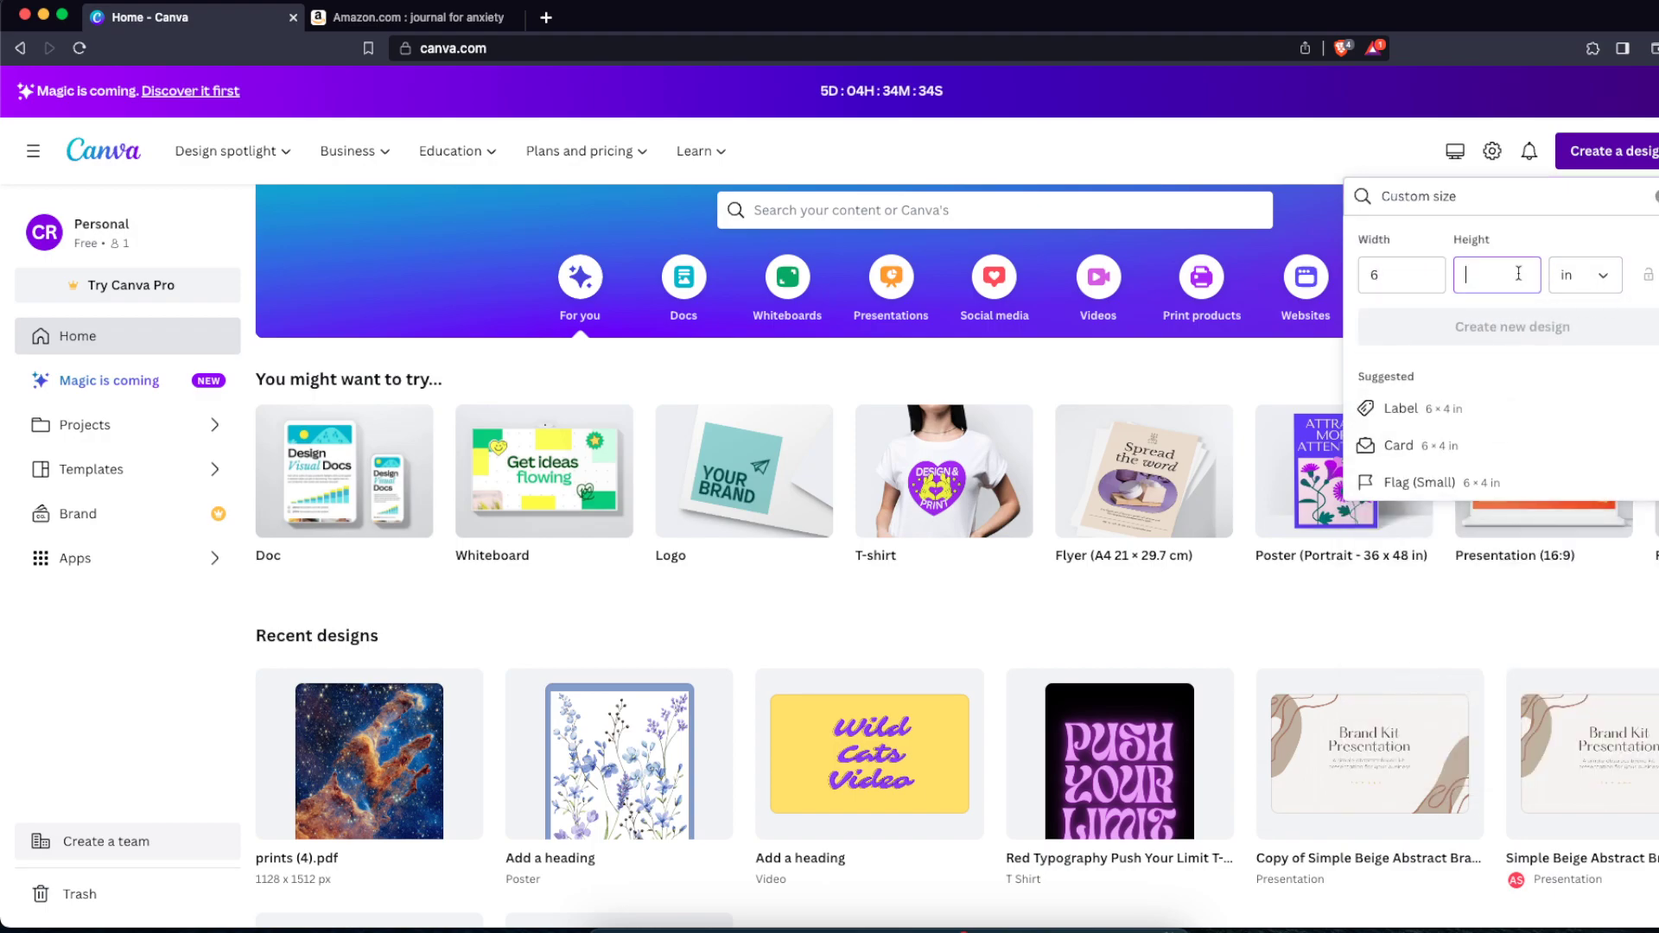
{"action": "type", "text": "9"}
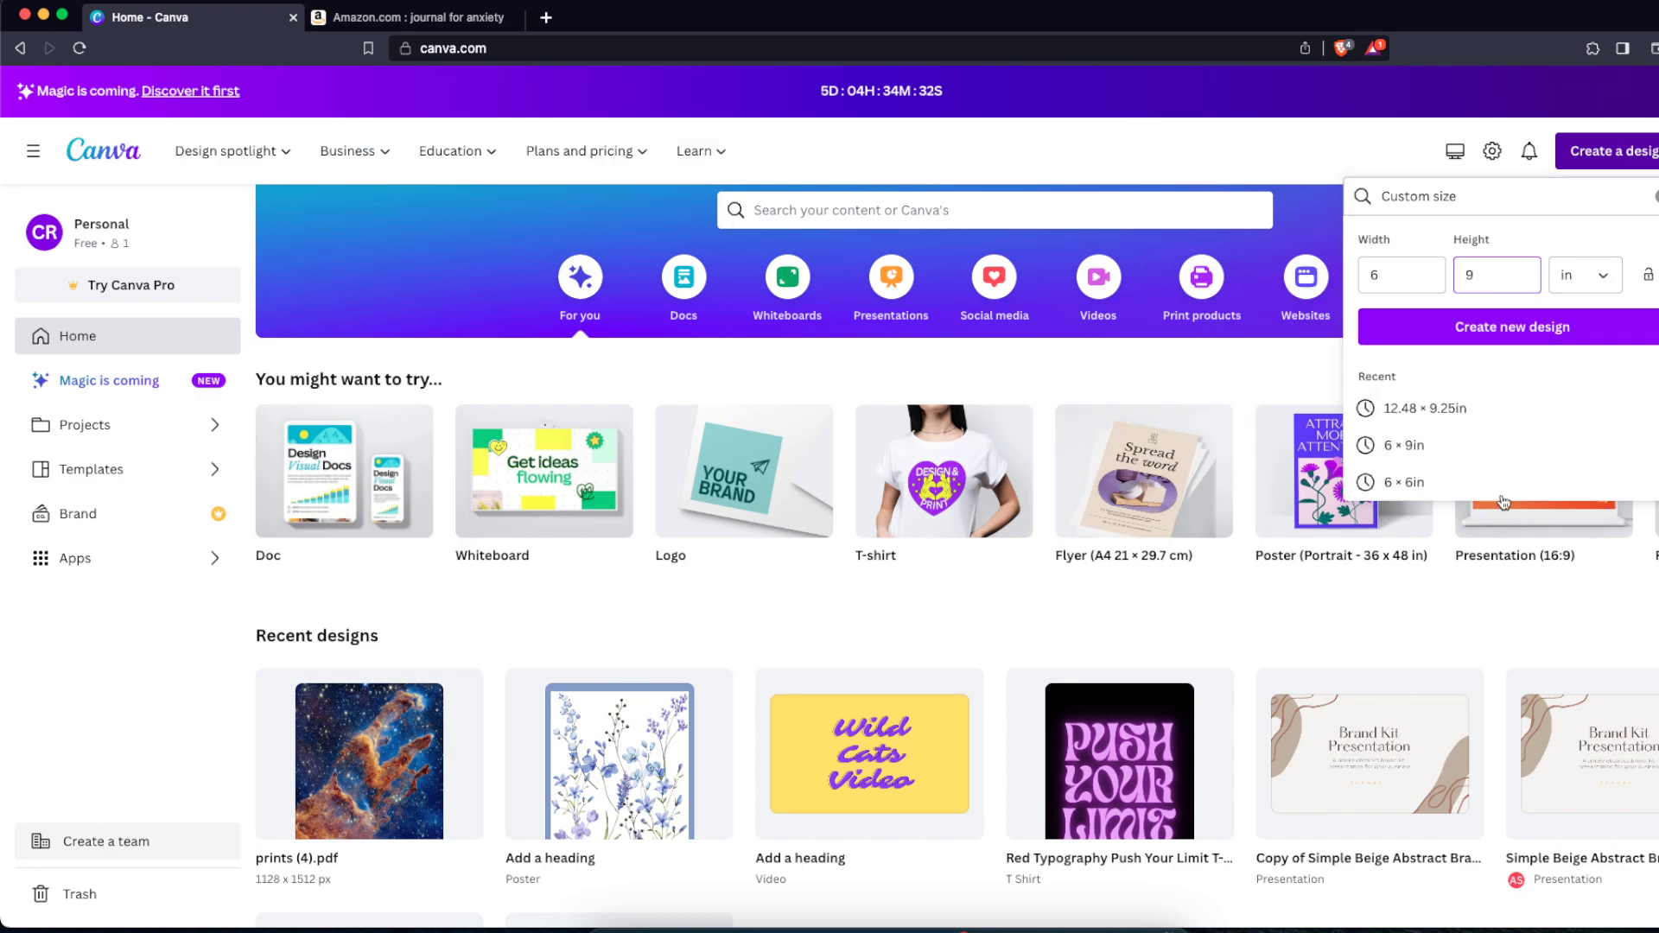
{"action": "left_click", "coordinate": [1394, 330]}
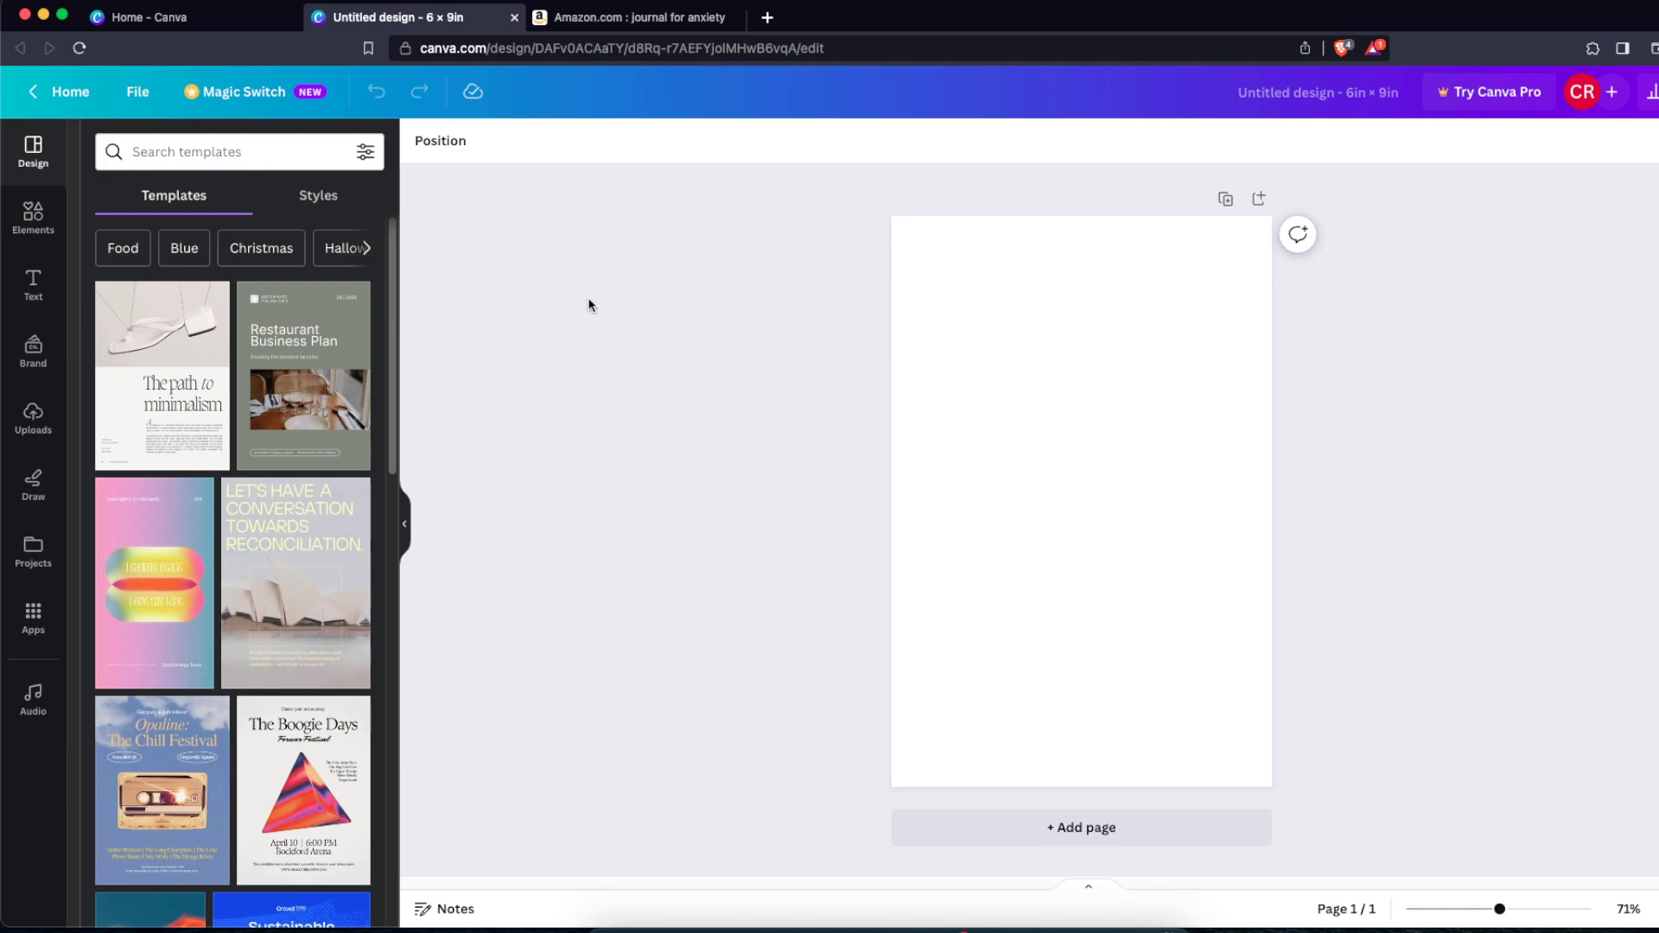
Step: Search the templates for "journal"
{"action": "left_click", "coordinate": [190, 153]}
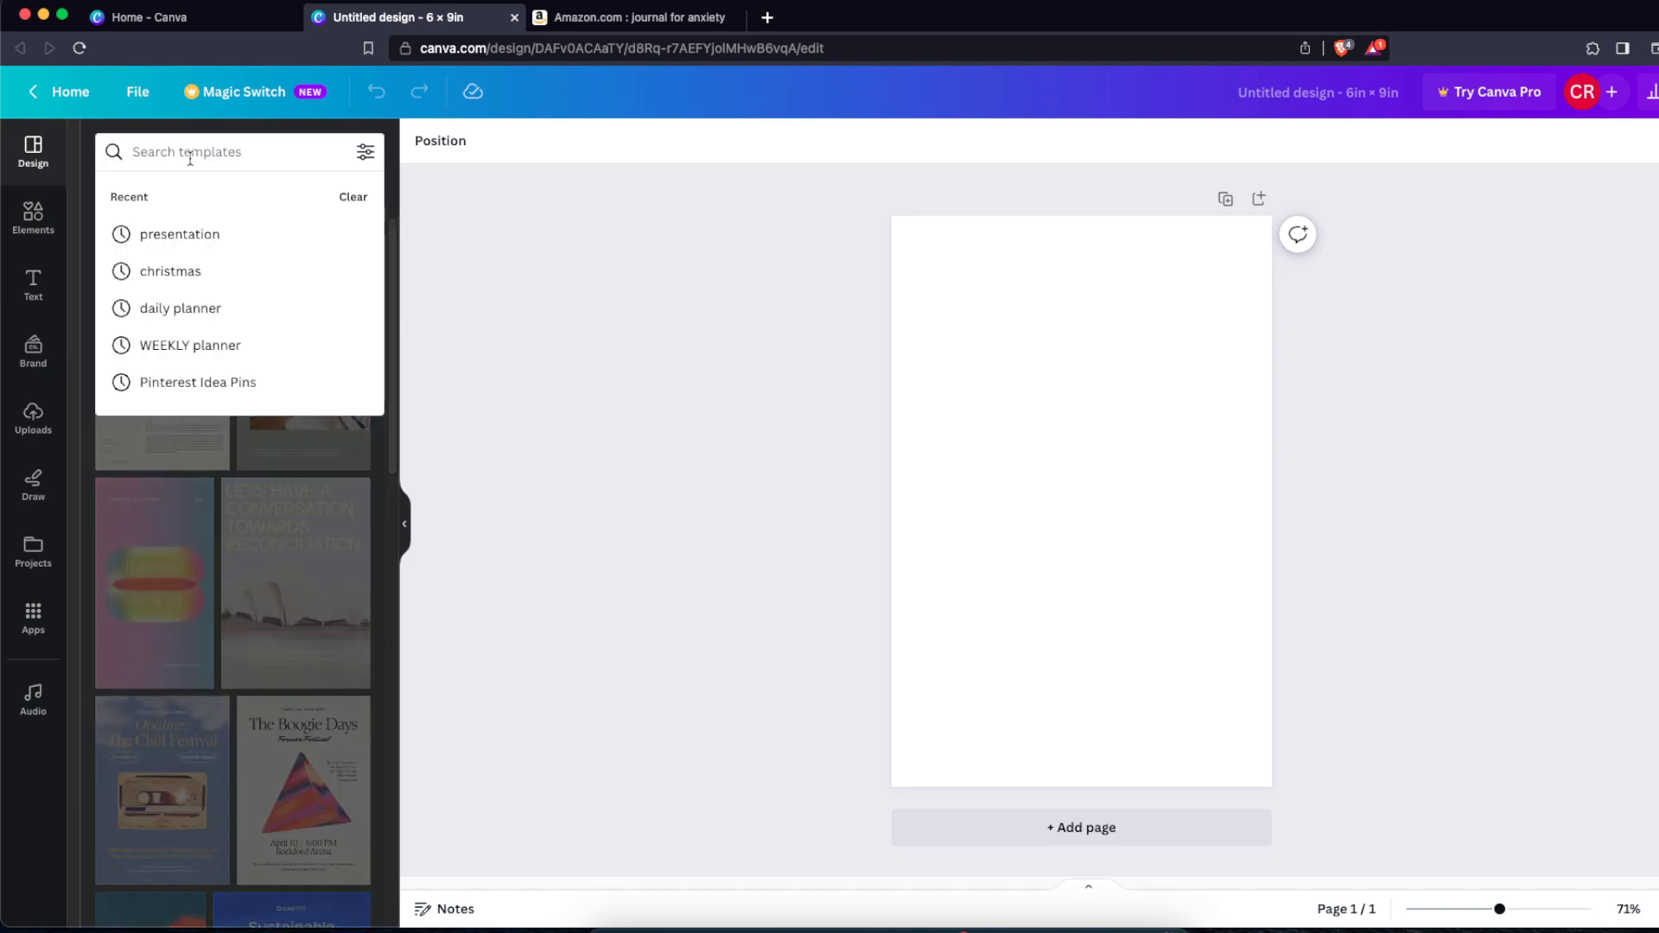
{"action": "type", "text": "journal"}
{"action": "key", "text": "Return"}
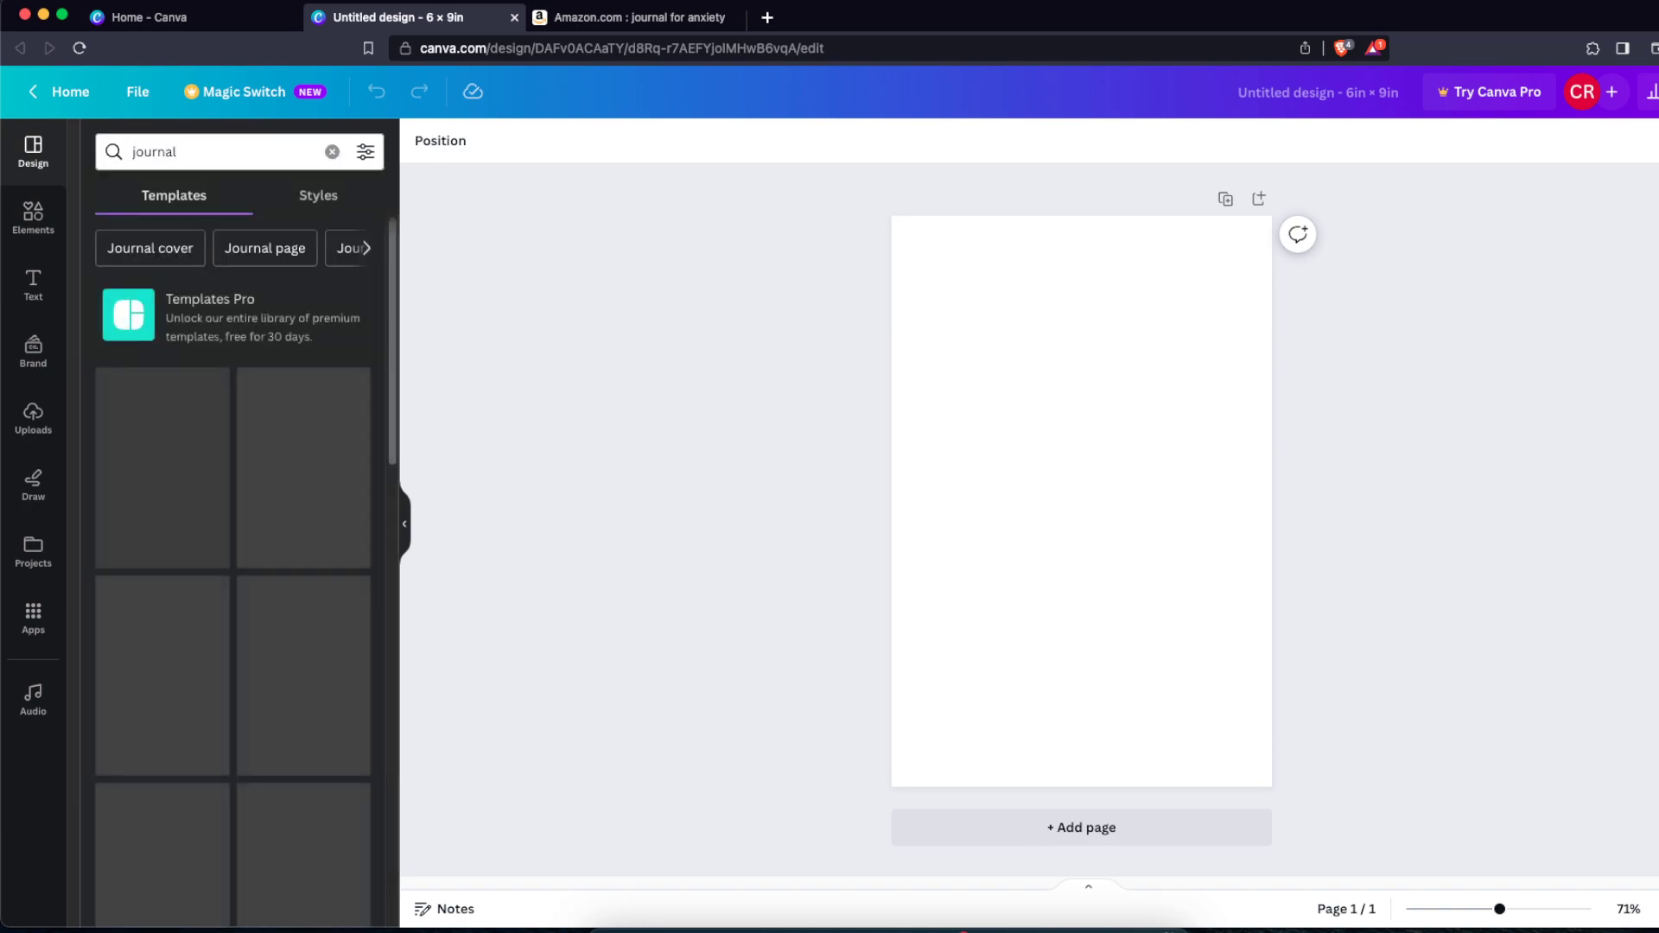
Step: Replace the template search term with "anxiety journal" and run the search
{"action": "left_click", "coordinate": [208, 159]}
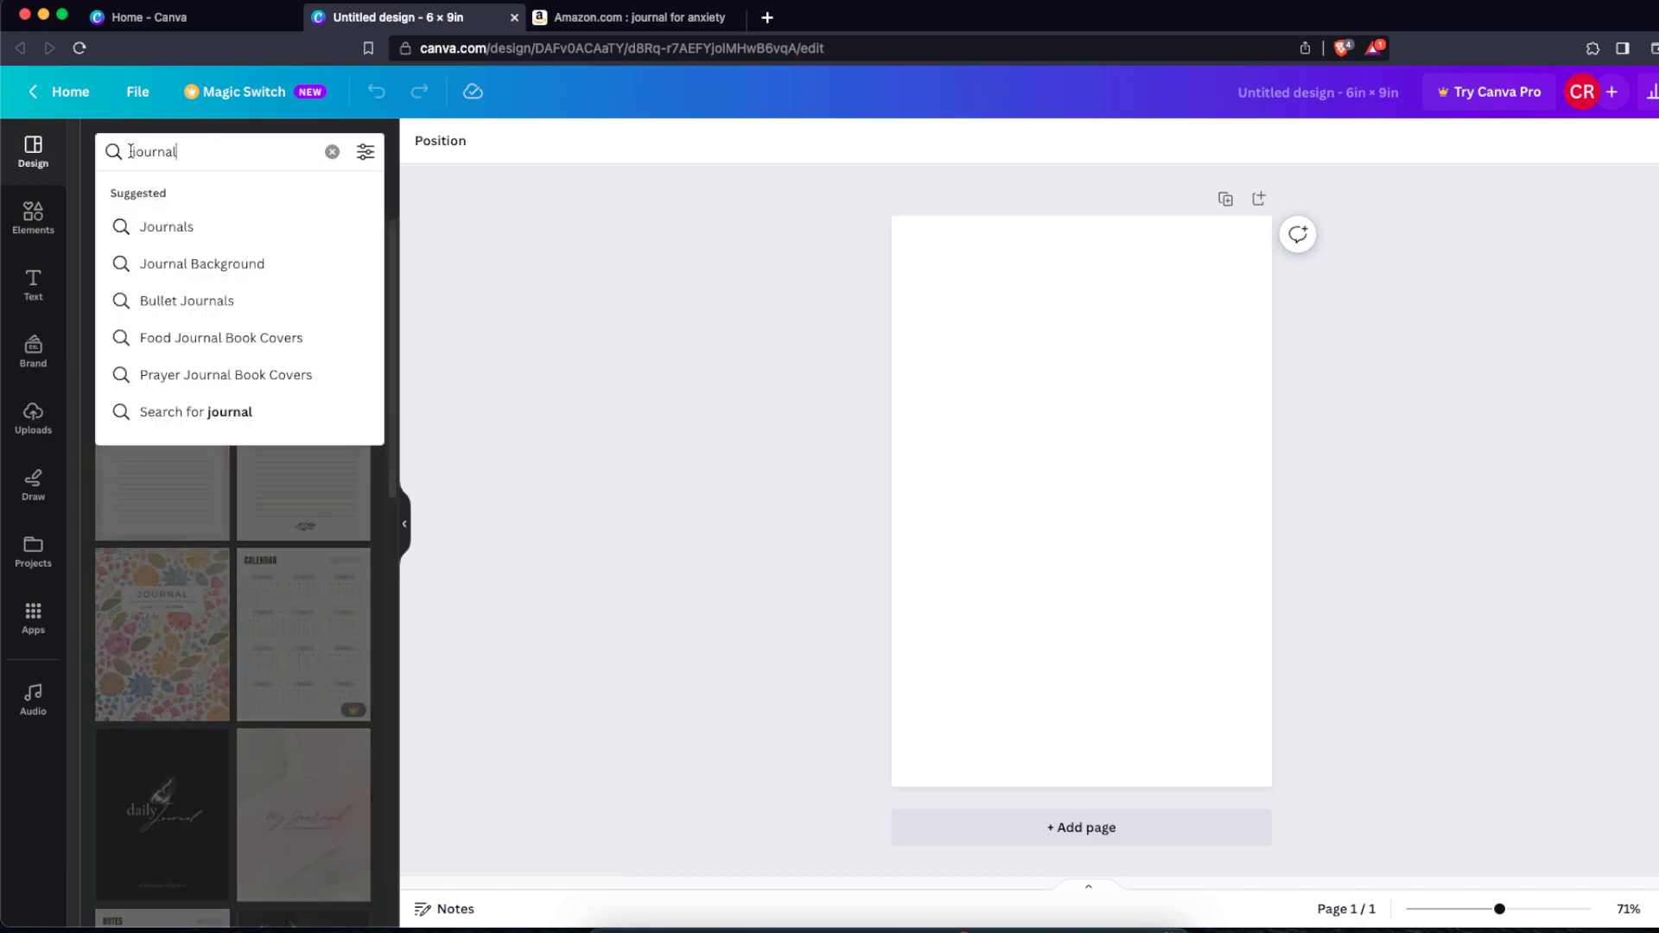
{"action": "type", "text": "anxiety"}
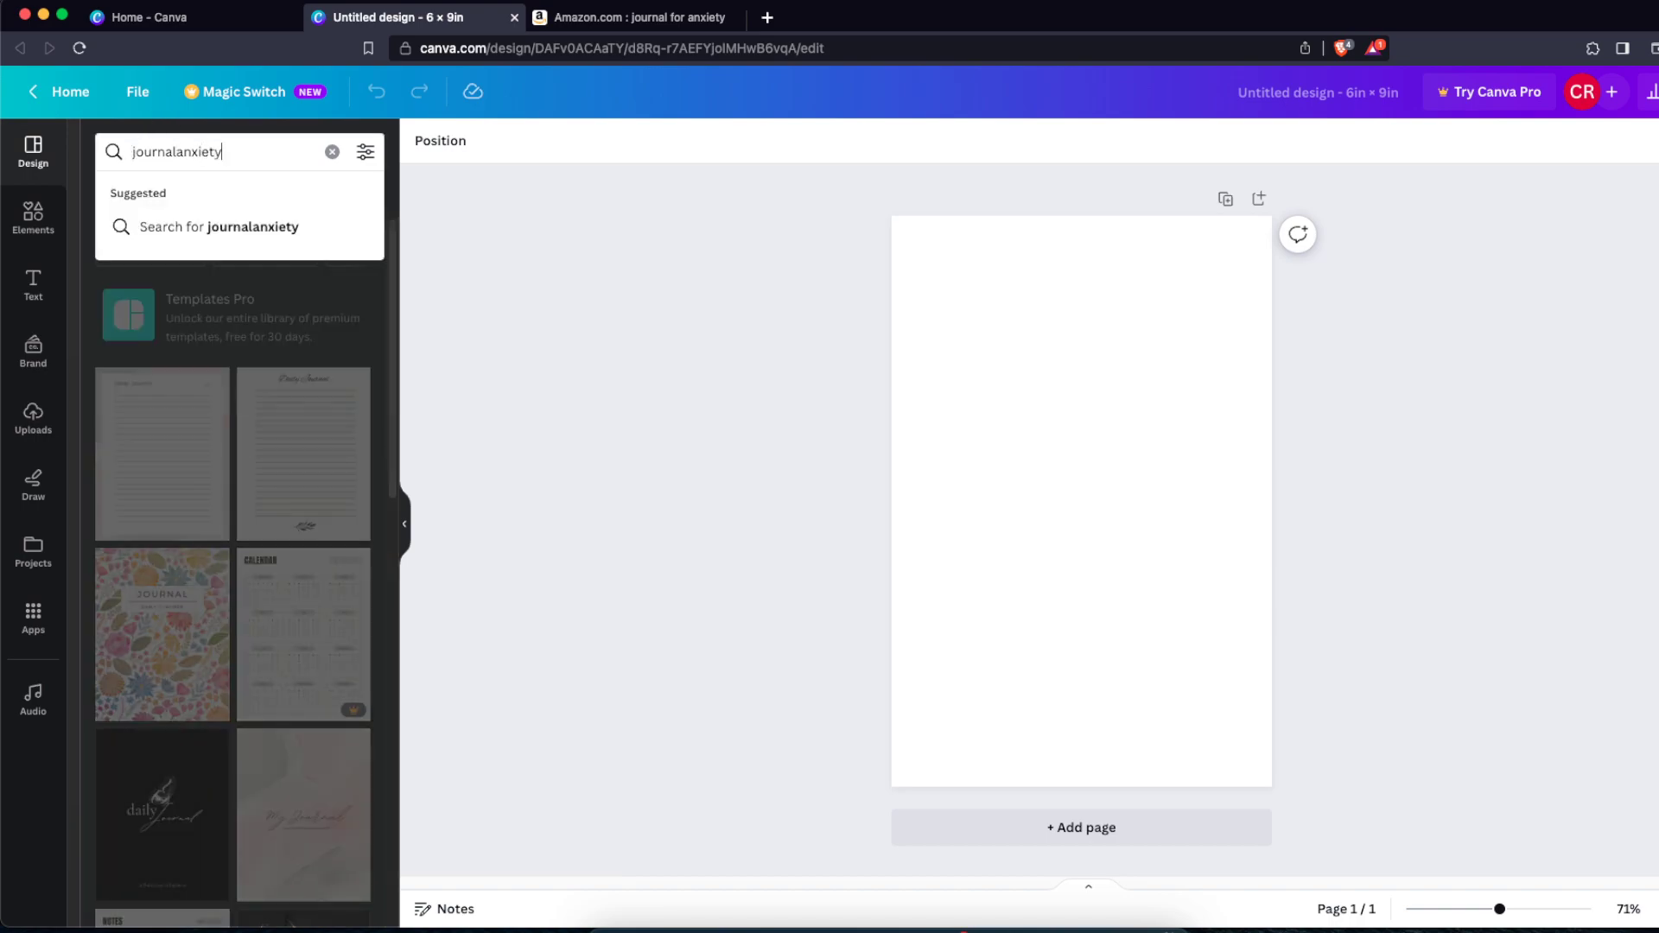
{"action": "key", "text": "BackSpace"}
{"action": "key", "text": "BackSpace"}
{"action": "key", "text": "BackSpace"}
{"action": "key", "text": "BackSpace"}
{"action": "key", "text": "BackSpace"}
{"action": "key", "text": "BackSpace"}
{"action": "key", "text": "BackSpace"}
{"action": "key", "text": "BackSpace"}
{"action": "key", "text": "BackSpace"}
{"action": "key", "text": "BackSpace"}
{"action": "key", "text": "BackSpace"}
{"action": "key", "text": "BackSpace"}
{"action": "key", "text": "BackSpace"}
{"action": "type", "text": "anxiety journal"}
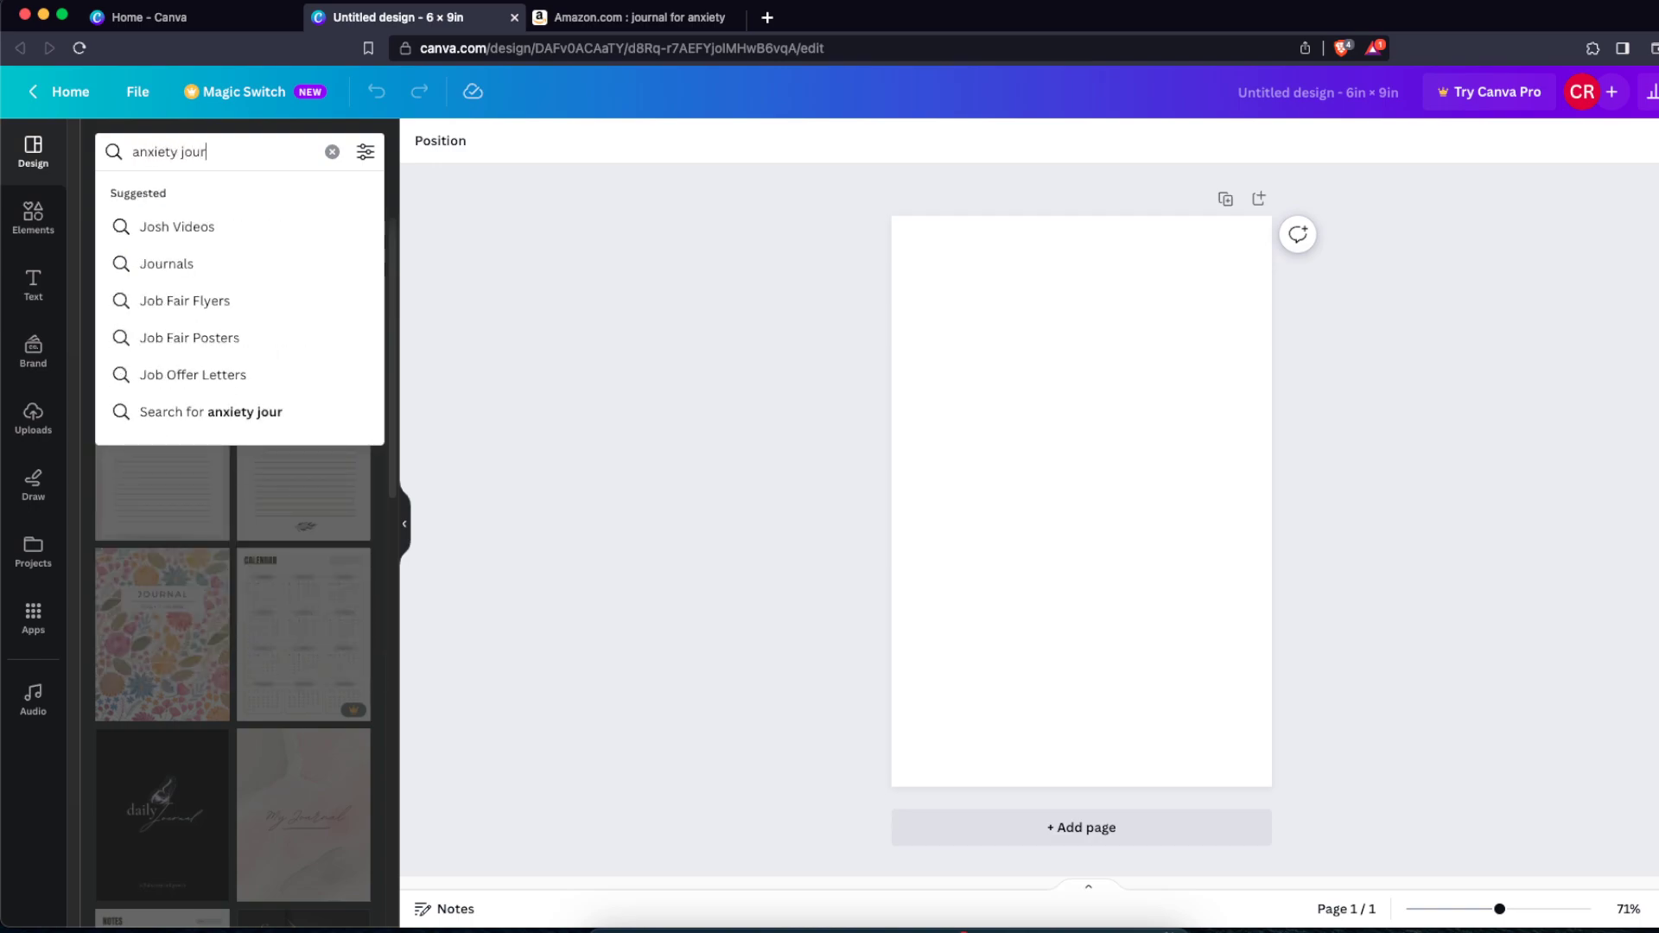
{"action": "key", "text": "Return"}
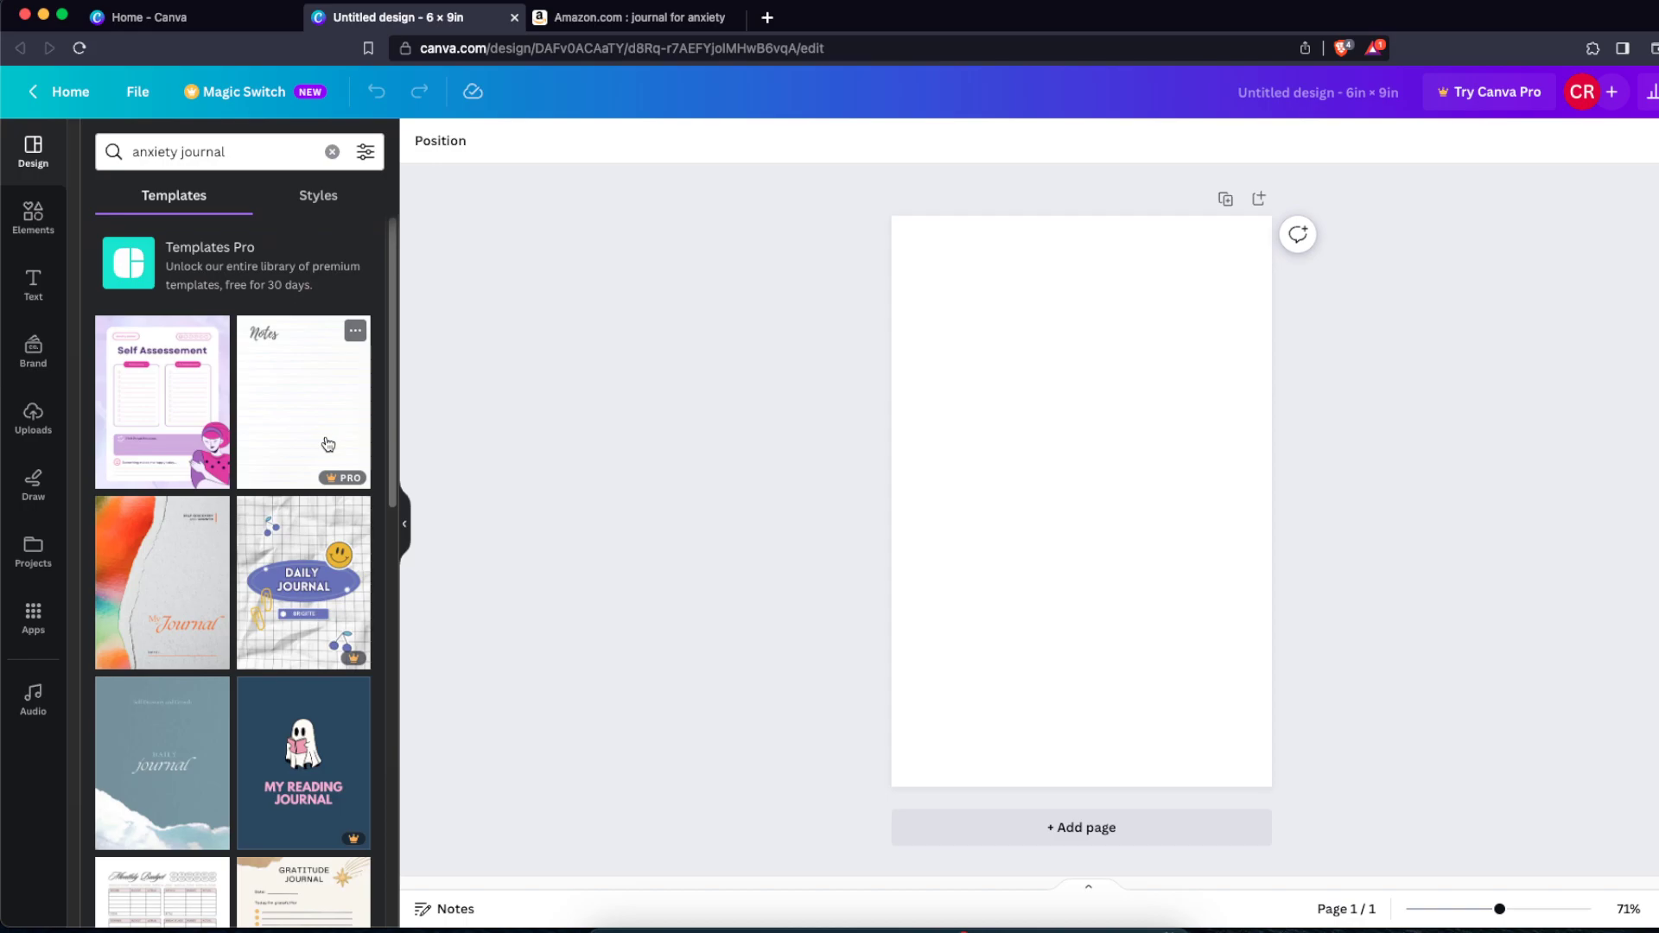
Step: Browse the anxiety journal templates and apply the 30-Day Challenge template to the blank page
{"action": "scroll", "coordinate": [337, 483], "scroll_direction": "down", "scroll_amount": 1}
{"action": "scroll", "coordinate": [336, 485], "scroll_direction": "down", "scroll_amount": 8}
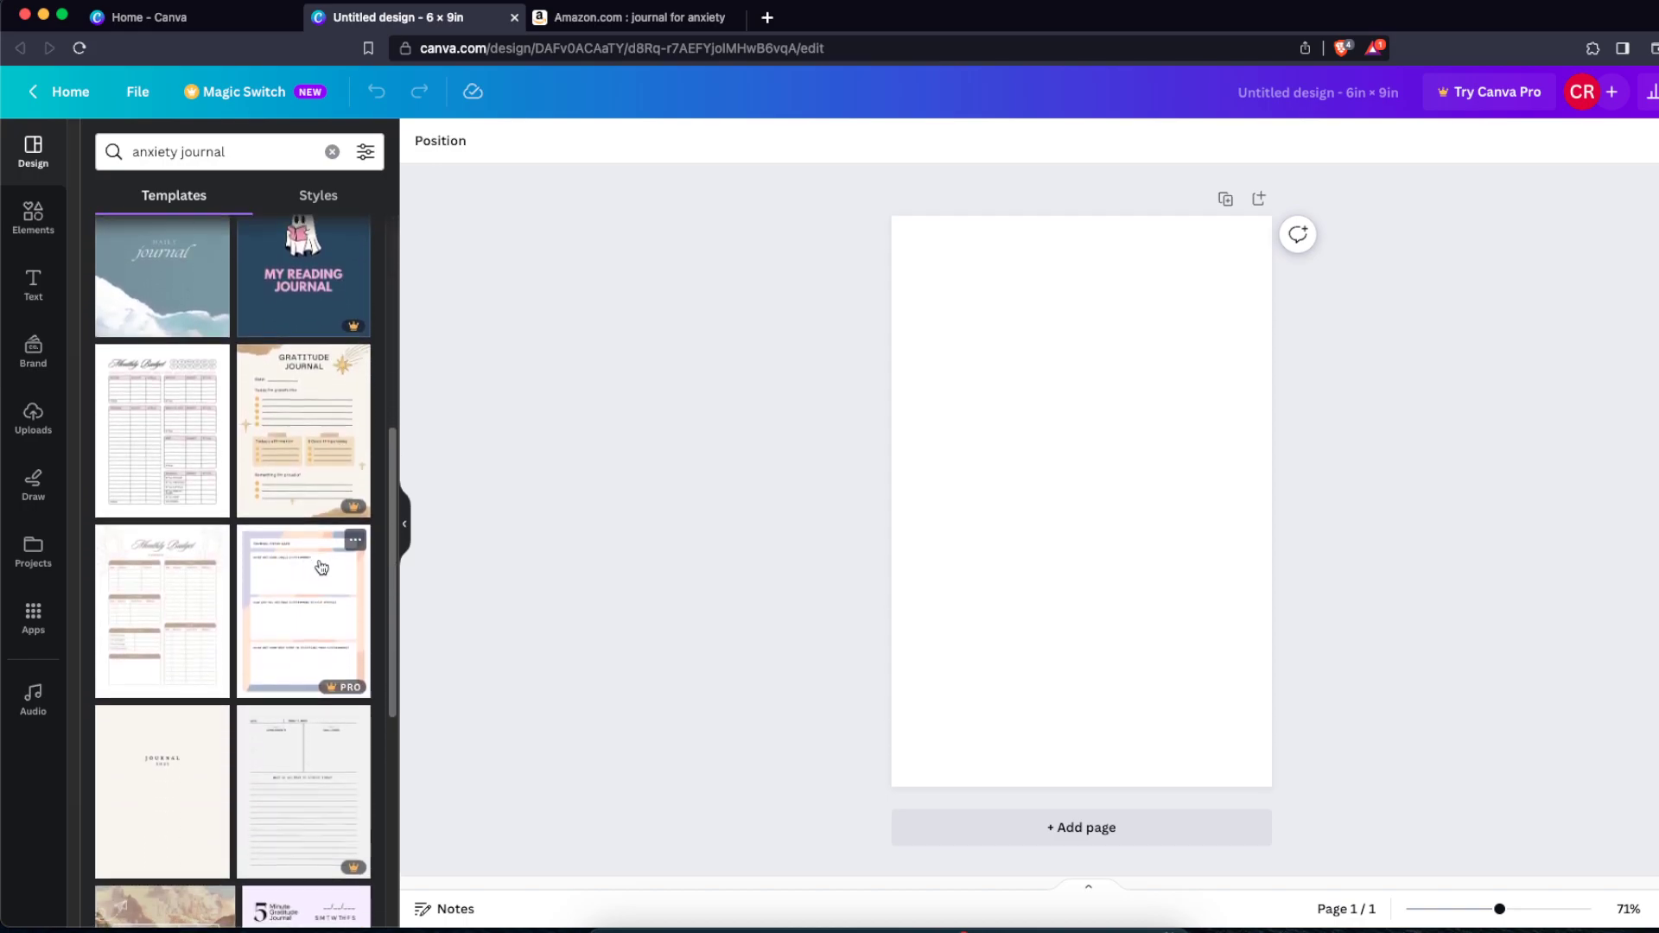
{"action": "scroll", "coordinate": [320, 564], "scroll_direction": "down", "scroll_amount": 8}
{"action": "scroll", "coordinate": [323, 564], "scroll_direction": "down", "scroll_amount": 6}
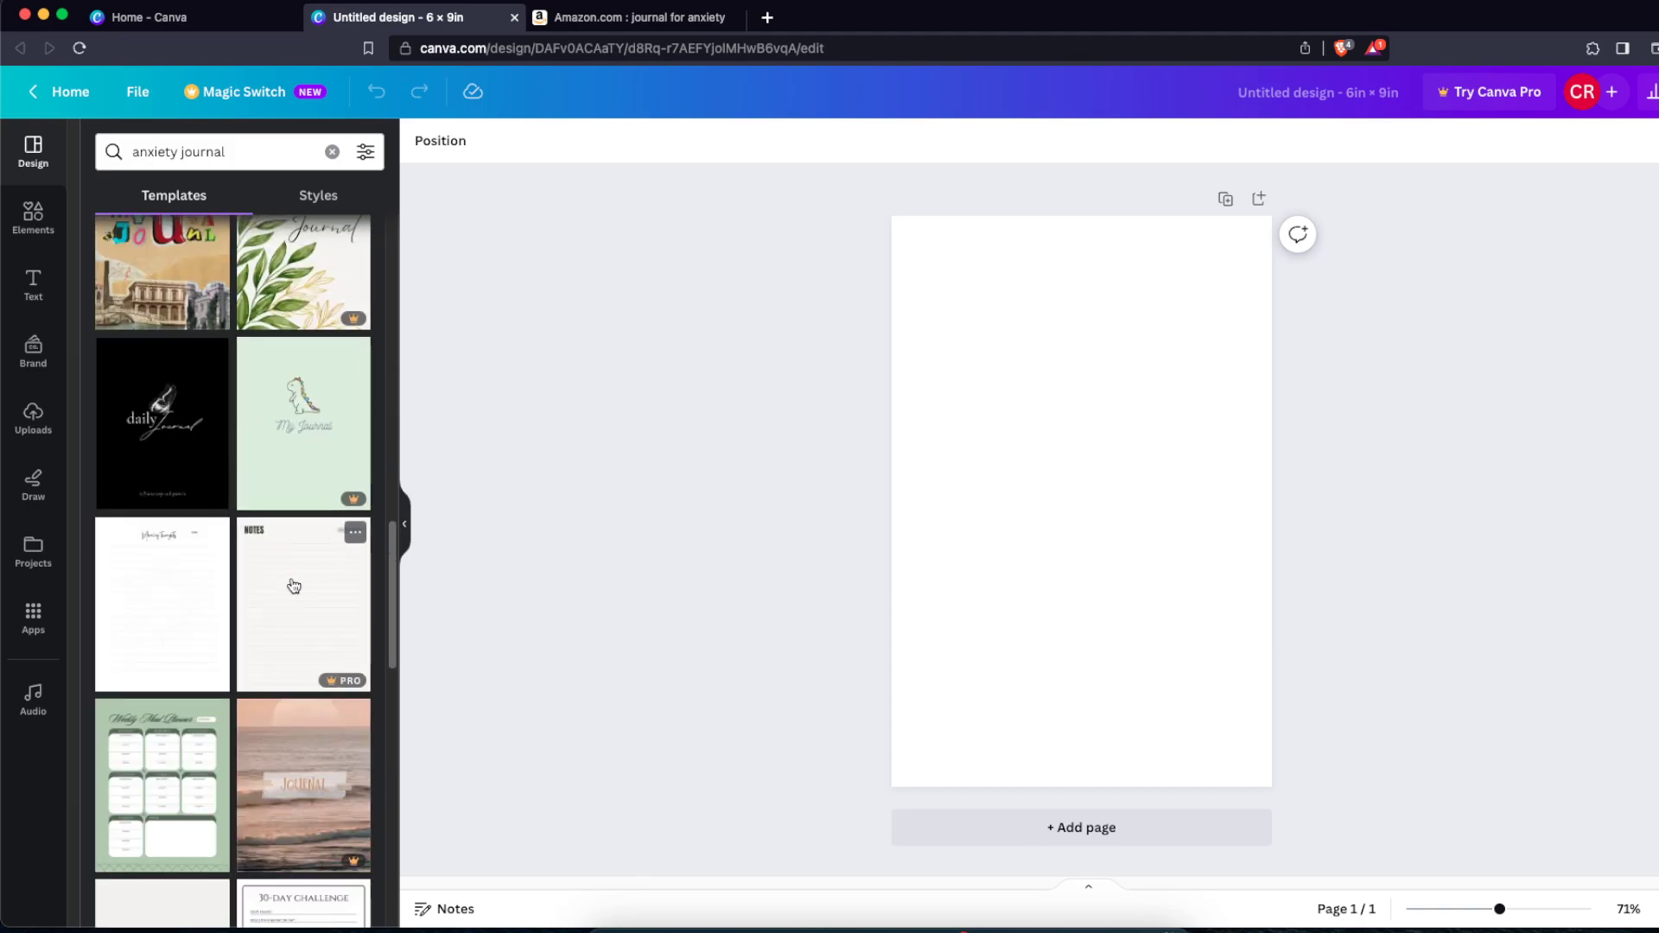
{"action": "scroll", "coordinate": [294, 587], "scroll_direction": "down", "scroll_amount": 2}
{"action": "scroll", "coordinate": [296, 587], "scroll_direction": "down", "scroll_amount": 5}
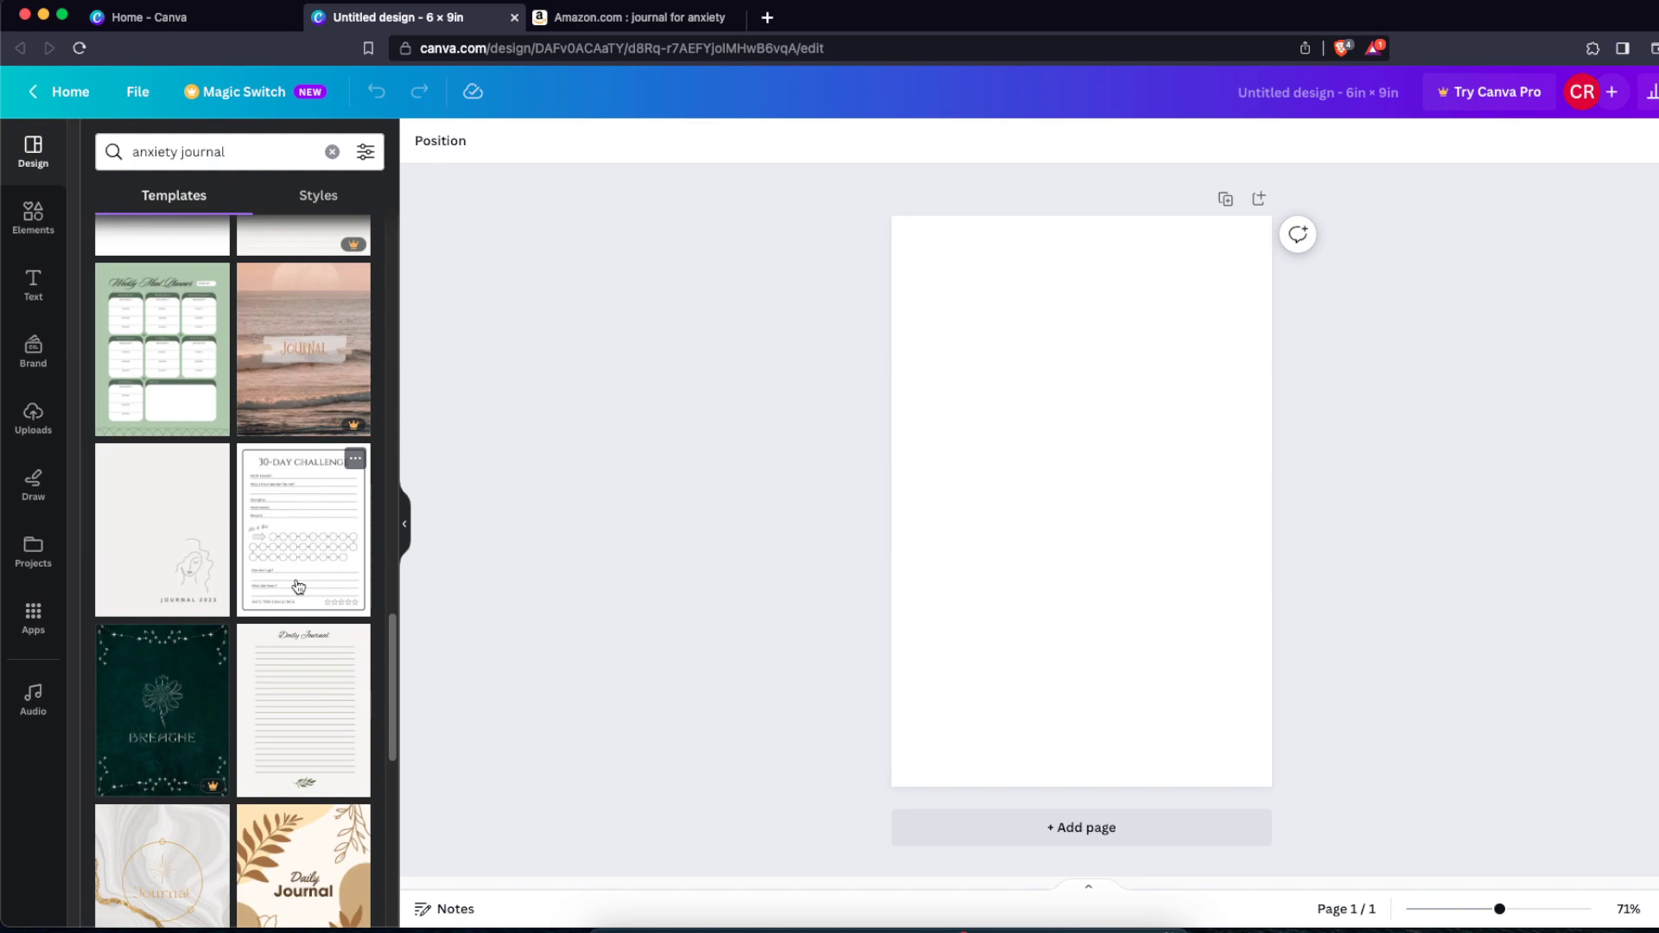
{"action": "left_click", "coordinate": [299, 587]}
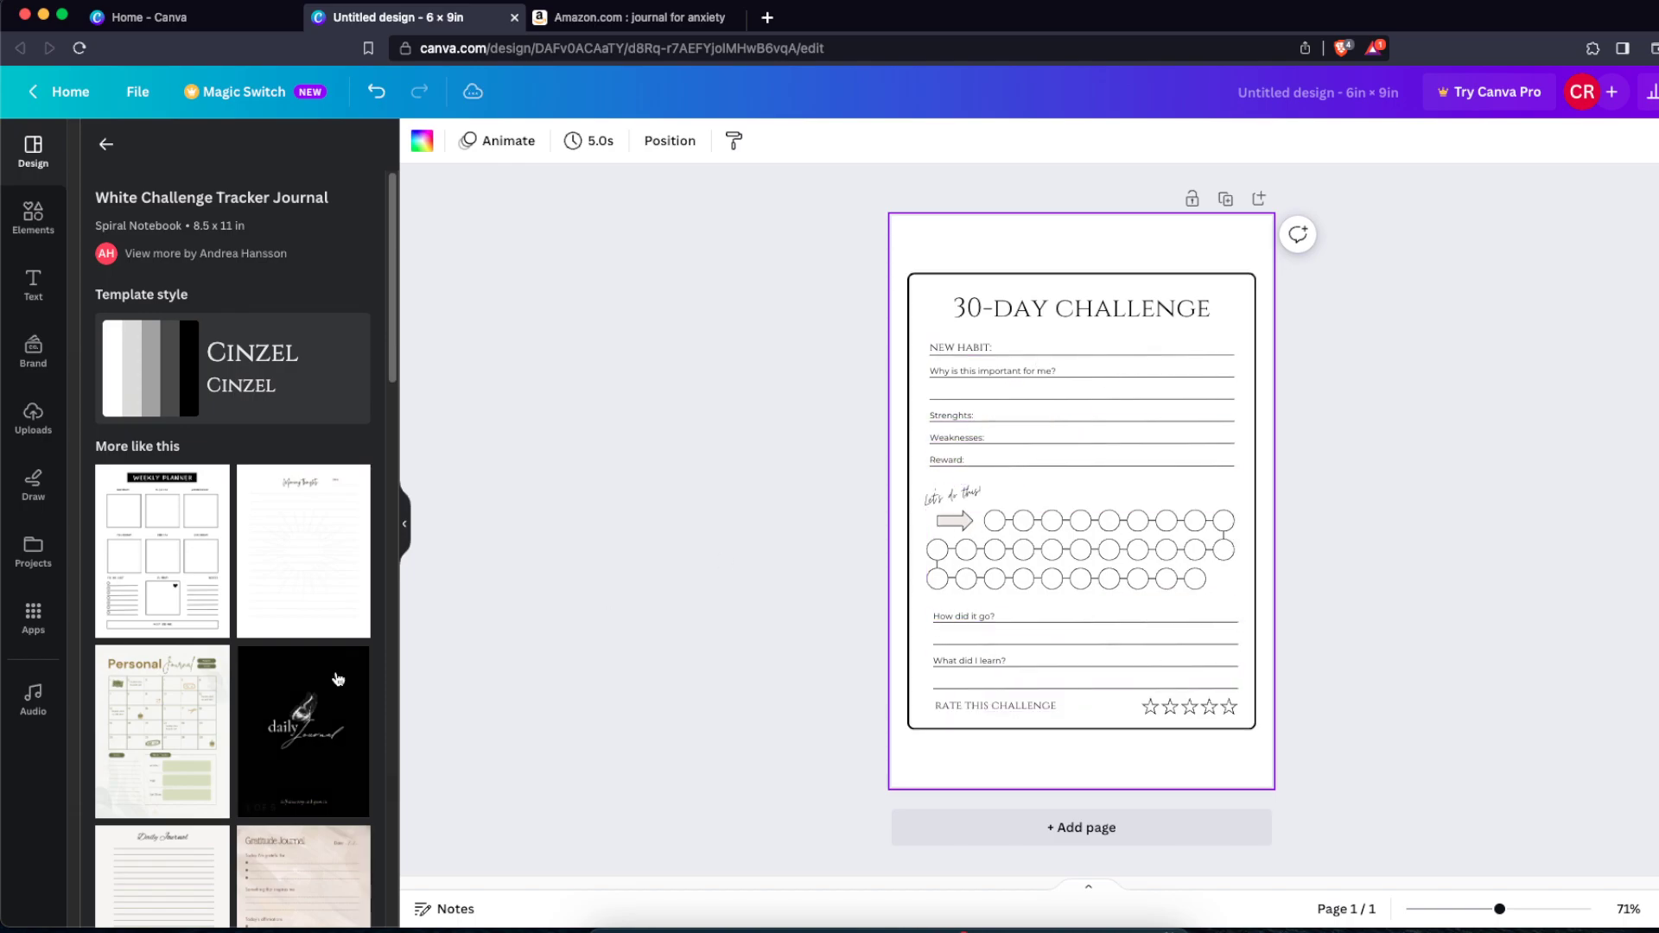
Step: Add a page with the purple and pink Self Assessement template, and delete the 30-Day Challenge page
{"action": "left_click", "coordinate": [107, 145]}
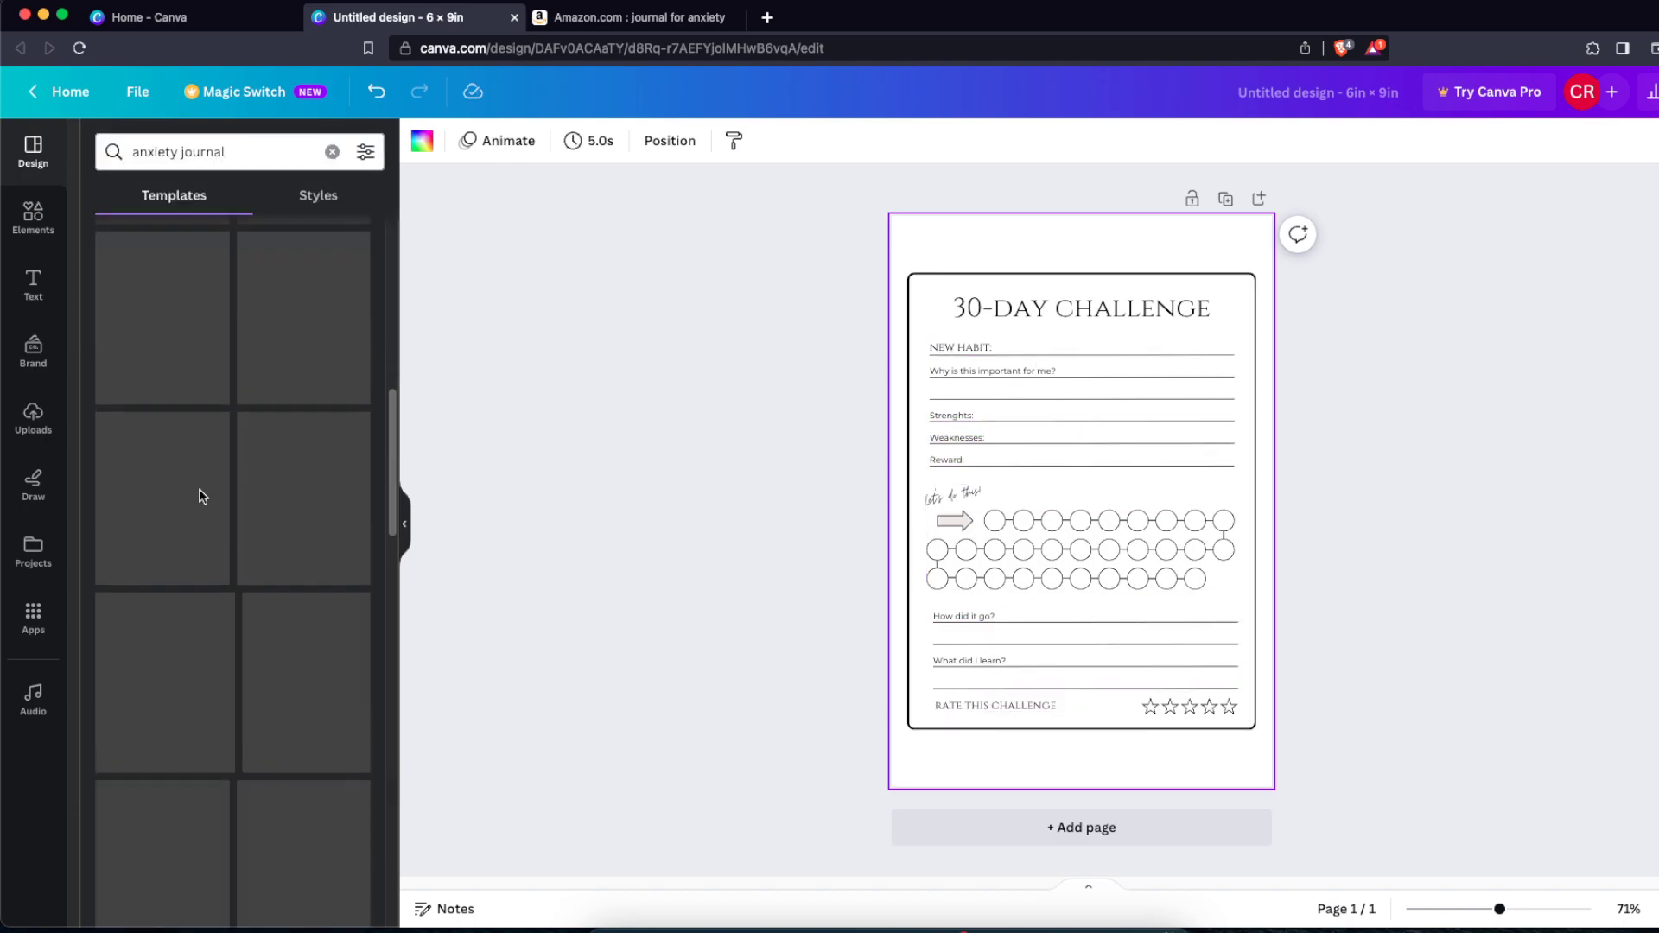
{"action": "left_click", "coordinate": [1049, 829]}
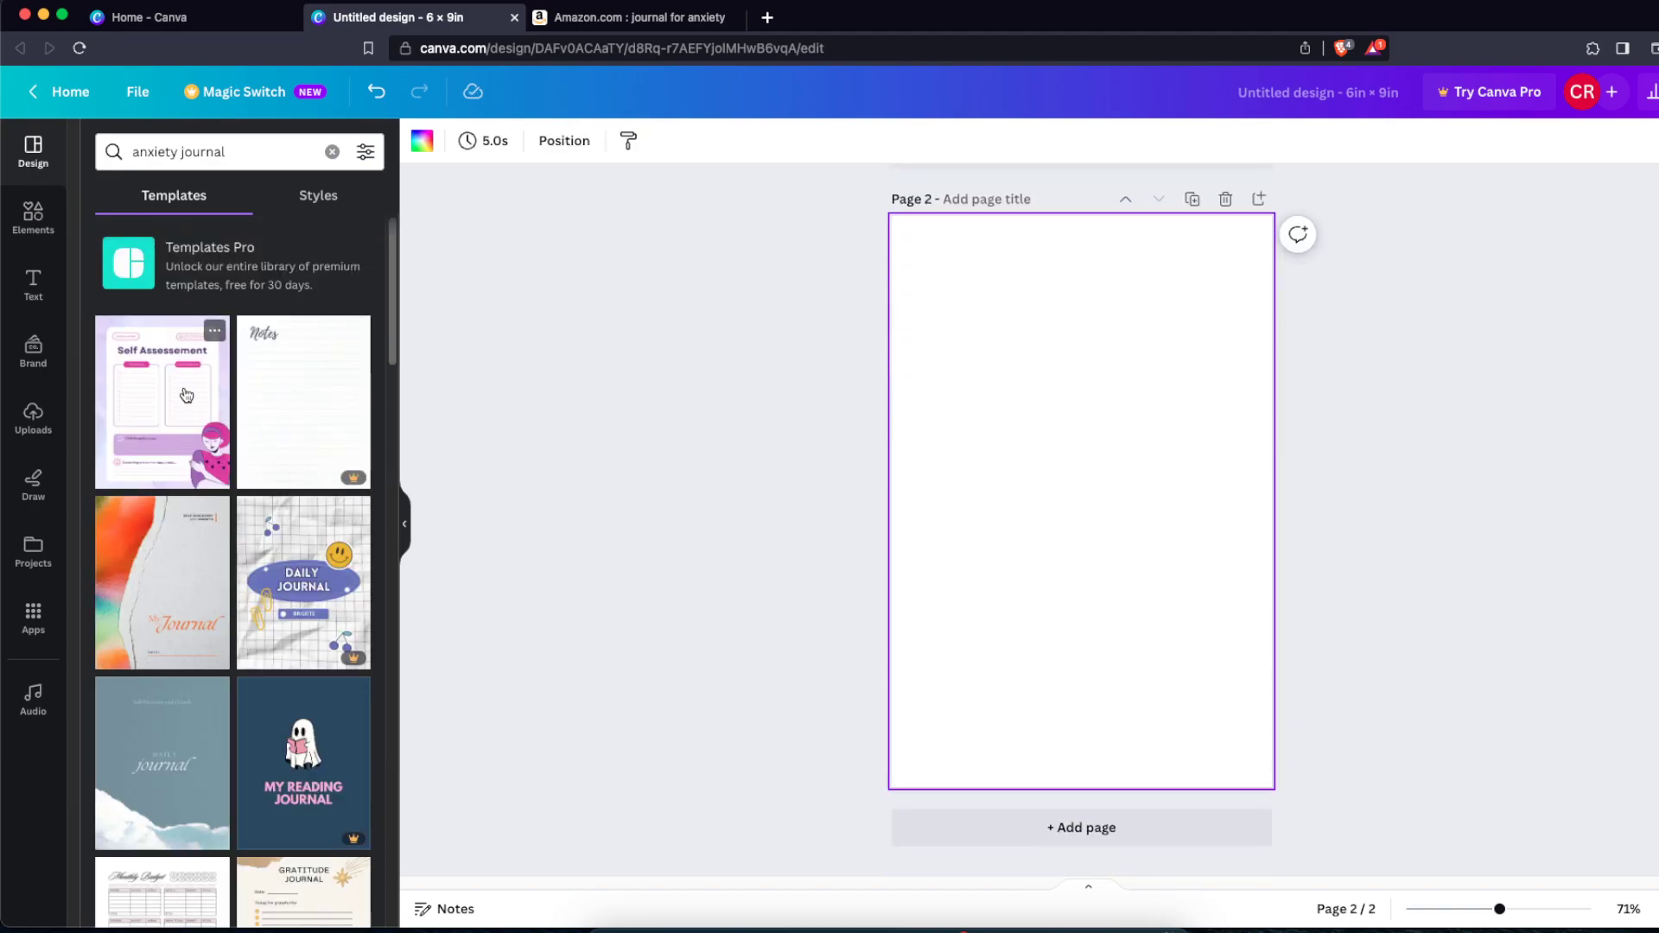
{"action": "left_click", "coordinate": [182, 392]}
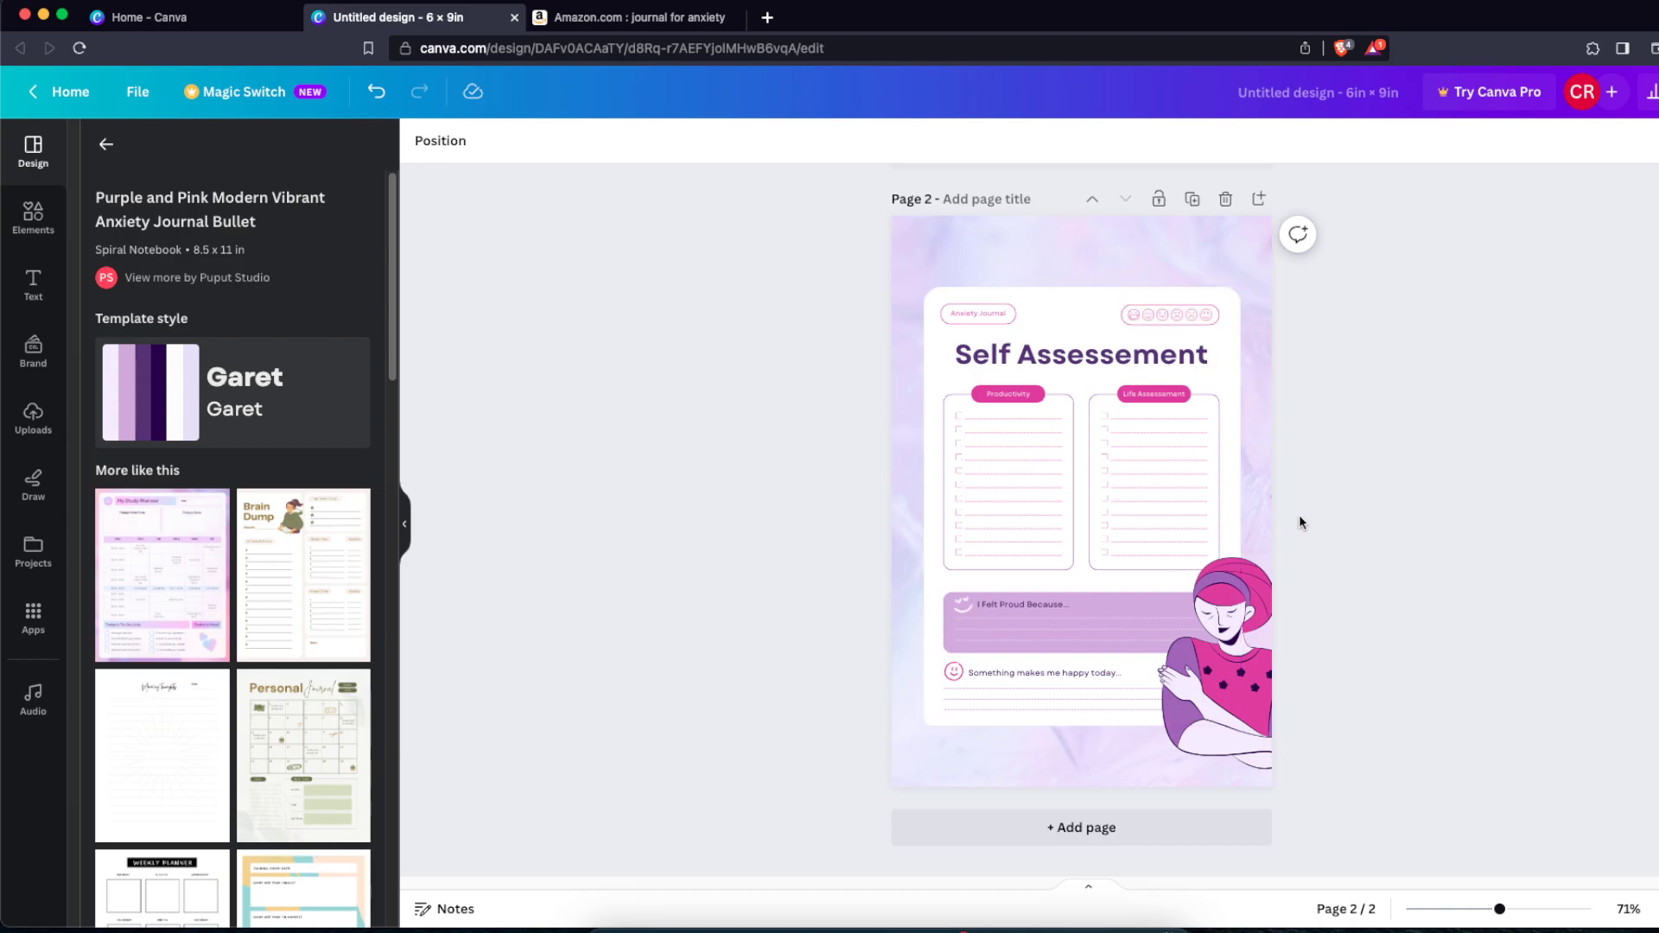
{"action": "scroll", "coordinate": [1285, 500], "scroll_direction": "up", "scroll_amount": 5}
{"action": "left_click", "coordinate": [1220, 200]}
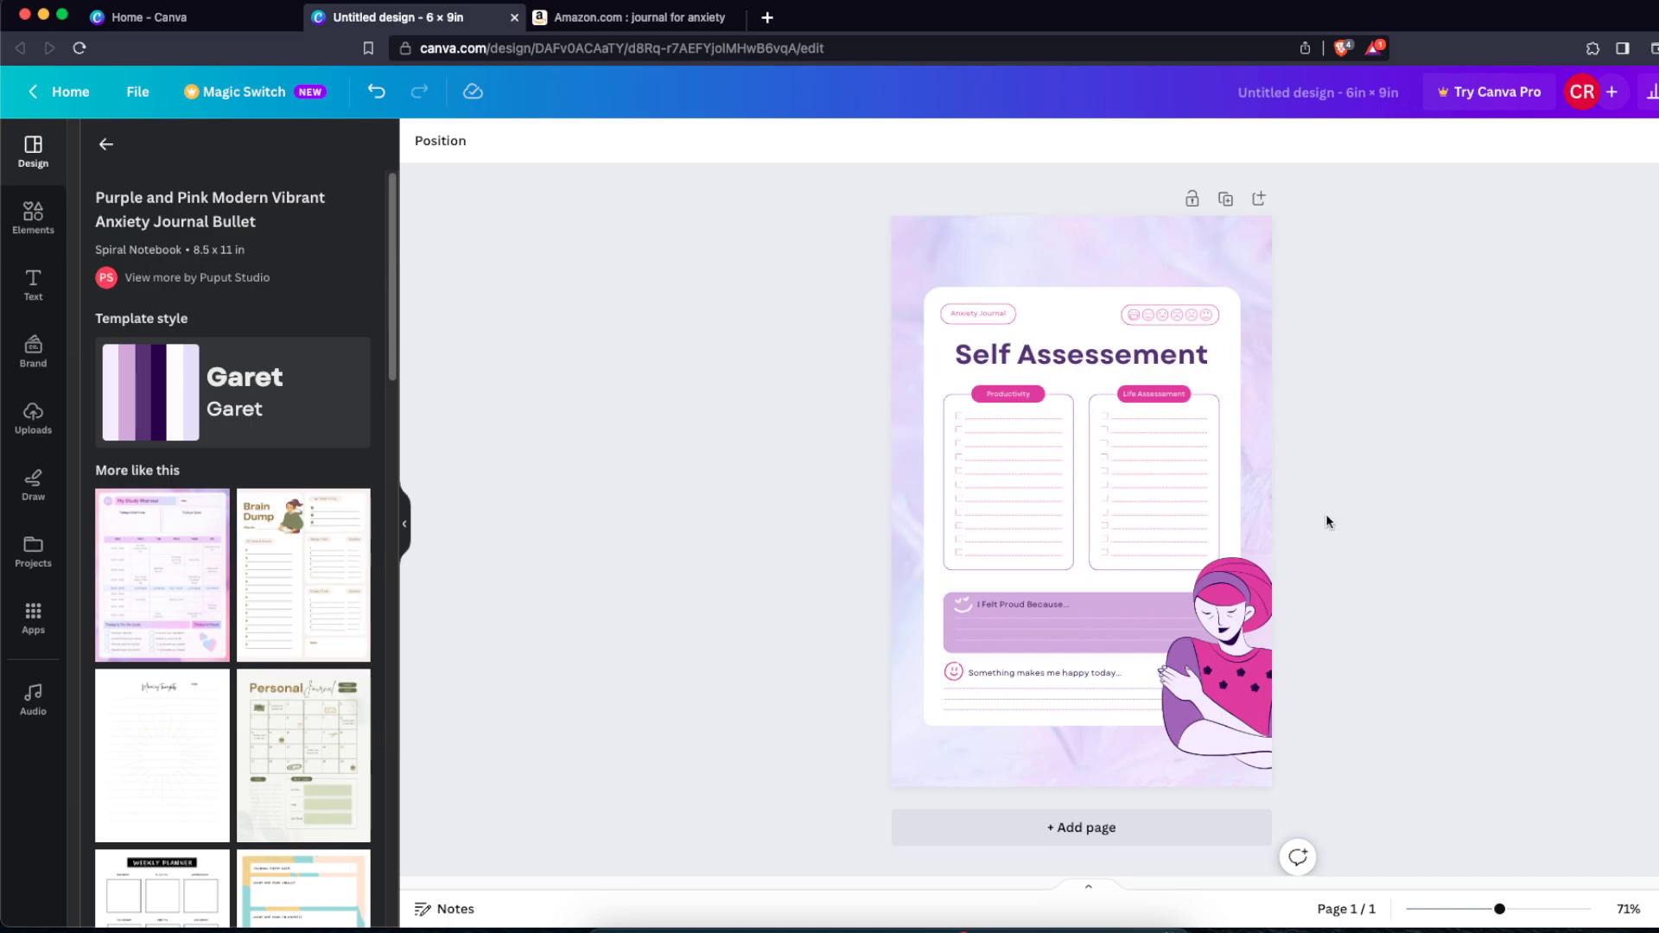
Step: Delete the marbled background photo from the Self Assessement page
{"action": "left_click", "coordinate": [1267, 391]}
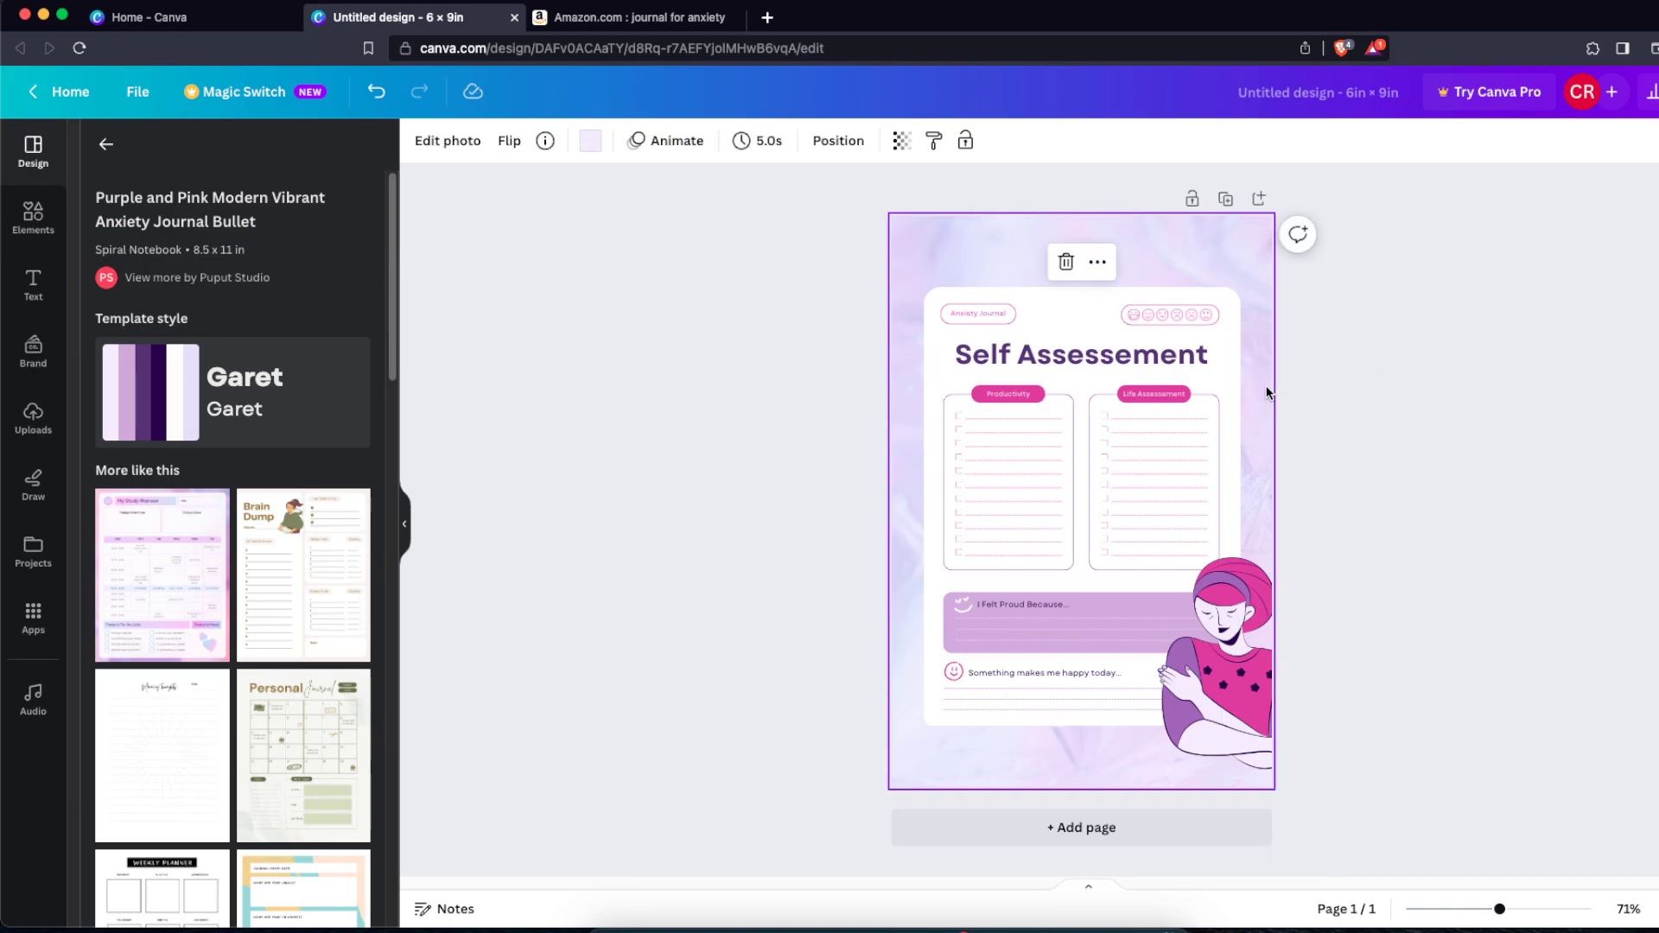
{"action": "double_click", "coordinate": [1243, 268]}
{"action": "key", "text": "Escape"}
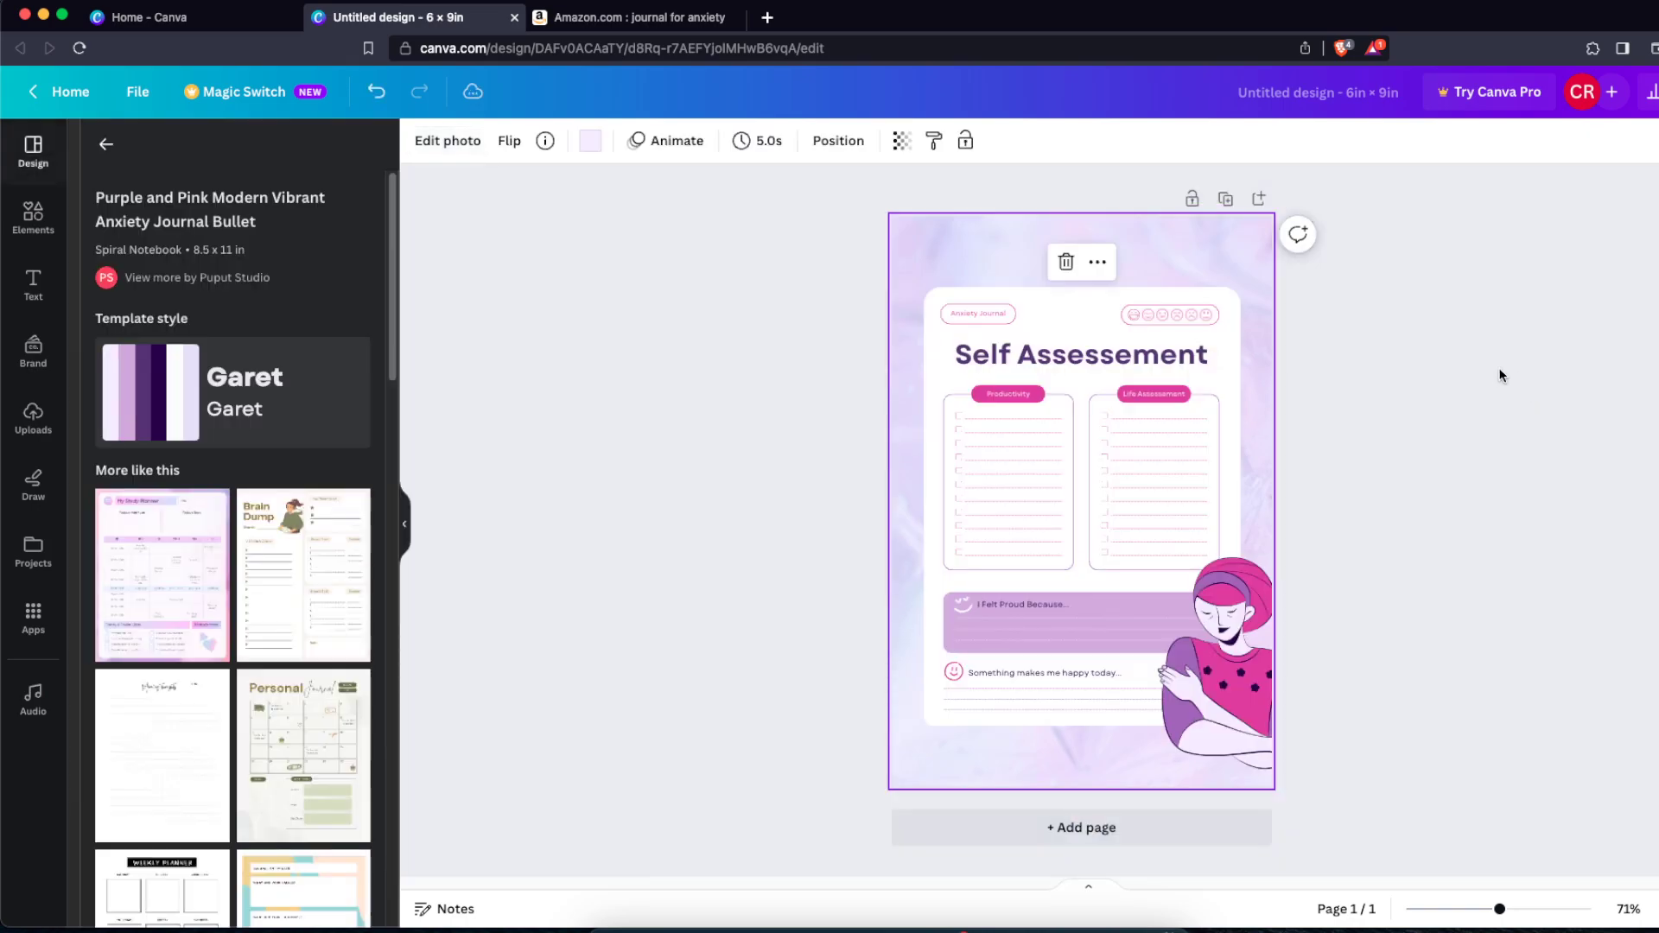
{"action": "key", "text": "Delete"}
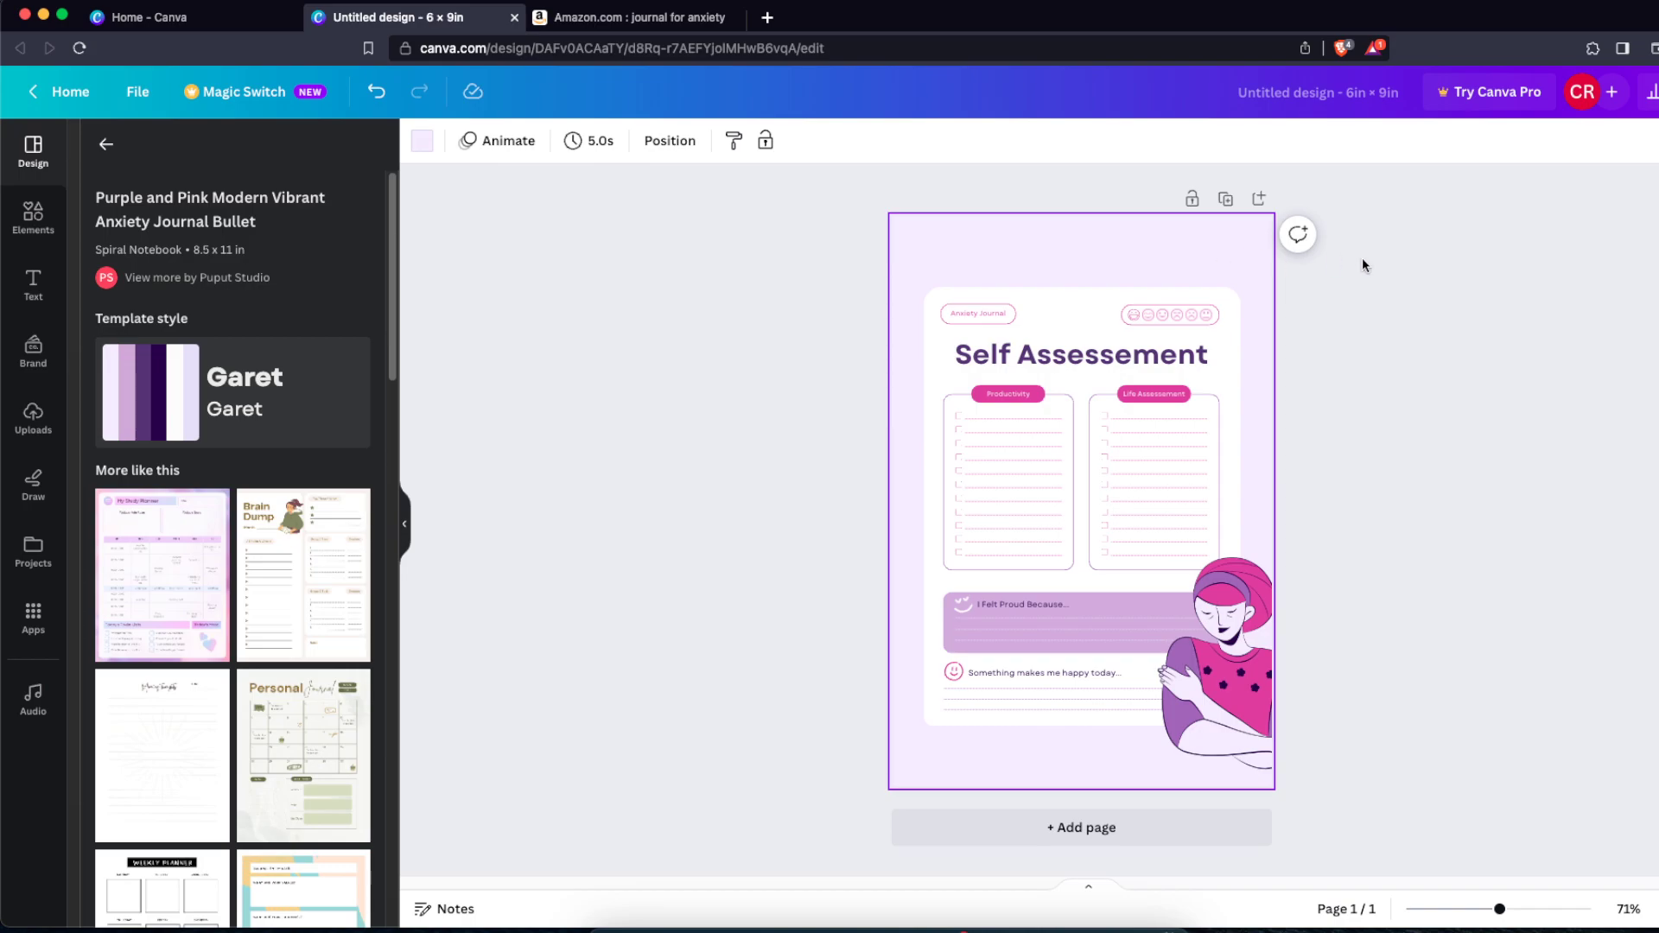
Step: Review the covers in the Amazon results for journals for anxiety, and return to the Canva design
{"action": "left_click", "coordinate": [576, 24]}
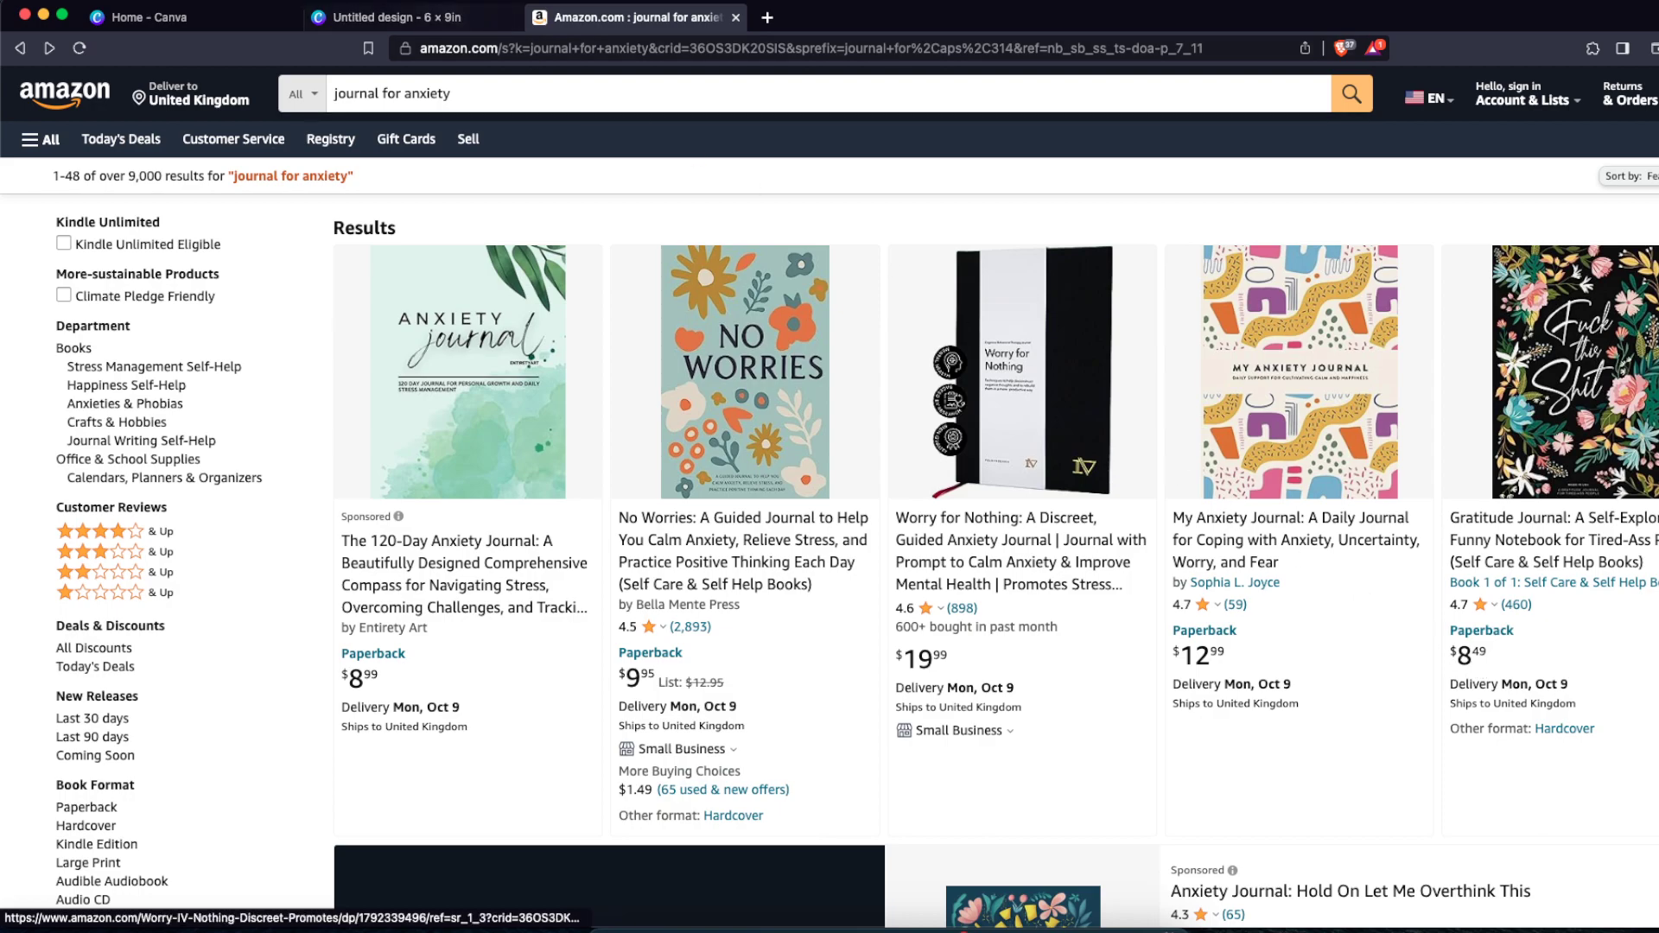
{"action": "left_click", "coordinate": [432, 17]}
{"action": "left_click", "coordinate": [703, 364]}
{"action": "left_click", "coordinate": [912, 255]}
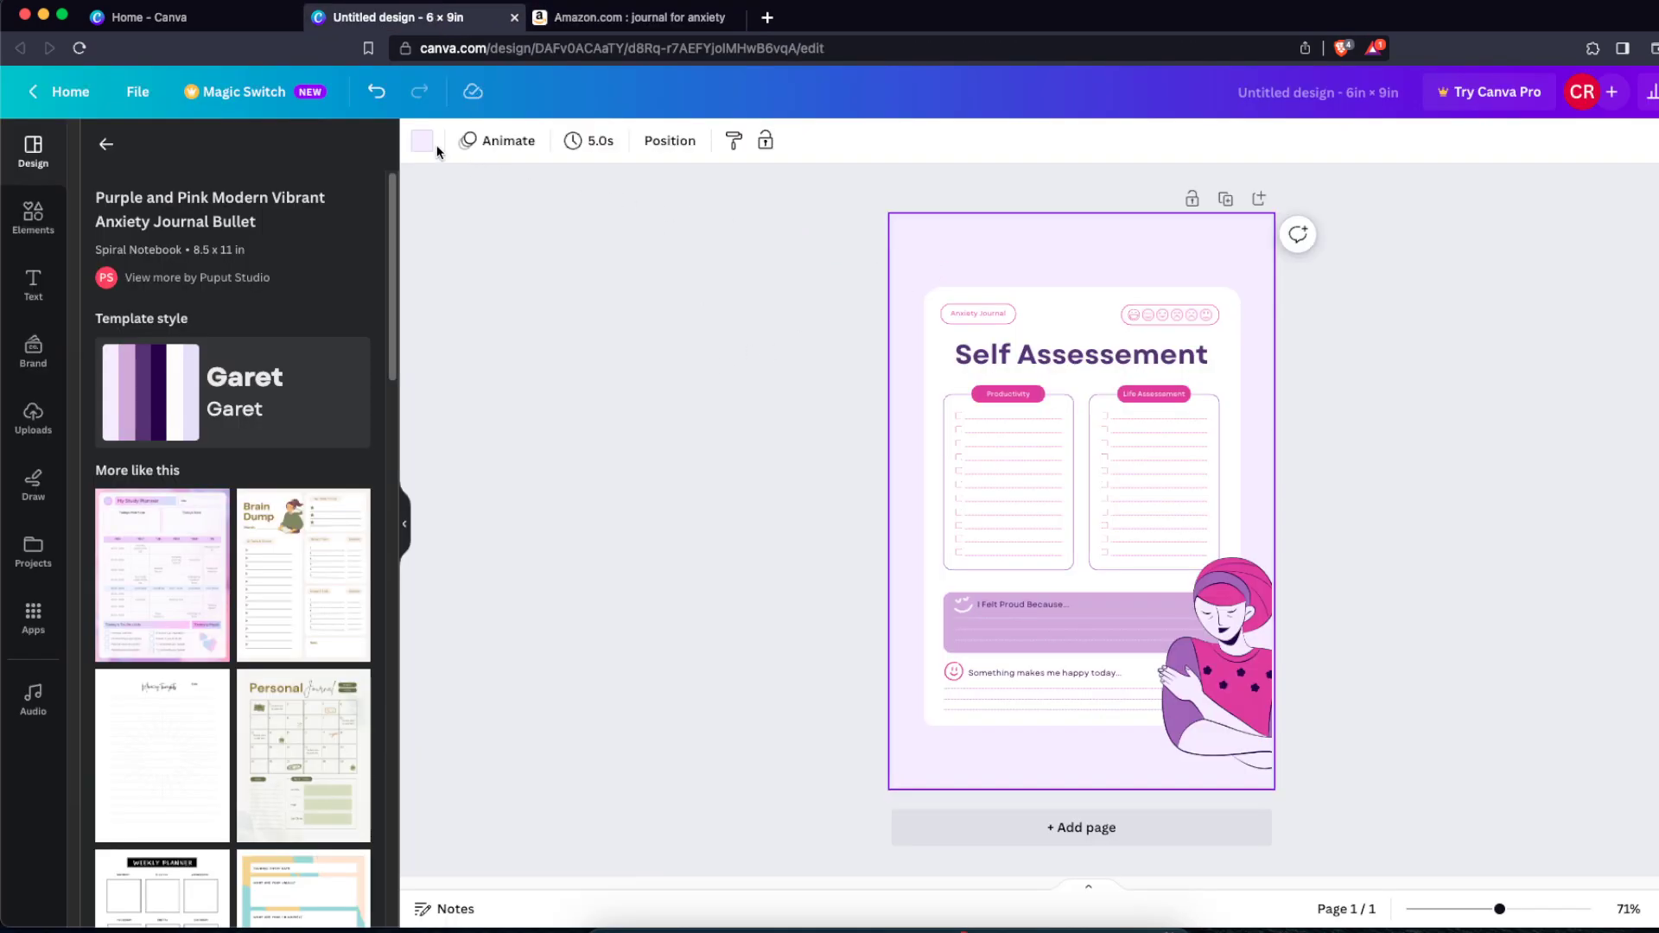
{"action": "left_click", "coordinate": [706, 395]}
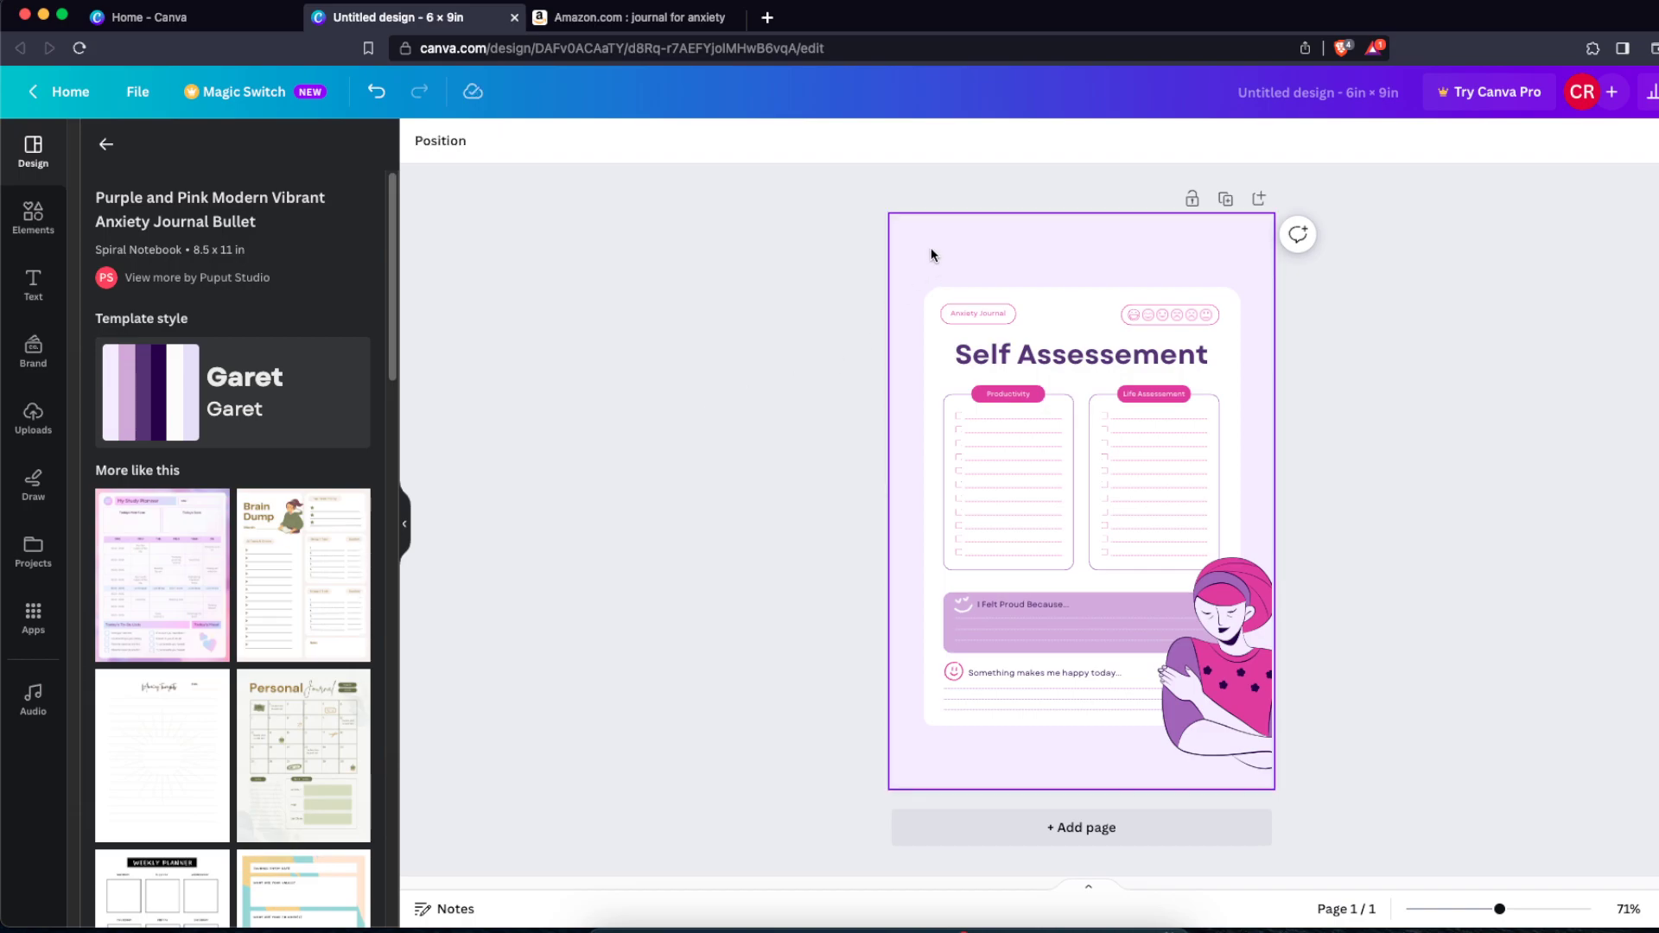
{"action": "left_click", "coordinate": [901, 257]}
{"action": "left_click", "coordinate": [424, 143]}
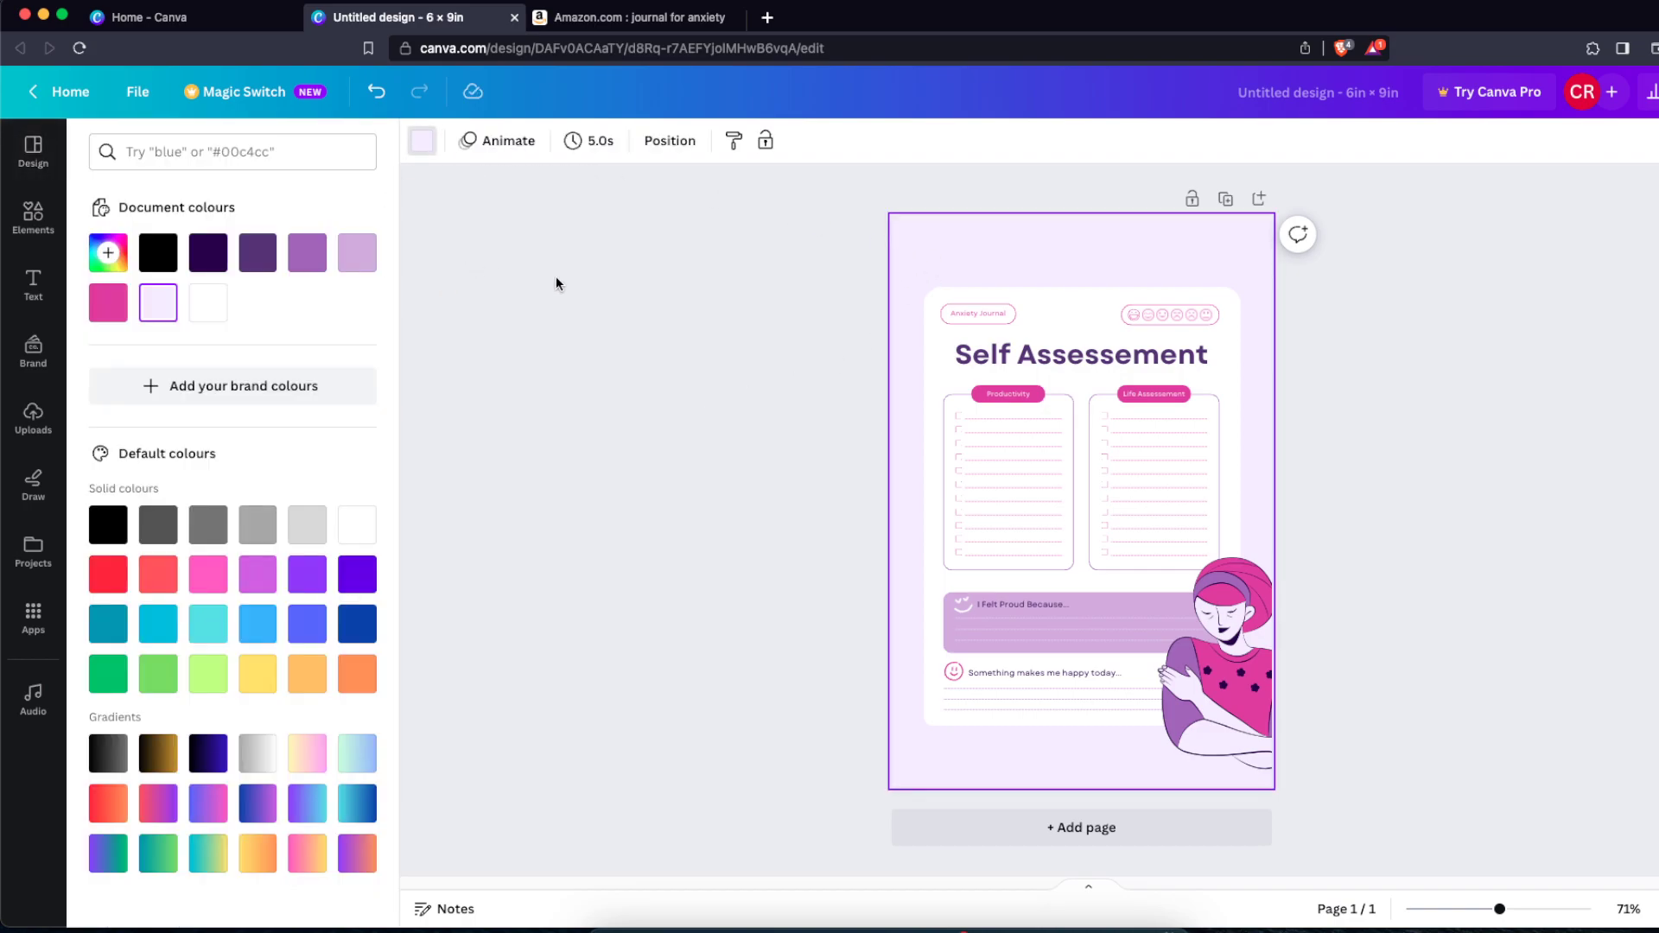
{"action": "key", "text": "Escape"}
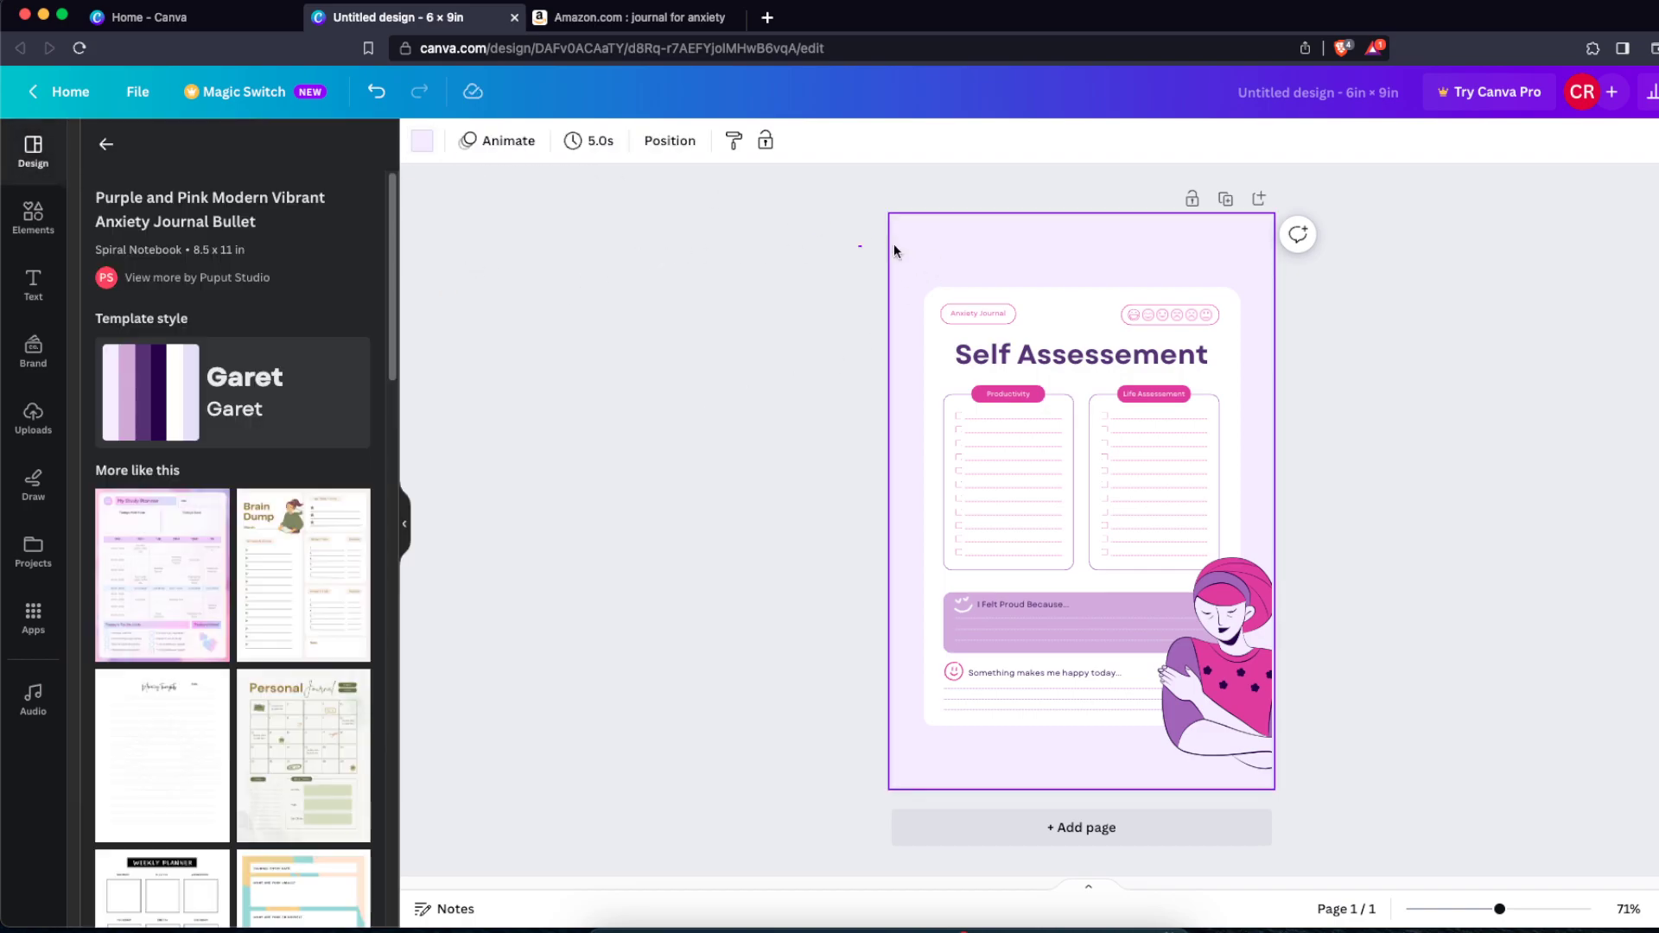
Step: Change the page background to a custom very light grey, #F4F4F4
{"action": "left_click", "coordinate": [422, 141]}
{"action": "left_click", "coordinate": [307, 525]}
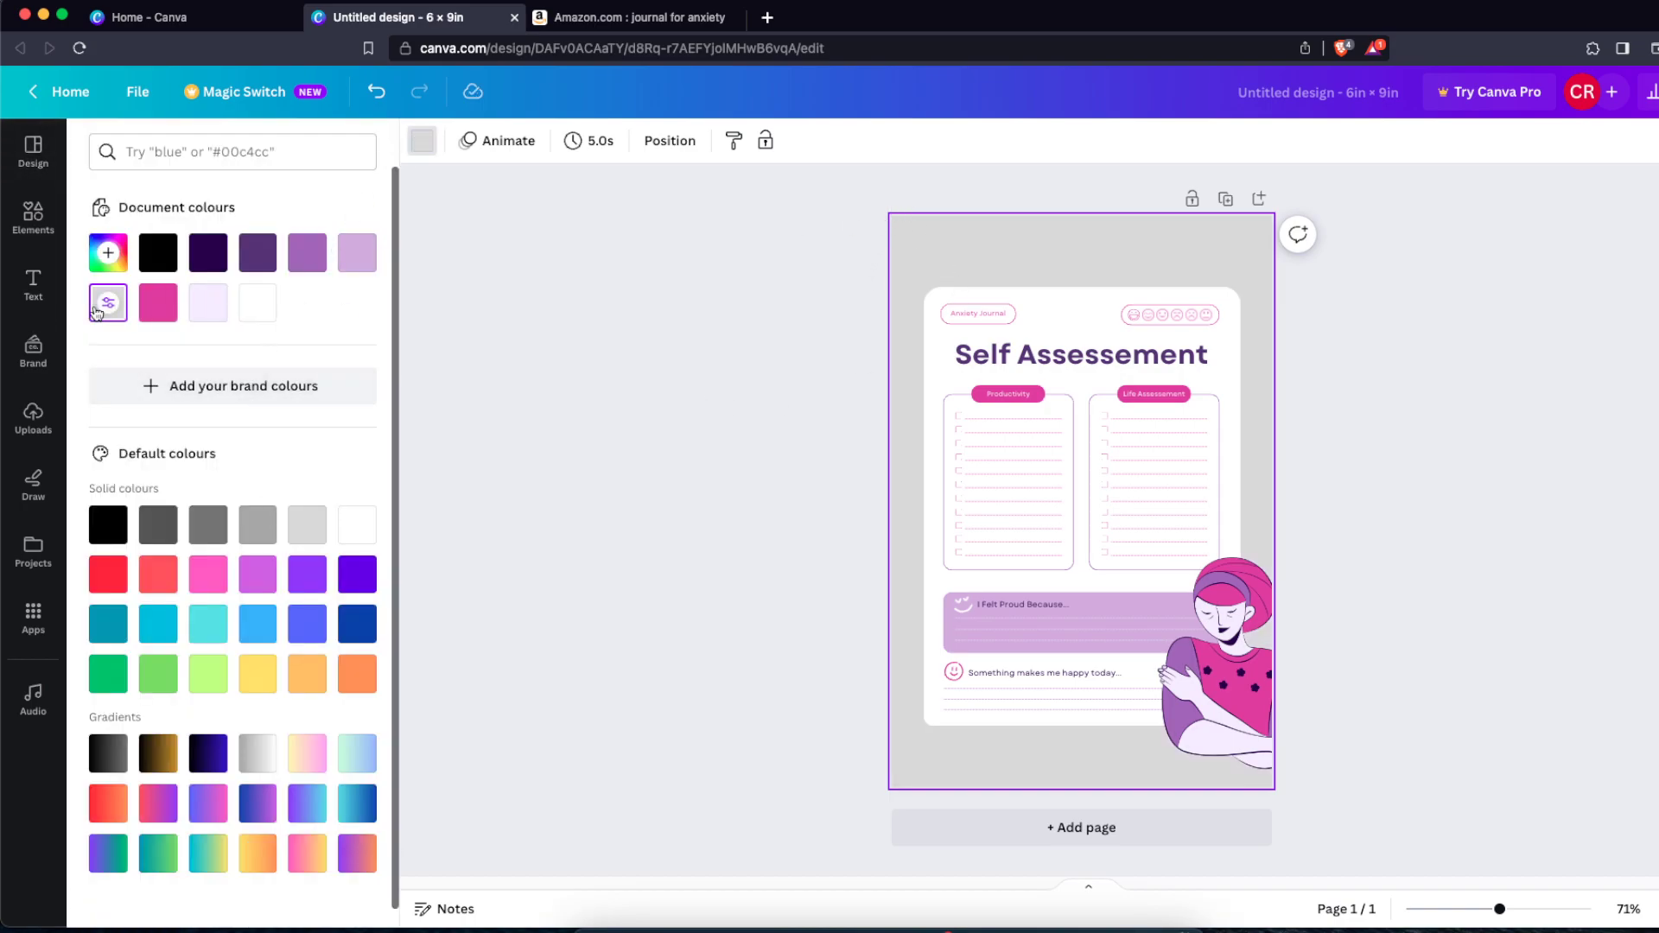
{"action": "left_click", "coordinate": [108, 252]}
{"action": "mouse_move", "coordinate": [109, 354]}
{"action": "left_mouse_down"}
{"action": "mouse_move", "coordinate": [132, 369]}
{"action": "mouse_move", "coordinate": [108, 344]}
{"action": "left_mouse_up"}
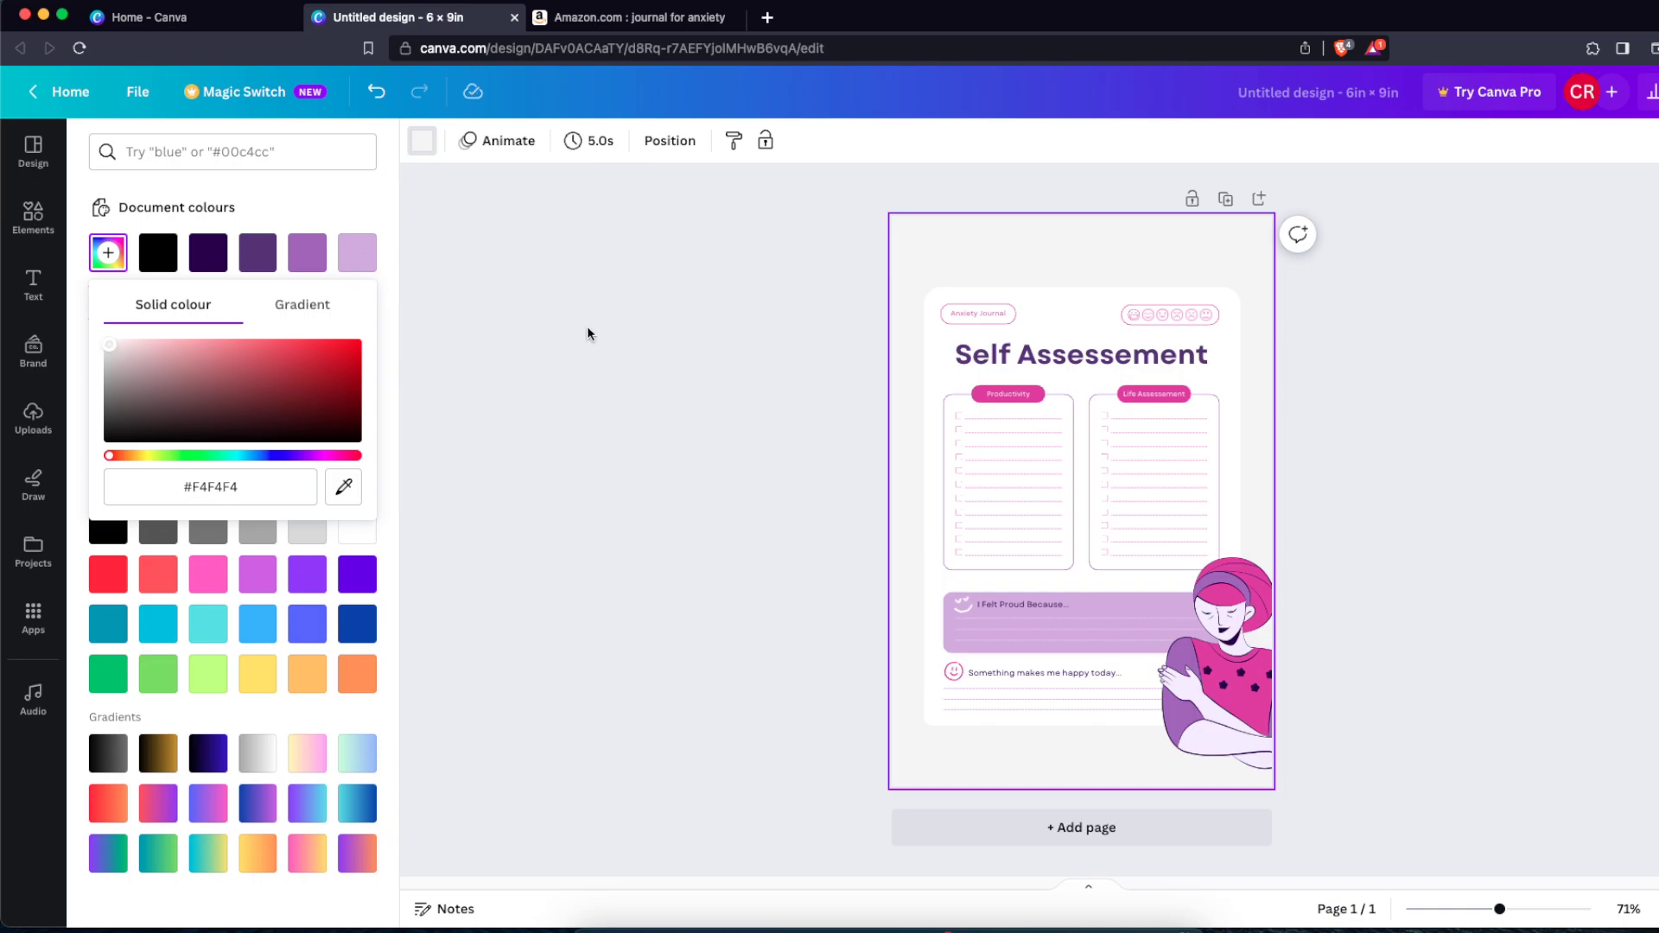
{"action": "left_click", "coordinate": [556, 333]}
{"action": "left_click", "coordinate": [949, 315]}
{"action": "left_click", "coordinate": [645, 403]}
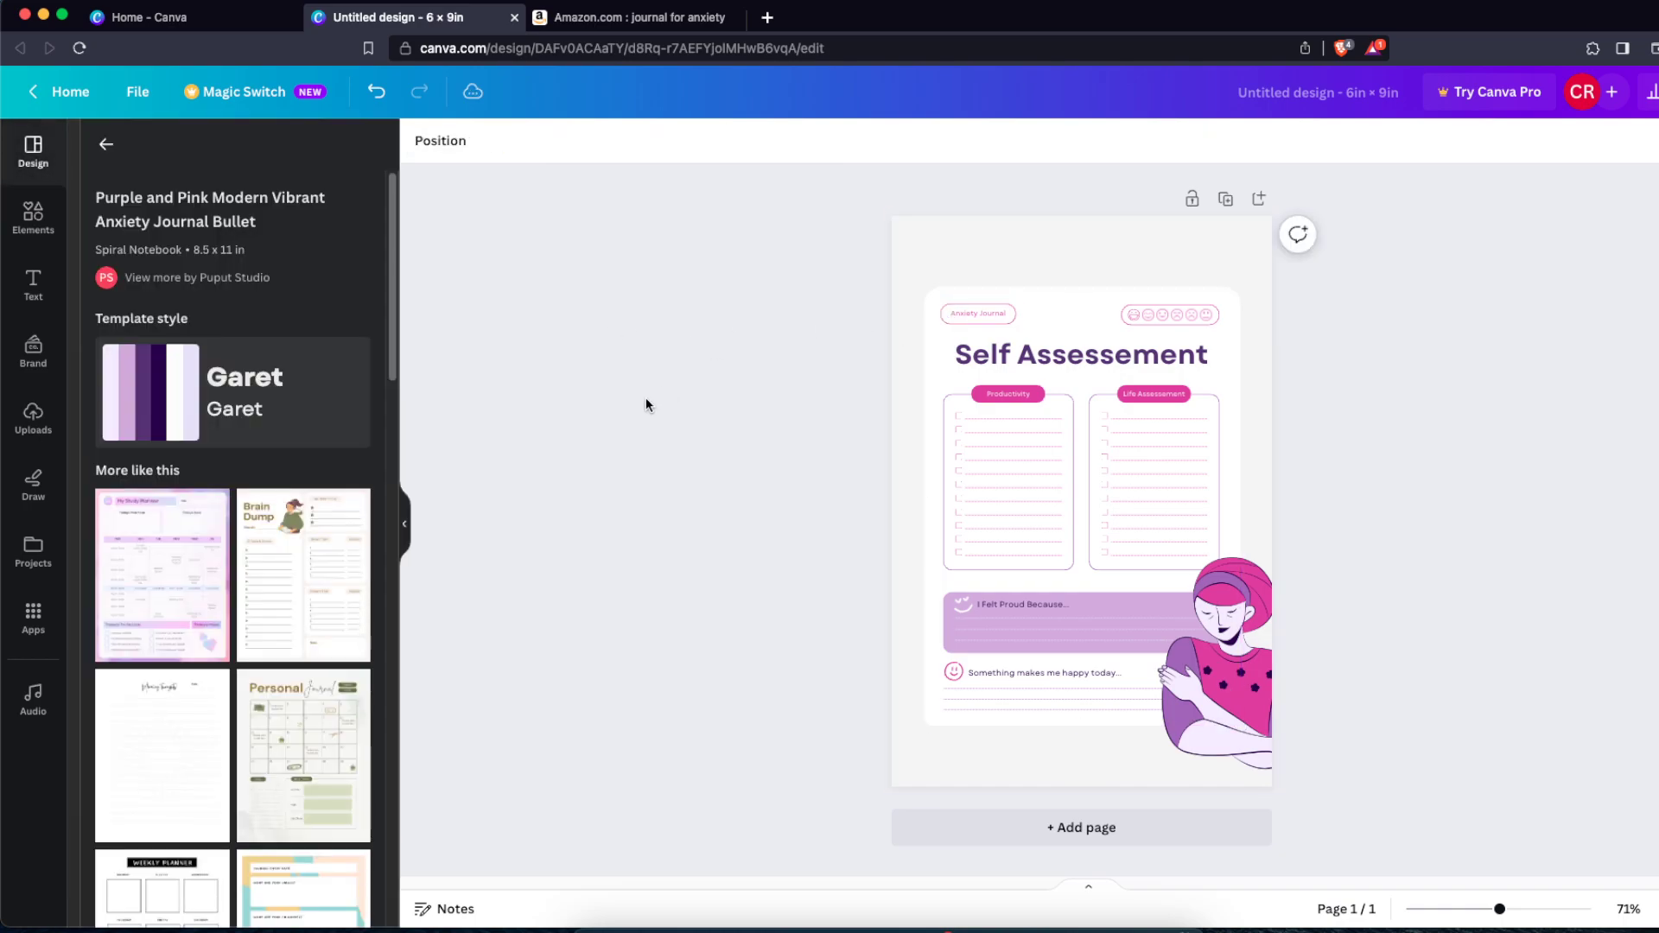
Step: Delete the illustration of the woman hugging herself from the lower corner of the page
{"action": "left_click", "coordinate": [1184, 606]}
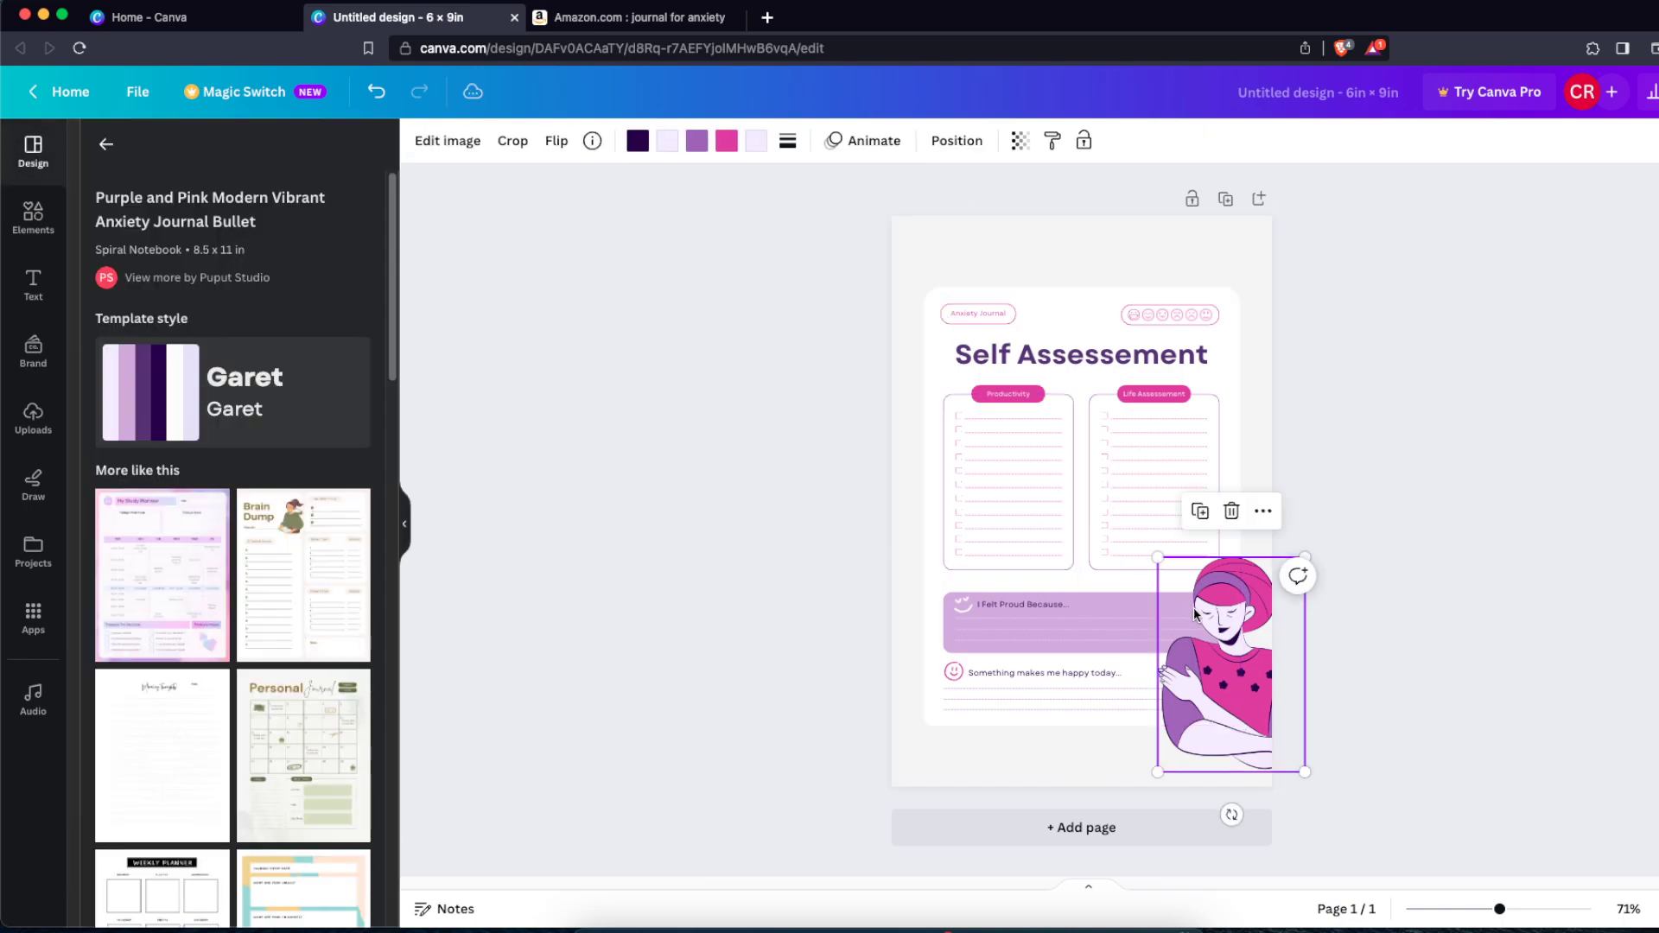
{"action": "left_click_drag", "start_coordinate": [1231, 648], "coordinate": [1194, 662]}
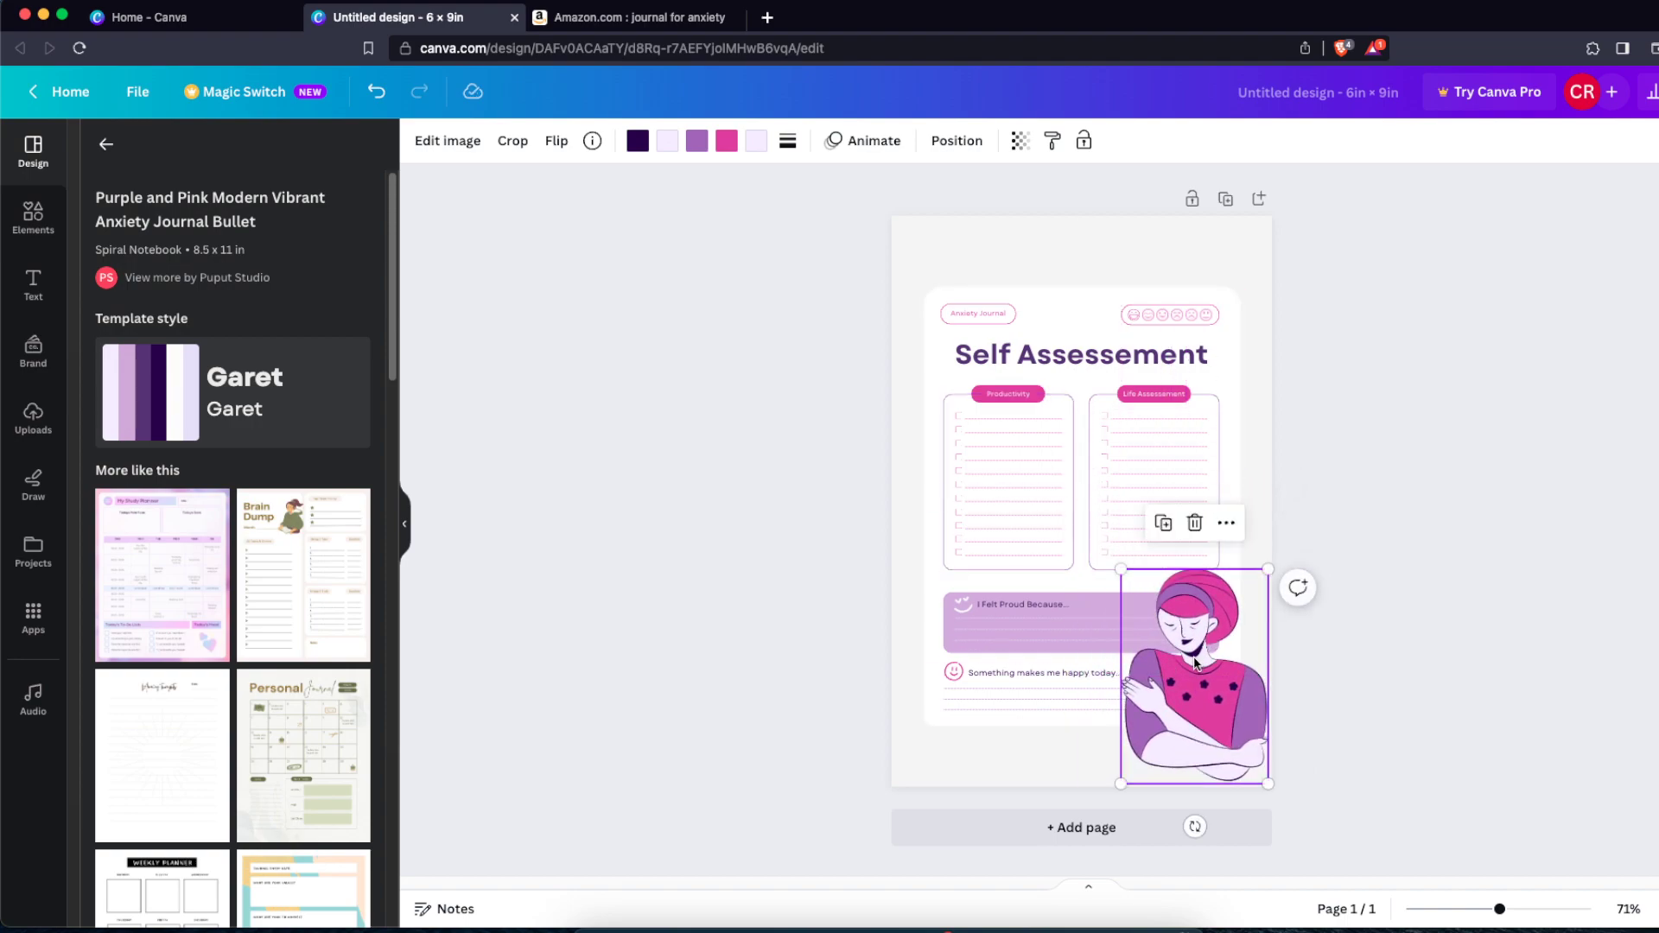
{"action": "key", "text": "Delete"}
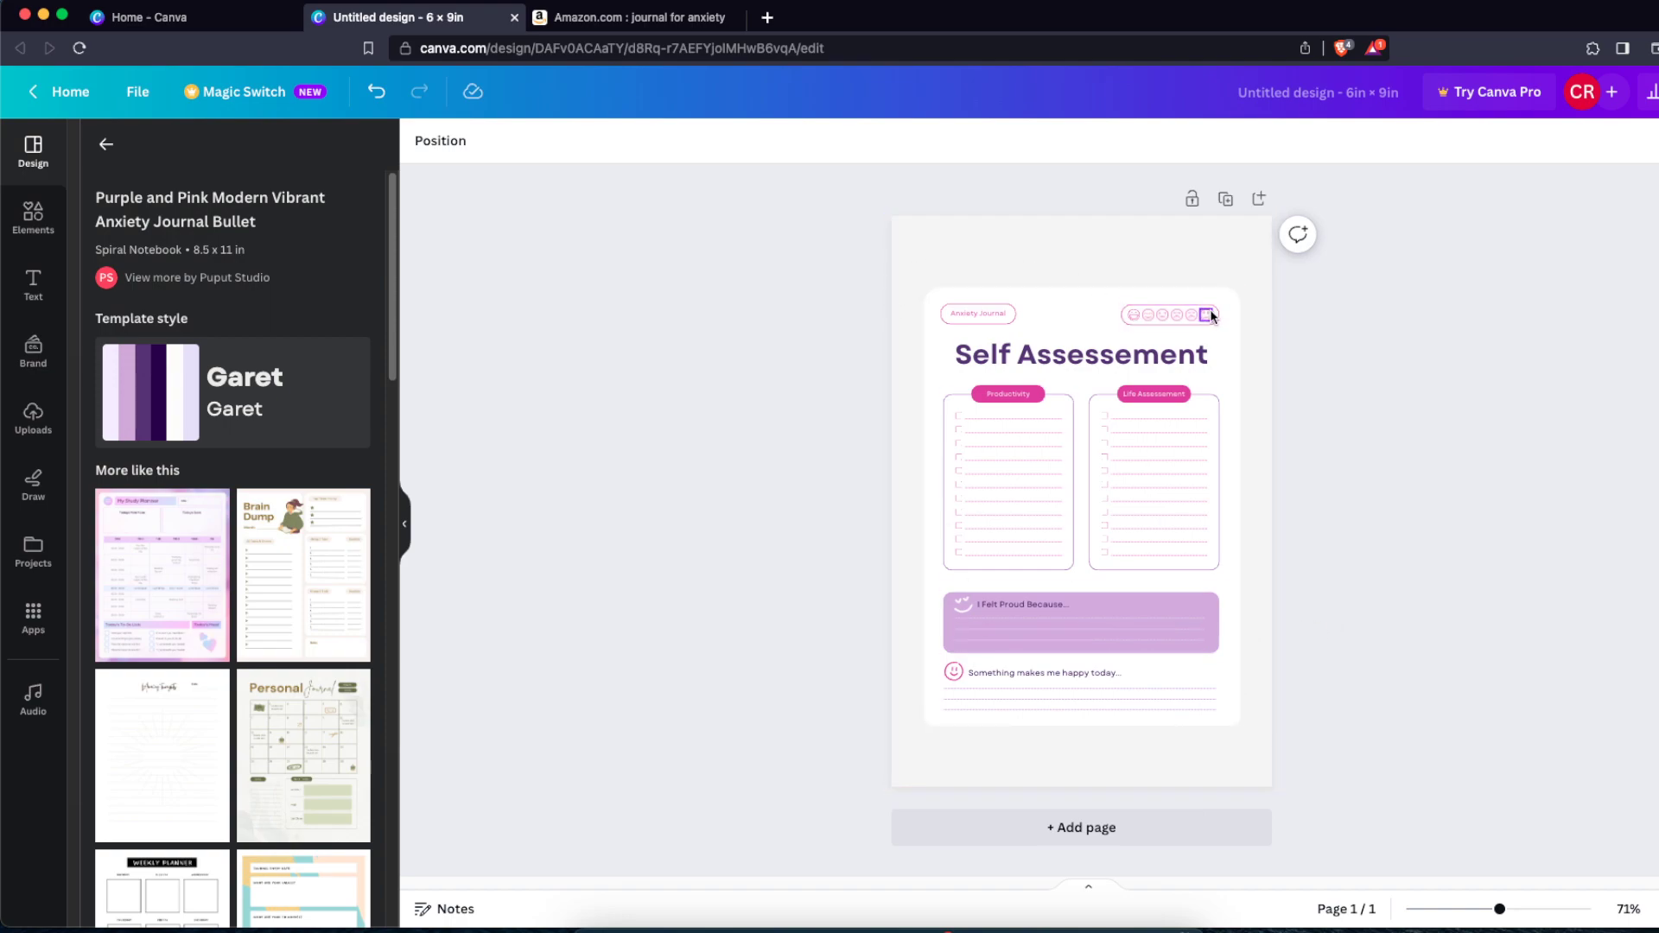
Step: Recolour the Anxiety Journal label's pink outline to black and apply the colour change across all matching elements
{"action": "left_click", "coordinate": [1005, 307]}
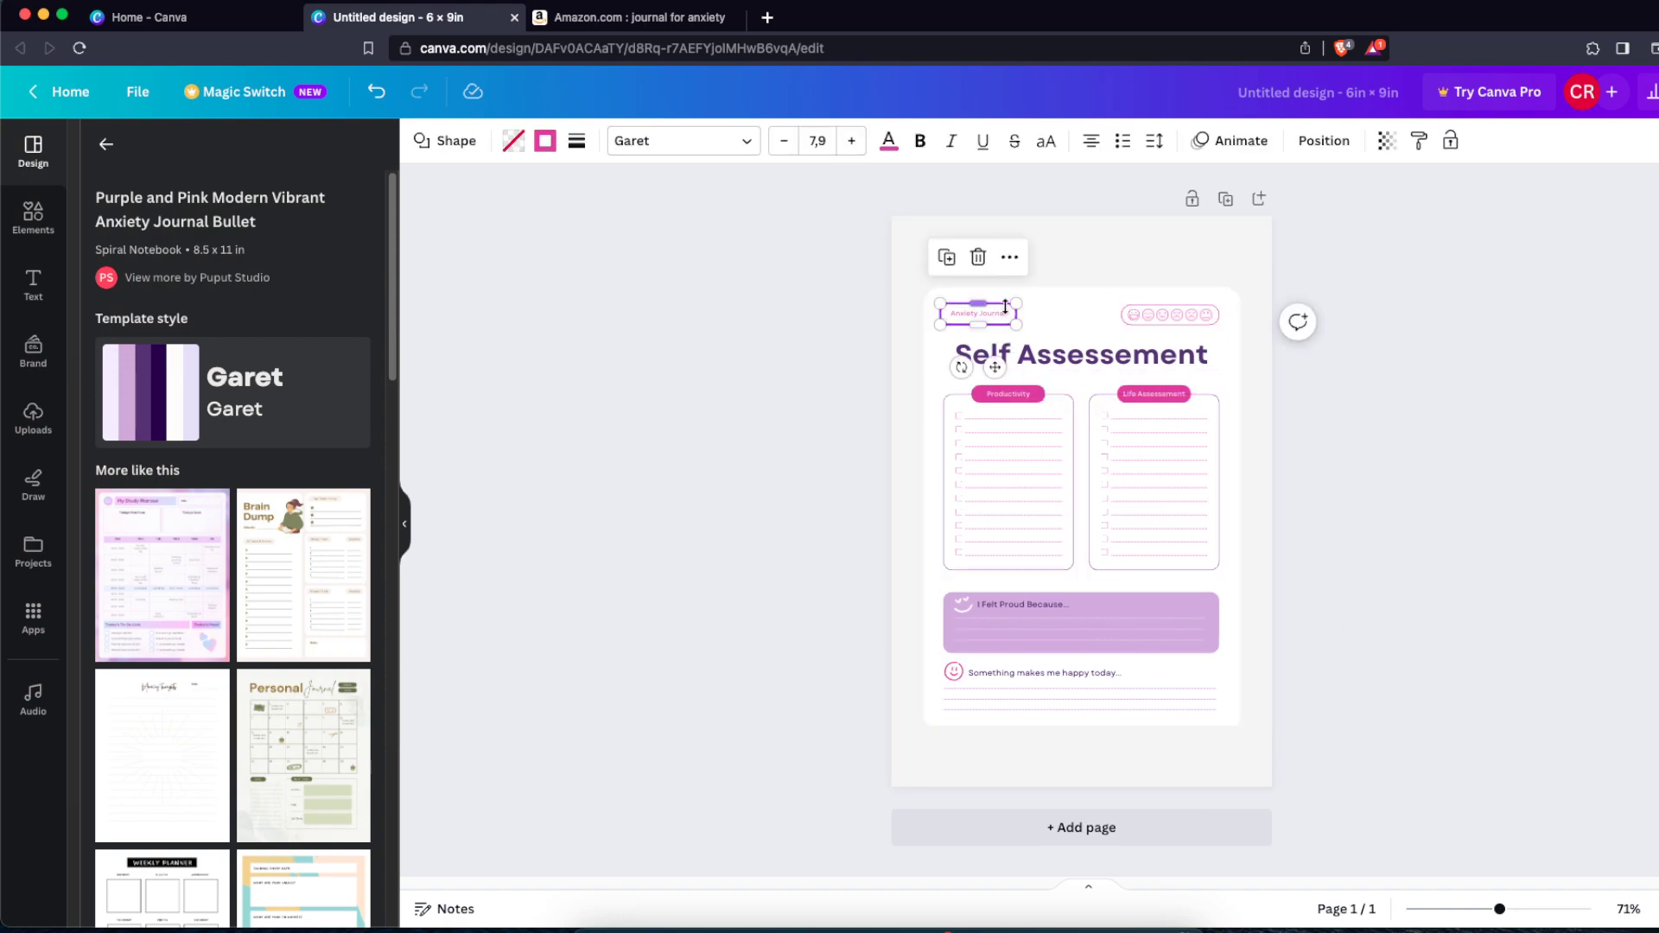
{"action": "left_click", "coordinate": [545, 140]}
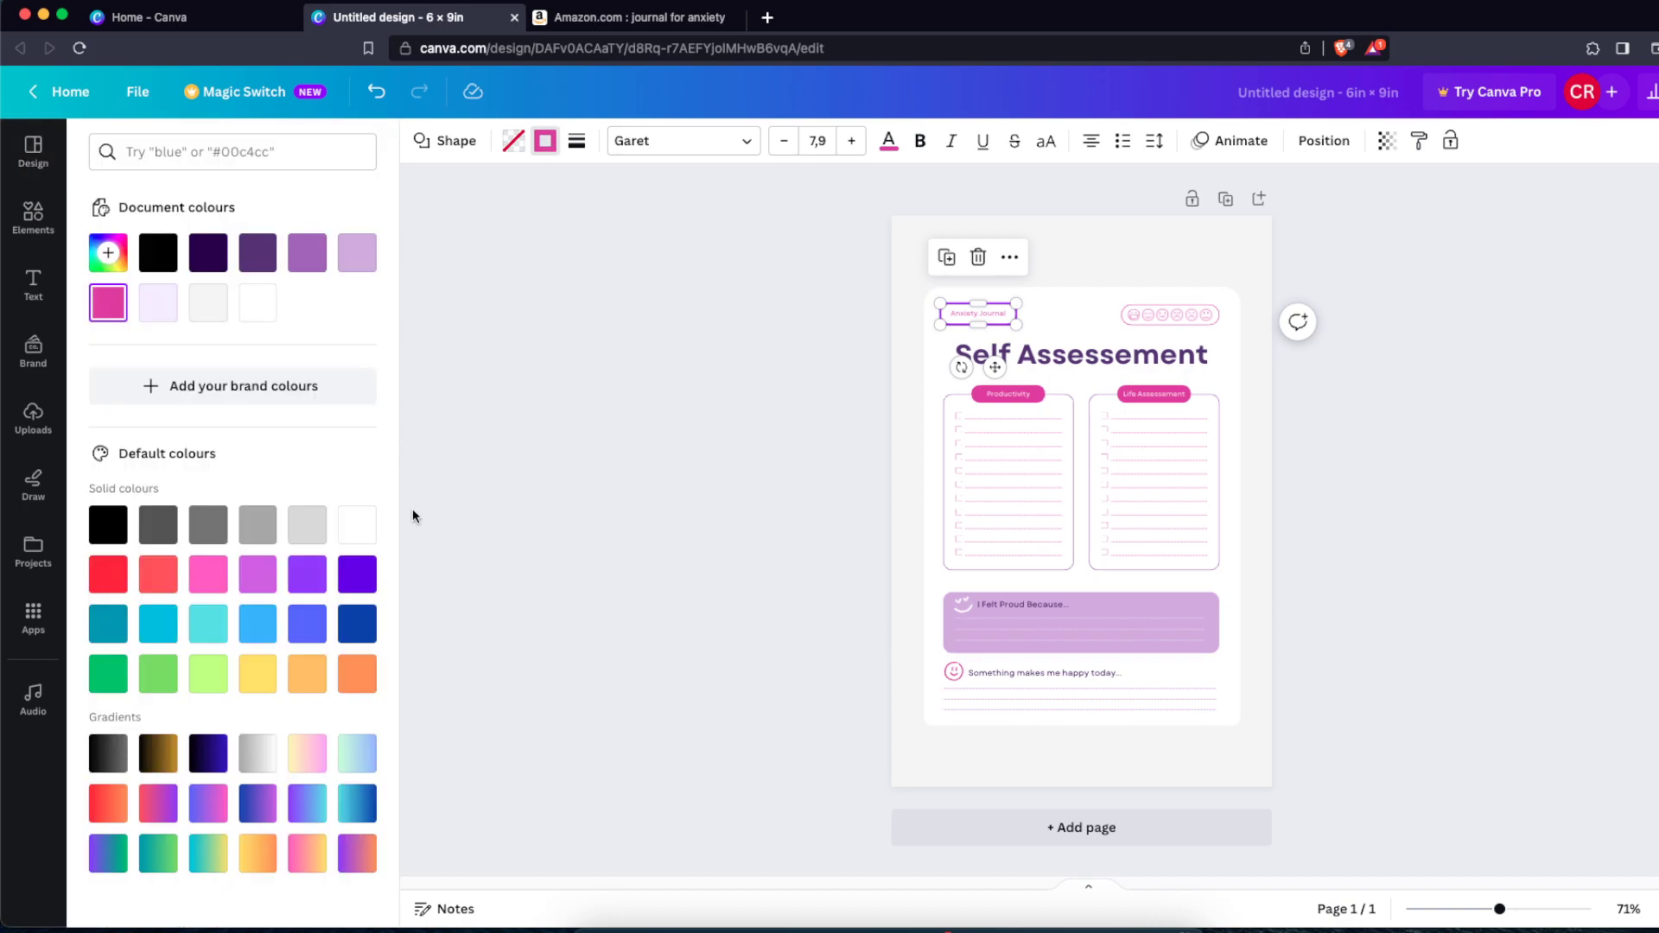
{"action": "left_click", "coordinate": [108, 524]}
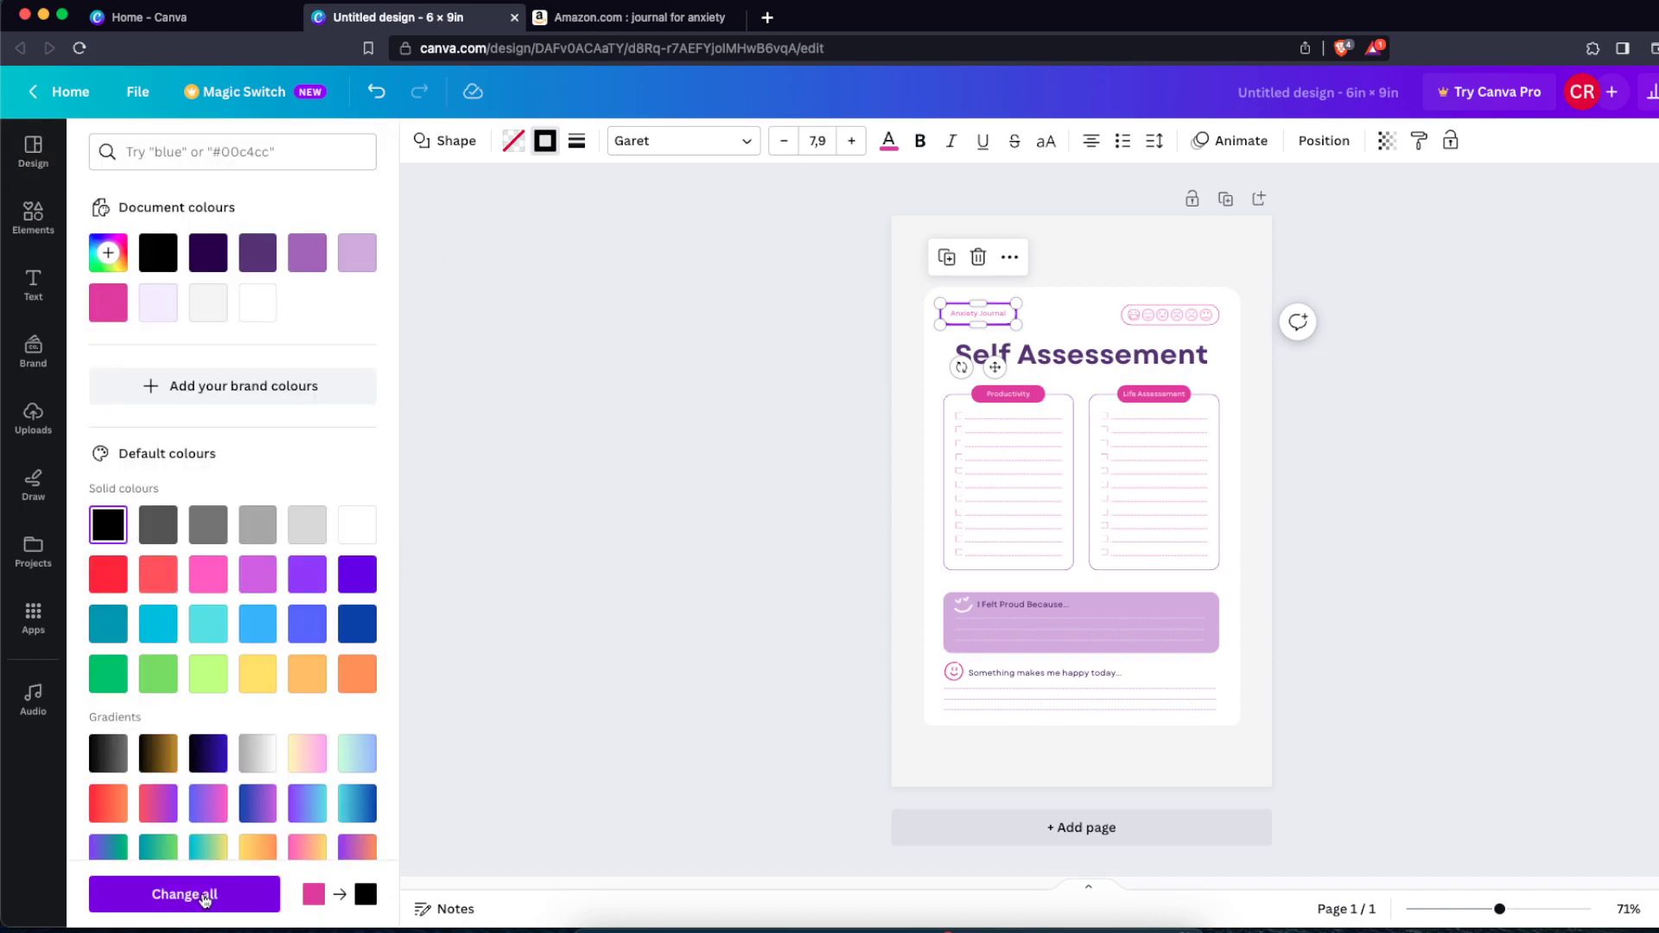
{"action": "left_click", "coordinate": [205, 899]}
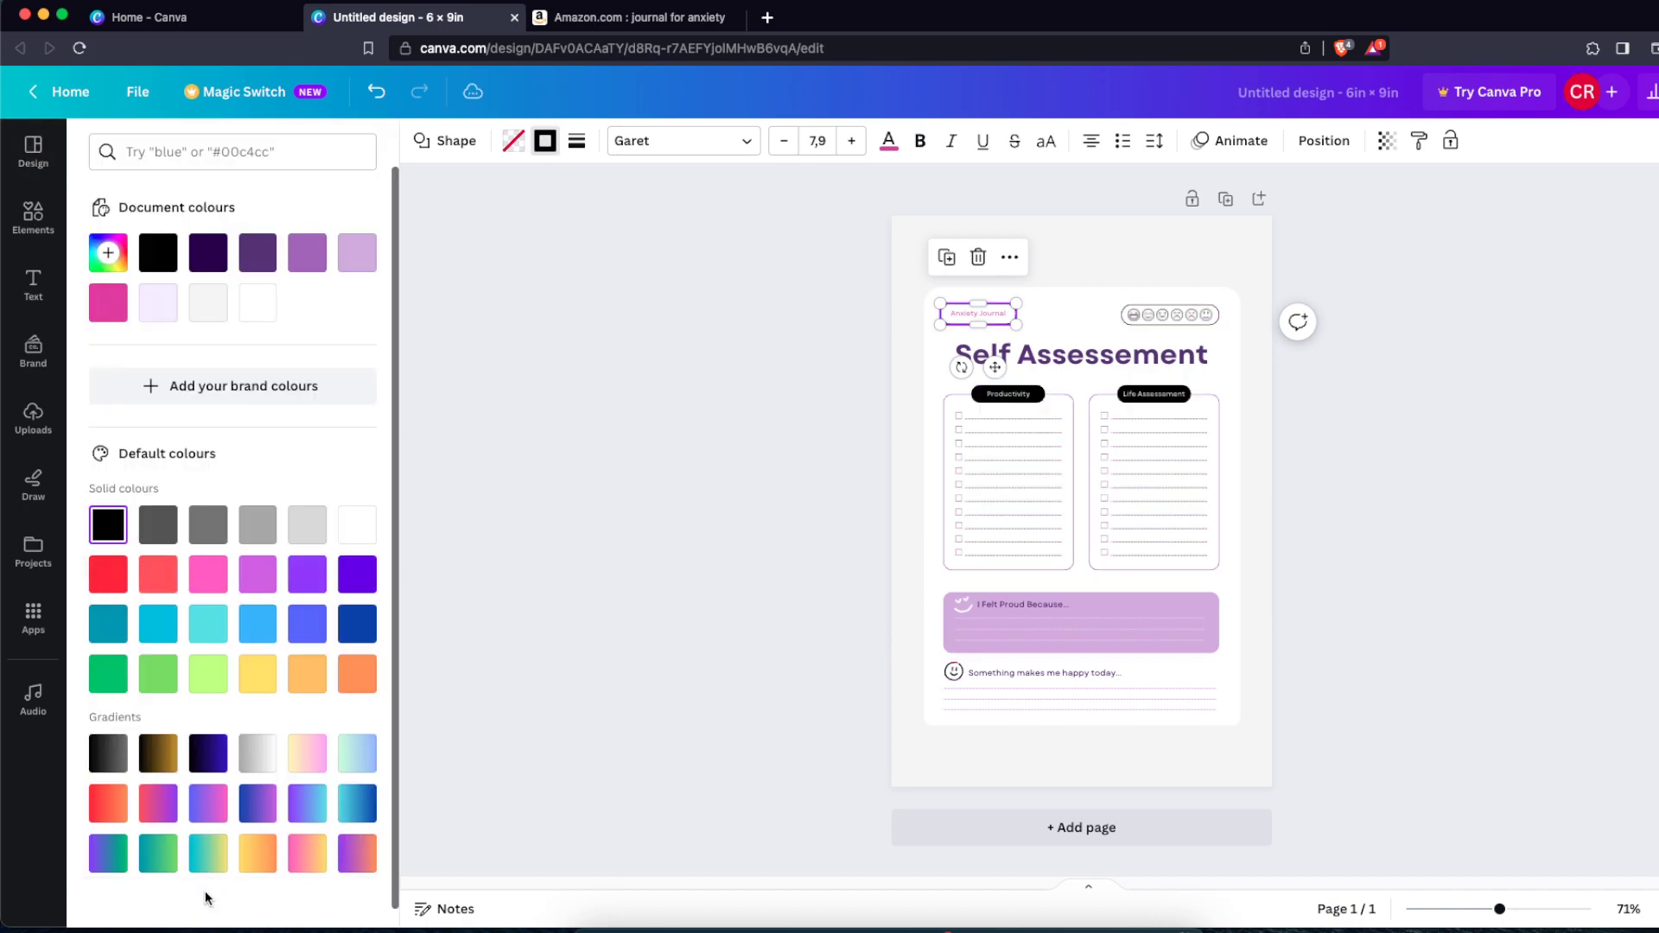
{"action": "left_click", "coordinate": [1378, 561]}
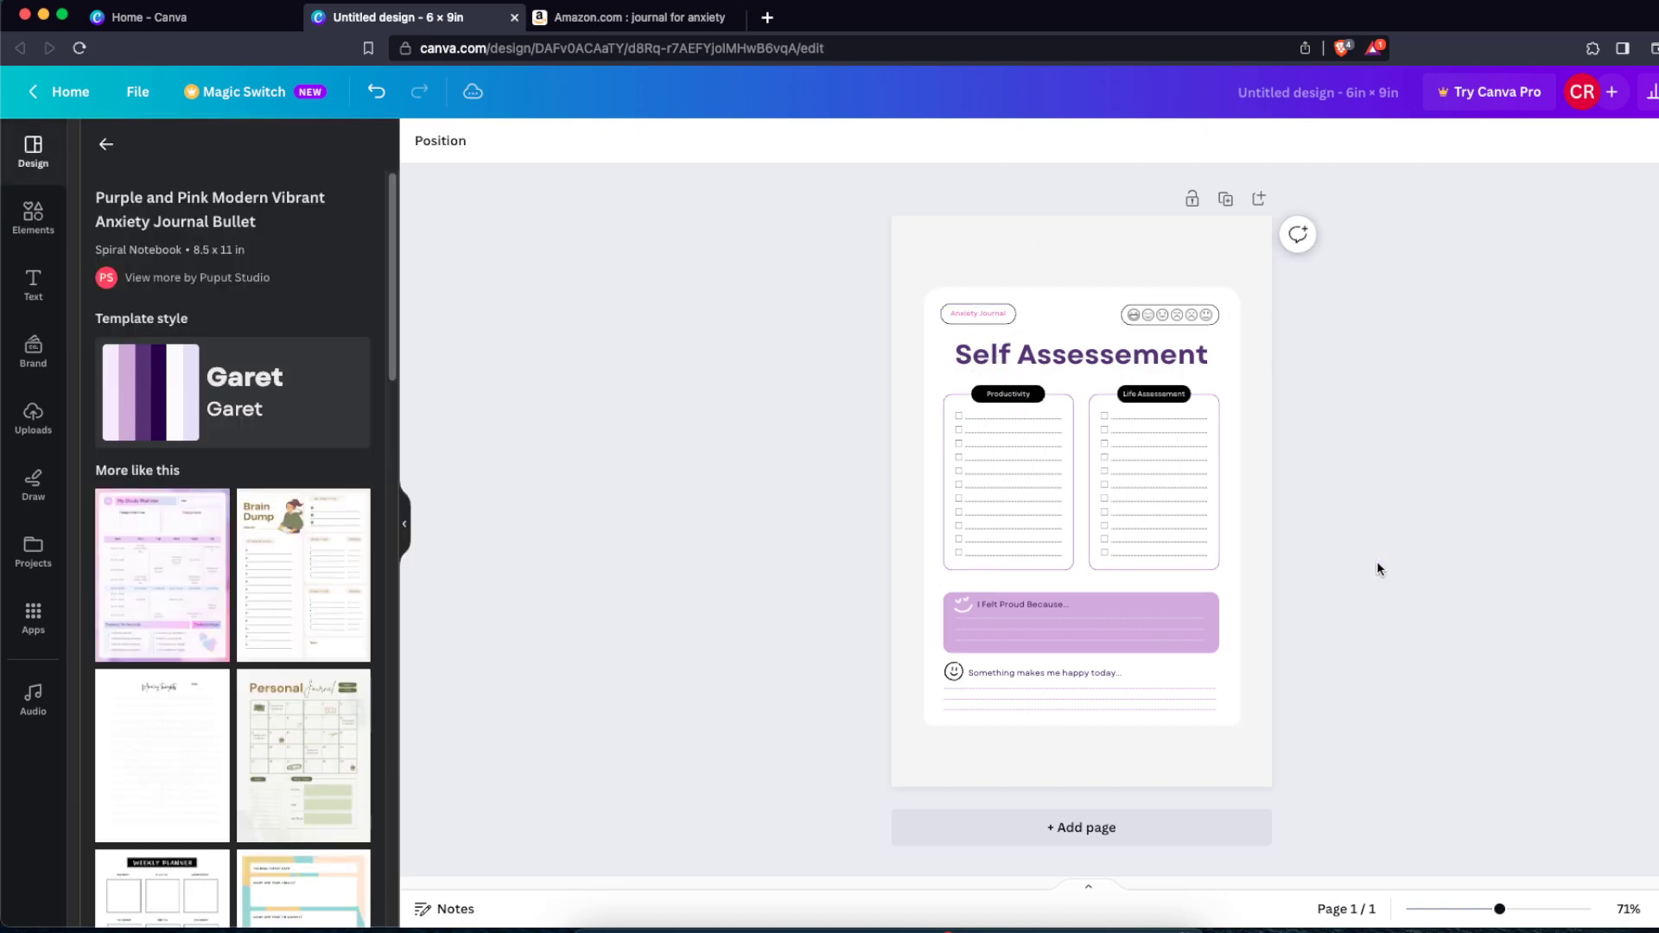
Step: Set the Productivity label's font to Montserrat Classic and apply the font change across the whole design
{"action": "left_click", "coordinate": [1039, 395]}
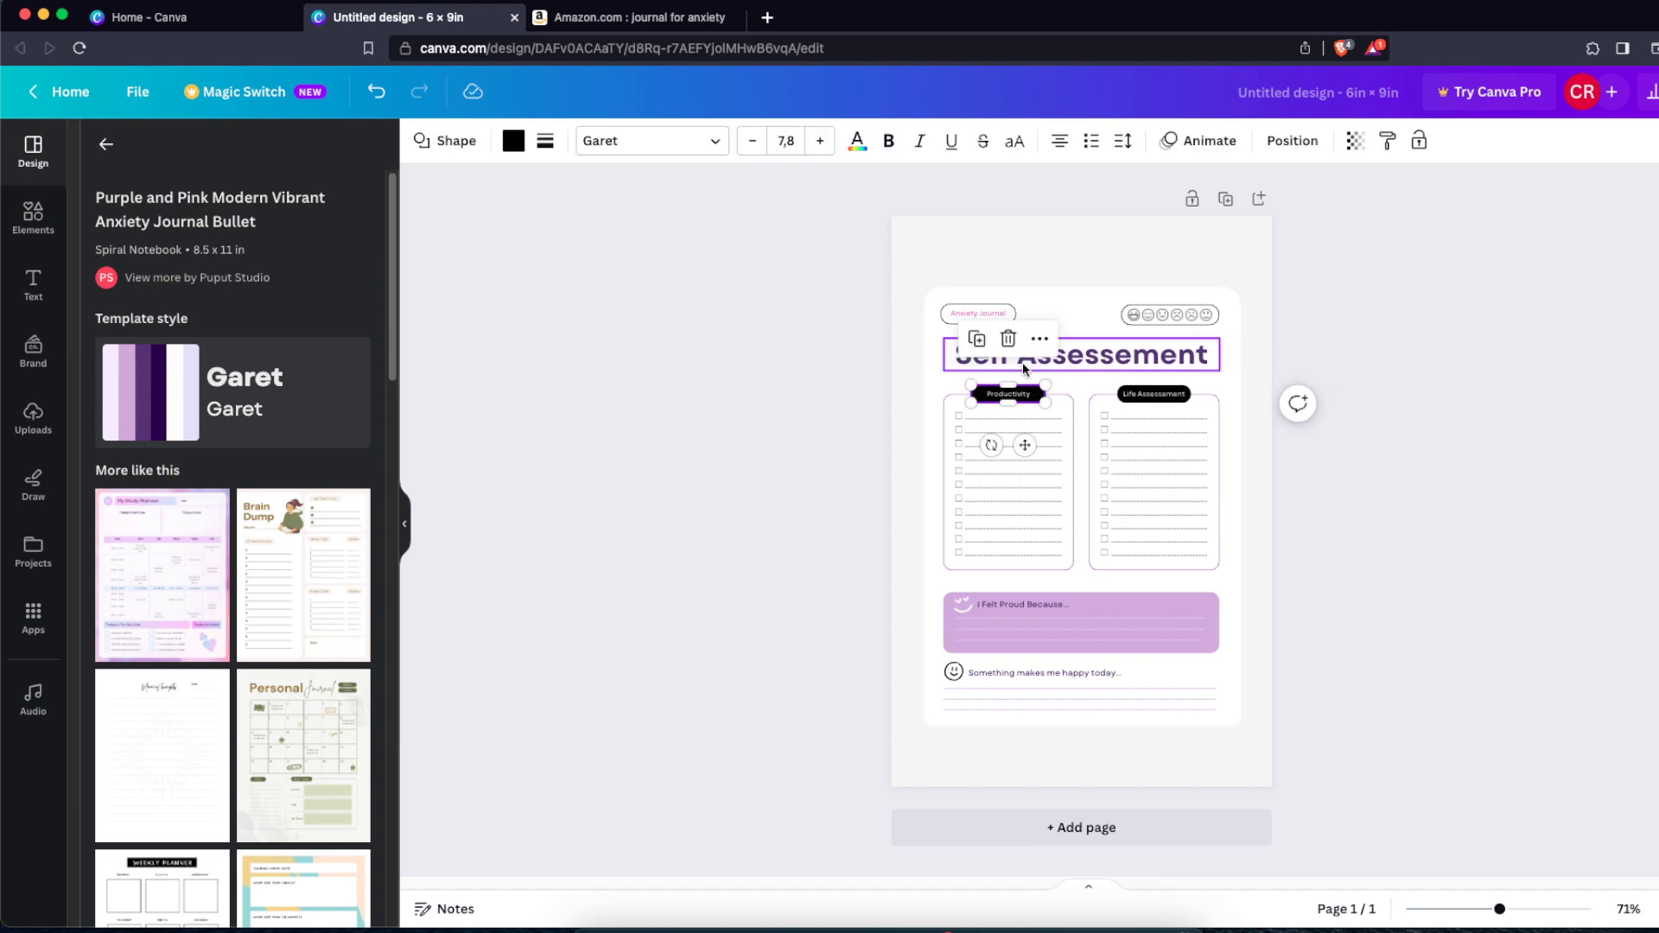
{"action": "left_click", "coordinate": [656, 142]}
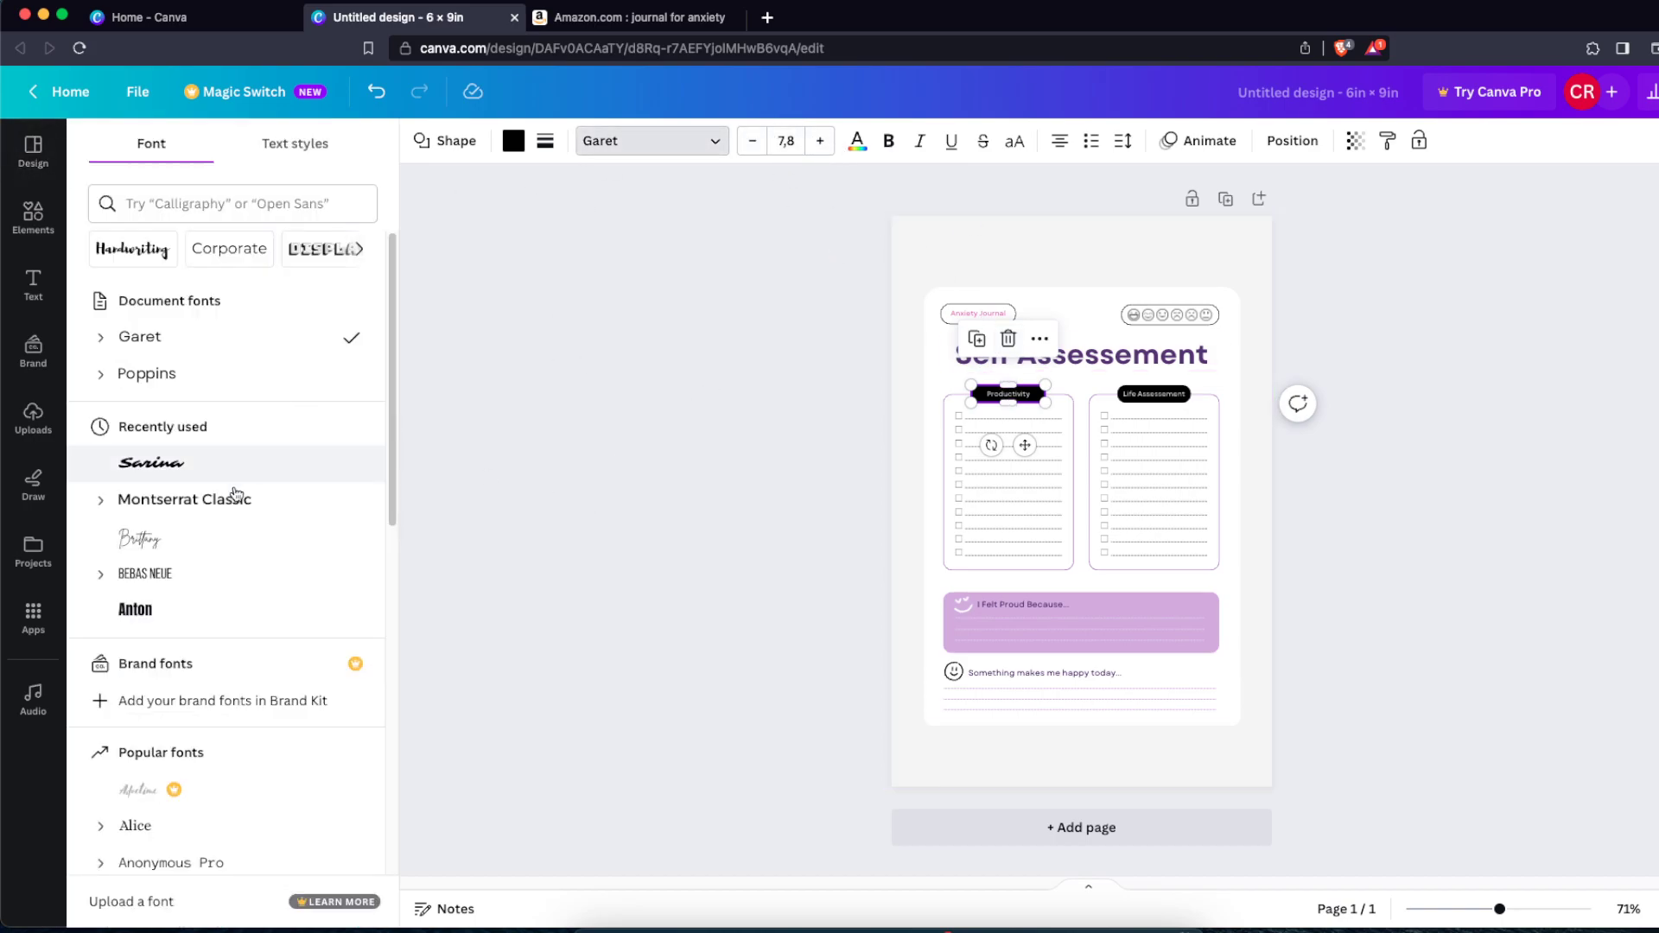
{"action": "left_click", "coordinate": [224, 502]}
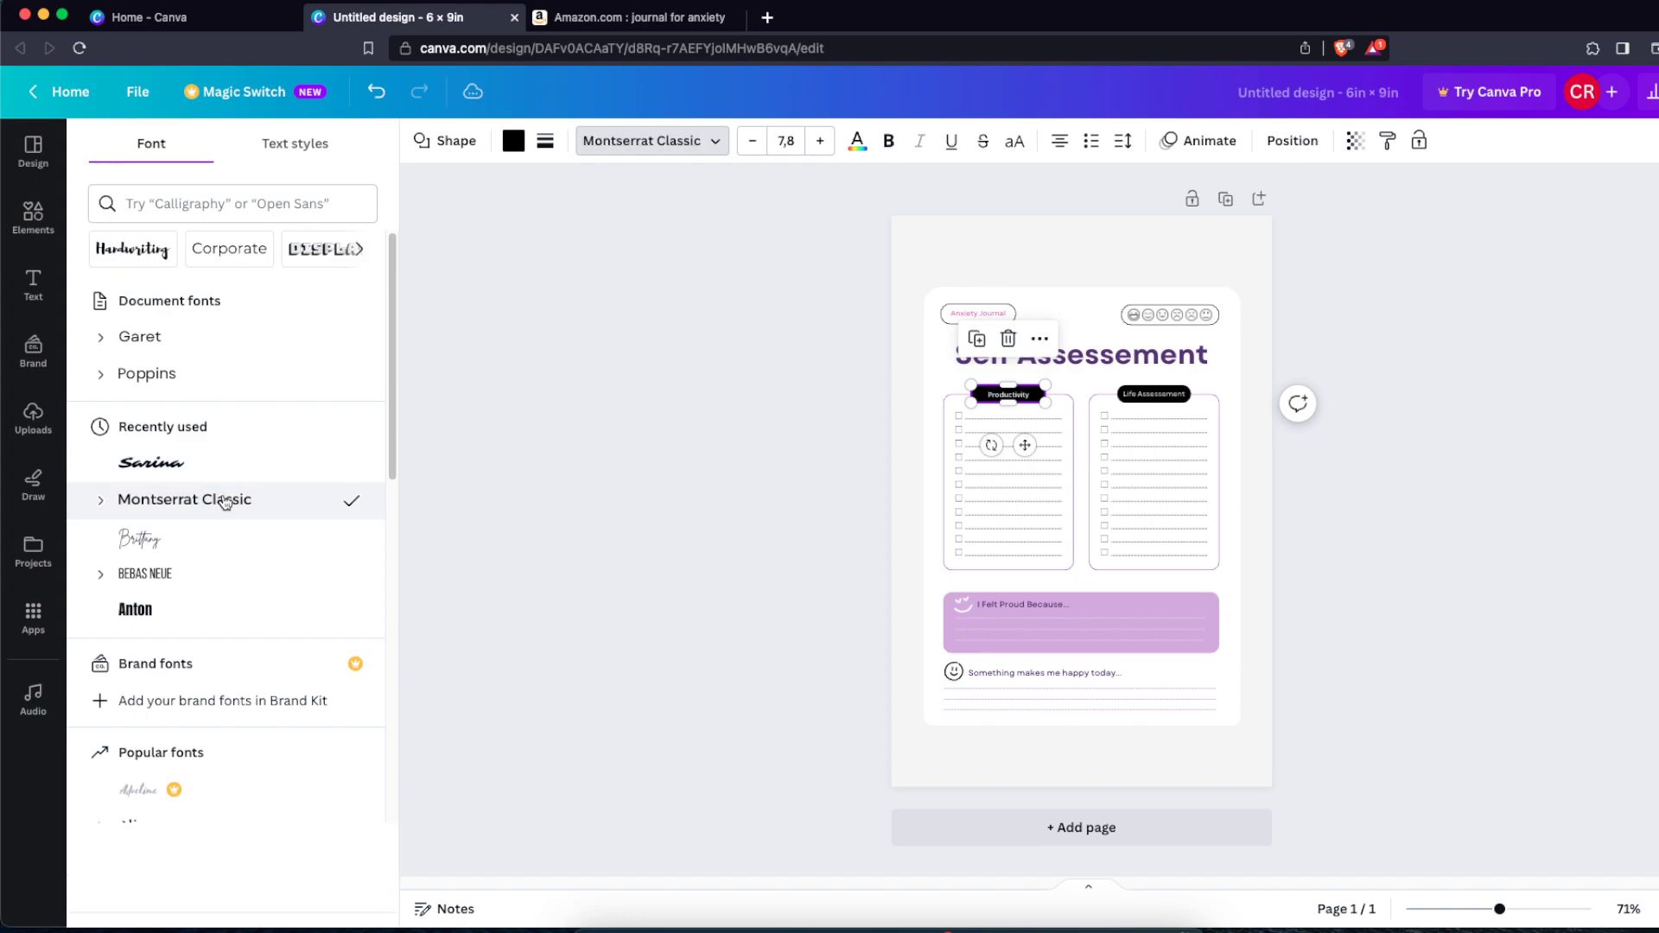
{"action": "left_click", "coordinate": [270, 894]}
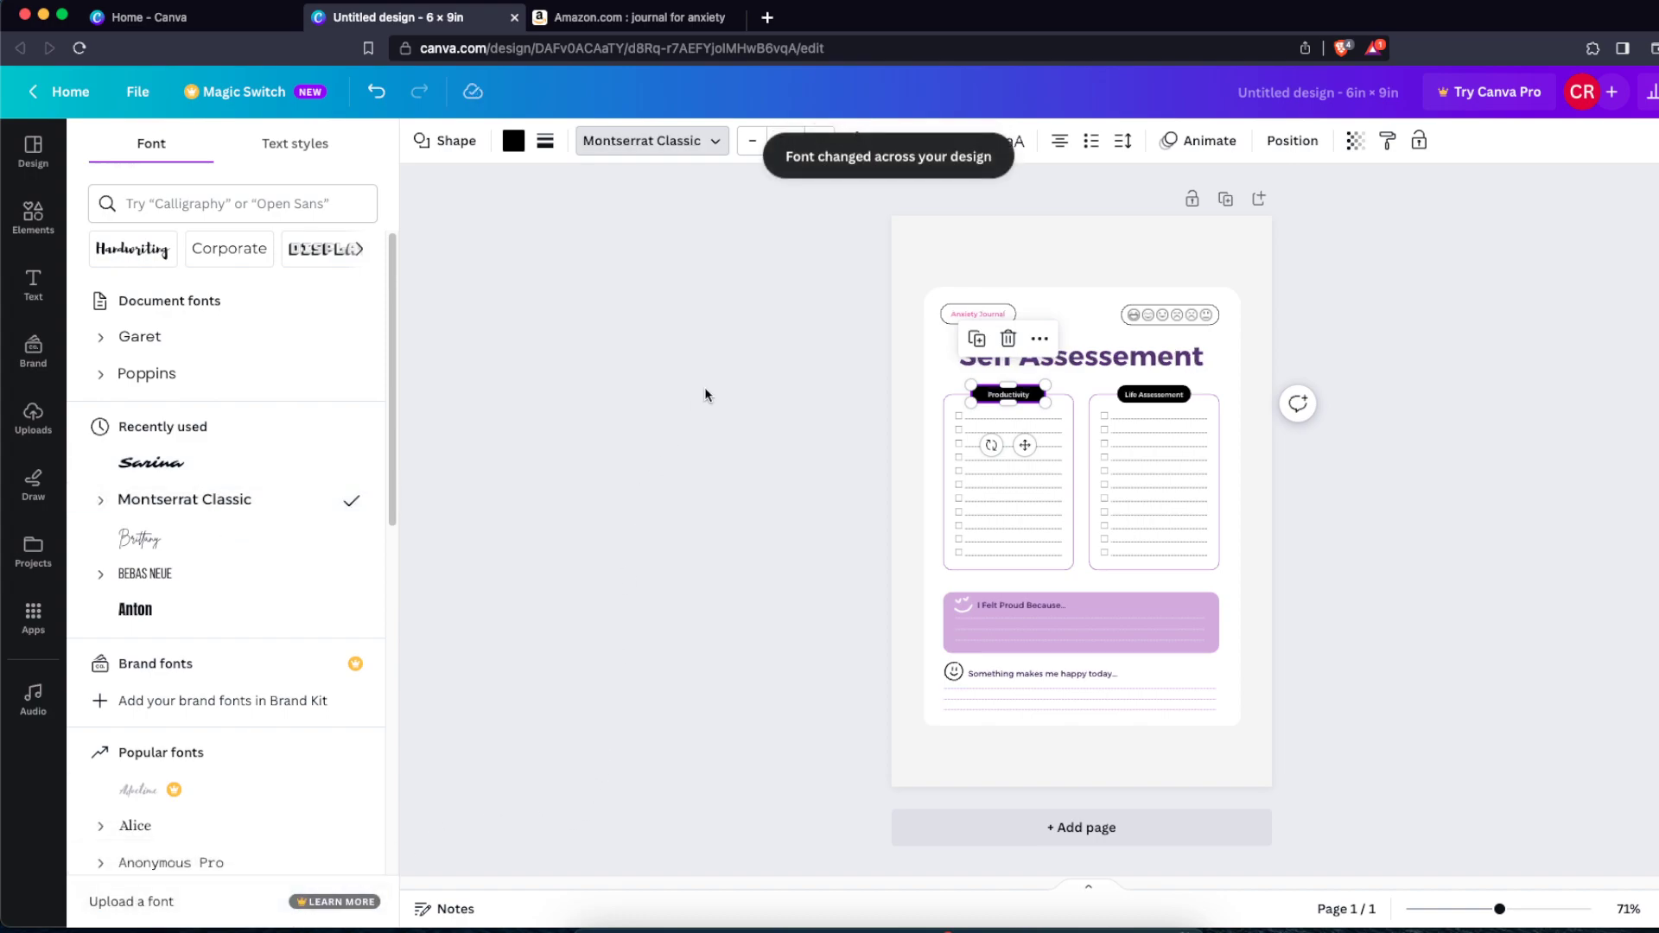
{"action": "left_click", "coordinate": [733, 390]}
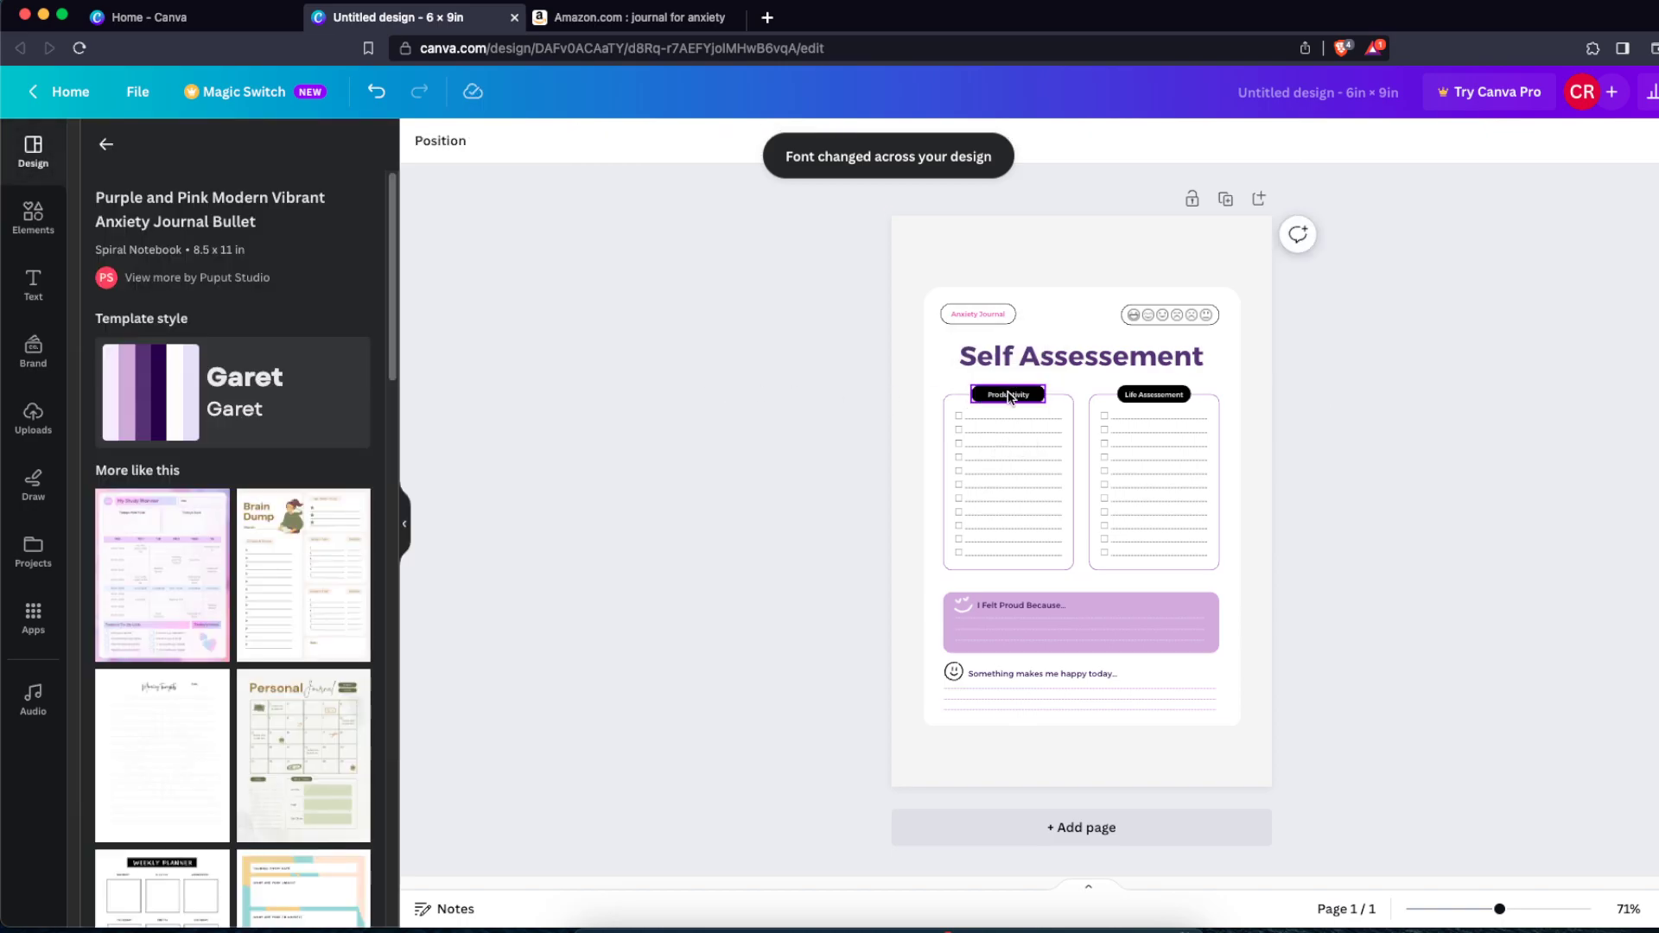
Step: Recolour the purple outline of the Life Assessement checklist box to black and apply the change to all matching elements
{"action": "left_click_drag", "start_coordinate": [1500, 909], "coordinate": [1553, 909]}
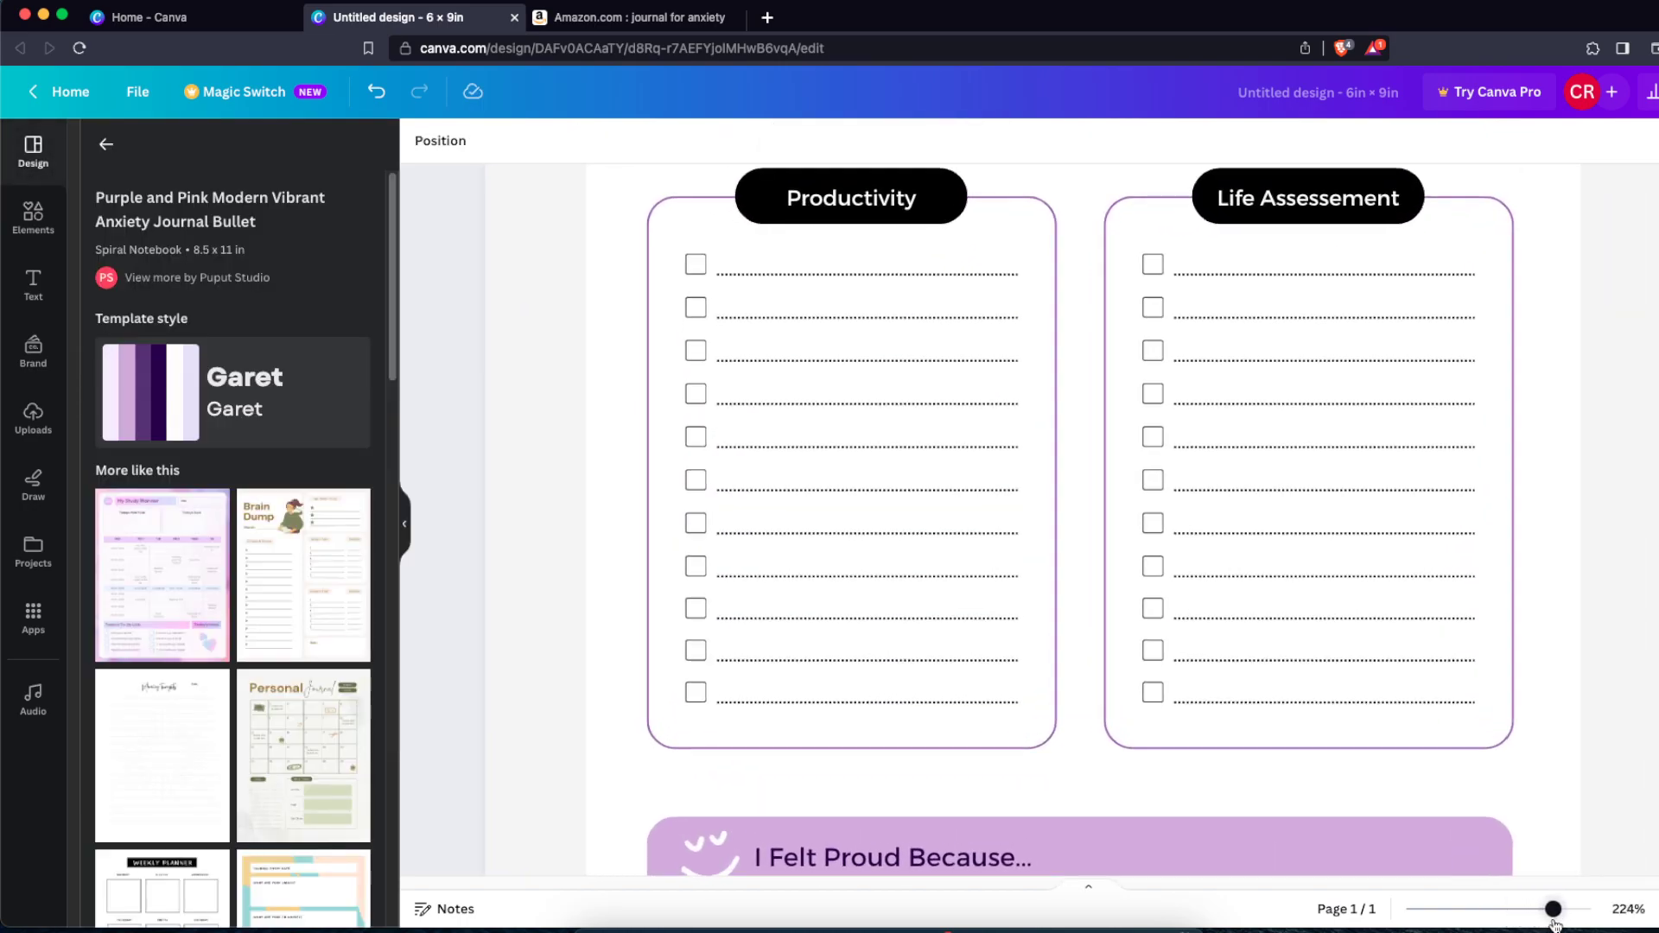
{"action": "left_click", "coordinate": [1151, 728]}
{"action": "left_click", "coordinate": [545, 140]}
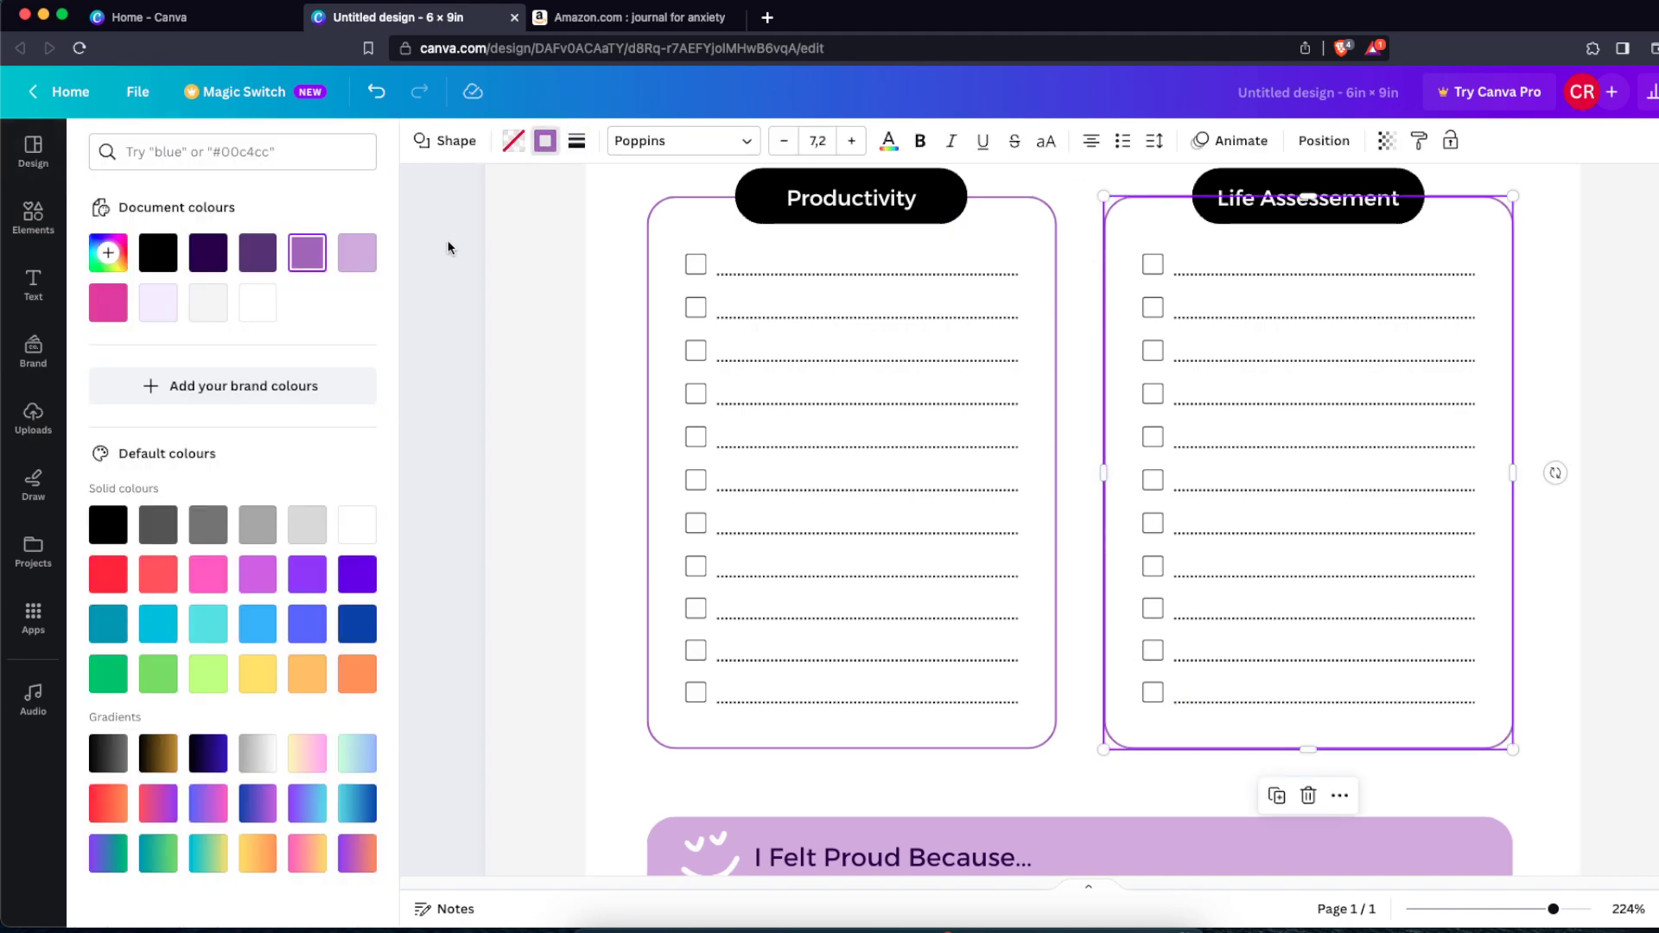
{"action": "left_click", "coordinate": [168, 274]}
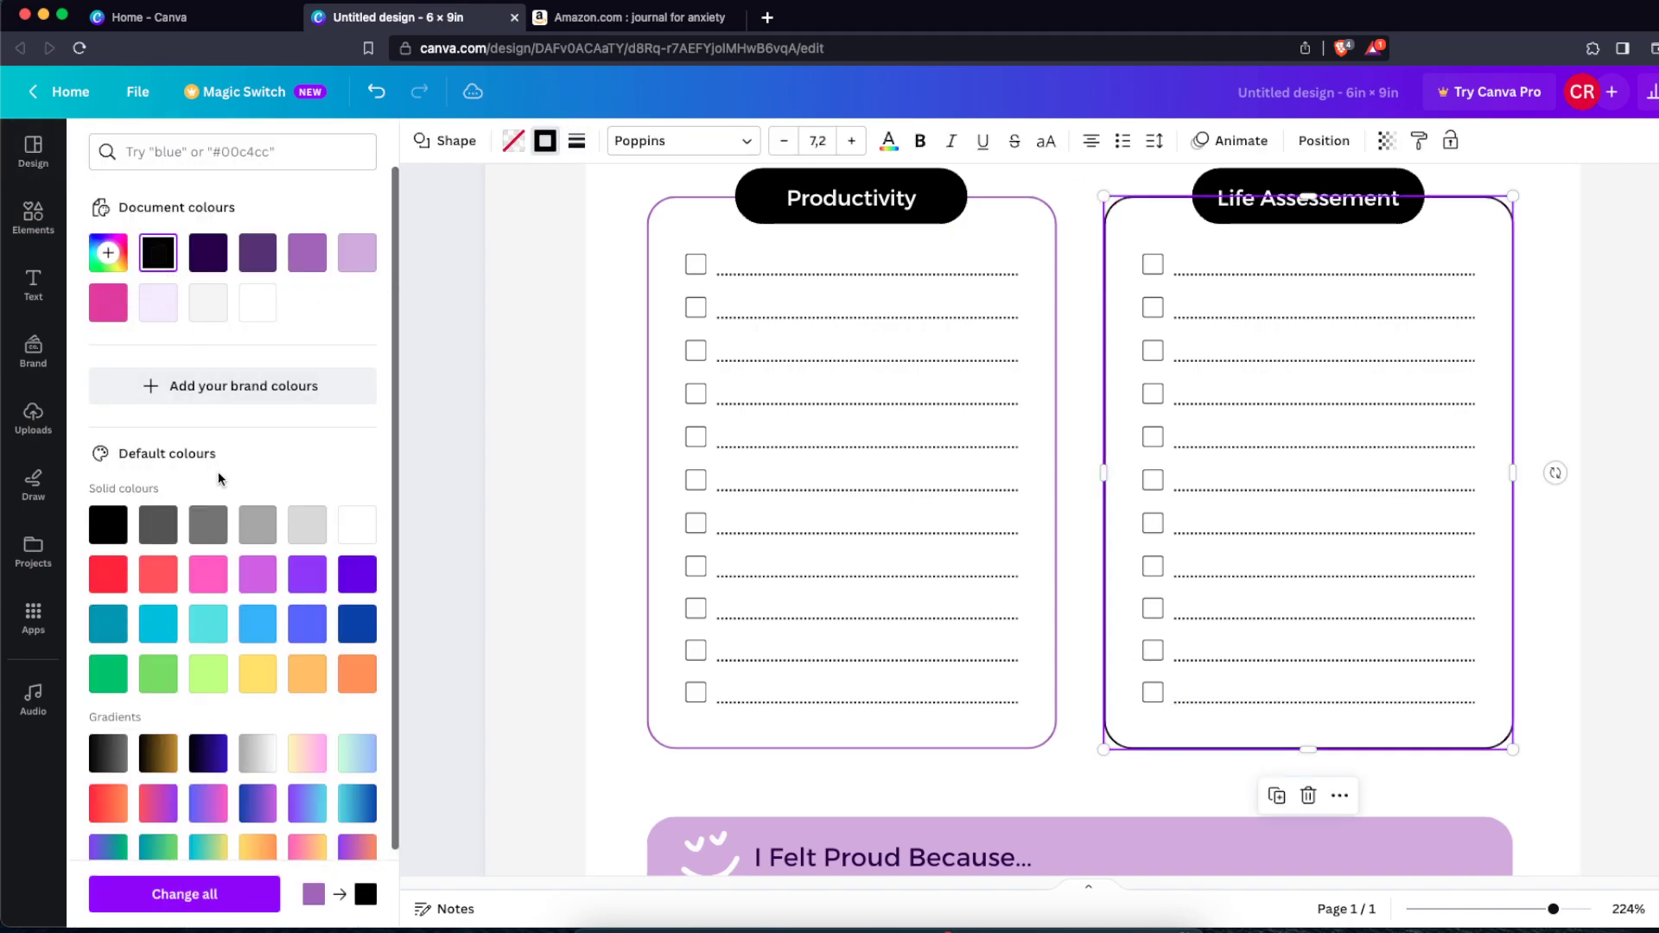
{"action": "left_click", "coordinate": [185, 899]}
{"action": "left_click", "coordinate": [534, 675]}
Step: Change the Anxiety Journal label's pink text to black and apply the colour change across the design
{"action": "scroll", "coordinate": [538, 670], "scroll_direction": "up", "scroll_amount": 5}
{"action": "left_click", "coordinate": [732, 447]}
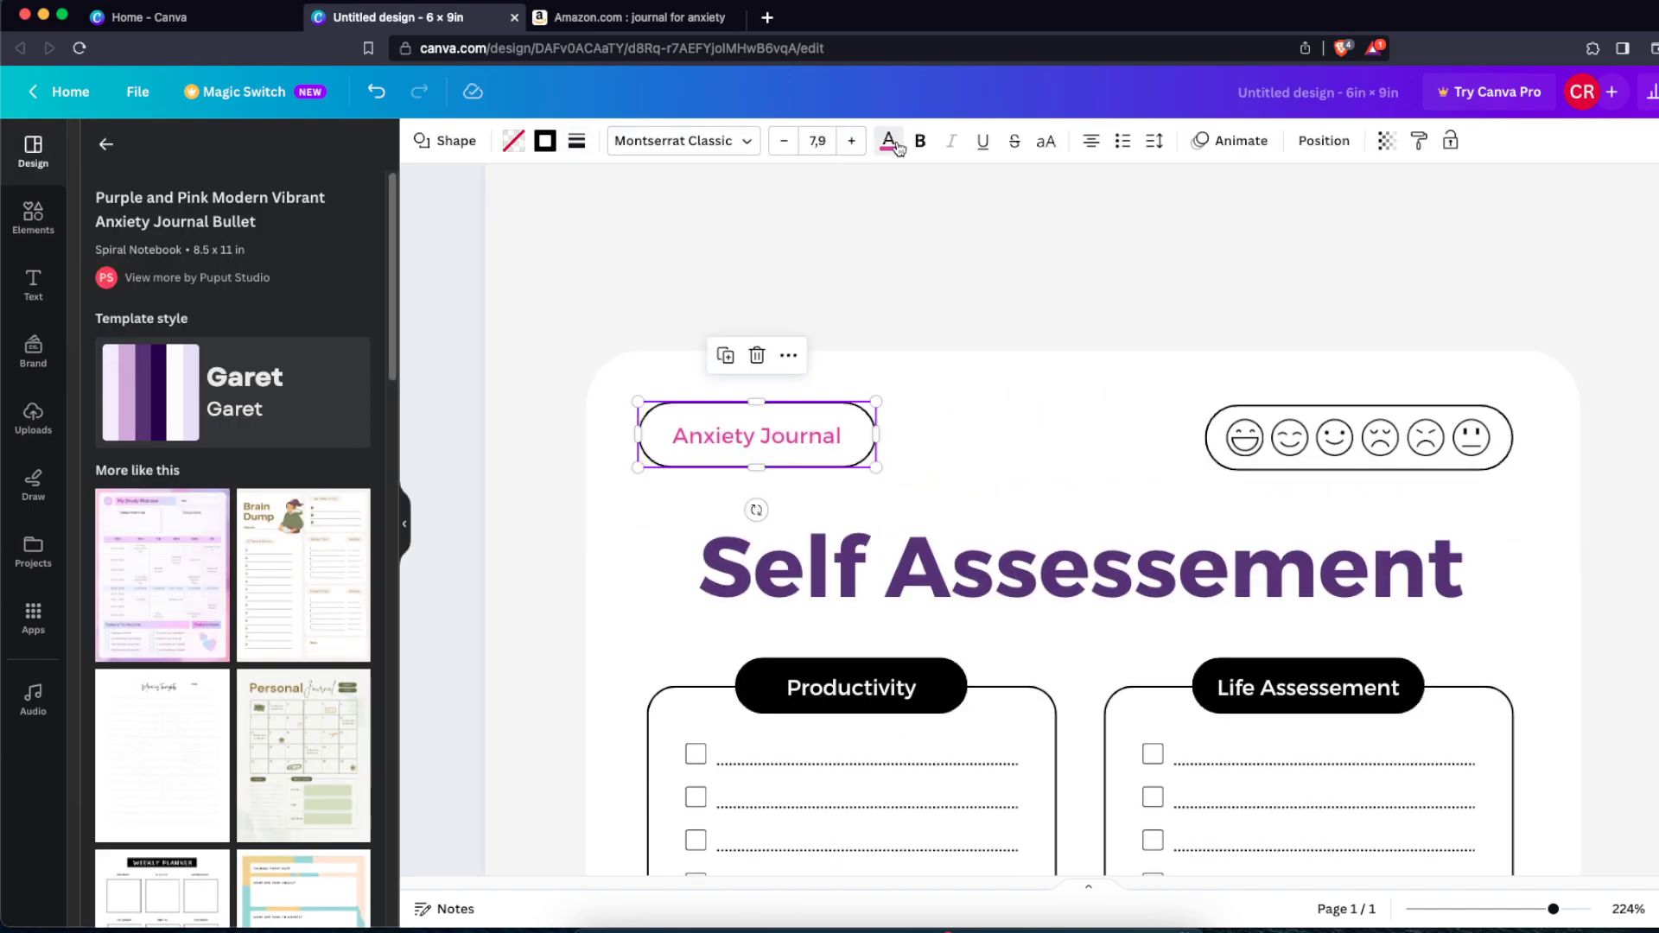
{"action": "left_click", "coordinate": [895, 145]}
{"action": "left_click", "coordinate": [159, 253]}
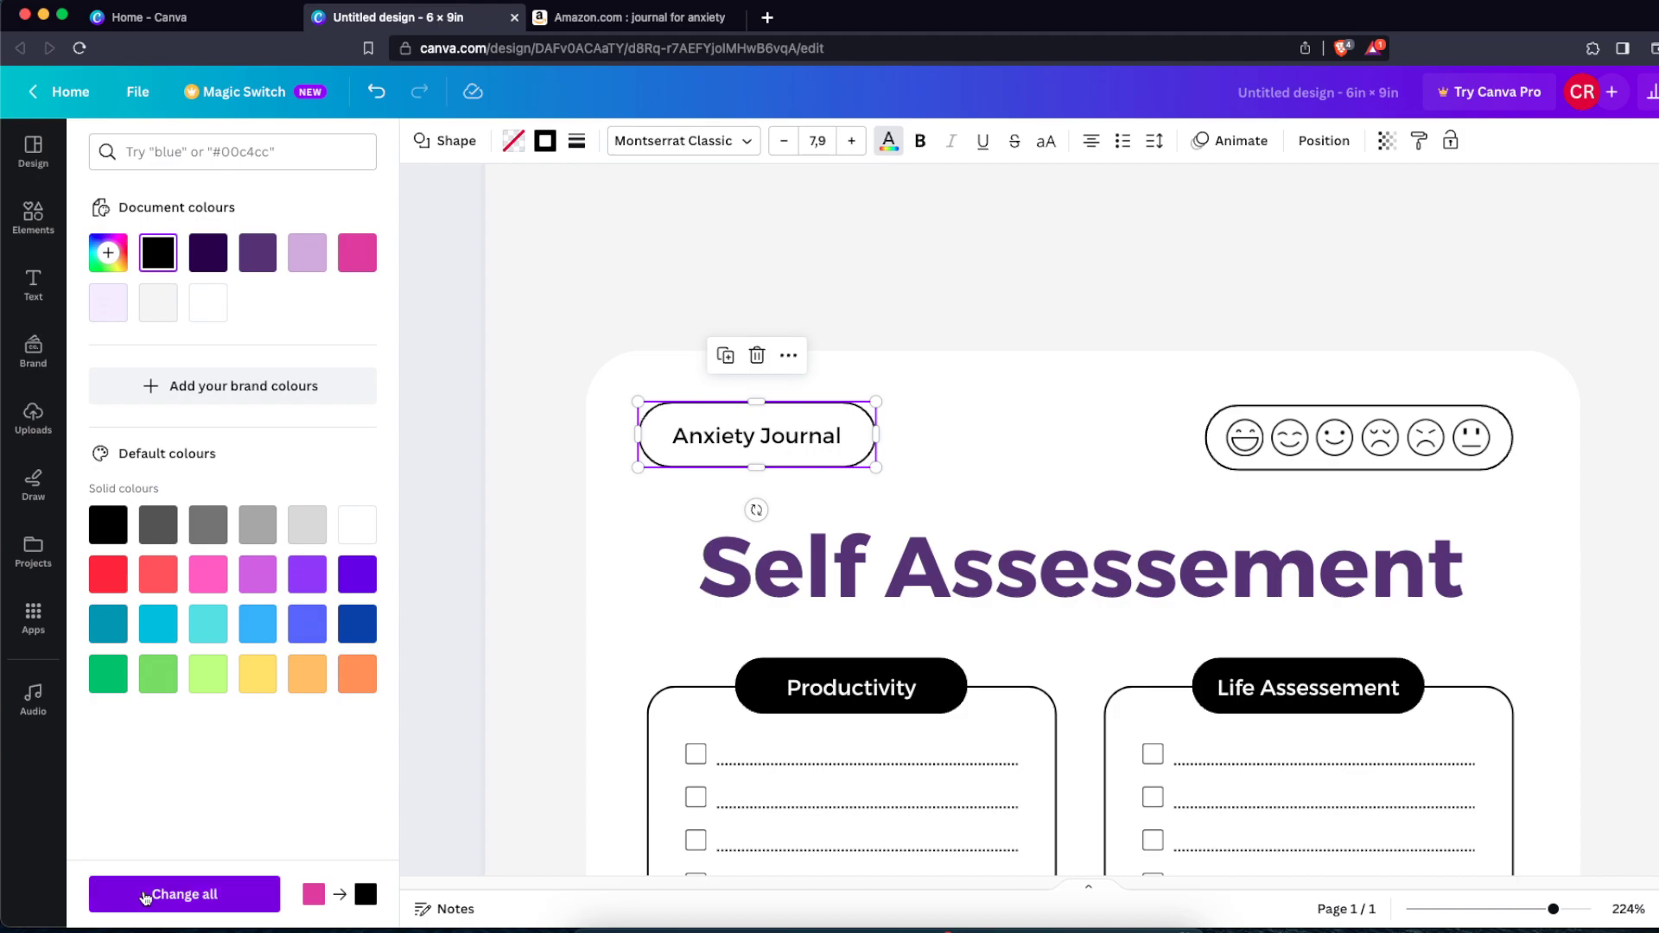
{"action": "left_click", "coordinate": [145, 897]}
{"action": "left_click", "coordinate": [506, 566]}
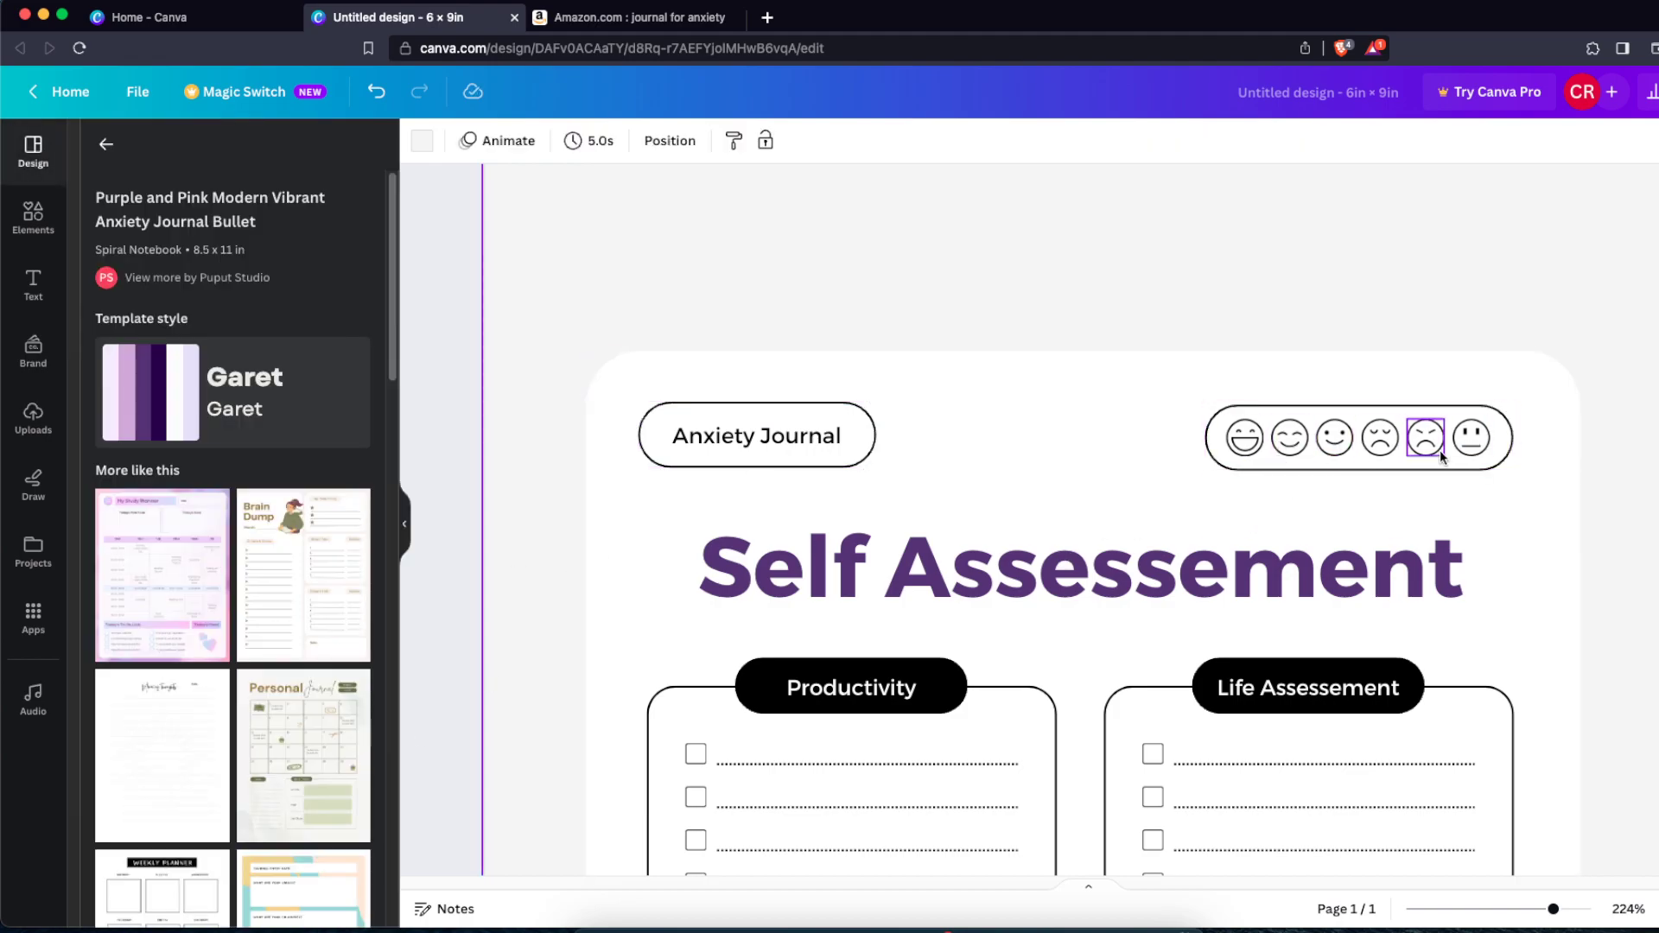
Step: Change the text colour of the "Self Assessement" title to black
{"action": "scroll", "coordinate": [1489, 562], "scroll_direction": "down", "scroll_amount": 3}
{"action": "left_click", "coordinate": [1489, 427]}
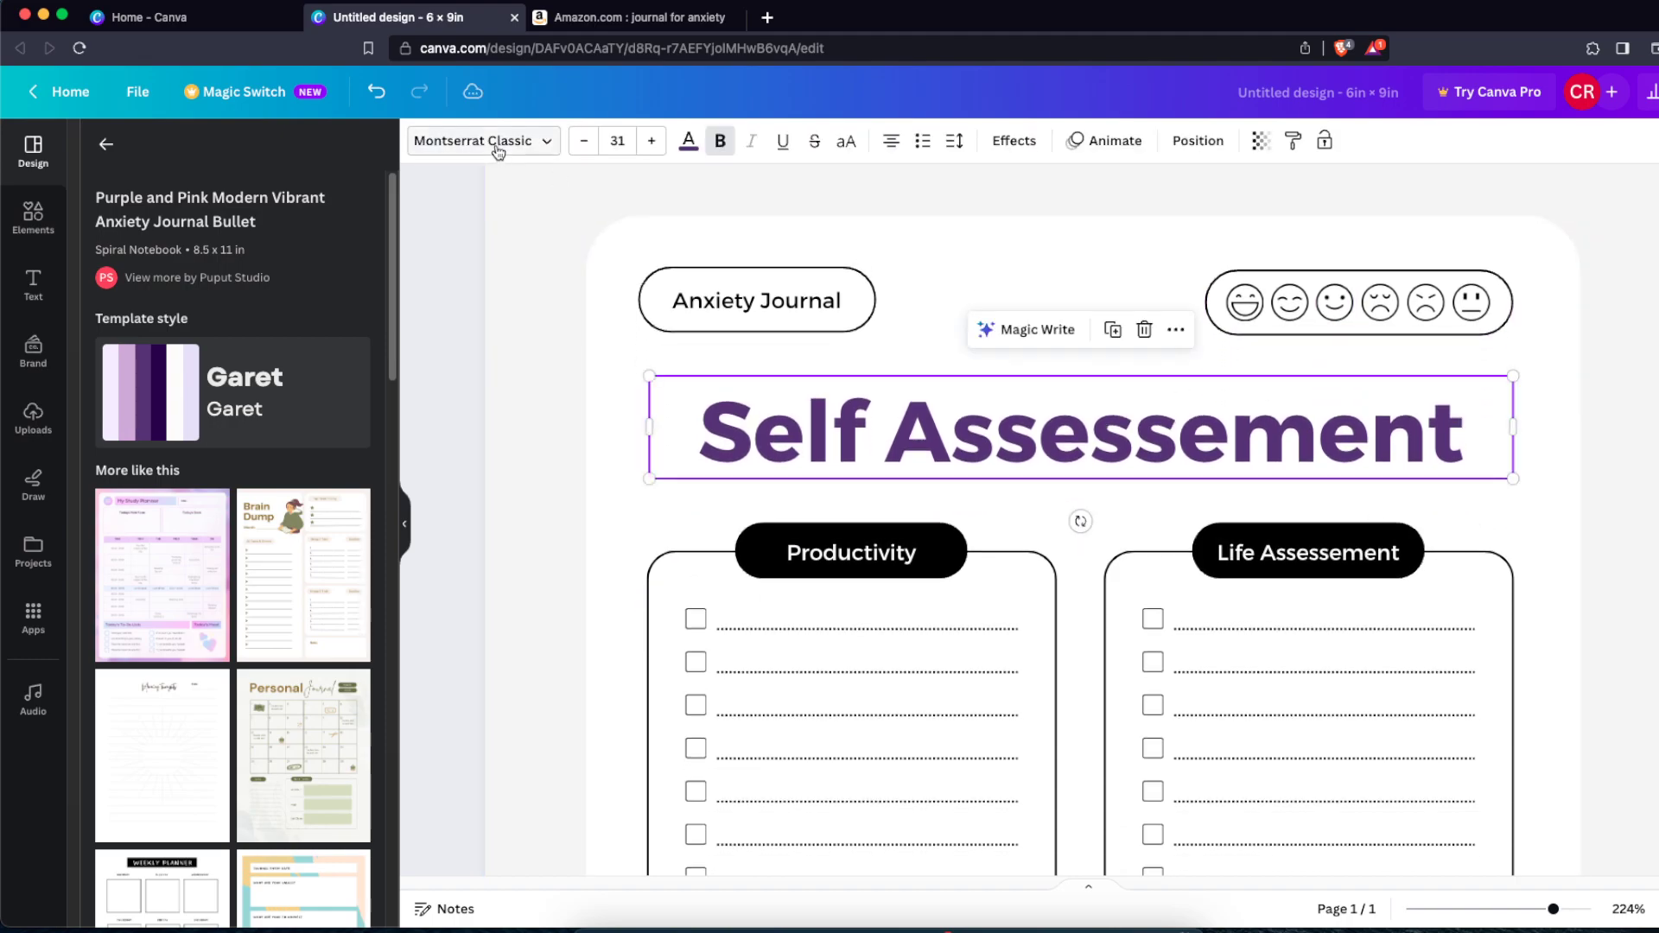
{"action": "left_click", "coordinate": [687, 143]}
{"action": "left_click", "coordinate": [109, 525]}
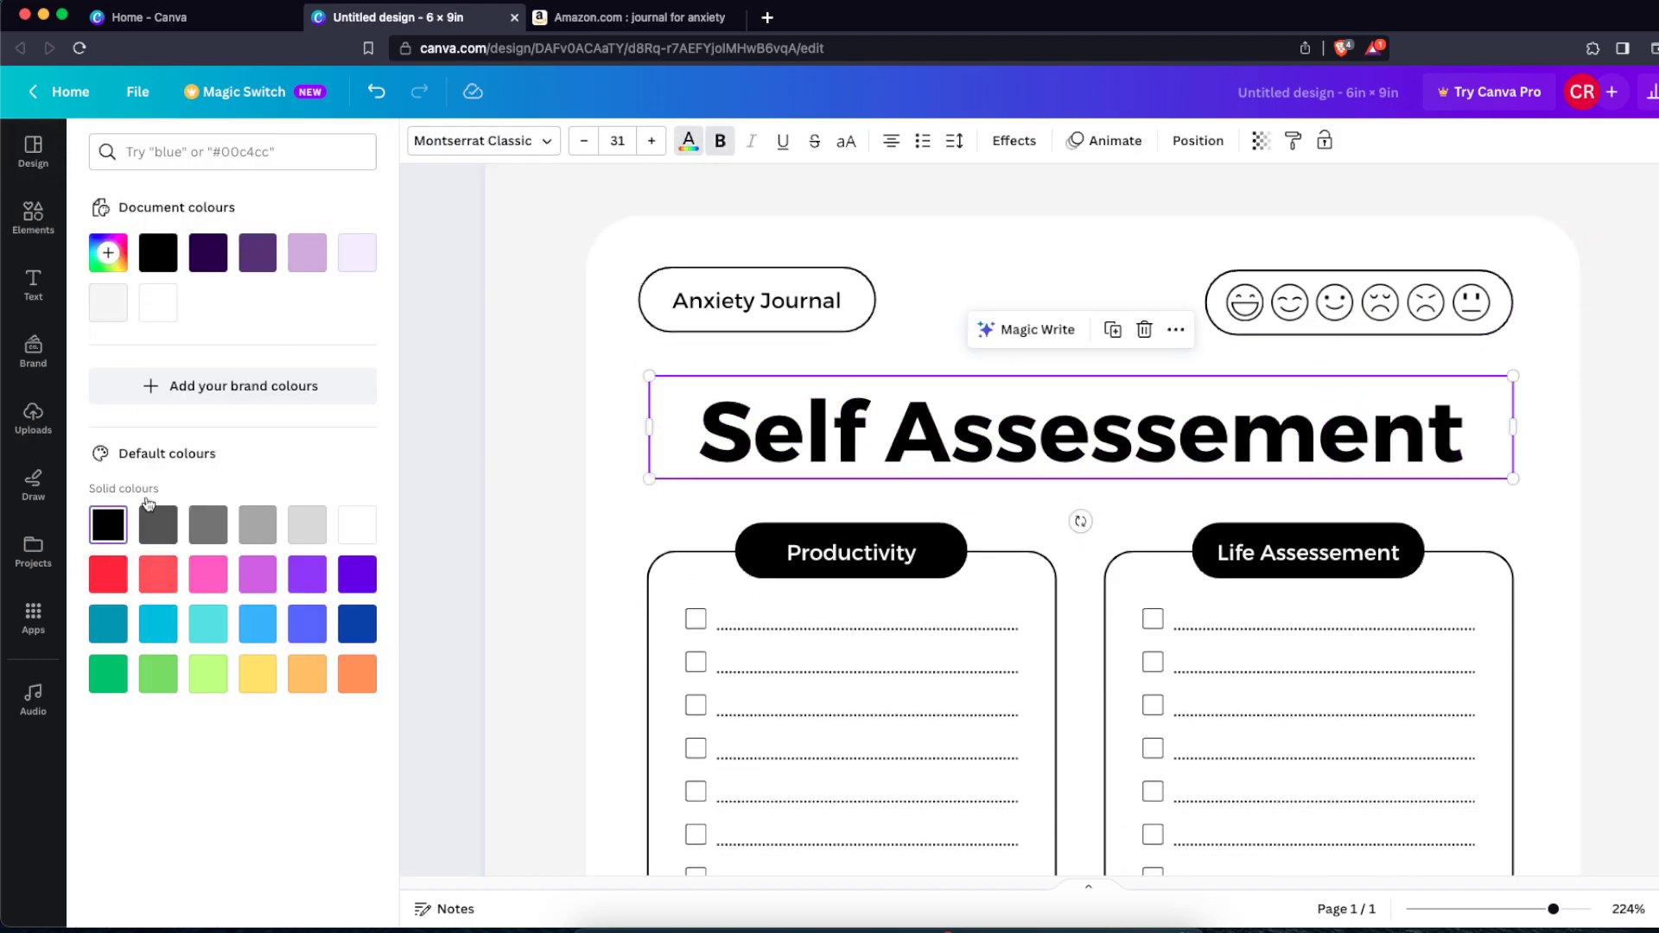
Step: Try the Brittany font on the "Self Assessement" title, browse the other popular fonts, and set it to Moontime
{"action": "left_click", "coordinate": [497, 149]}
{"action": "left_click", "coordinate": [230, 507]}
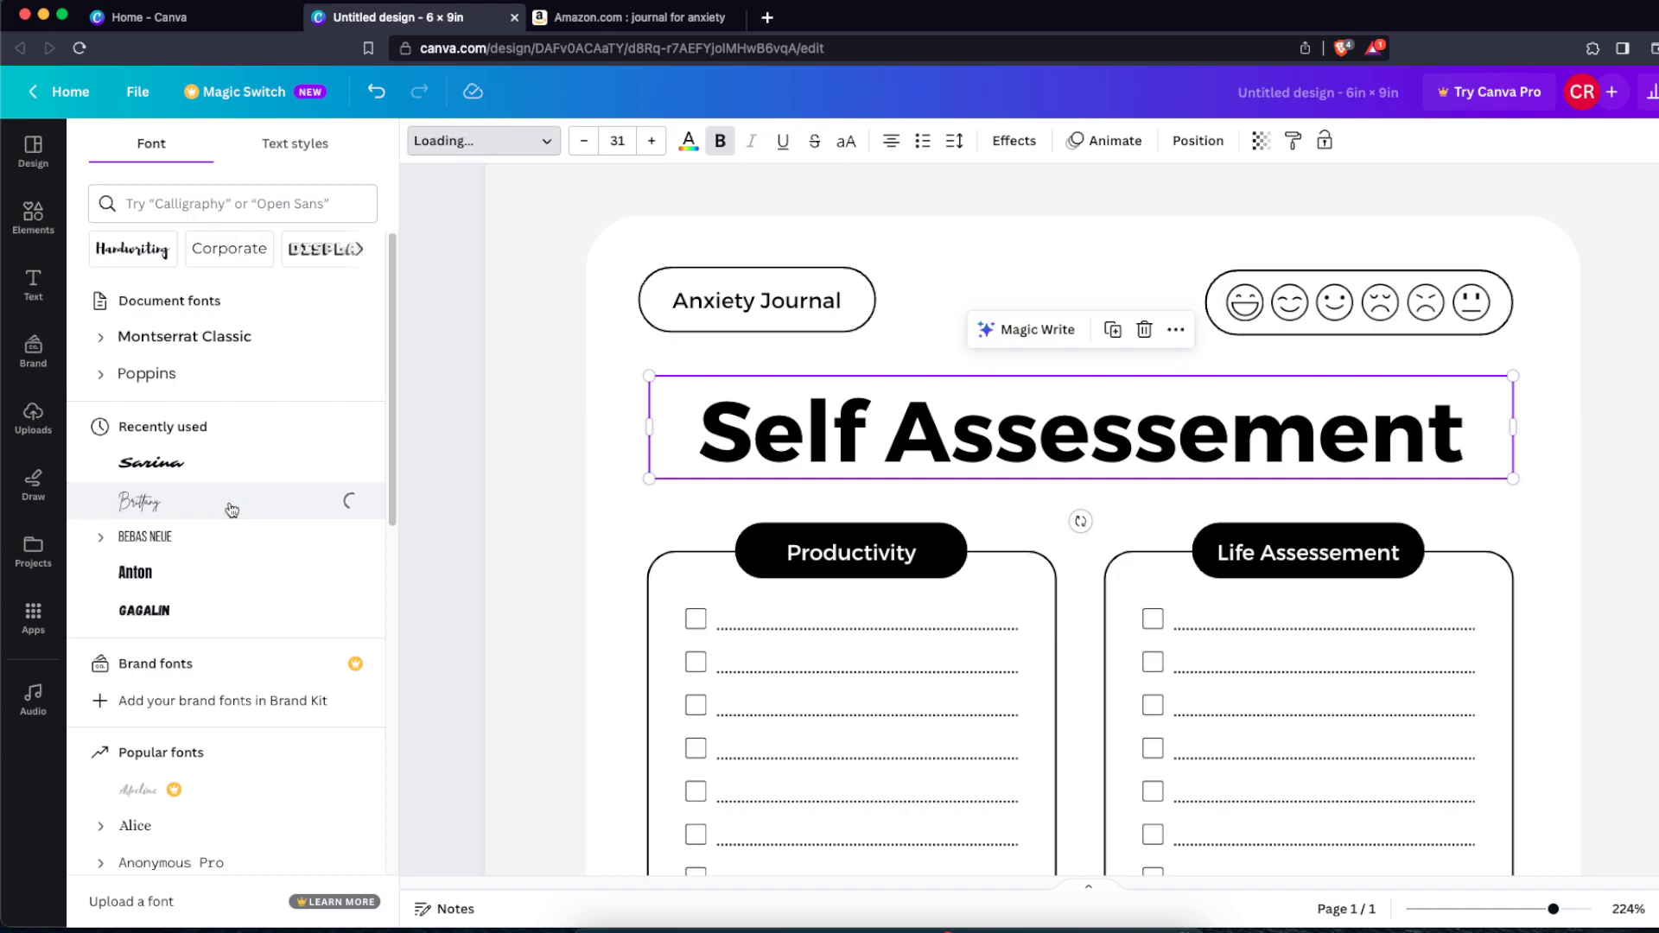
{"action": "scroll", "coordinate": [242, 604], "scroll_direction": "down", "scroll_amount": 15}
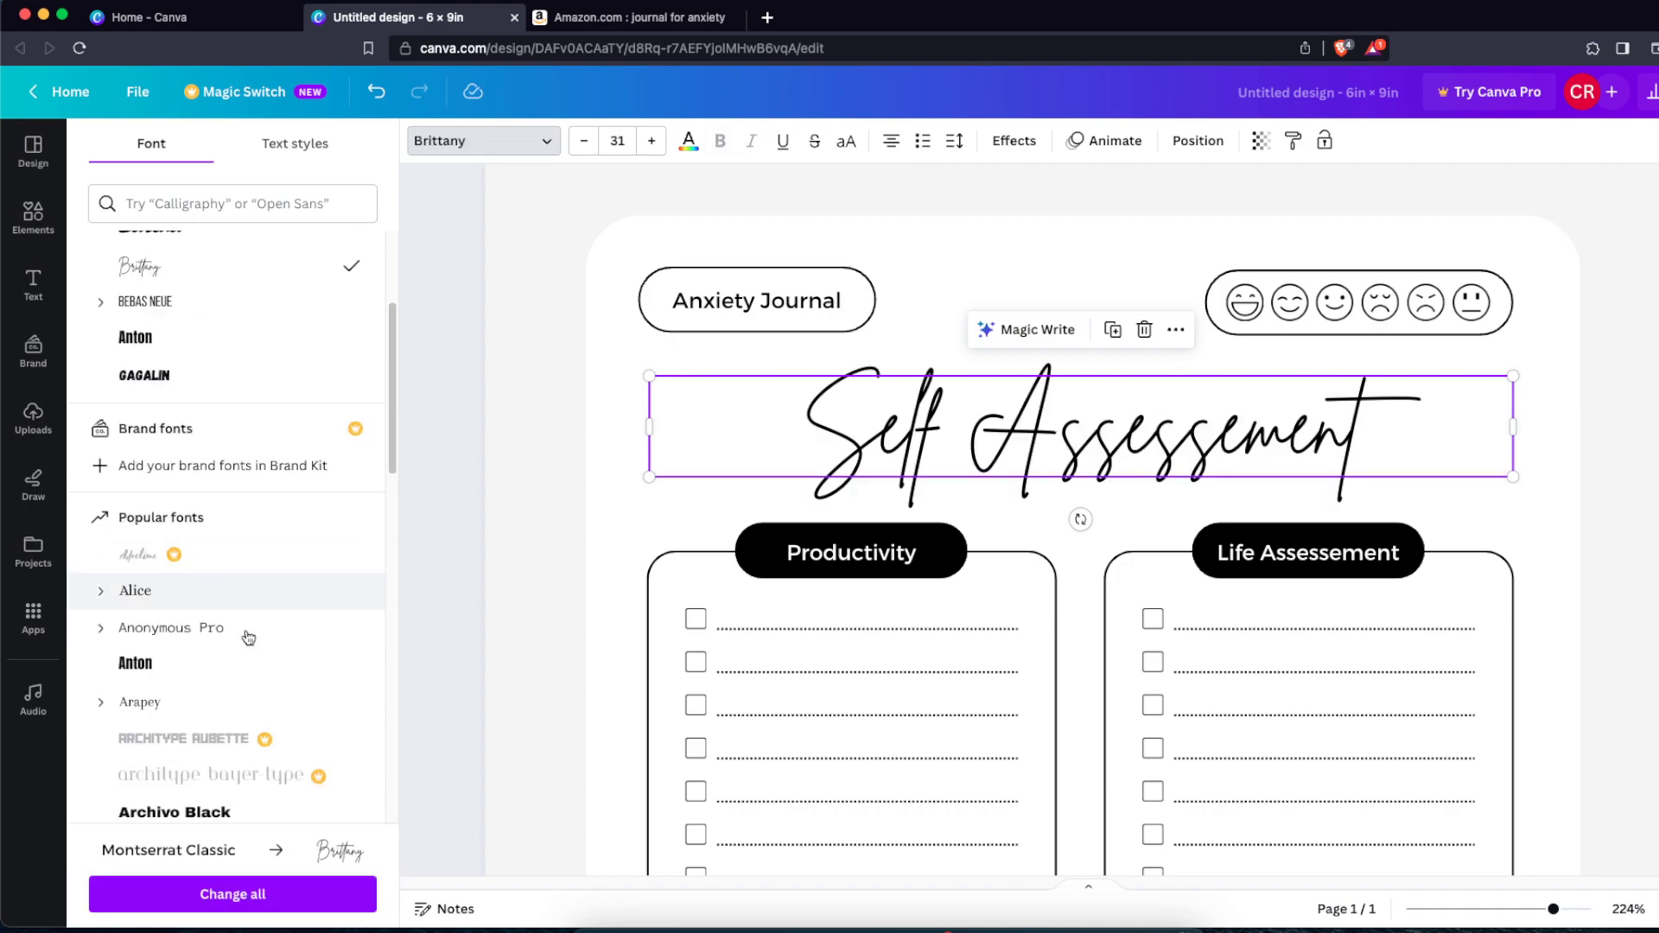
{"action": "scroll", "coordinate": [248, 637], "scroll_direction": "down", "scroll_amount": 12}
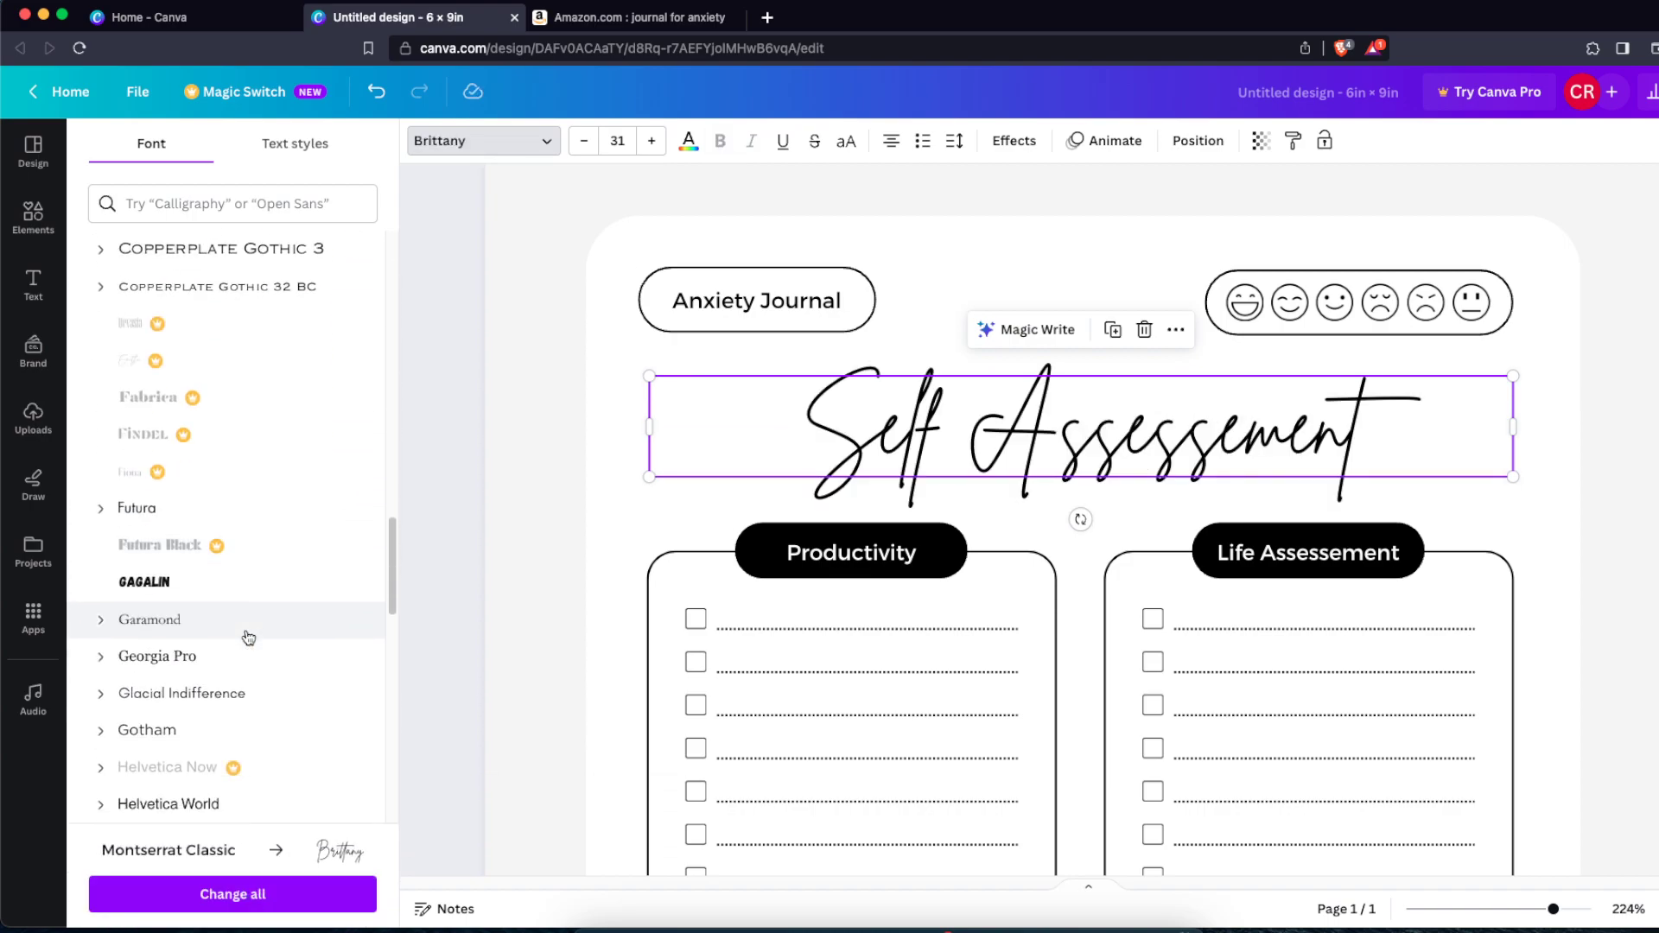
{"action": "scroll", "coordinate": [247, 635], "scroll_direction": "down", "scroll_amount": 12}
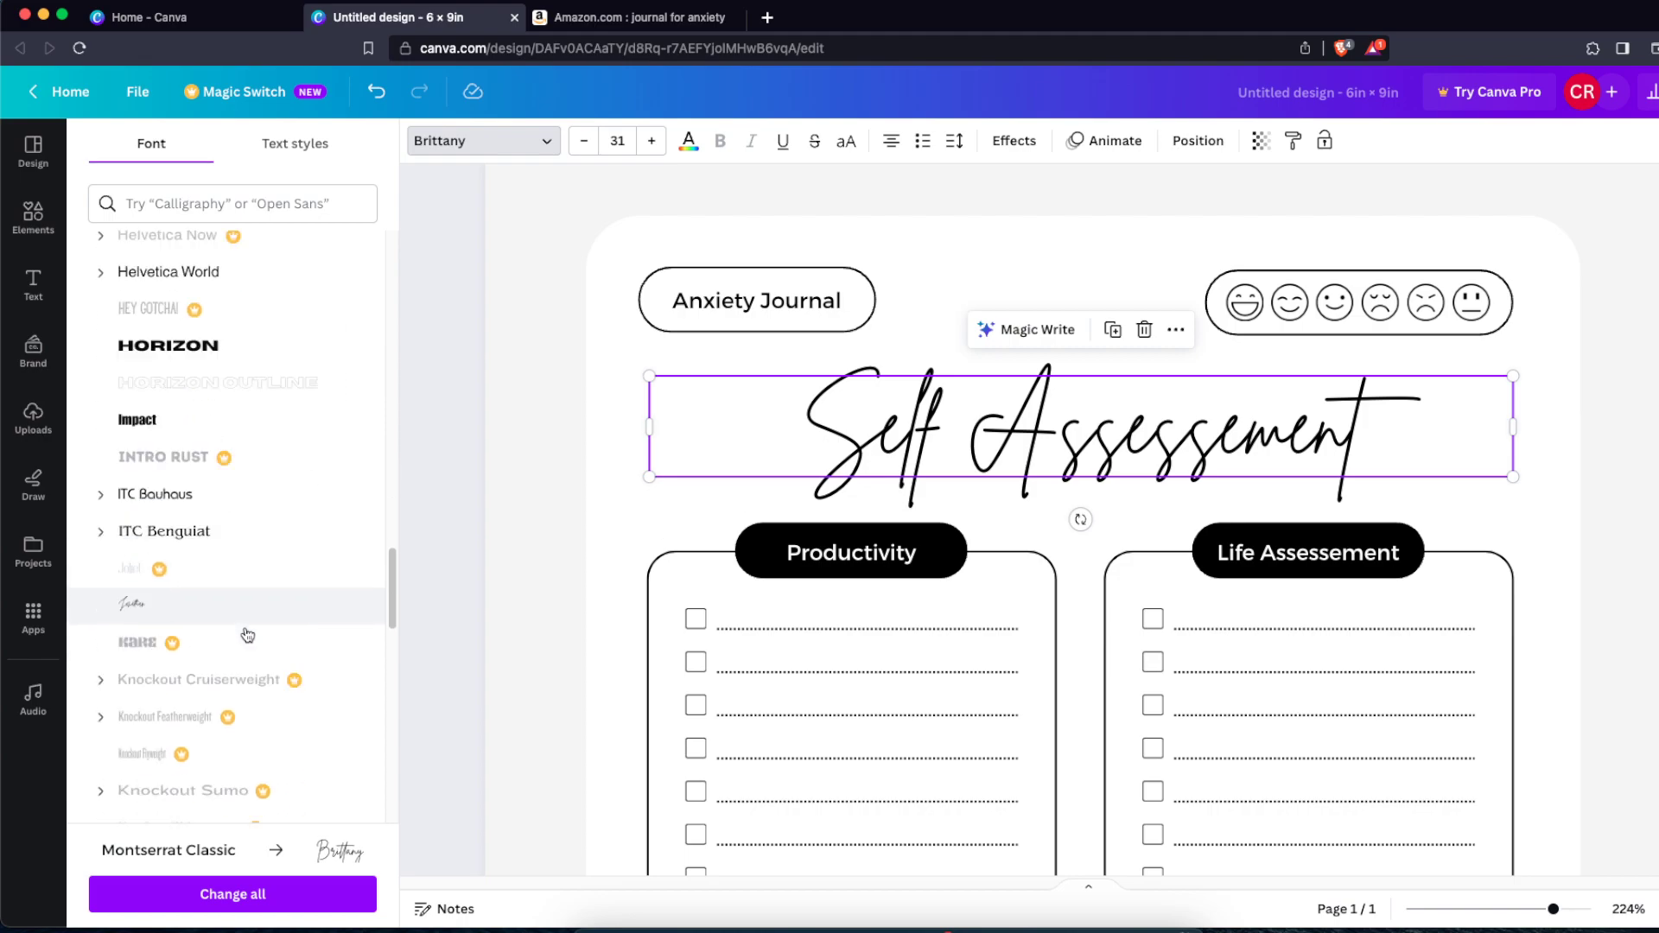
{"action": "scroll", "coordinate": [248, 604], "scroll_direction": "down", "scroll_amount": 2}
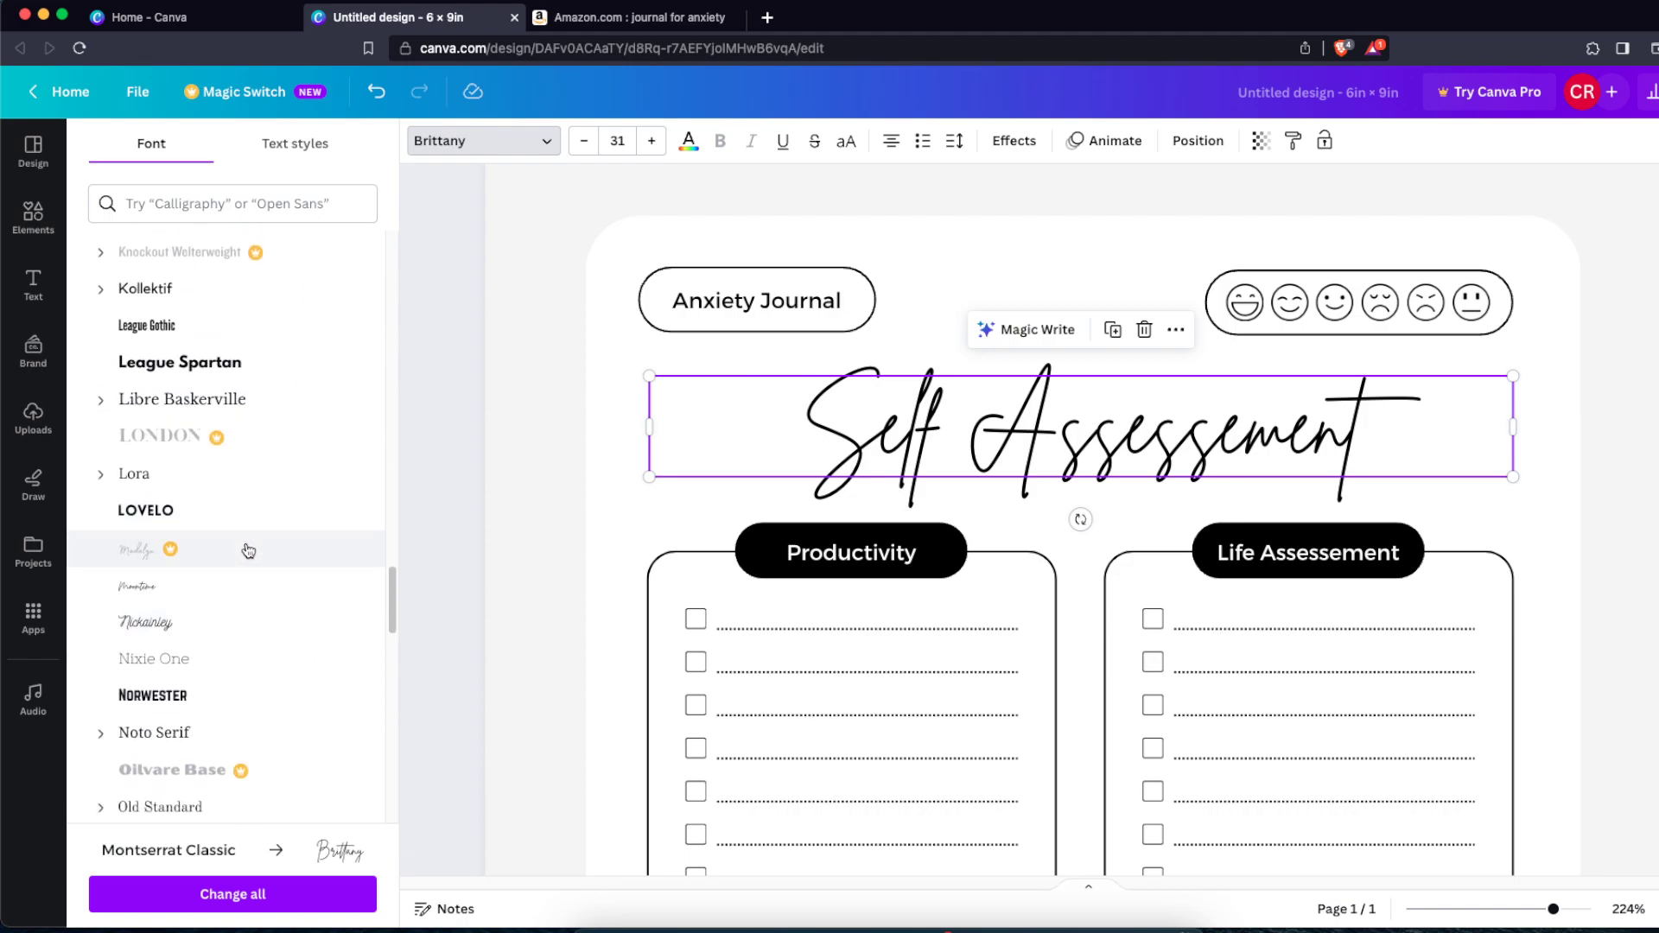
{"action": "left_click", "coordinate": [222, 587]}
{"action": "left_click", "coordinate": [582, 484]}
Step: Enlarge the "Self Assessement" title to a font size of about 39.4 and reposition it centred above the two checklists
{"action": "left_click", "coordinate": [1330, 402]}
{"action": "left_click_drag", "start_coordinate": [1513, 378], "coordinate": [1655, 354]}
{"action": "left_click_drag", "start_coordinate": [1445, 425], "coordinate": [1325, 436]}
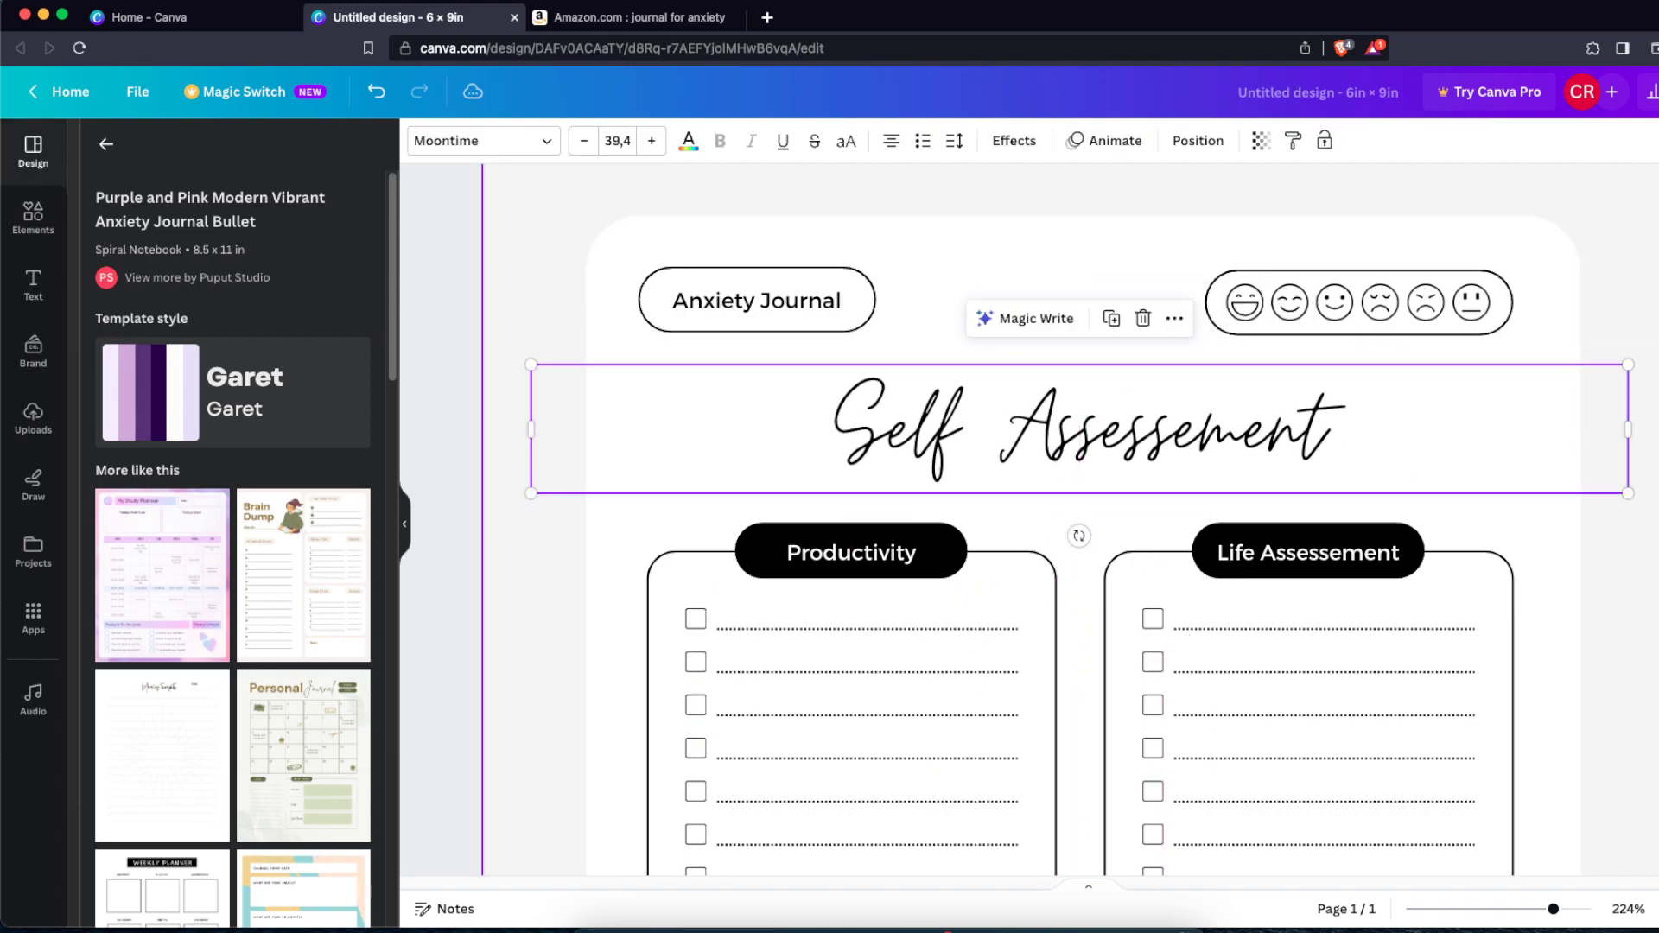
Step: Fill the purple "I Felt Proud Because..." box with white and give it a solid outline with a border weight of 1
{"action": "left_click", "coordinate": [1651, 566]}
{"action": "left_click", "coordinate": [1527, 909]}
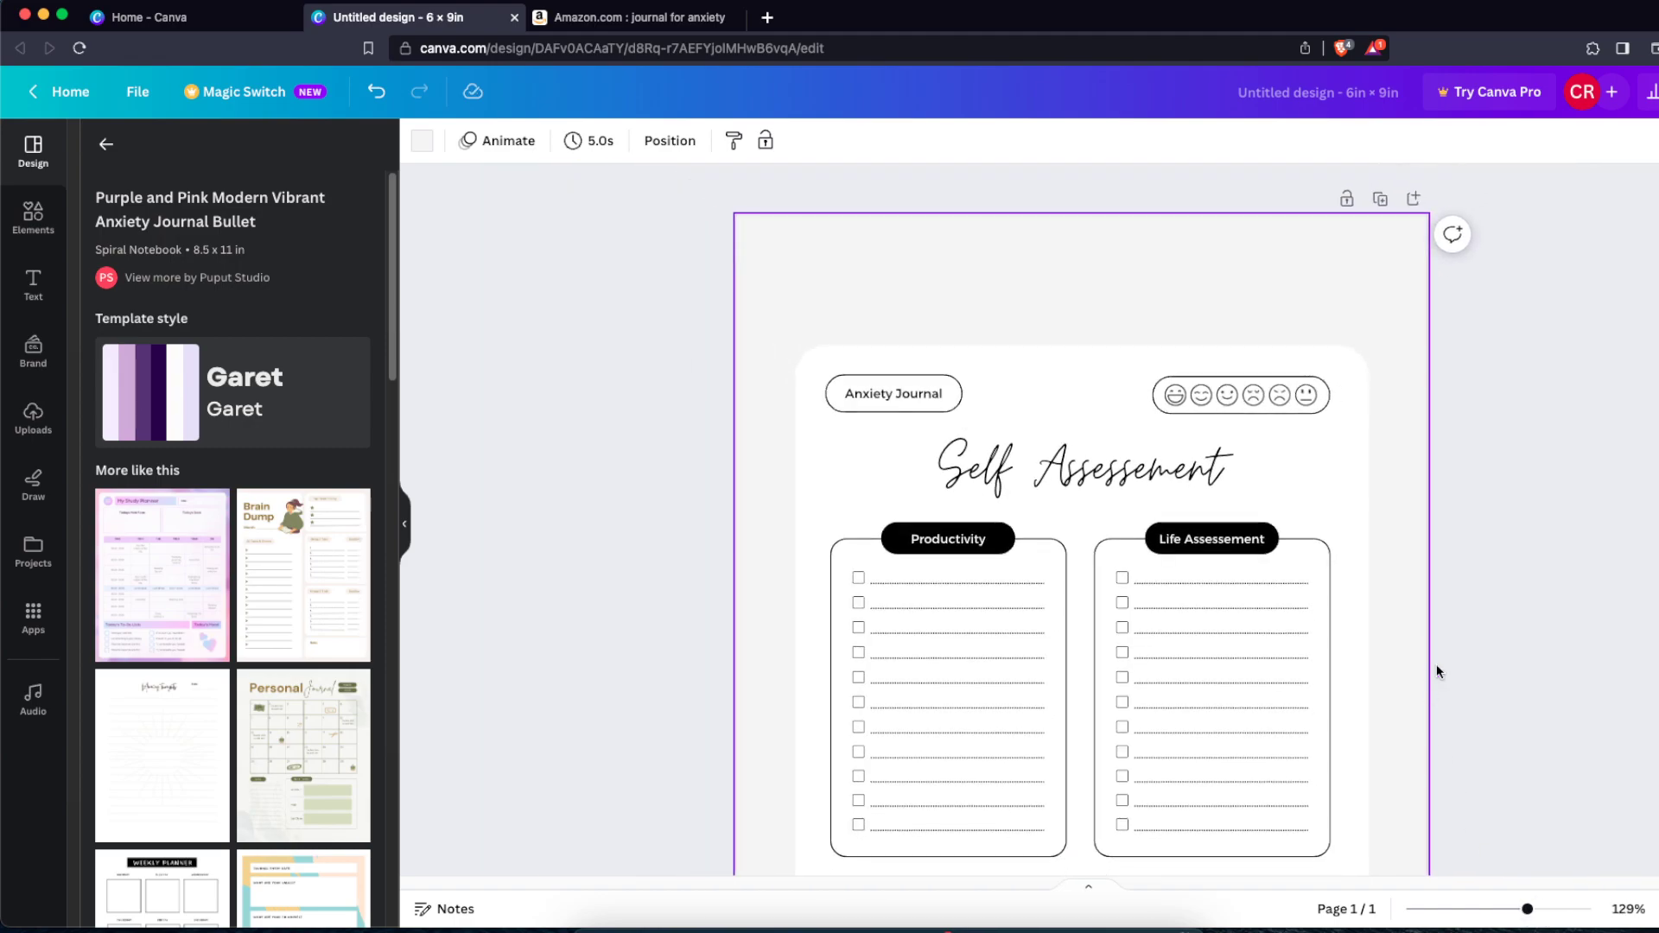
{"action": "scroll", "coordinate": [1436, 664], "scroll_direction": "down", "scroll_amount": 5}
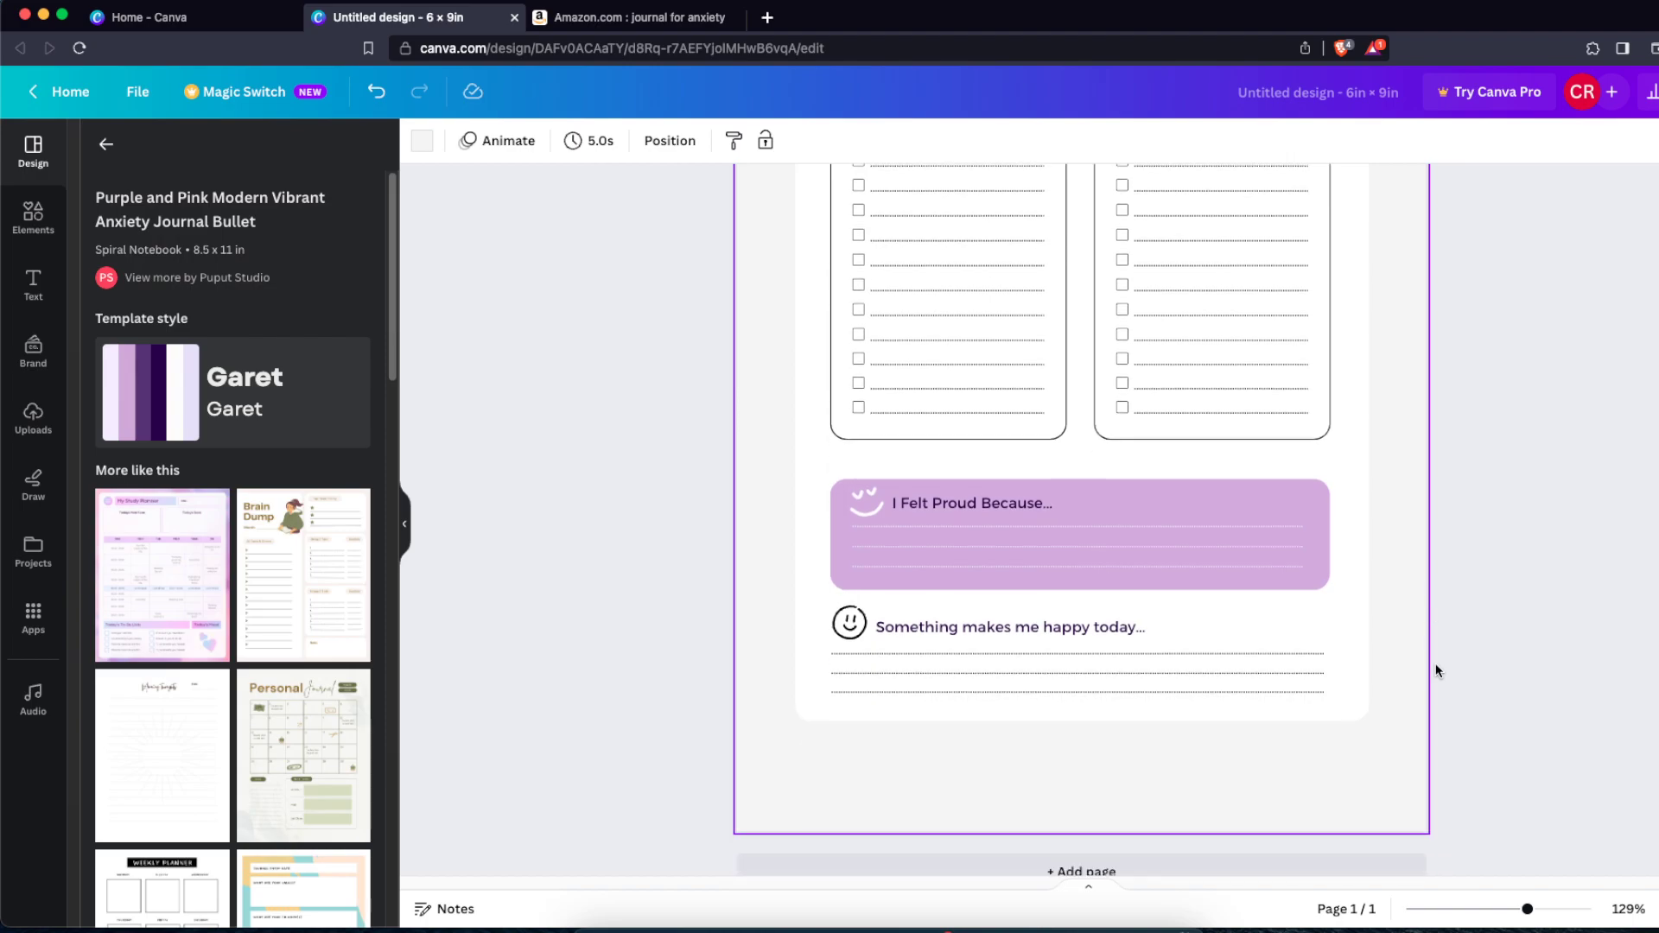
{"action": "left_click", "coordinate": [1215, 554]}
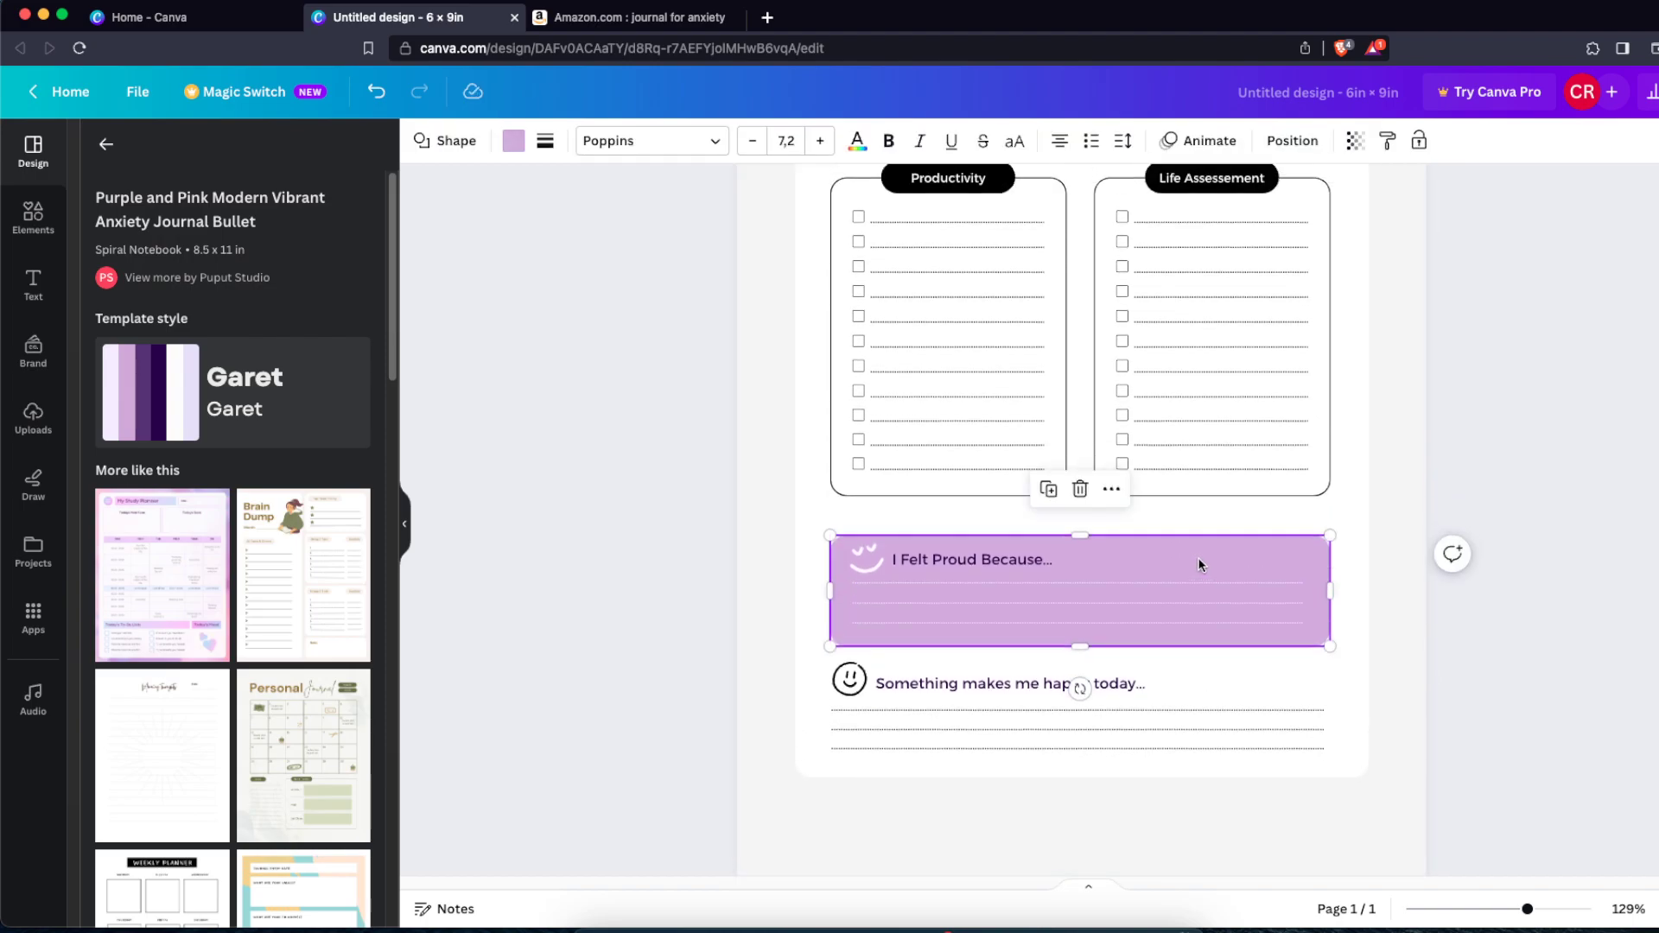
{"action": "left_click", "coordinate": [514, 144]}
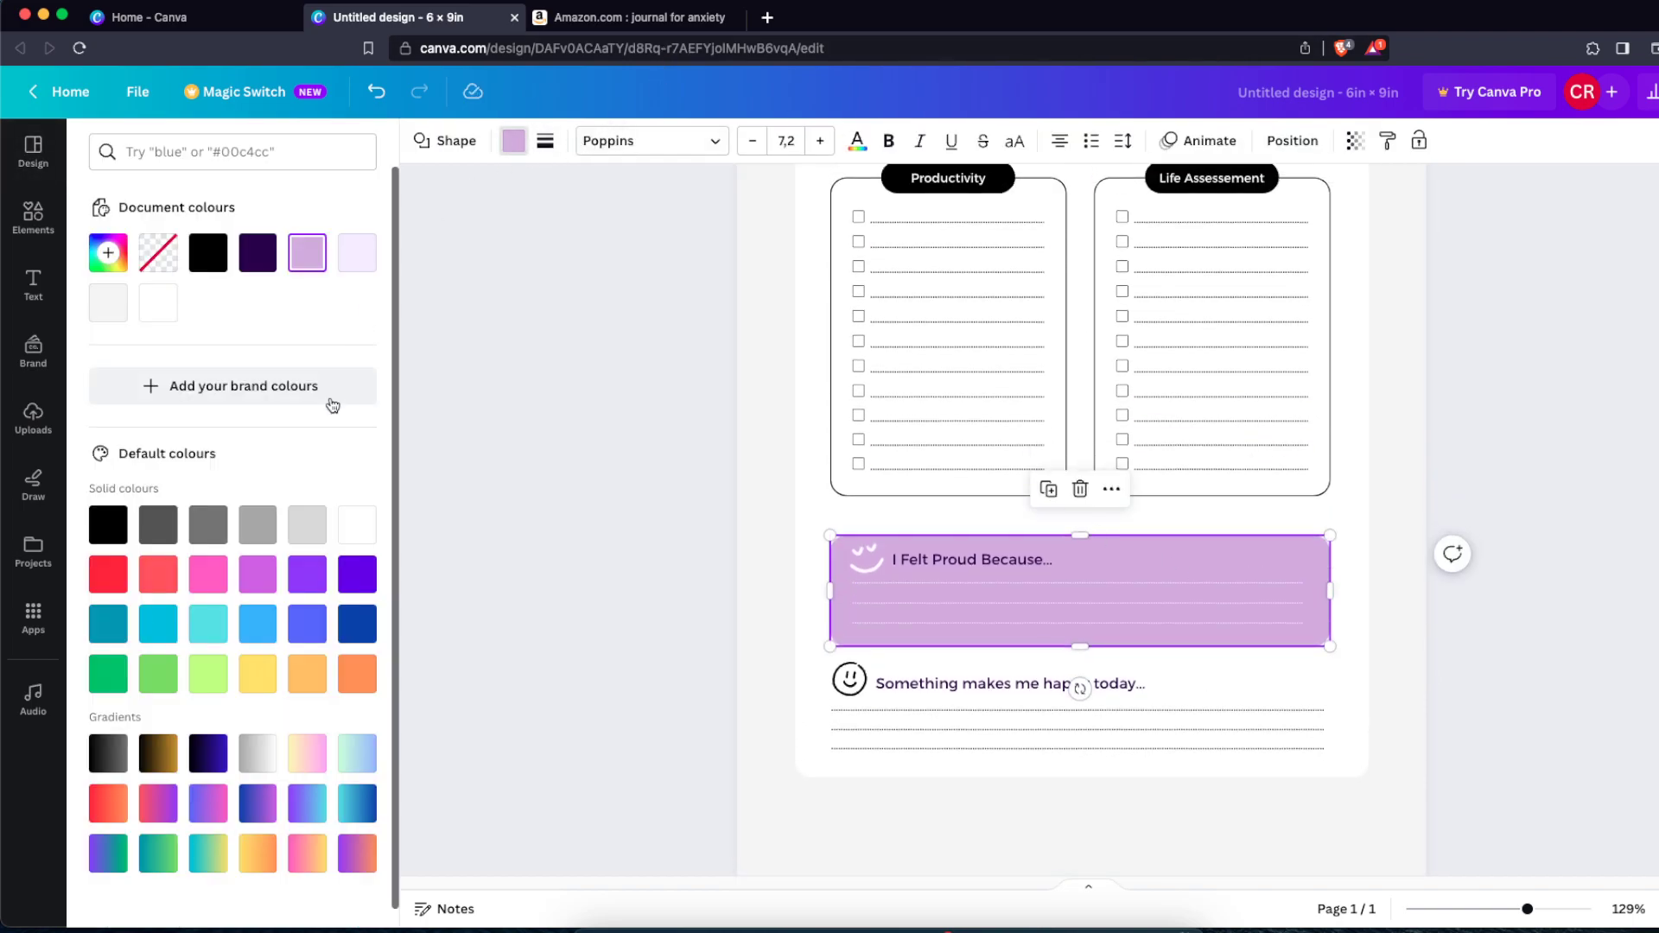
{"action": "left_click", "coordinate": [346, 524]}
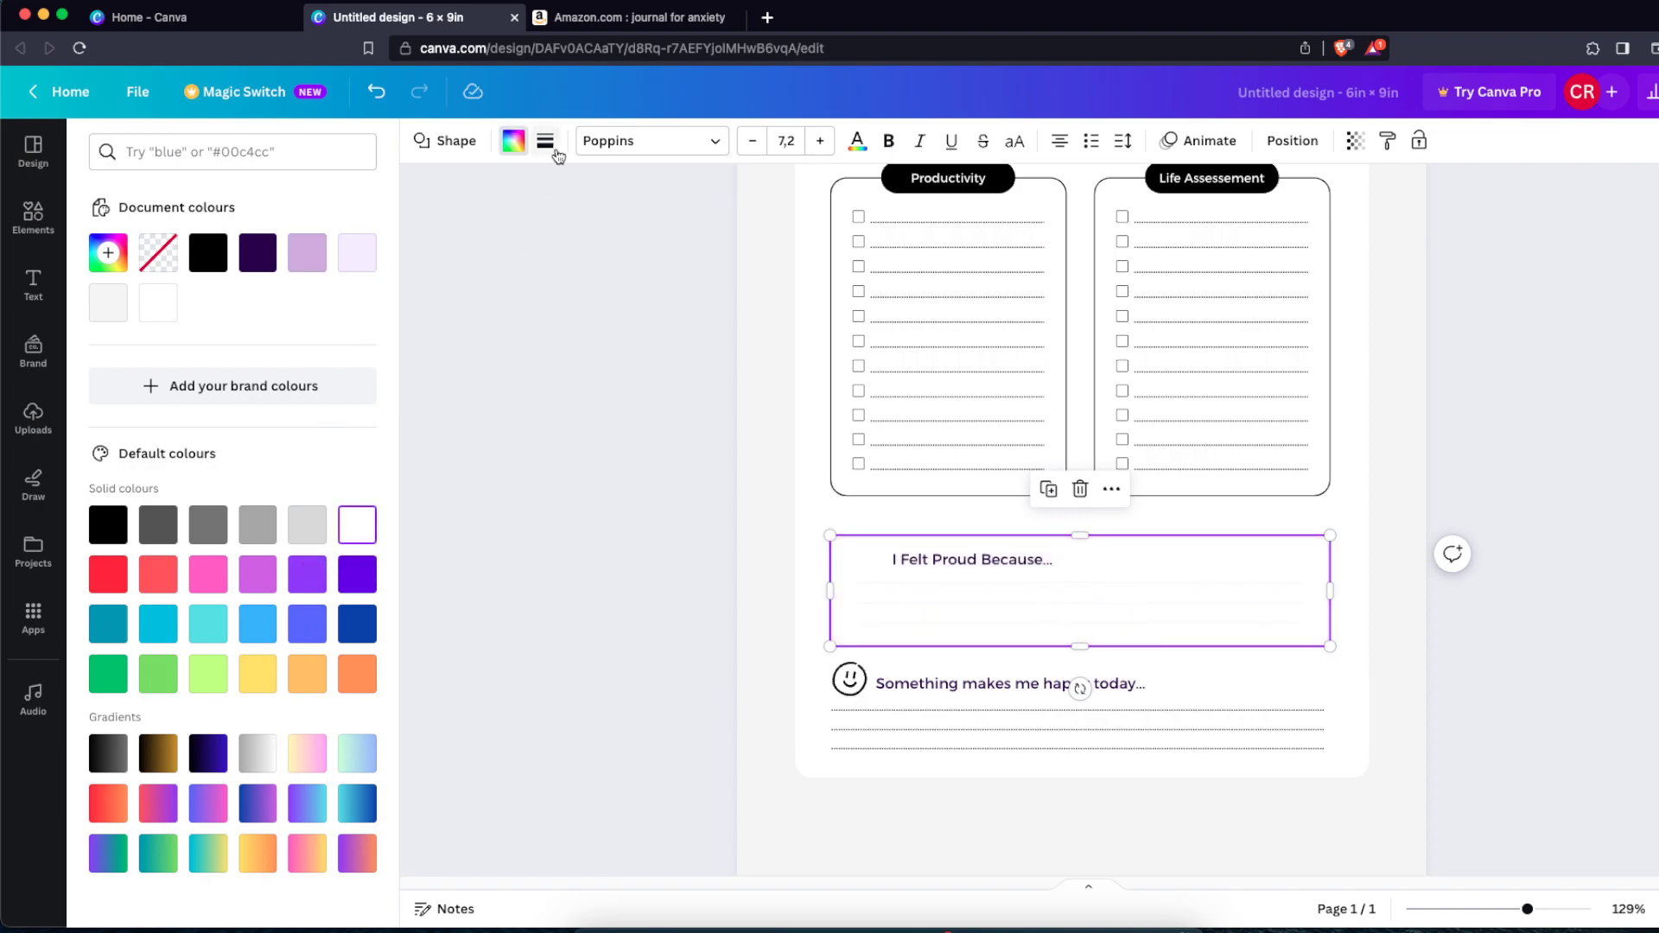
{"action": "left_click", "coordinate": [545, 142]}
{"action": "left_click_drag", "start_coordinate": [554, 262], "coordinate": [549, 264]}
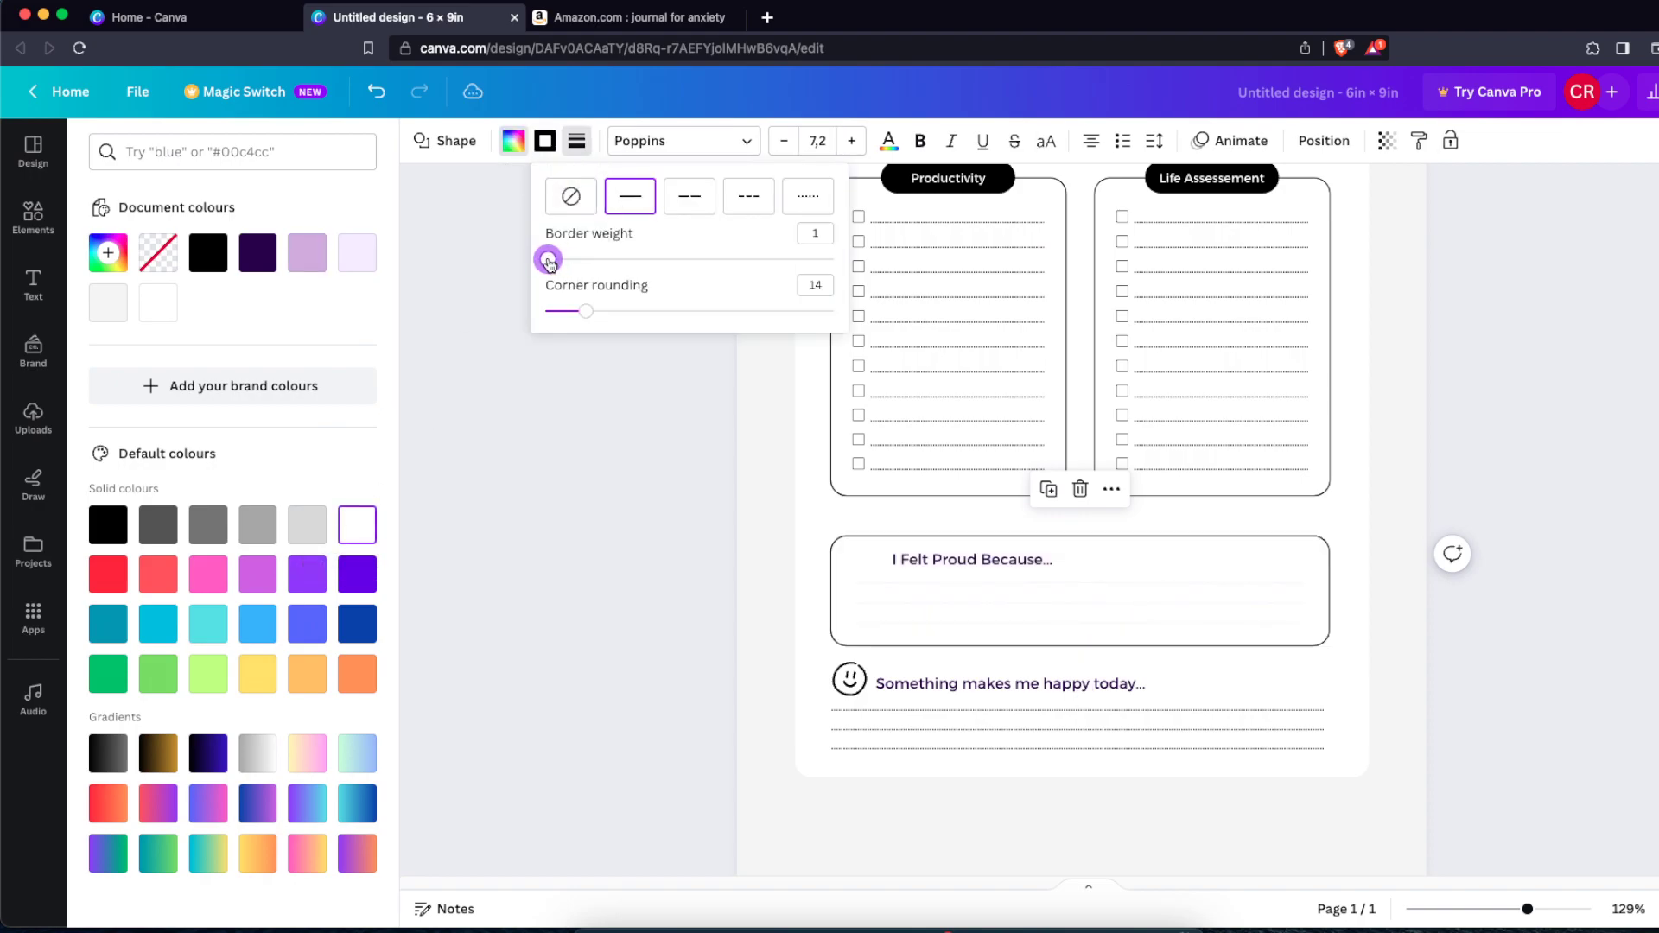
{"action": "left_click", "coordinate": [604, 463]}
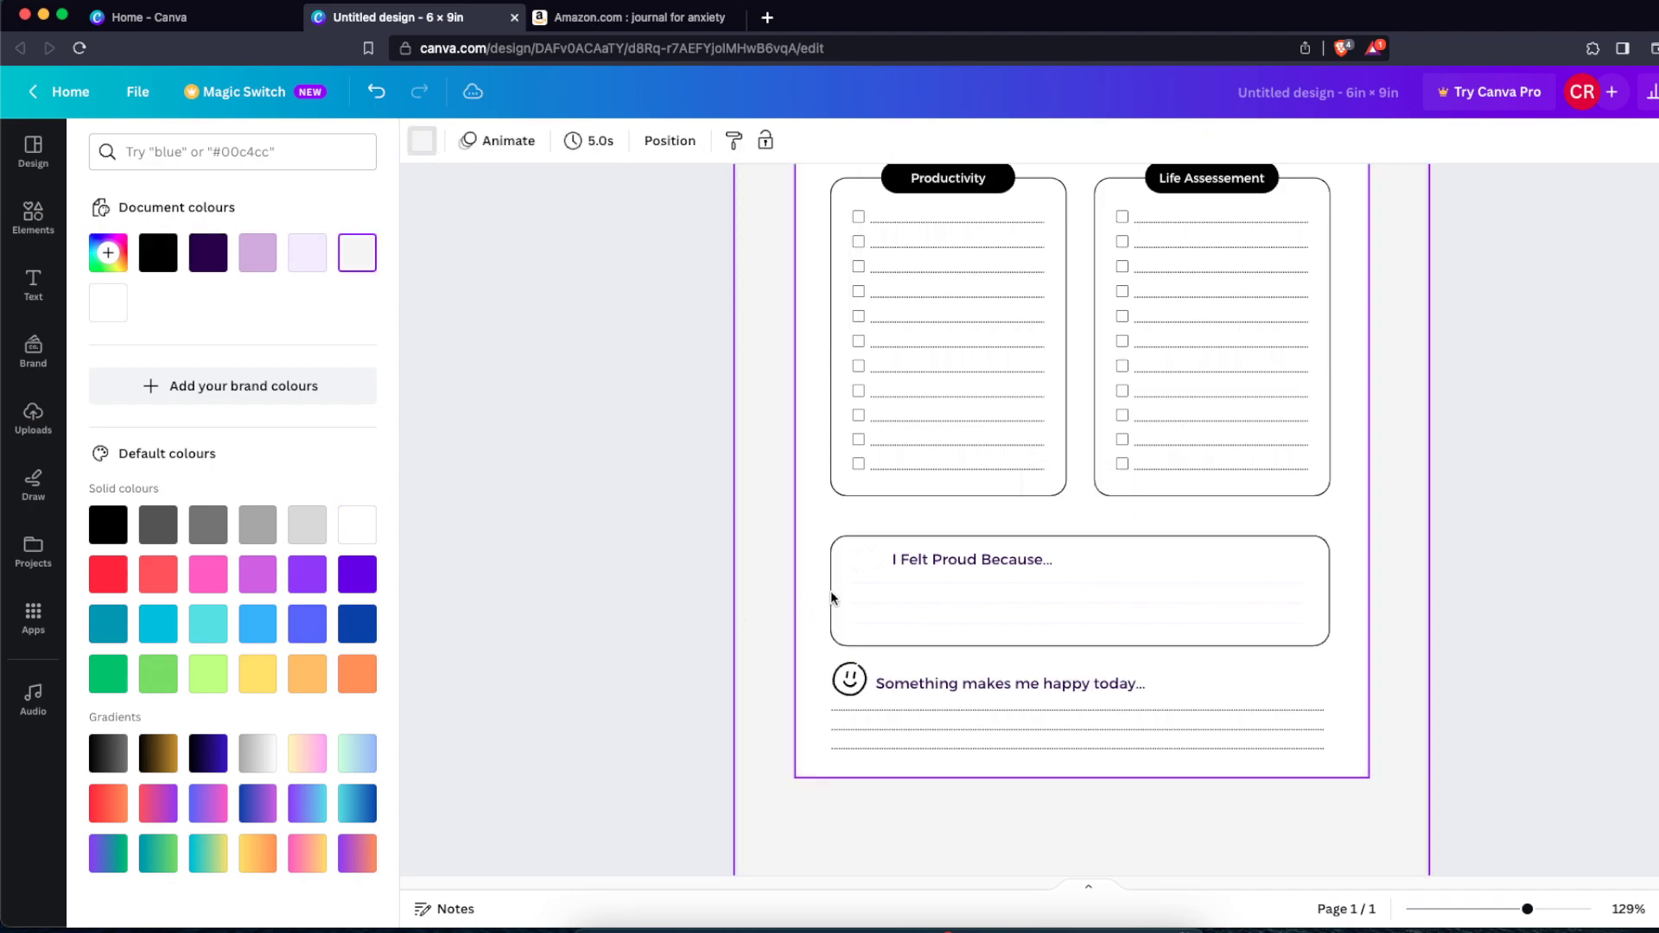
Step: Change the three writing lines in the "I Felt Proud Because..." box to black
{"action": "left_click", "coordinate": [879, 588]}
{"action": "left_click", "coordinate": [892, 620], "text": "shift"}
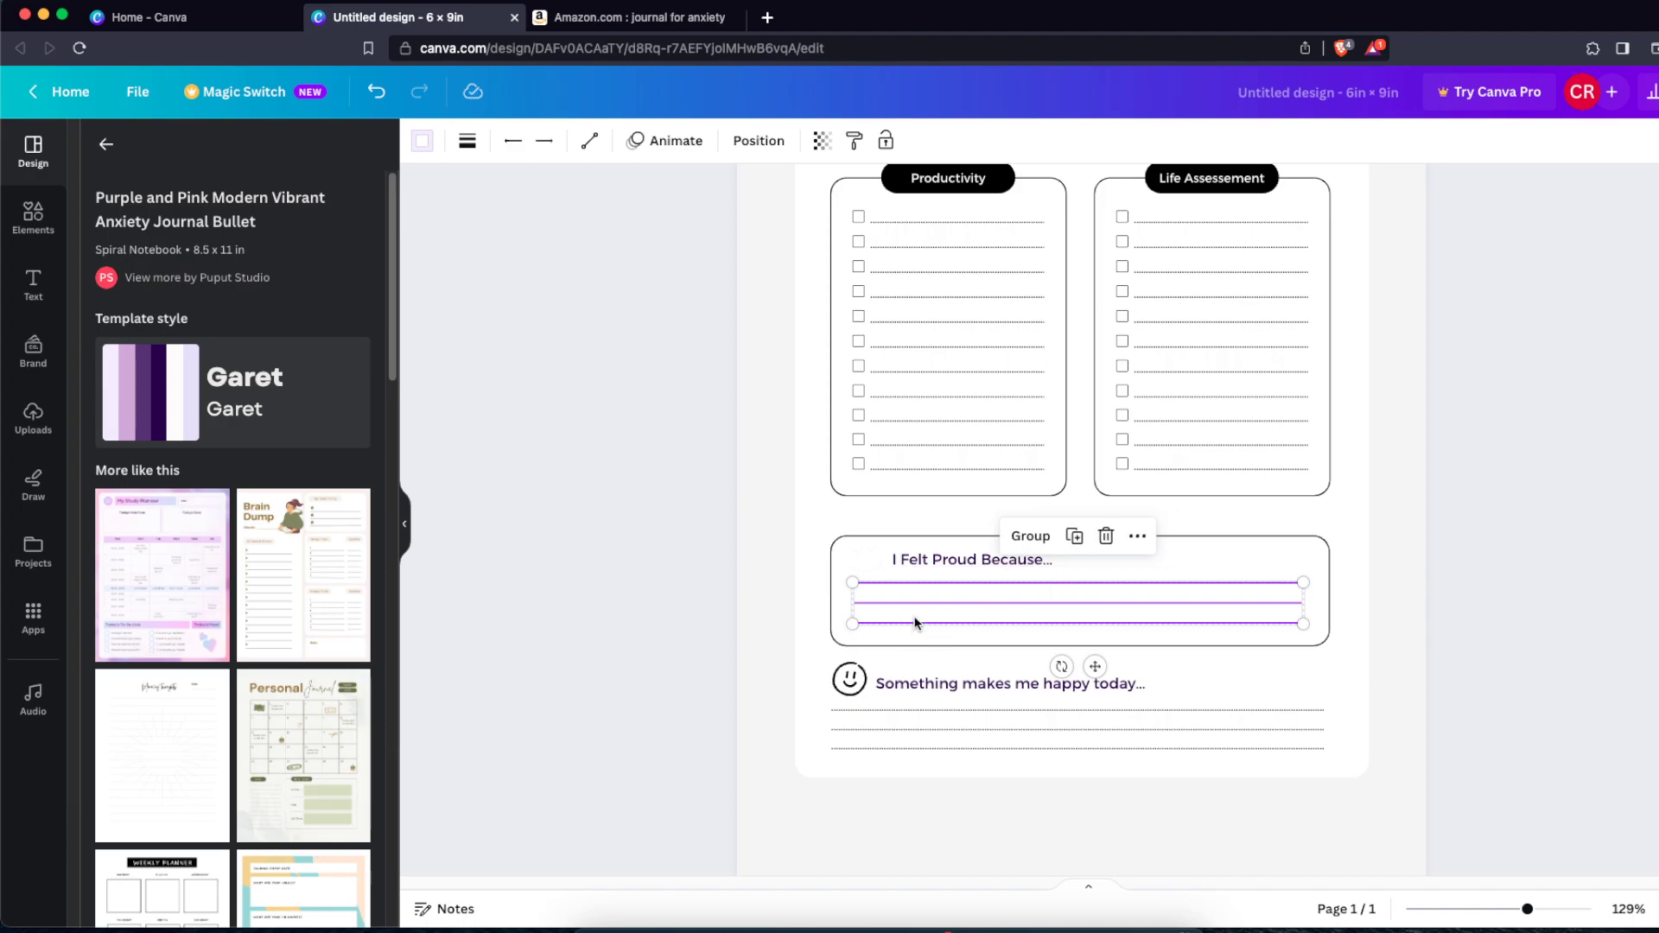
{"action": "left_click", "coordinate": [422, 141]}
{"action": "left_click", "coordinate": [158, 253]}
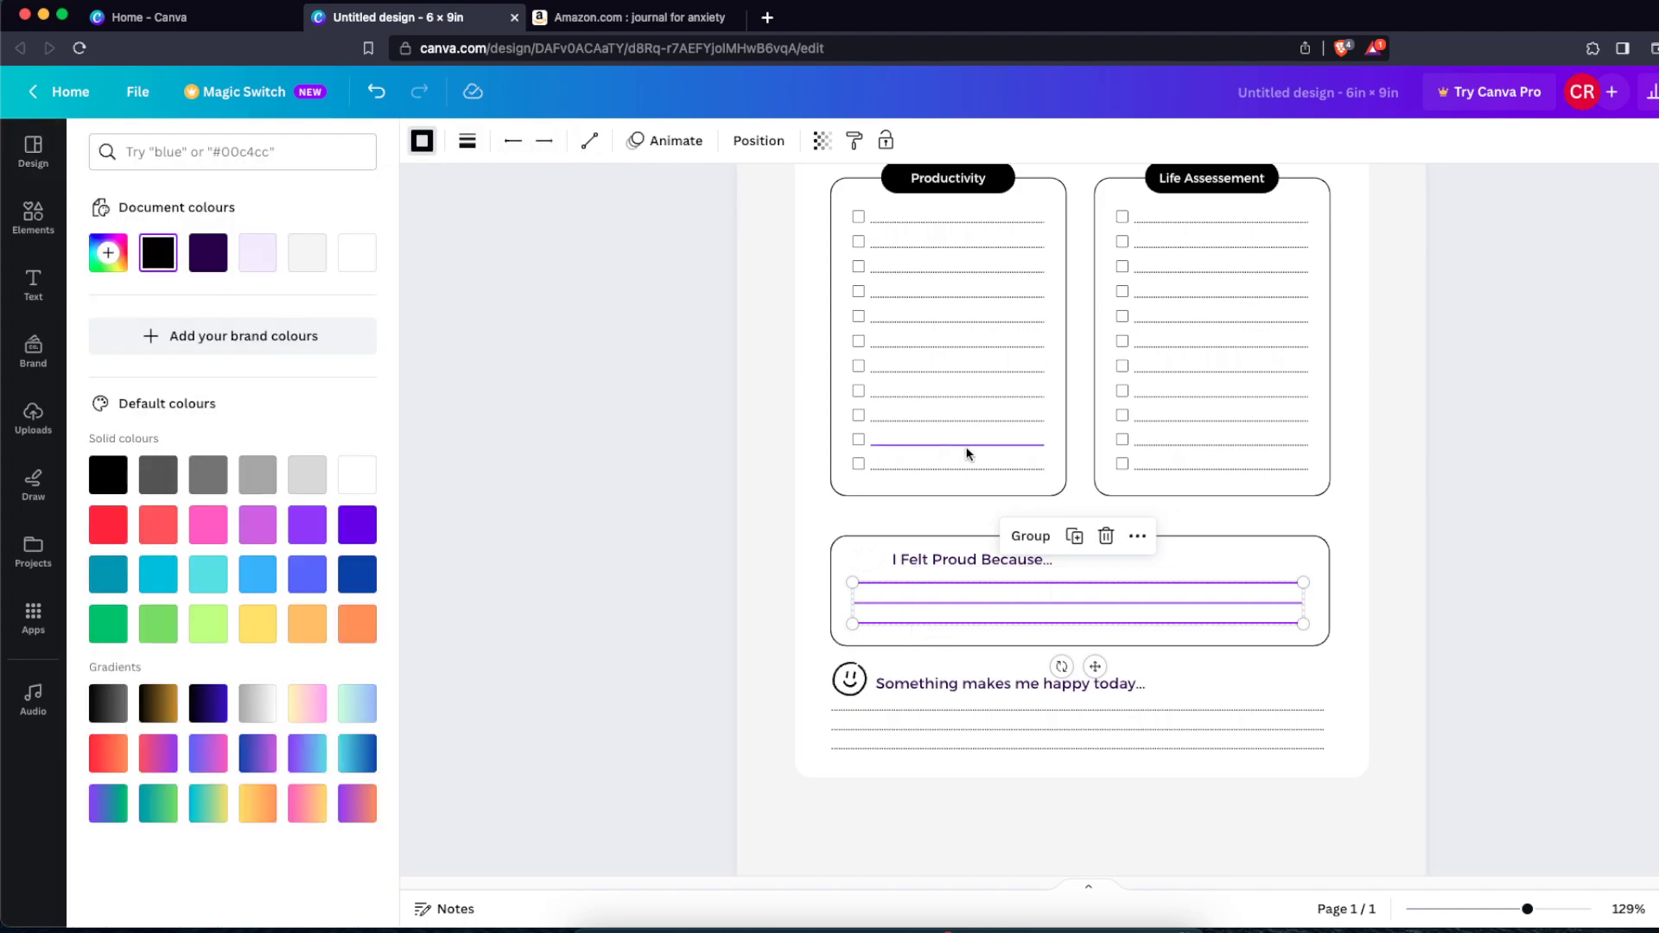
{"action": "left_click", "coordinate": [1013, 464]}
{"action": "left_click", "coordinate": [682, 551]}
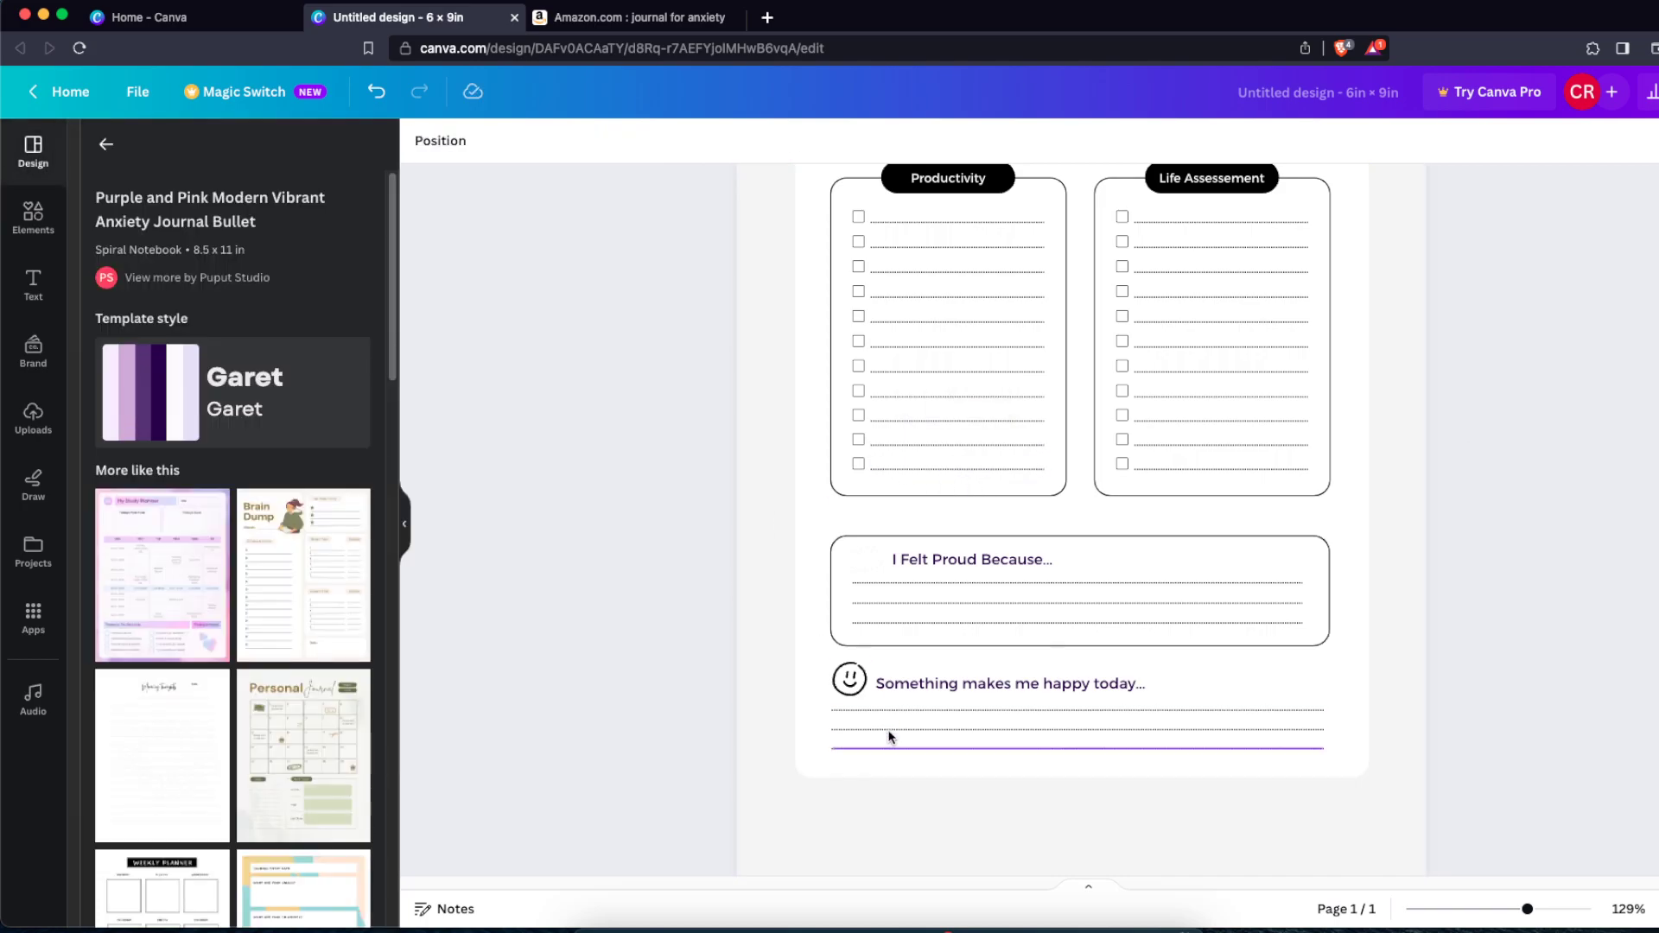
Step: Change the "Something makes me happy today..." text to black and apply the colour change across the whole design
{"action": "left_click", "coordinate": [909, 685]}
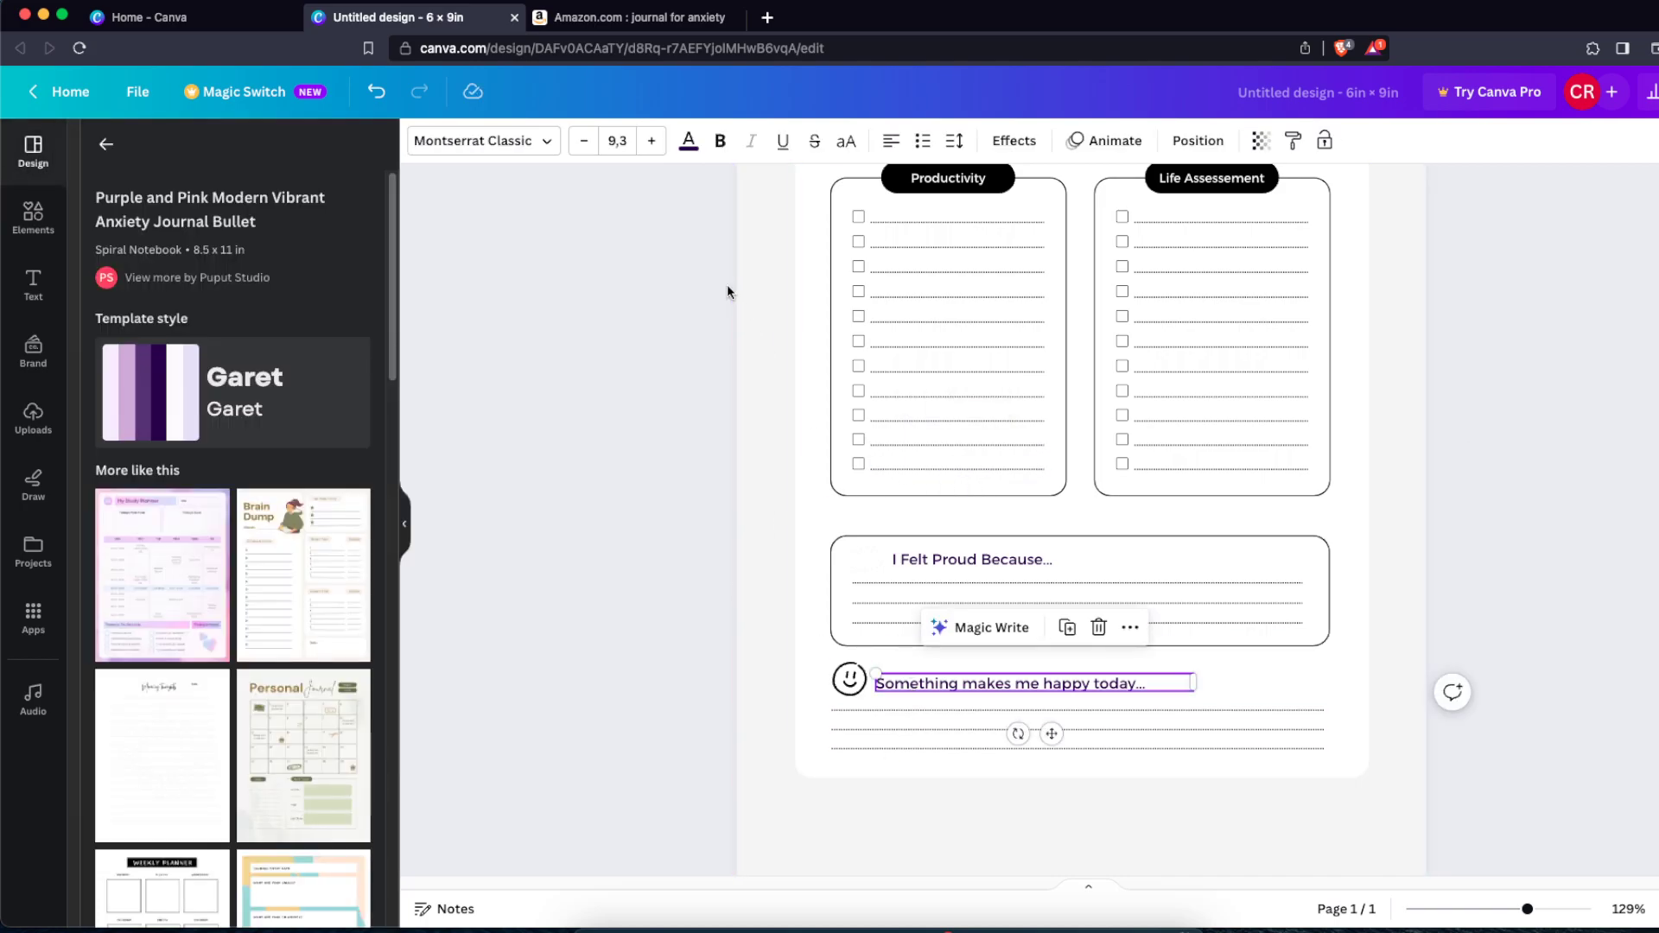
{"action": "left_click", "coordinate": [691, 139]}
{"action": "left_click", "coordinate": [158, 252]}
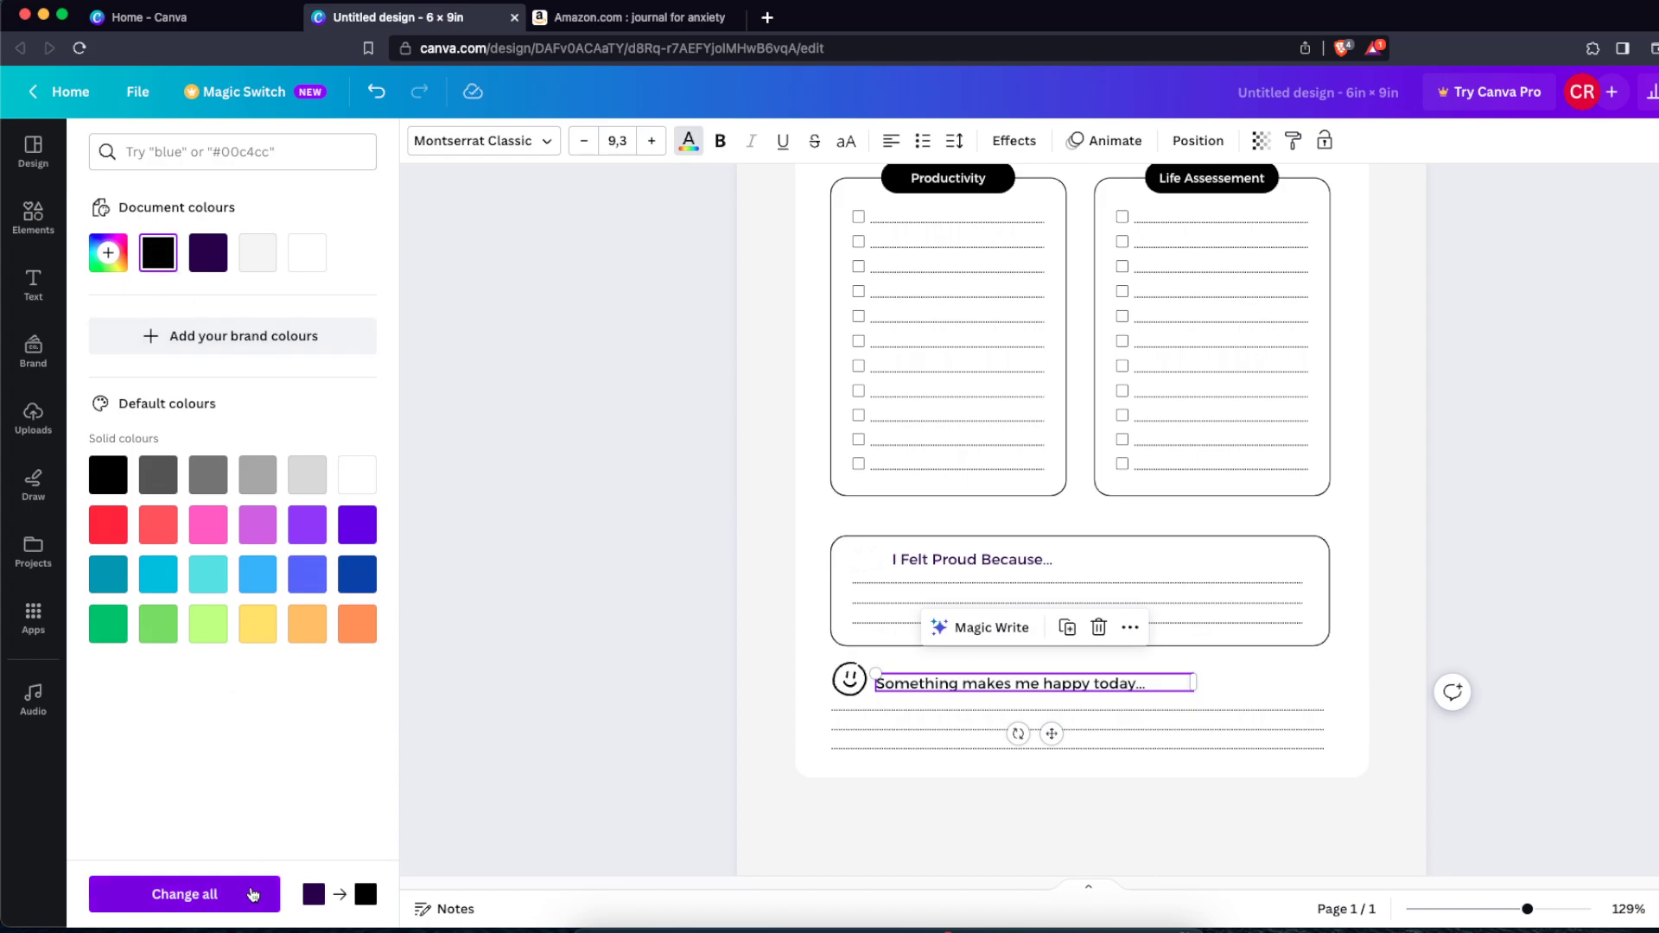
{"action": "left_click", "coordinate": [563, 779]}
Step: Delete the smiley icon beside the "Something makes me happy today..." heading
{"action": "scroll", "coordinate": [1418, 736], "scroll_direction": "up", "scroll_amount": 3}
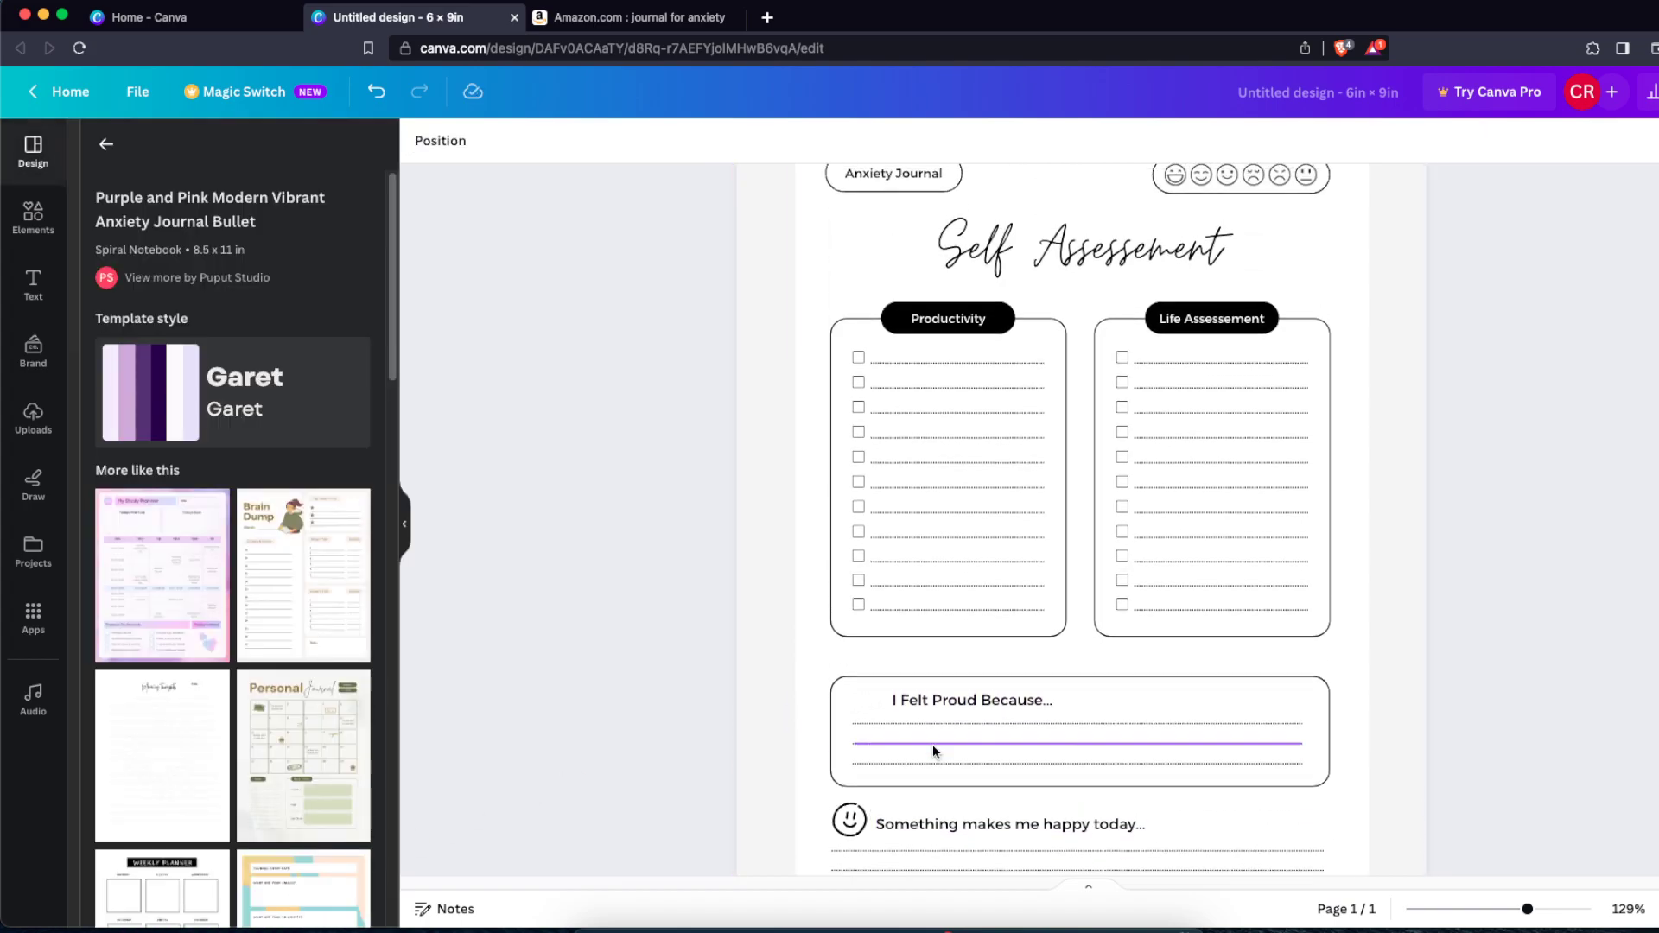
{"action": "left_click", "coordinate": [848, 818]}
{"action": "key", "text": "Delete"}
{"action": "scroll", "coordinate": [855, 804], "scroll_direction": "down", "scroll_amount": 3}
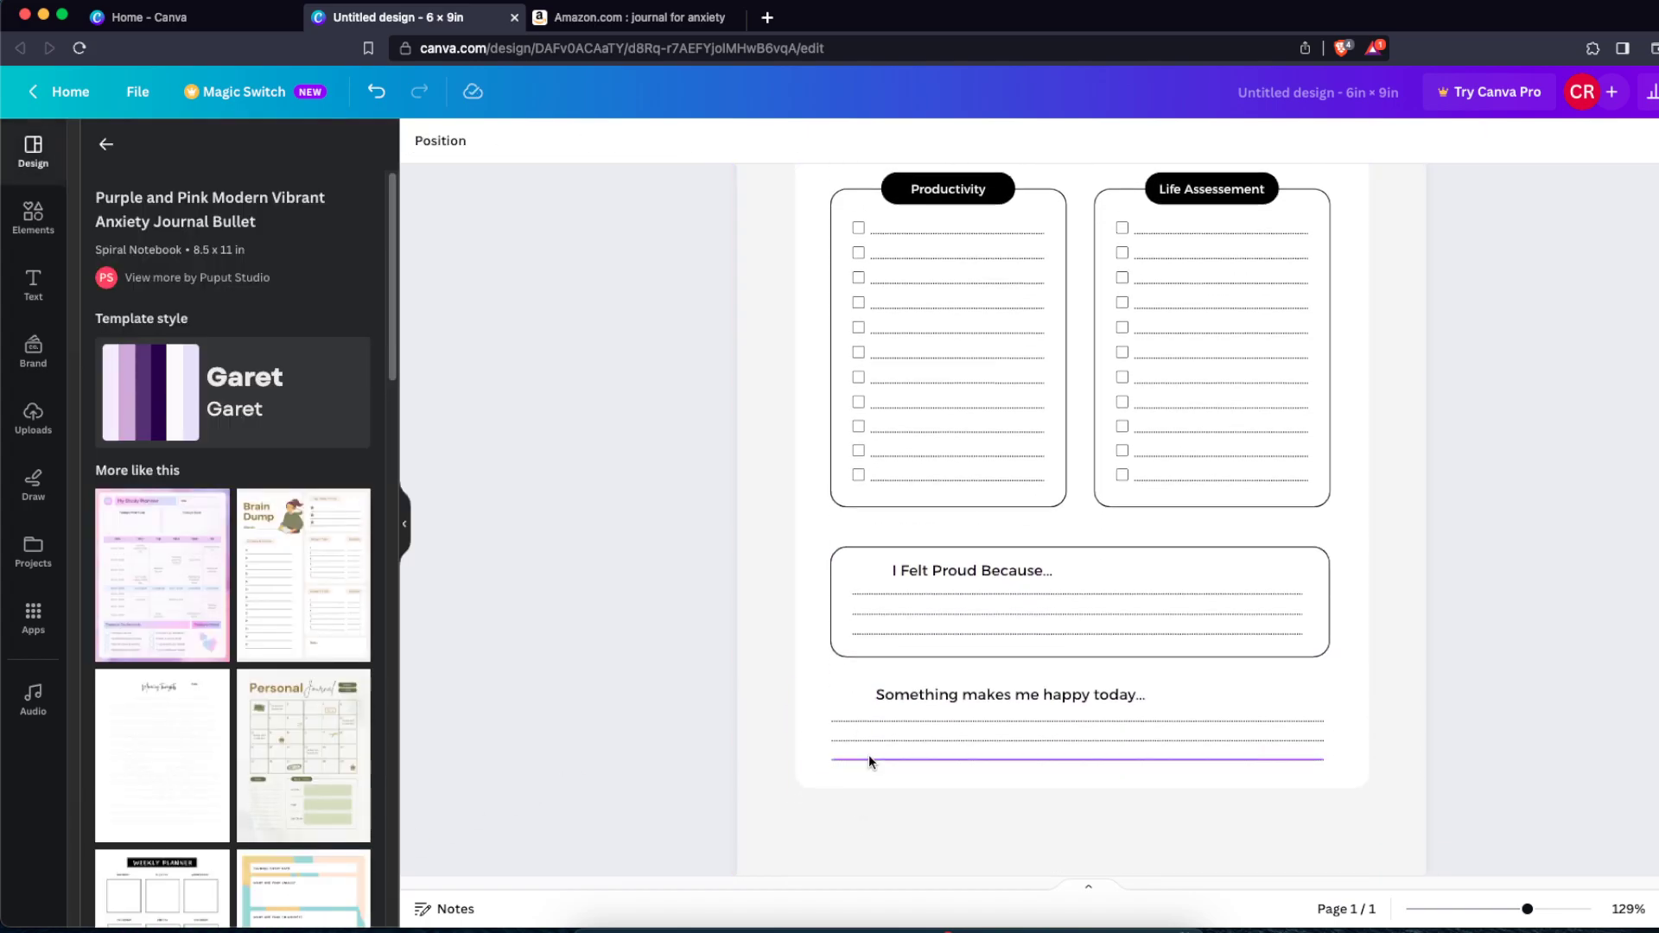
Step: Search the graphics elements for "smile" and add the white daisy with the yellow smiley face to the page
{"action": "left_click", "coordinate": [33, 216]}
{"action": "left_click", "coordinate": [138, 152]}
{"action": "type", "text": "smile"}
{"action": "key", "text": "Return"}
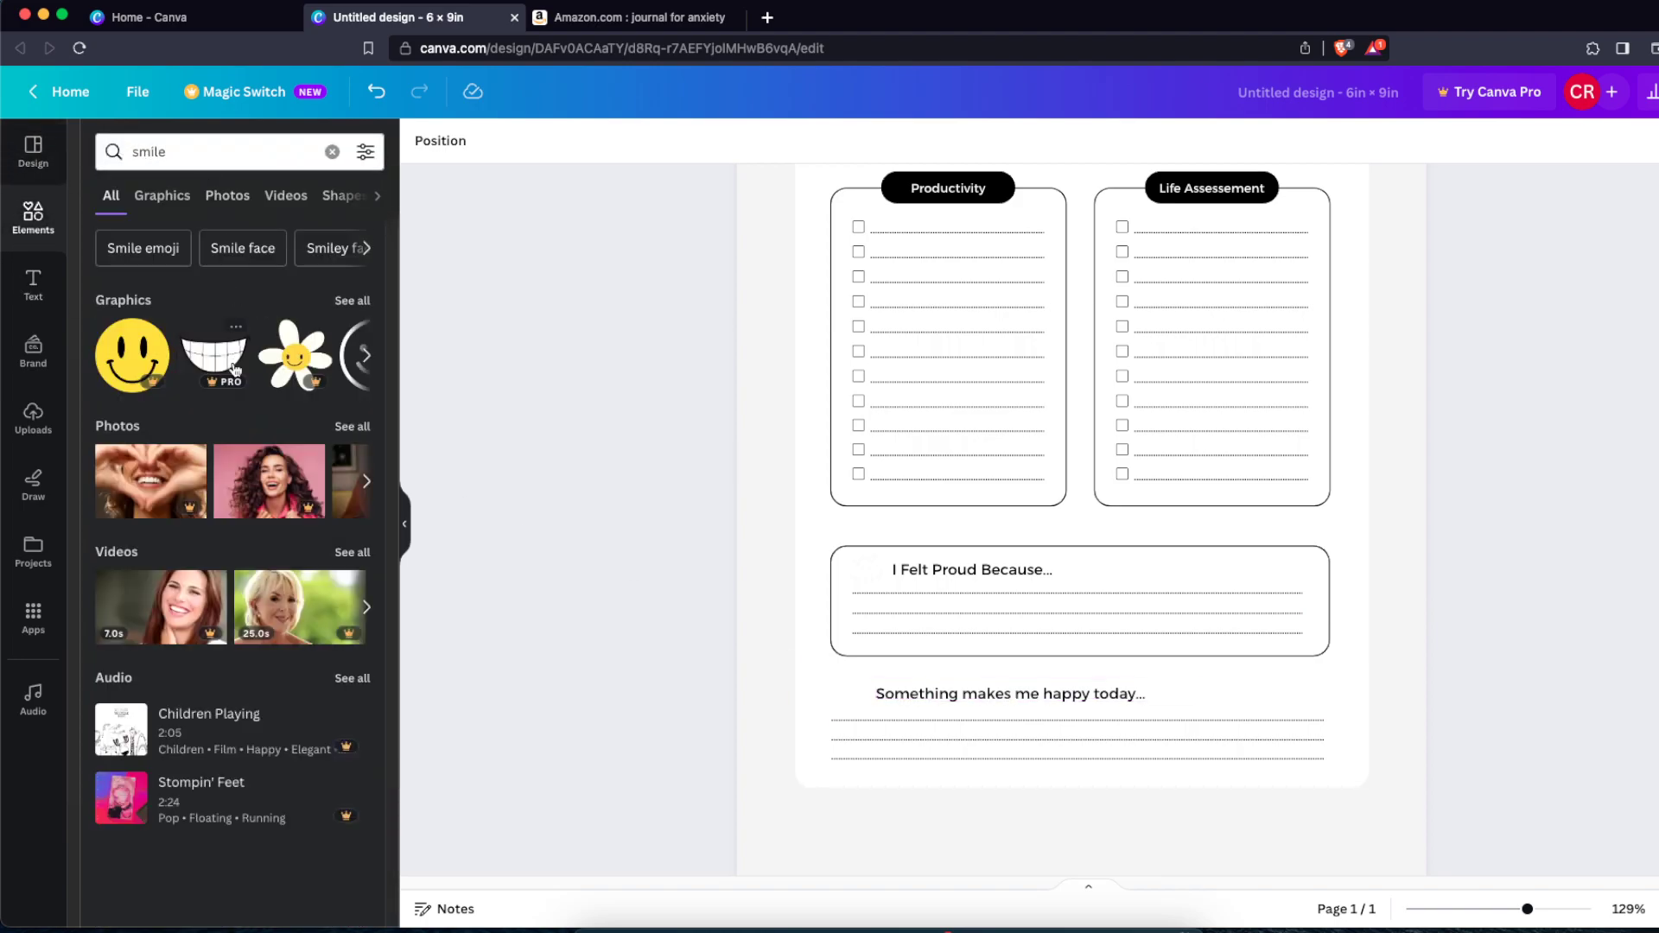
{"action": "left_click", "coordinate": [165, 197]}
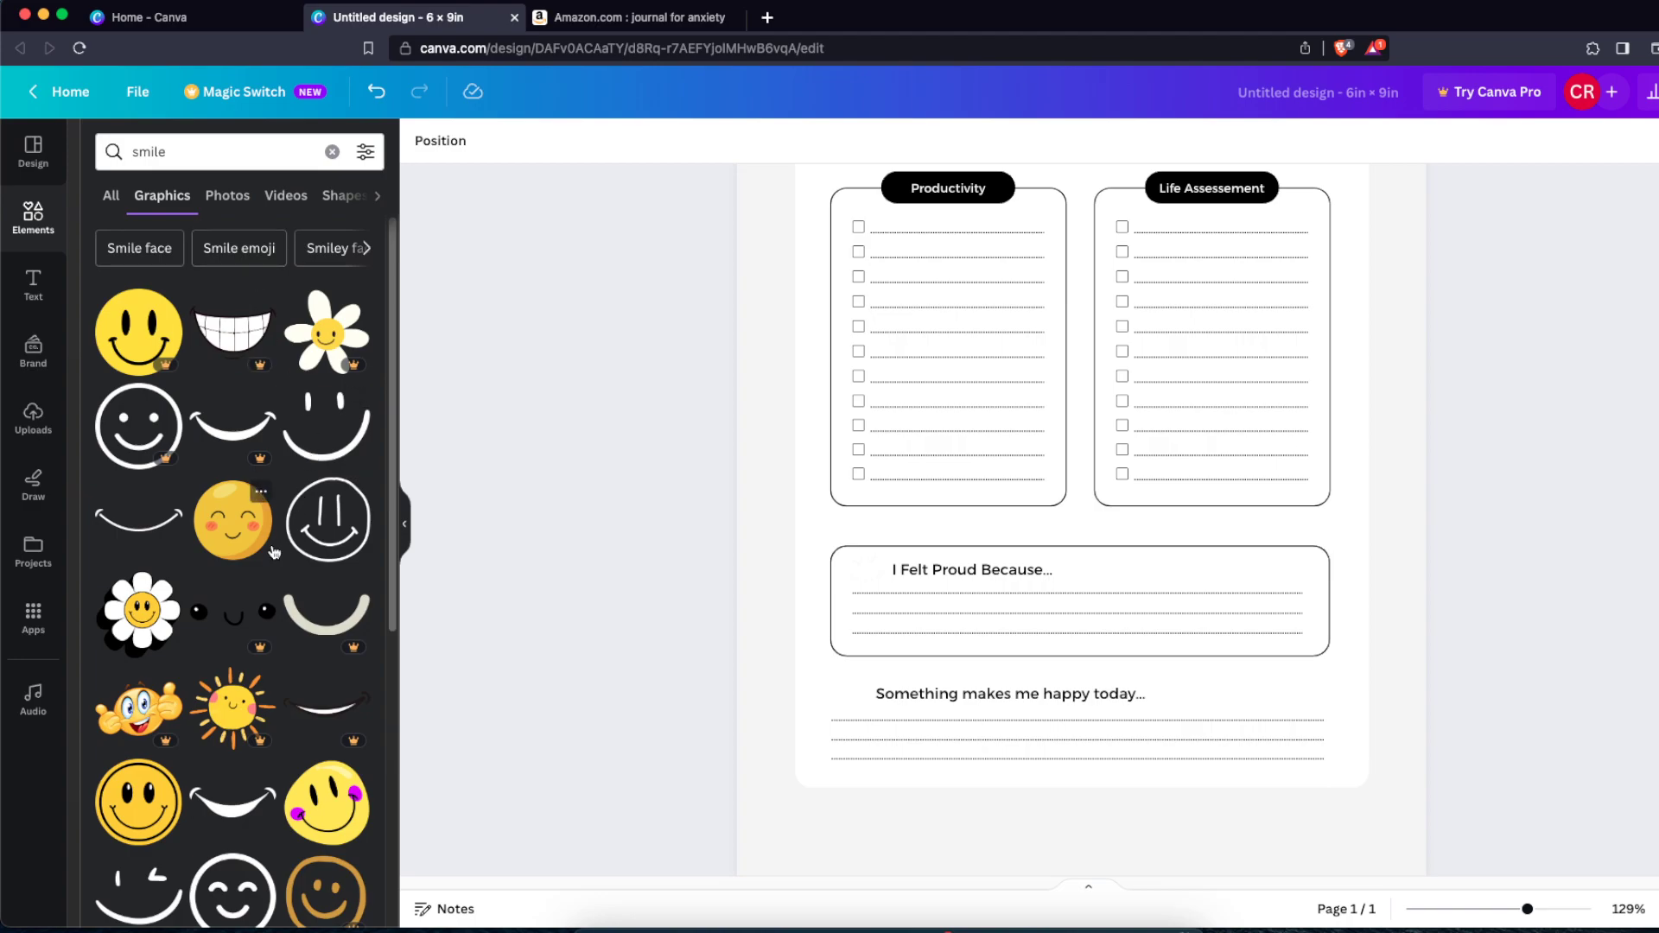
{"action": "scroll", "coordinate": [326, 554], "scroll_direction": "down", "scroll_amount": 3}
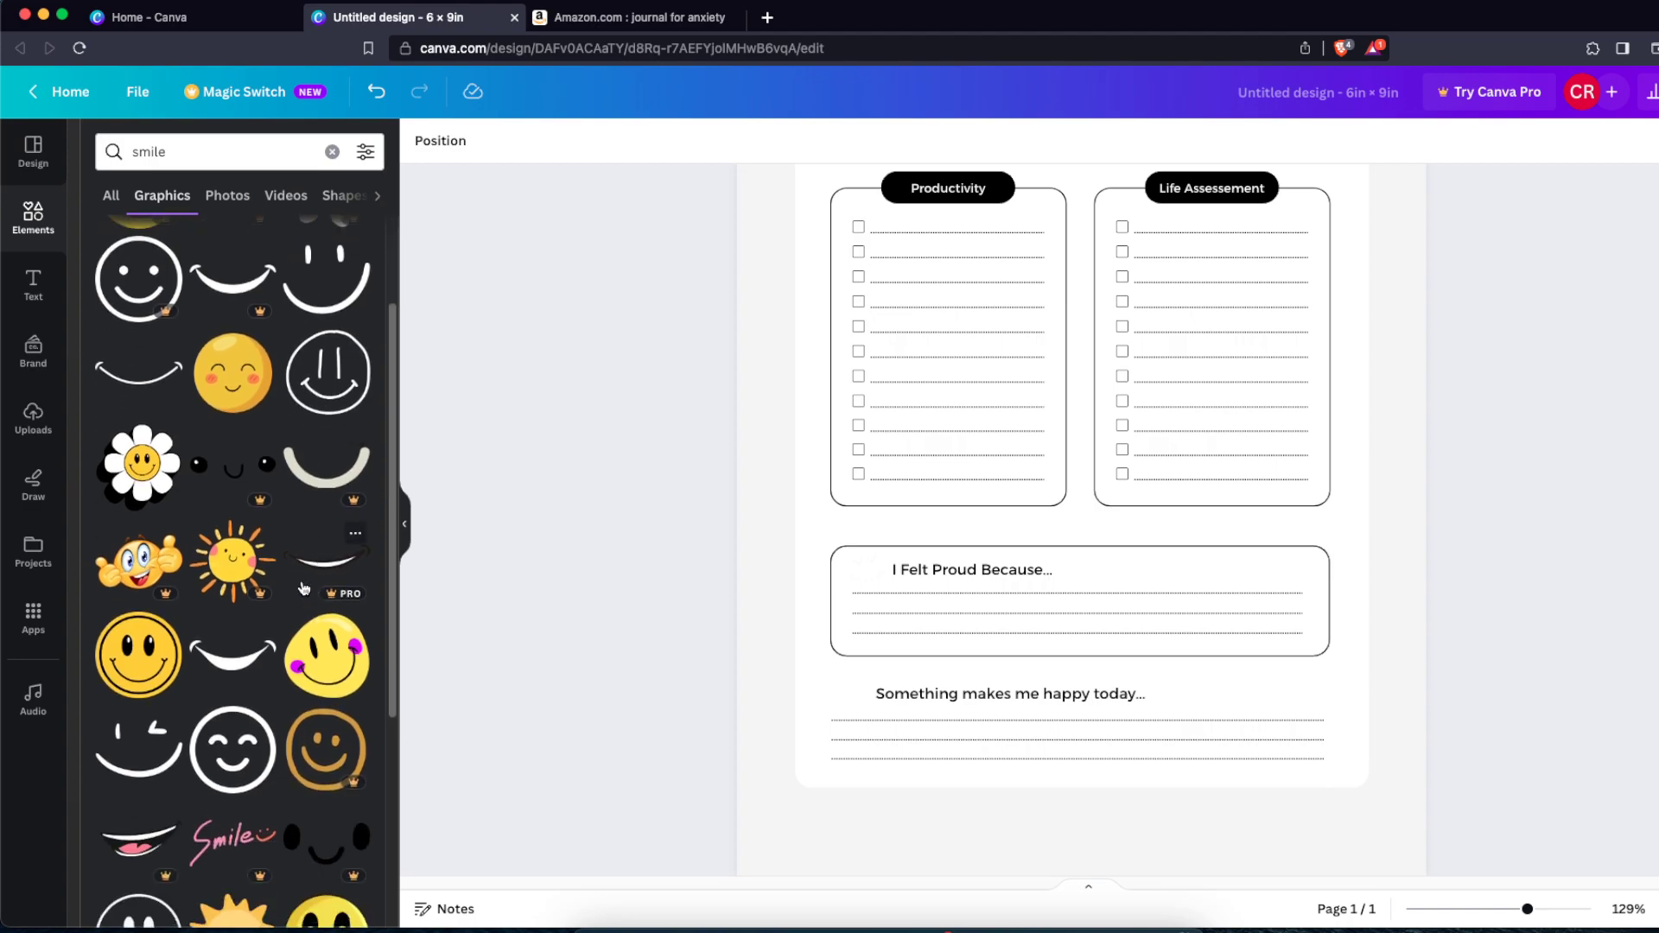
{"action": "left_click", "coordinate": [114, 472]}
{"action": "left_click_drag", "start_coordinate": [1021, 389], "coordinate": [920, 570]}
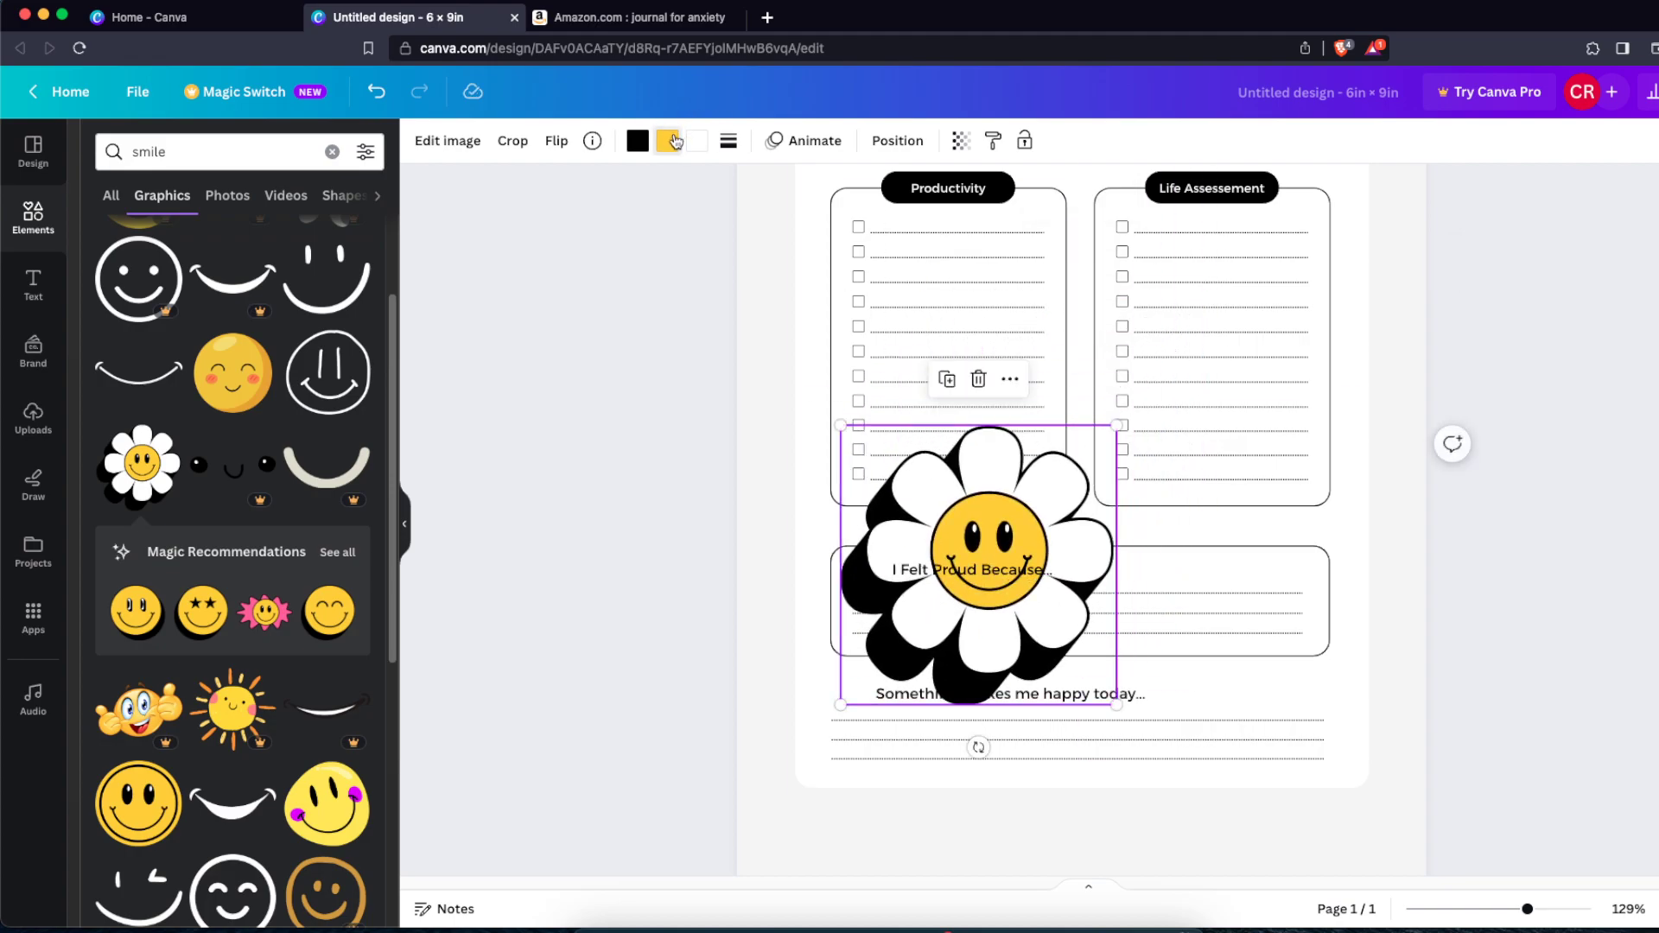
Step: Recolour the daisy's yellow face white and shrink the graphic to icon size just before the "Something makes me happy today..." heading
{"action": "left_click", "coordinate": [674, 140]}
{"action": "left_click", "coordinate": [353, 483]}
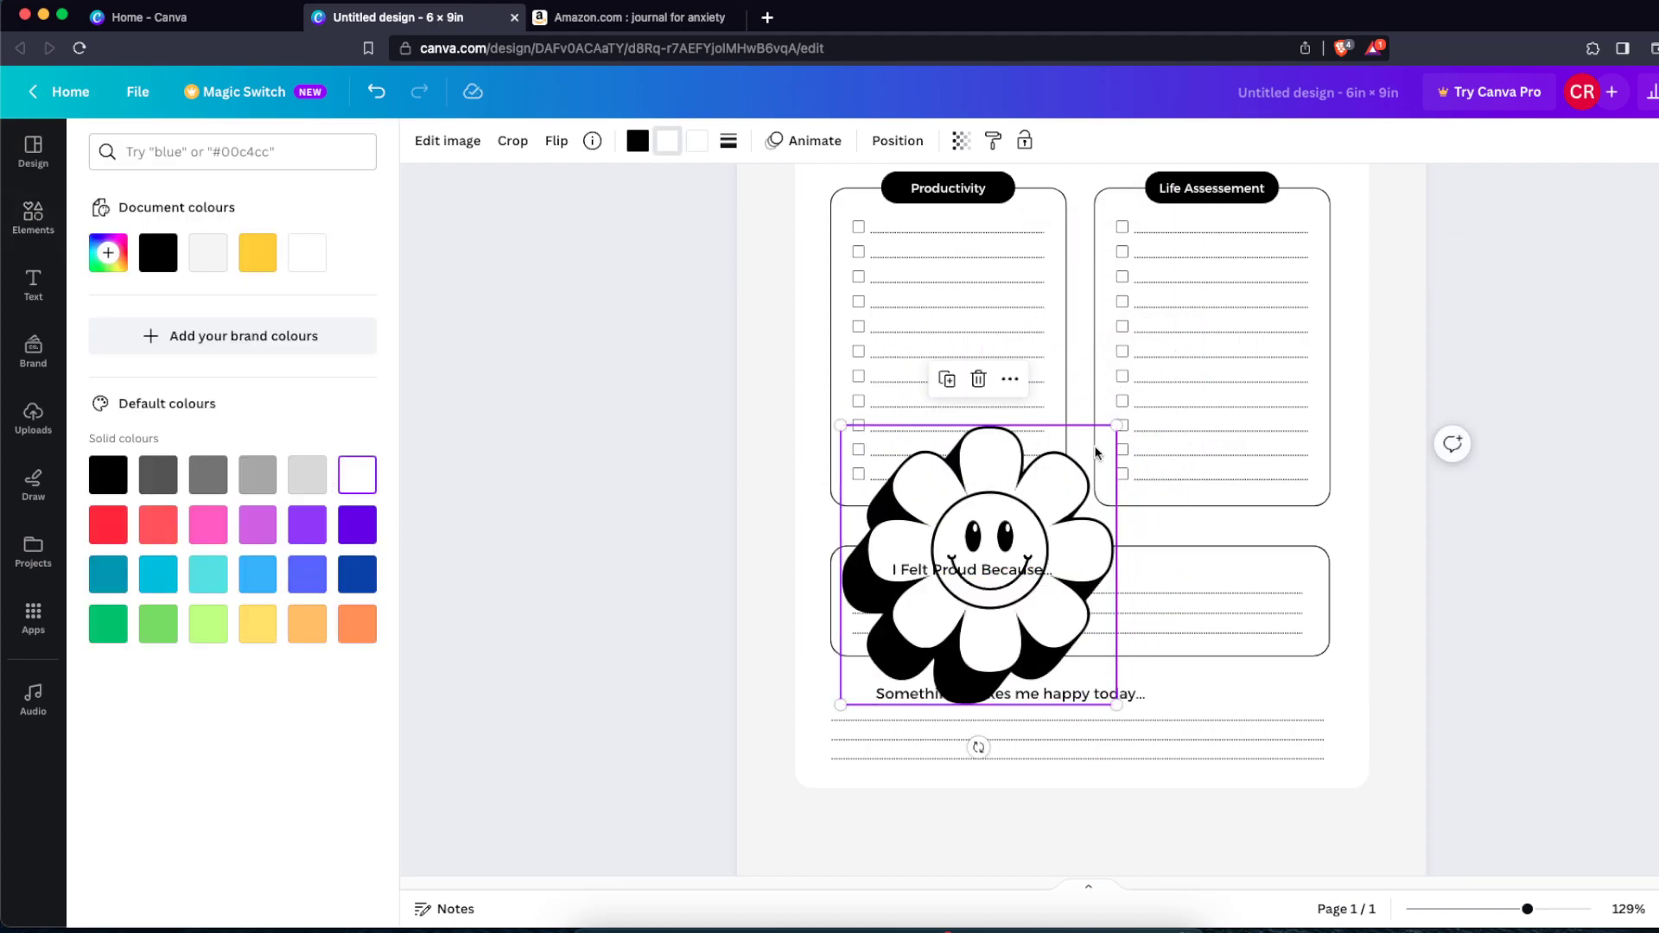
{"action": "left_click_drag", "start_coordinate": [1111, 425], "coordinate": [852, 694]}
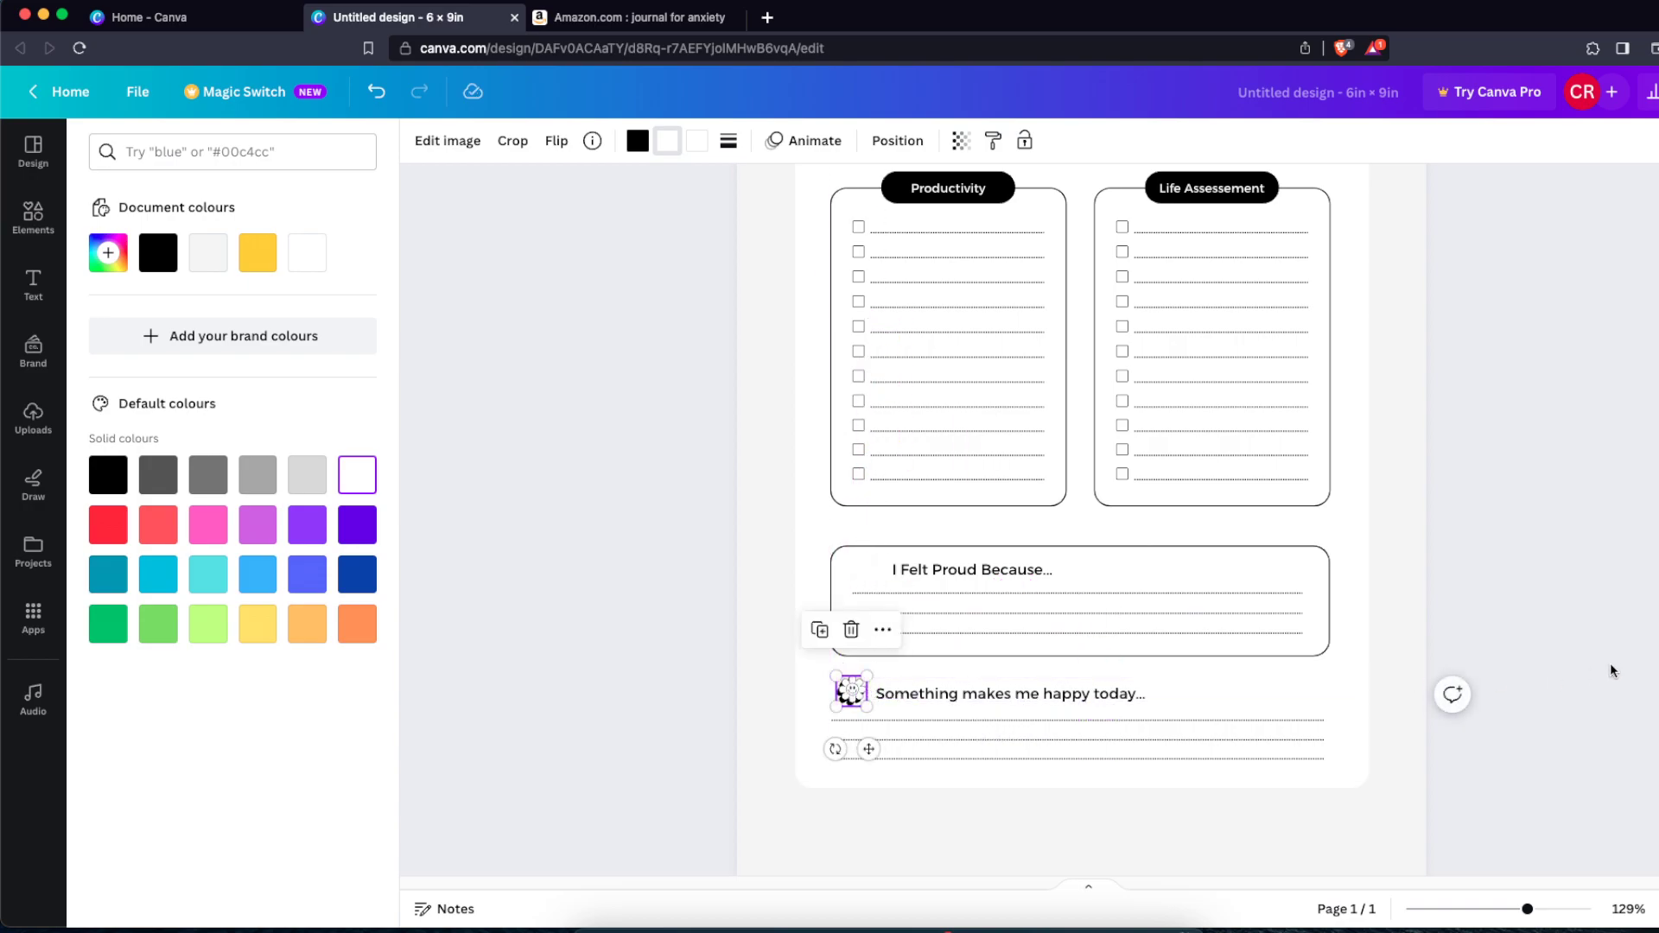
{"action": "left_click", "coordinate": [1474, 598]}
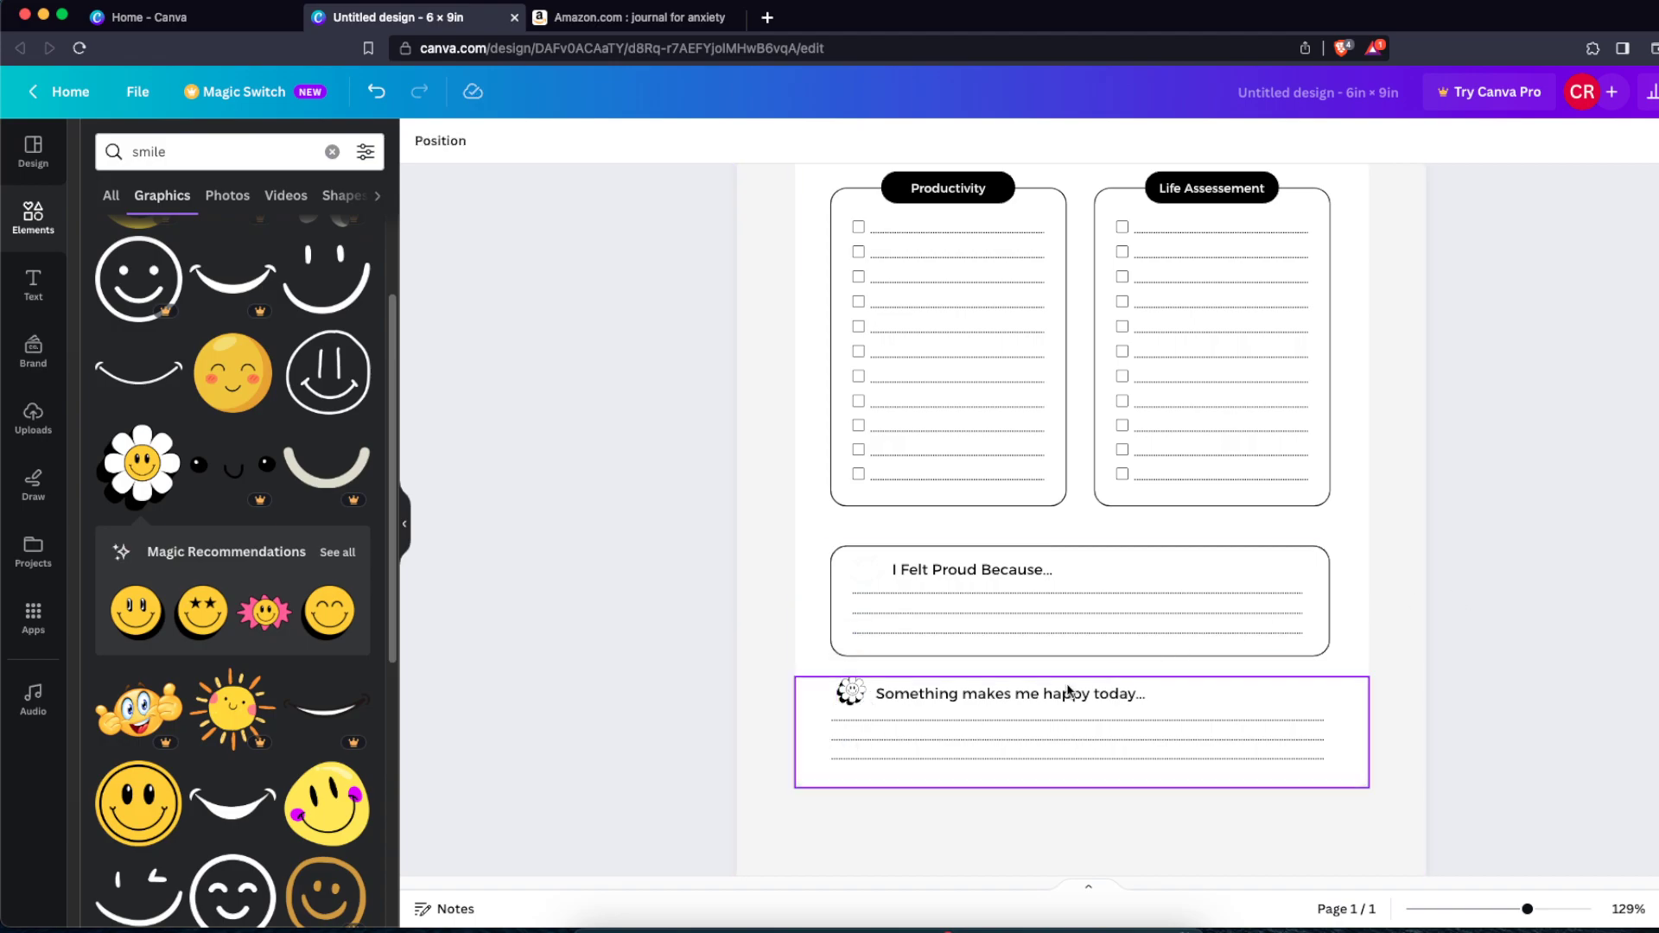
{"action": "left_click", "coordinate": [851, 692]}
{"action": "left_click_drag", "start_coordinate": [851, 692], "coordinate": [843, 692]}
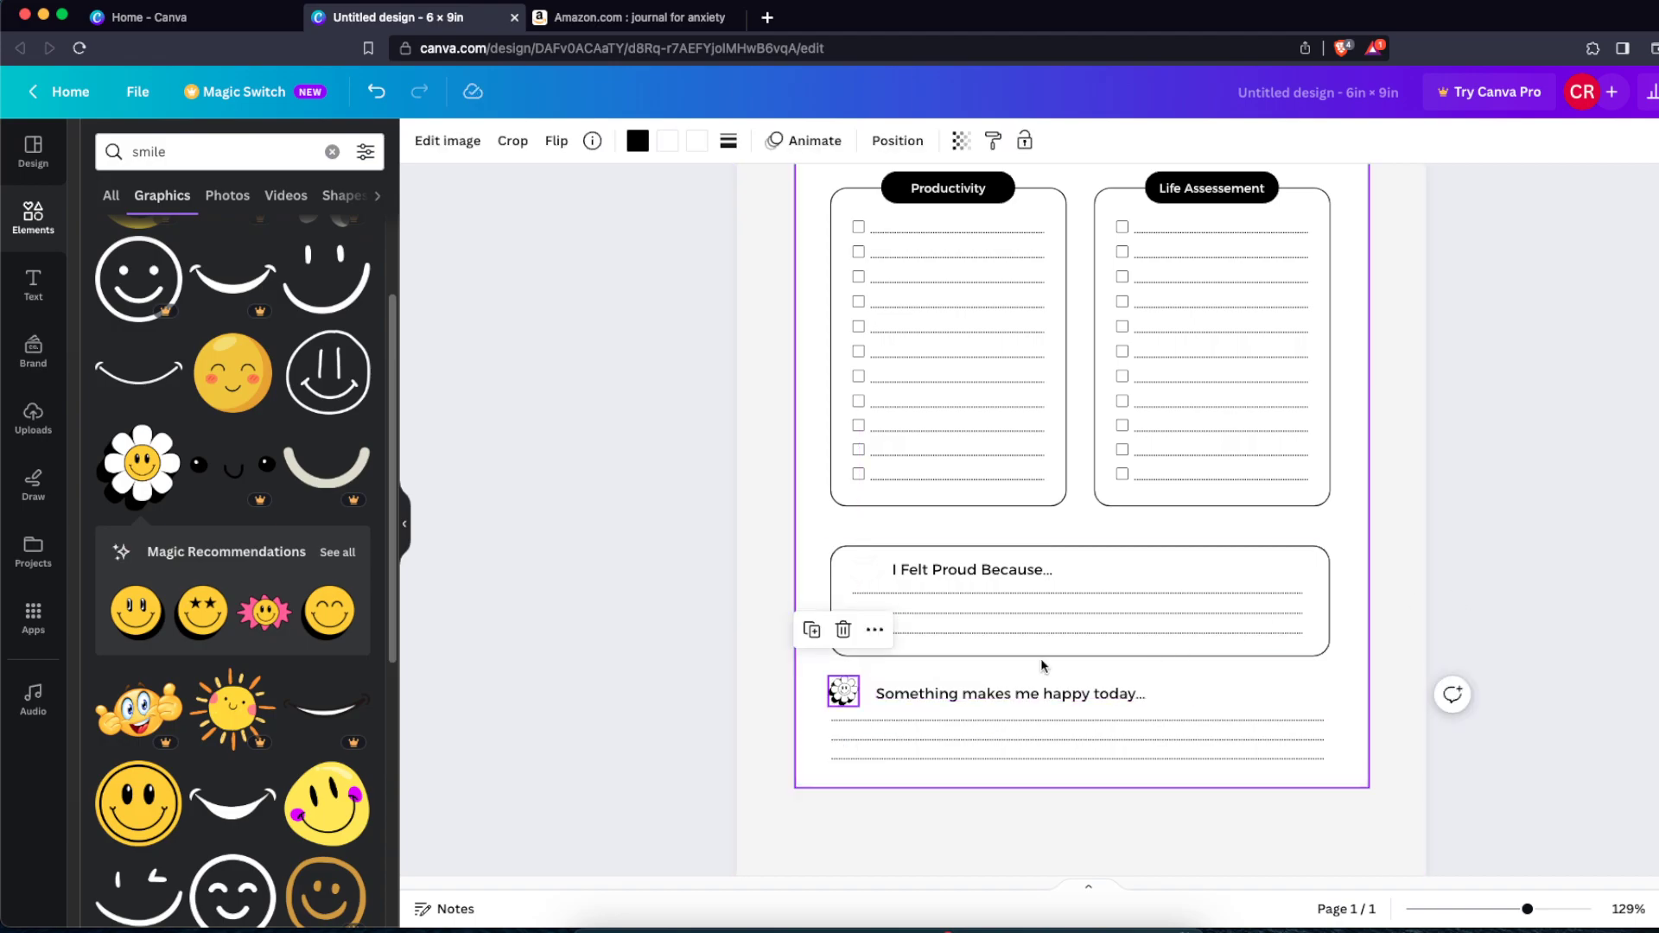
{"action": "left_click", "coordinate": [1356, 652]}
{"action": "left_click", "coordinate": [1434, 631]}
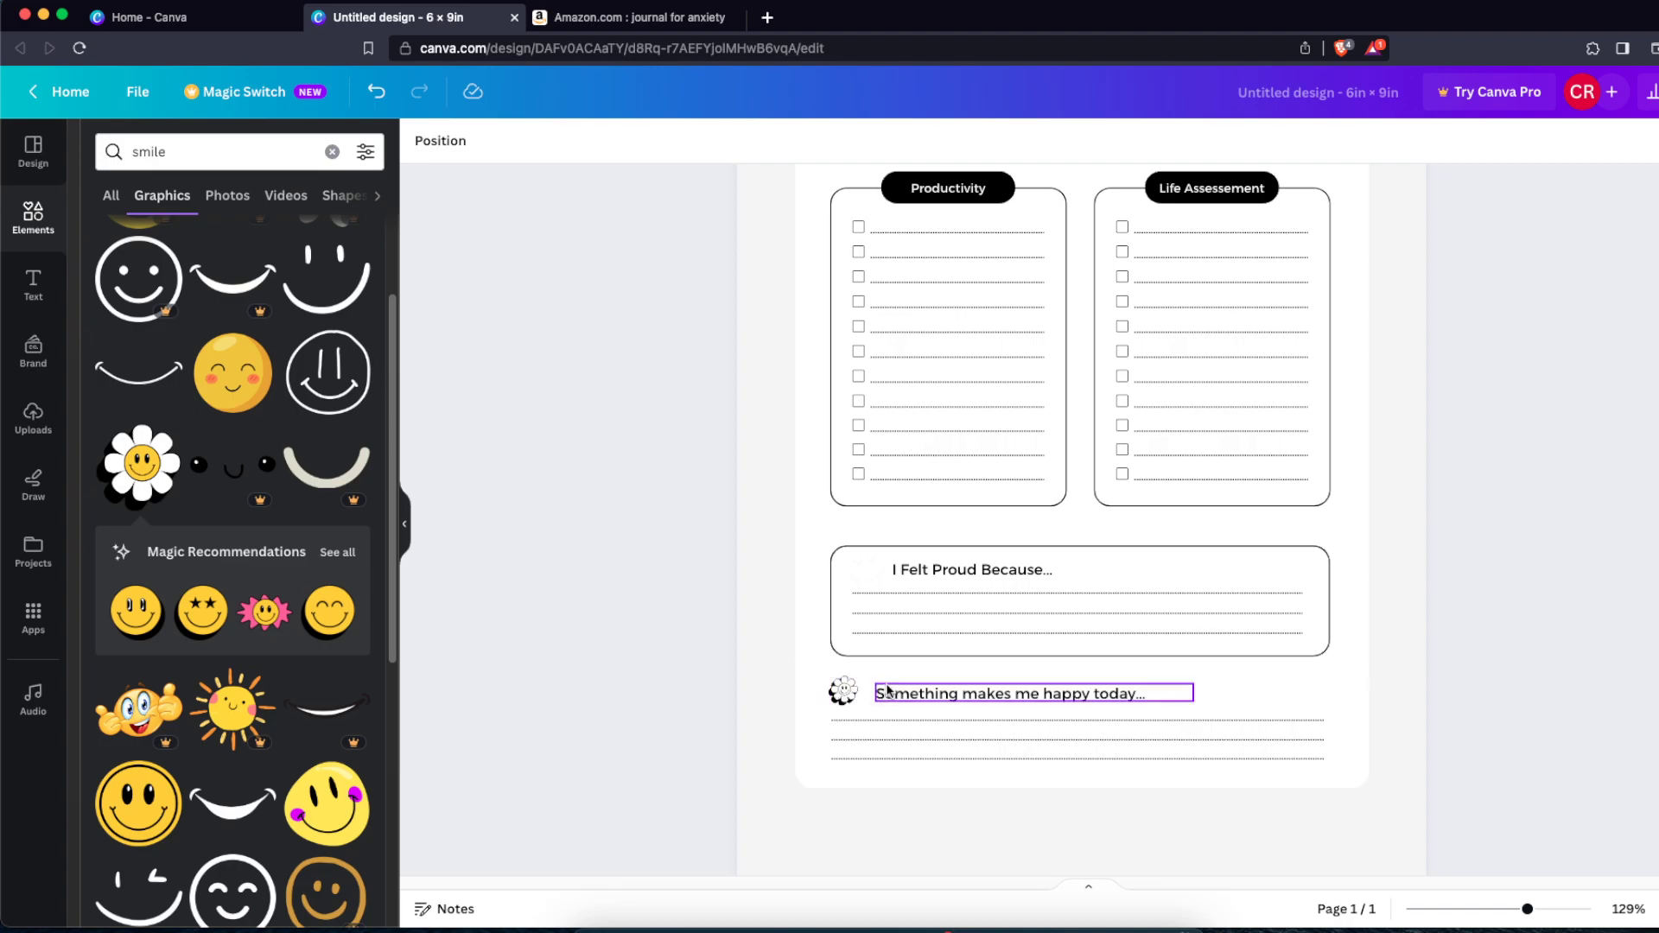
Step: Recolour the white smile graphic beside "I Felt Proud Because..." to black
{"action": "scroll", "coordinate": [1278, 678], "scroll_direction": "up", "scroll_amount": 1}
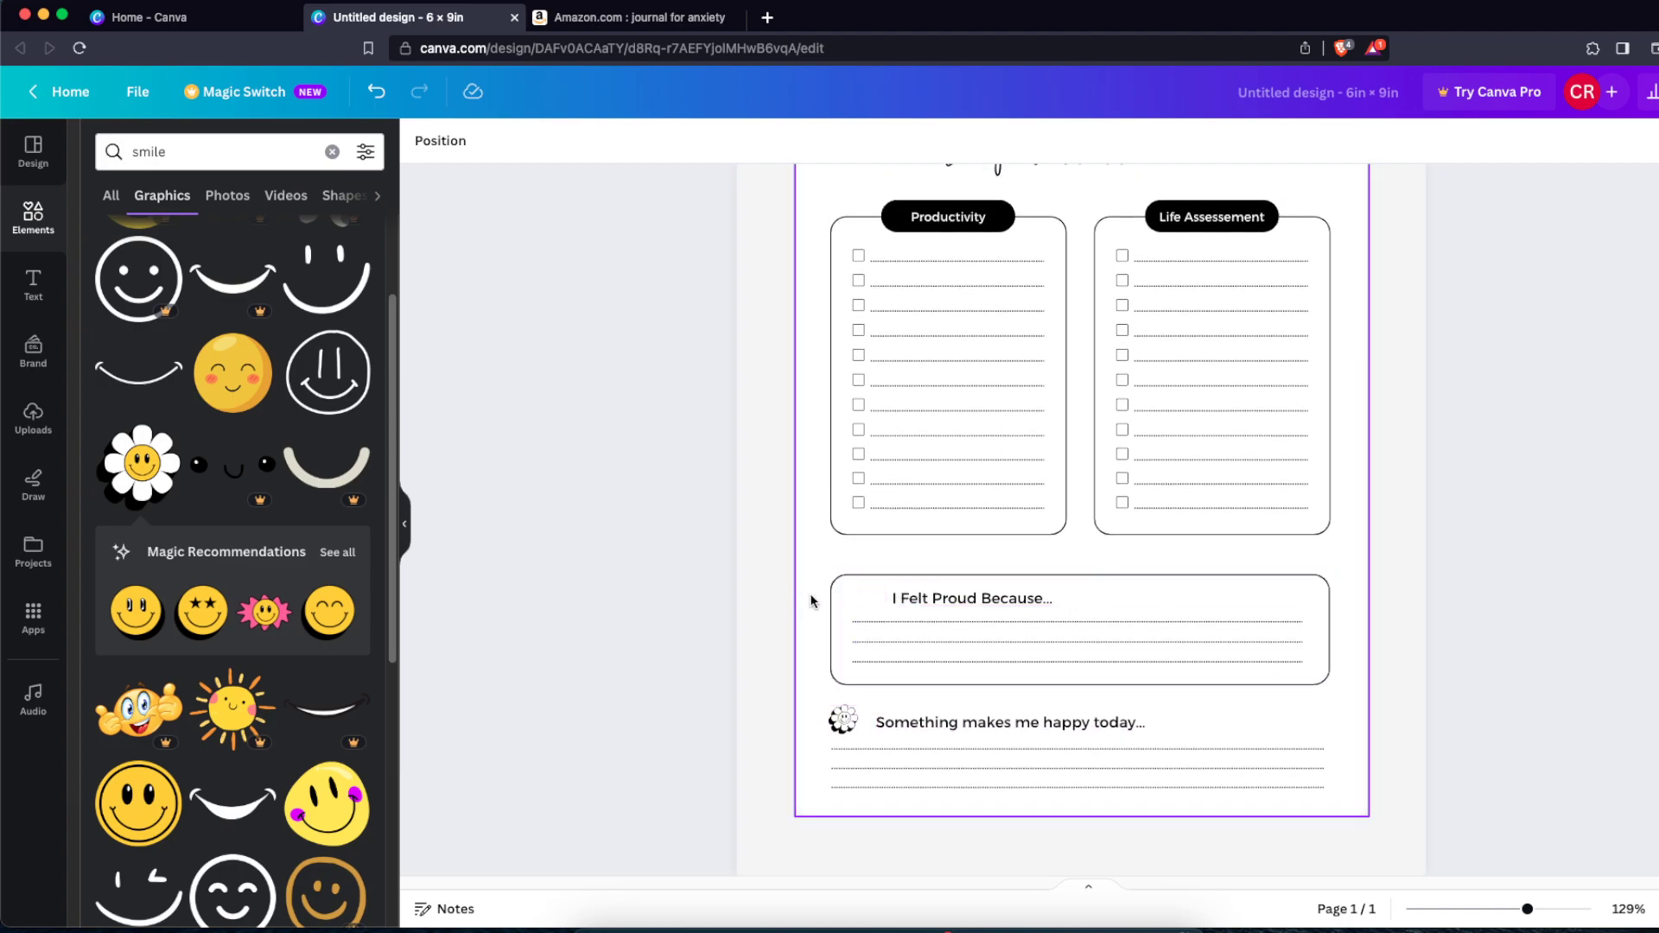
{"action": "left_click", "coordinate": [865, 596]}
{"action": "left_click", "coordinate": [637, 140]}
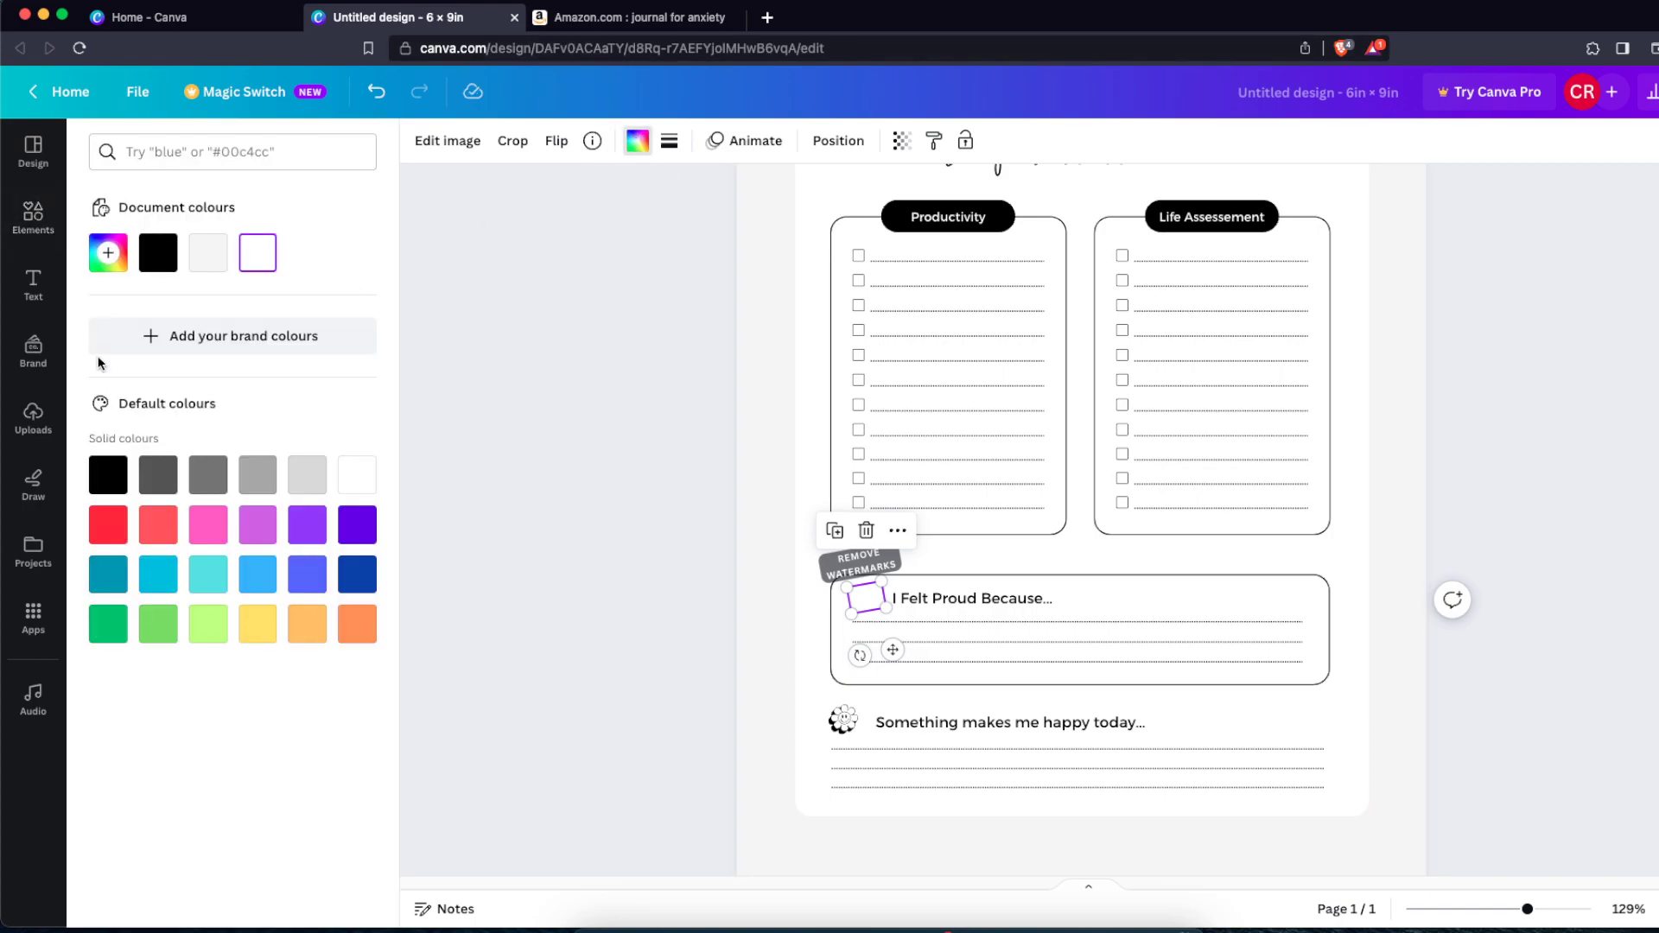
{"action": "left_click", "coordinate": [108, 475]}
{"action": "left_click", "coordinate": [761, 676]}
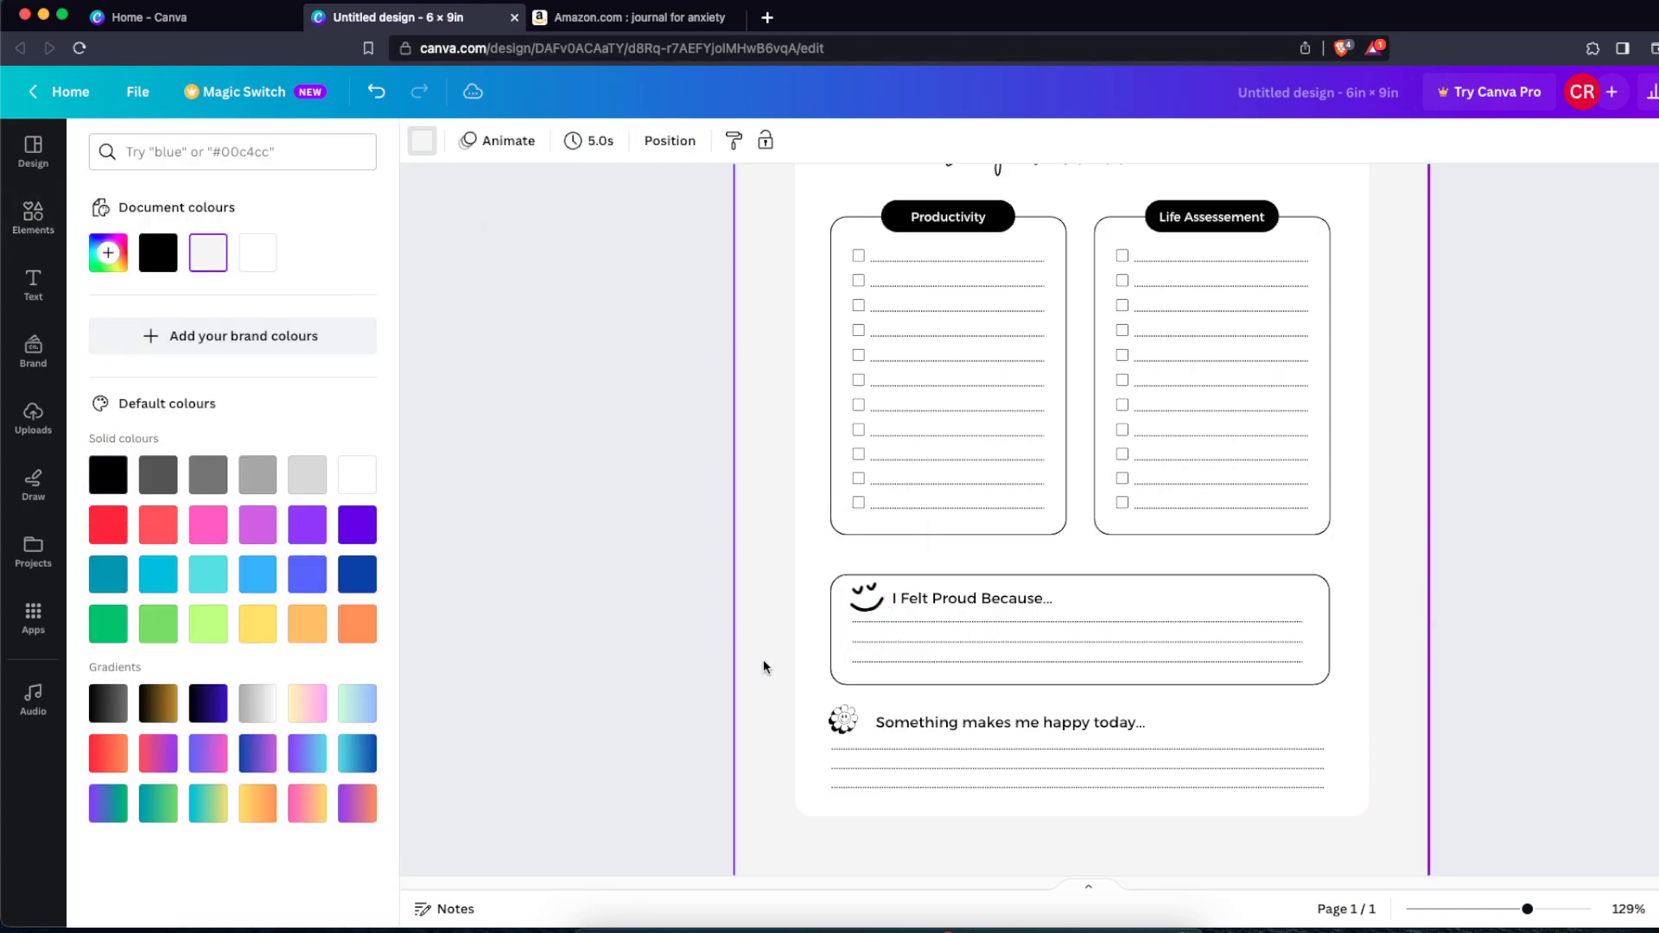
Step: Replace the smile graphic beside "I Felt Proud Because..." with the hand-drawn smile with two line eyes, scaled to icon size
{"action": "left_click", "coordinate": [868, 602]}
{"action": "key", "text": "Delete"}
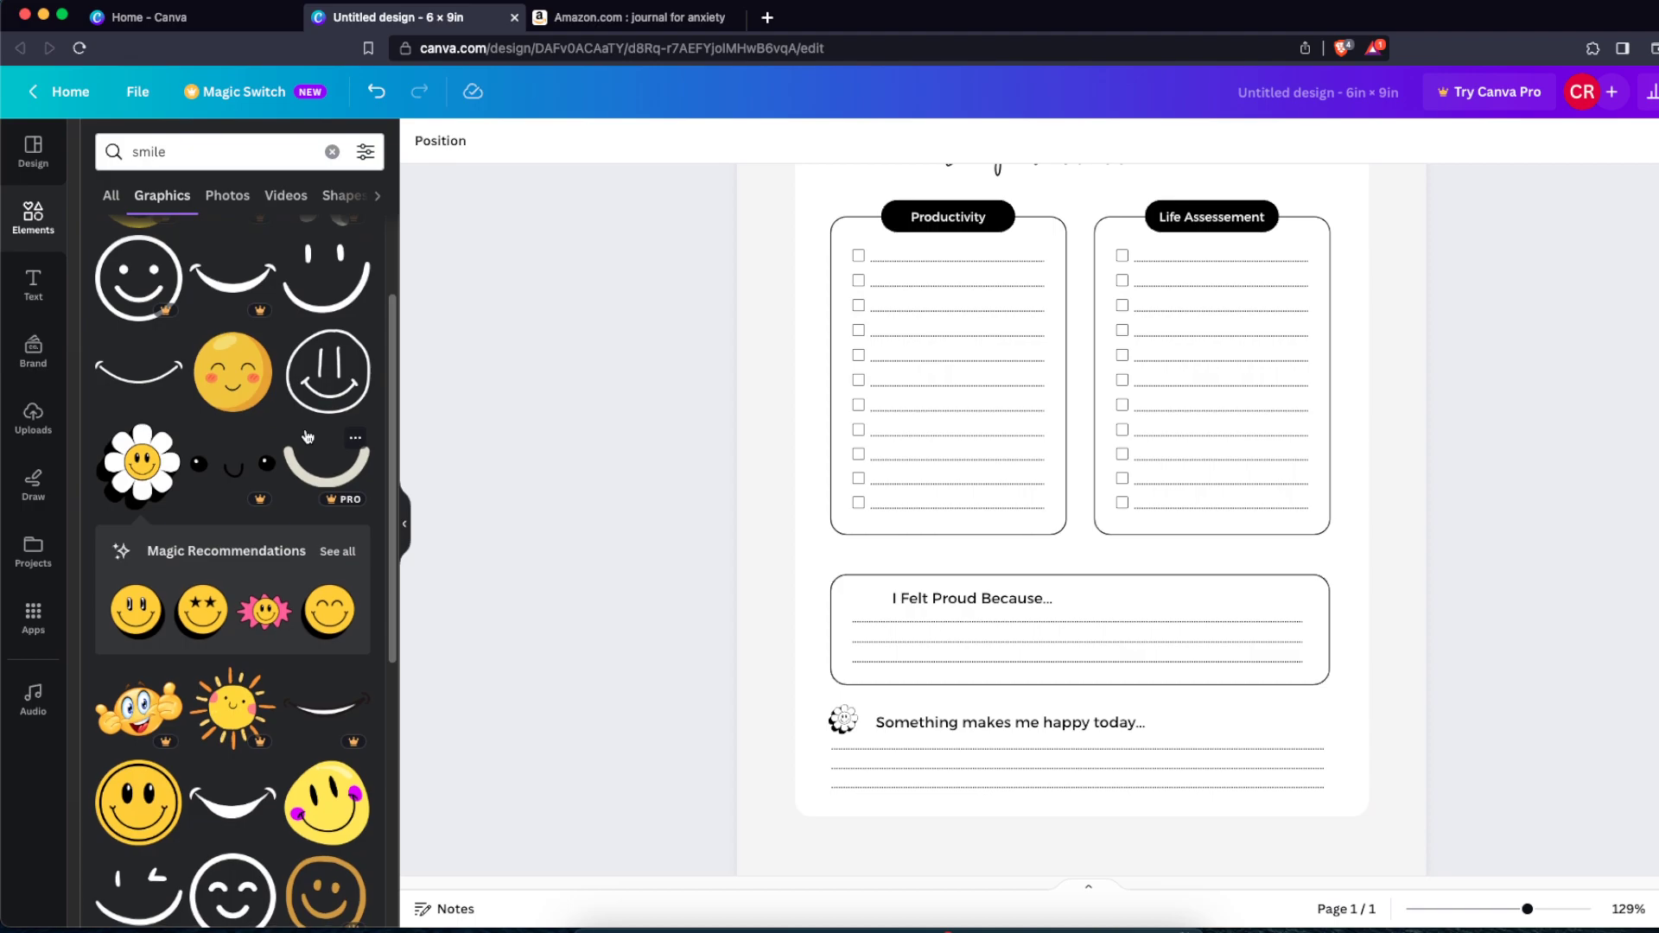
{"action": "scroll", "coordinate": [248, 432], "scroll_direction": "down", "scroll_amount": 5}
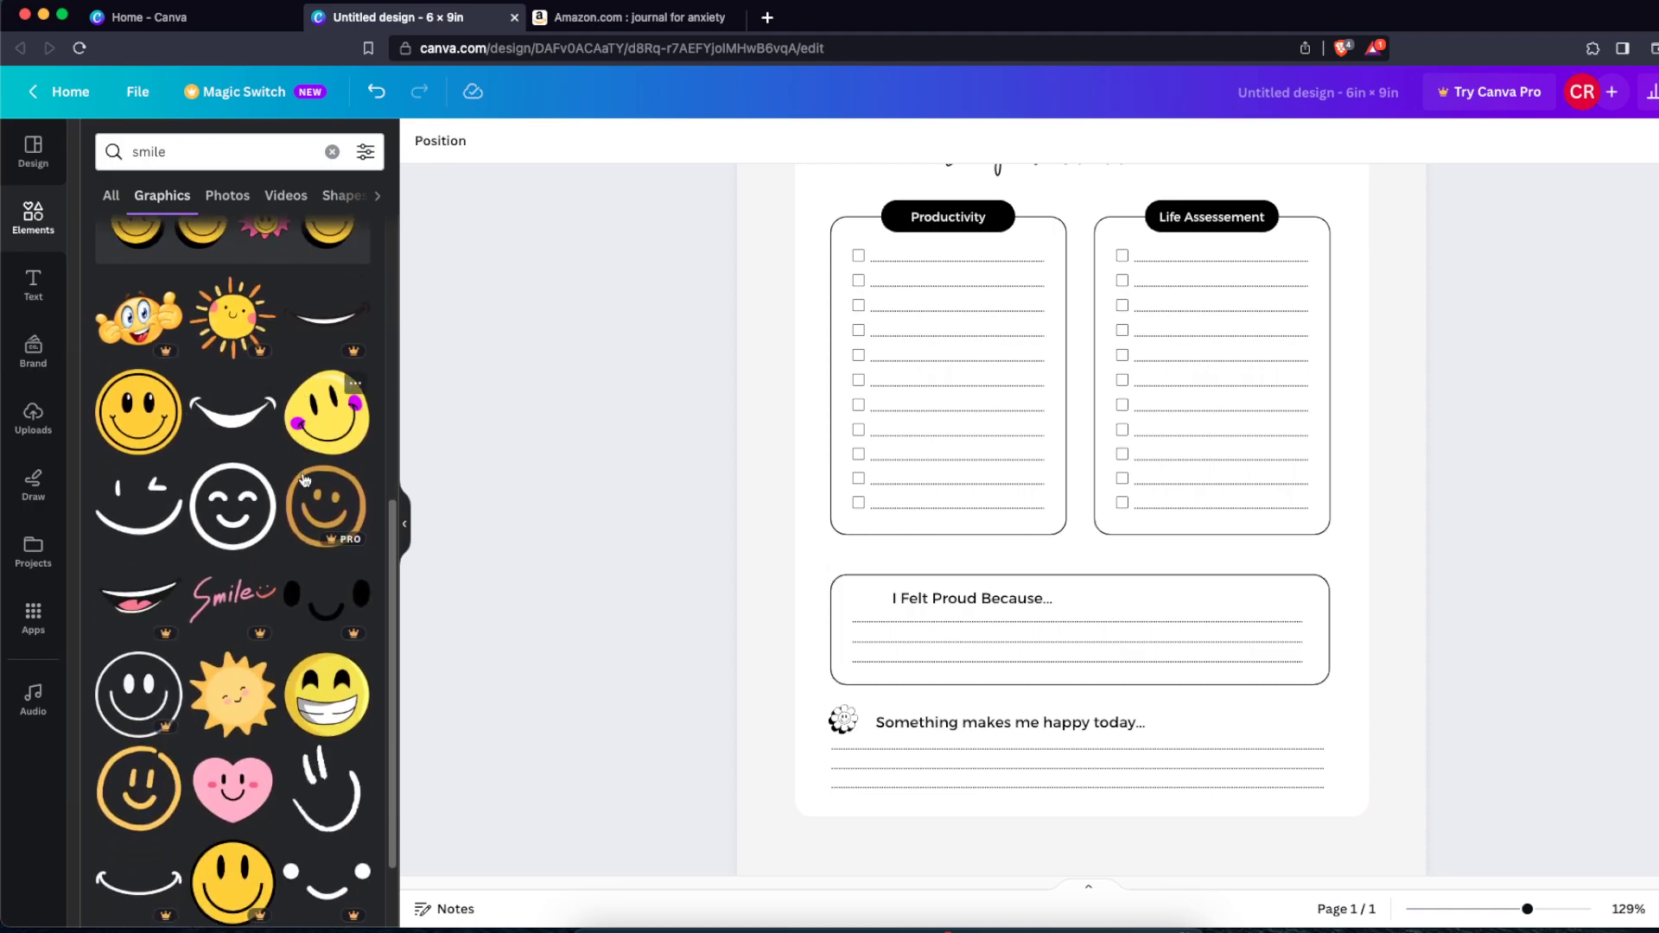
{"action": "scroll", "coordinate": [218, 603], "scroll_direction": "down", "scroll_amount": 3}
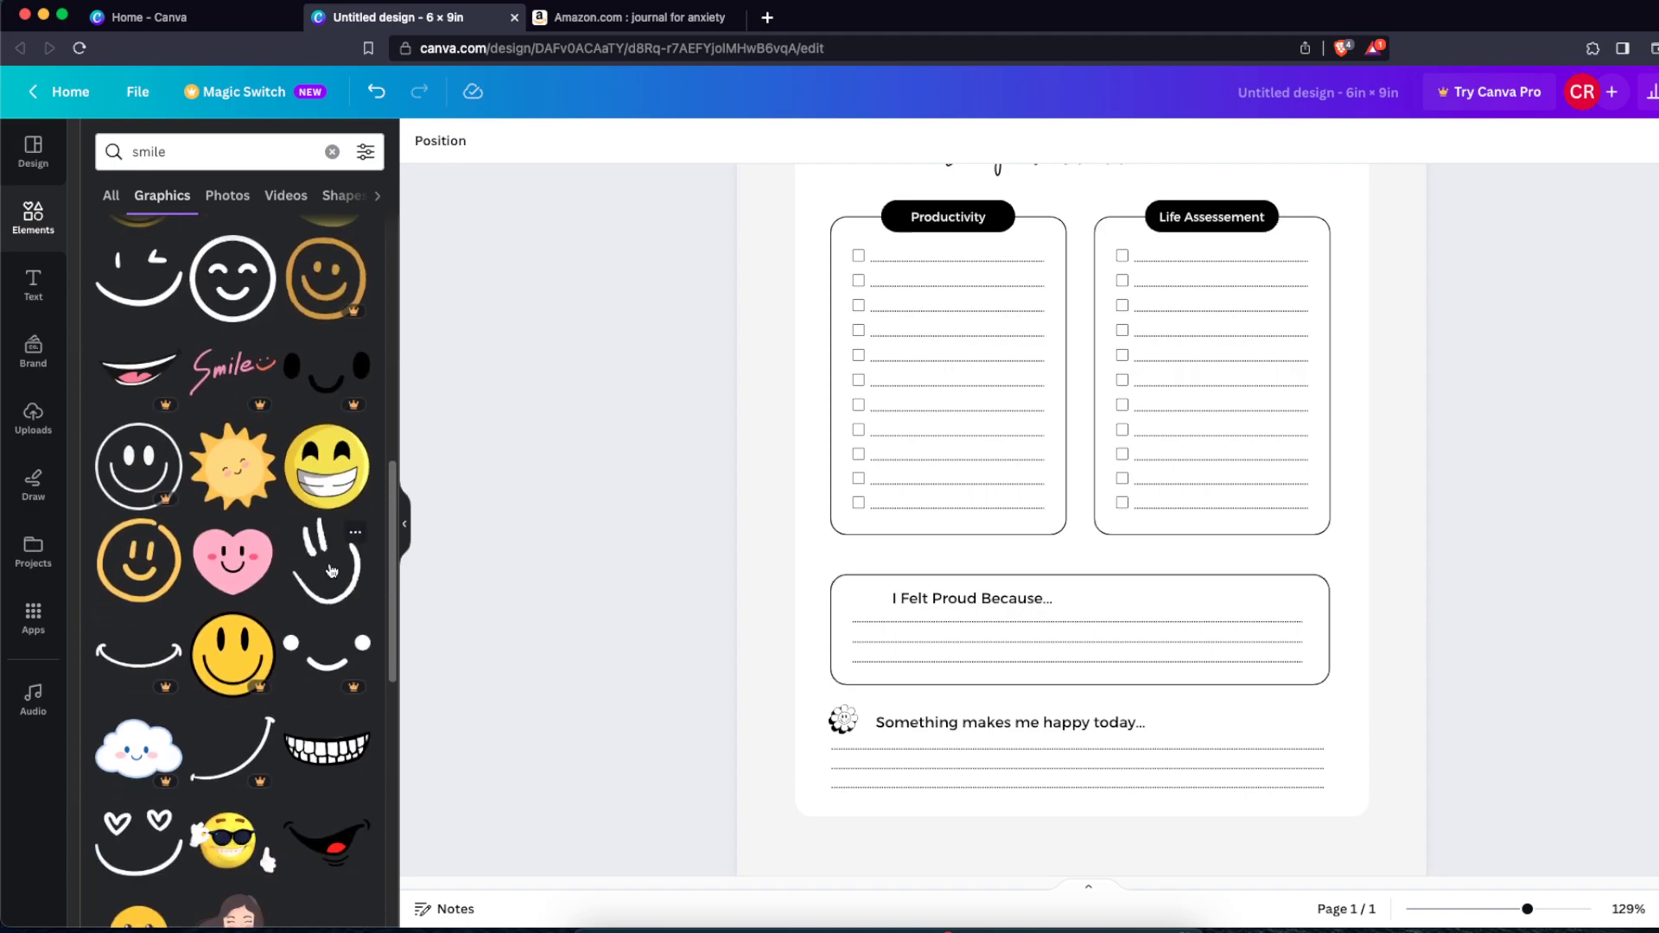
{"action": "left_click", "coordinate": [325, 560]}
{"action": "left_click_drag", "start_coordinate": [1164, 306], "coordinate": [868, 603]}
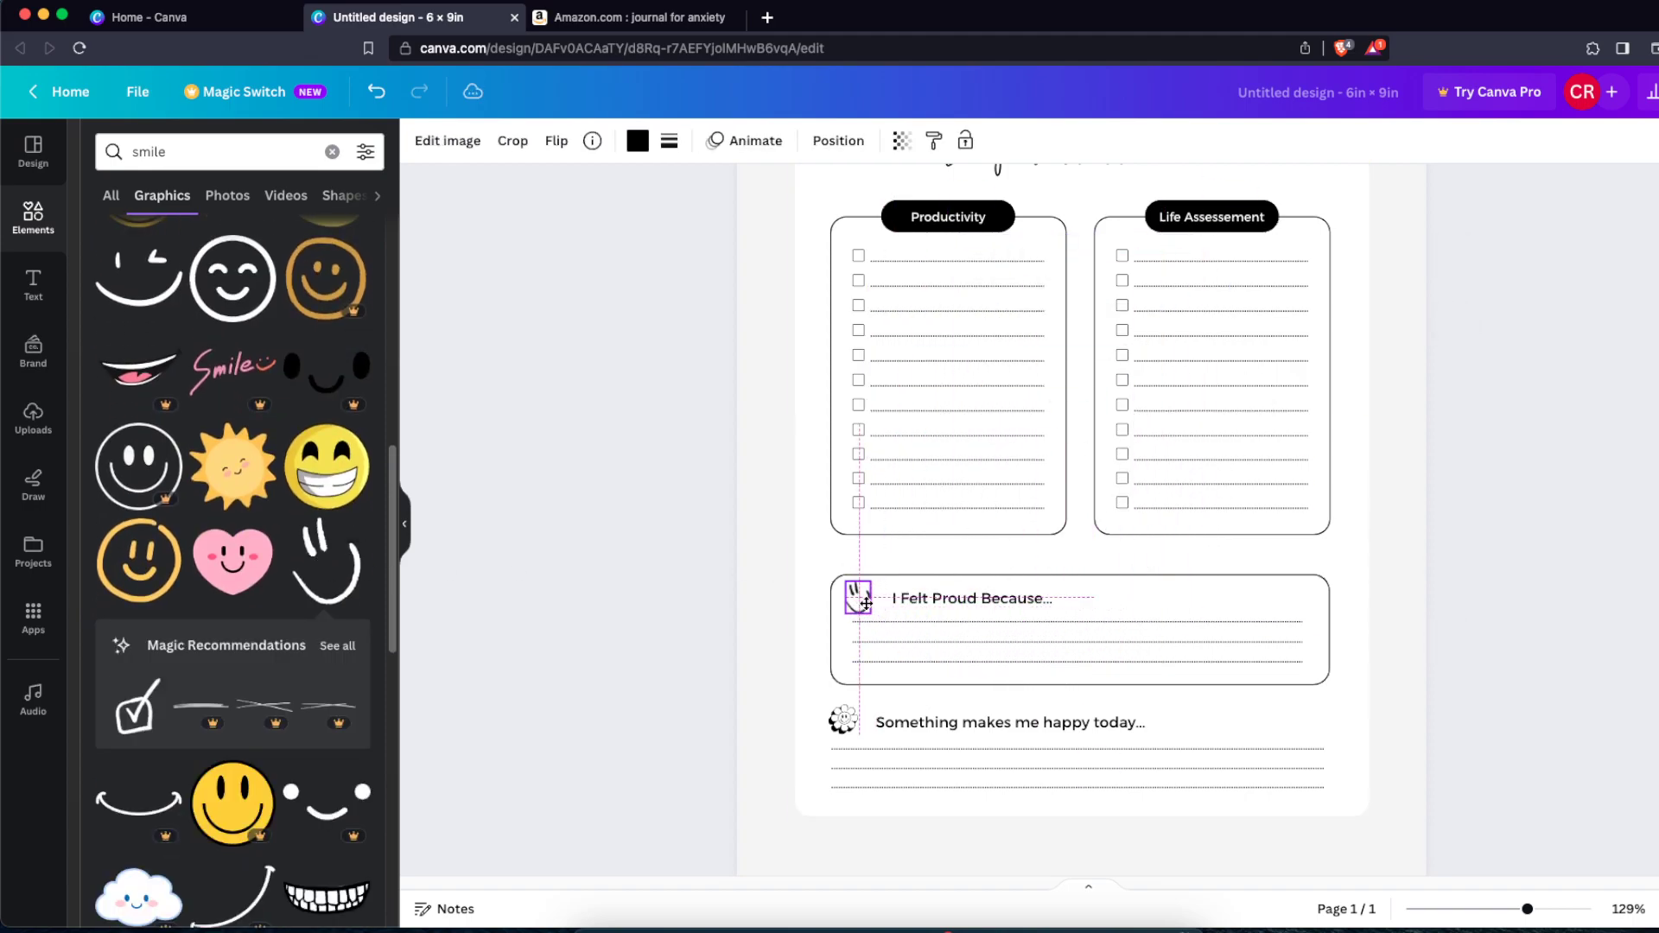
{"action": "left_click", "coordinate": [1518, 614]}
Step: Search the graphics elements for "anxiety" and look through the results for a fitting illustration
{"action": "scroll", "coordinate": [1462, 546], "scroll_direction": "up", "scroll_amount": 1}
{"action": "scroll", "coordinate": [1461, 551], "scroll_direction": "up", "scroll_amount": 3}
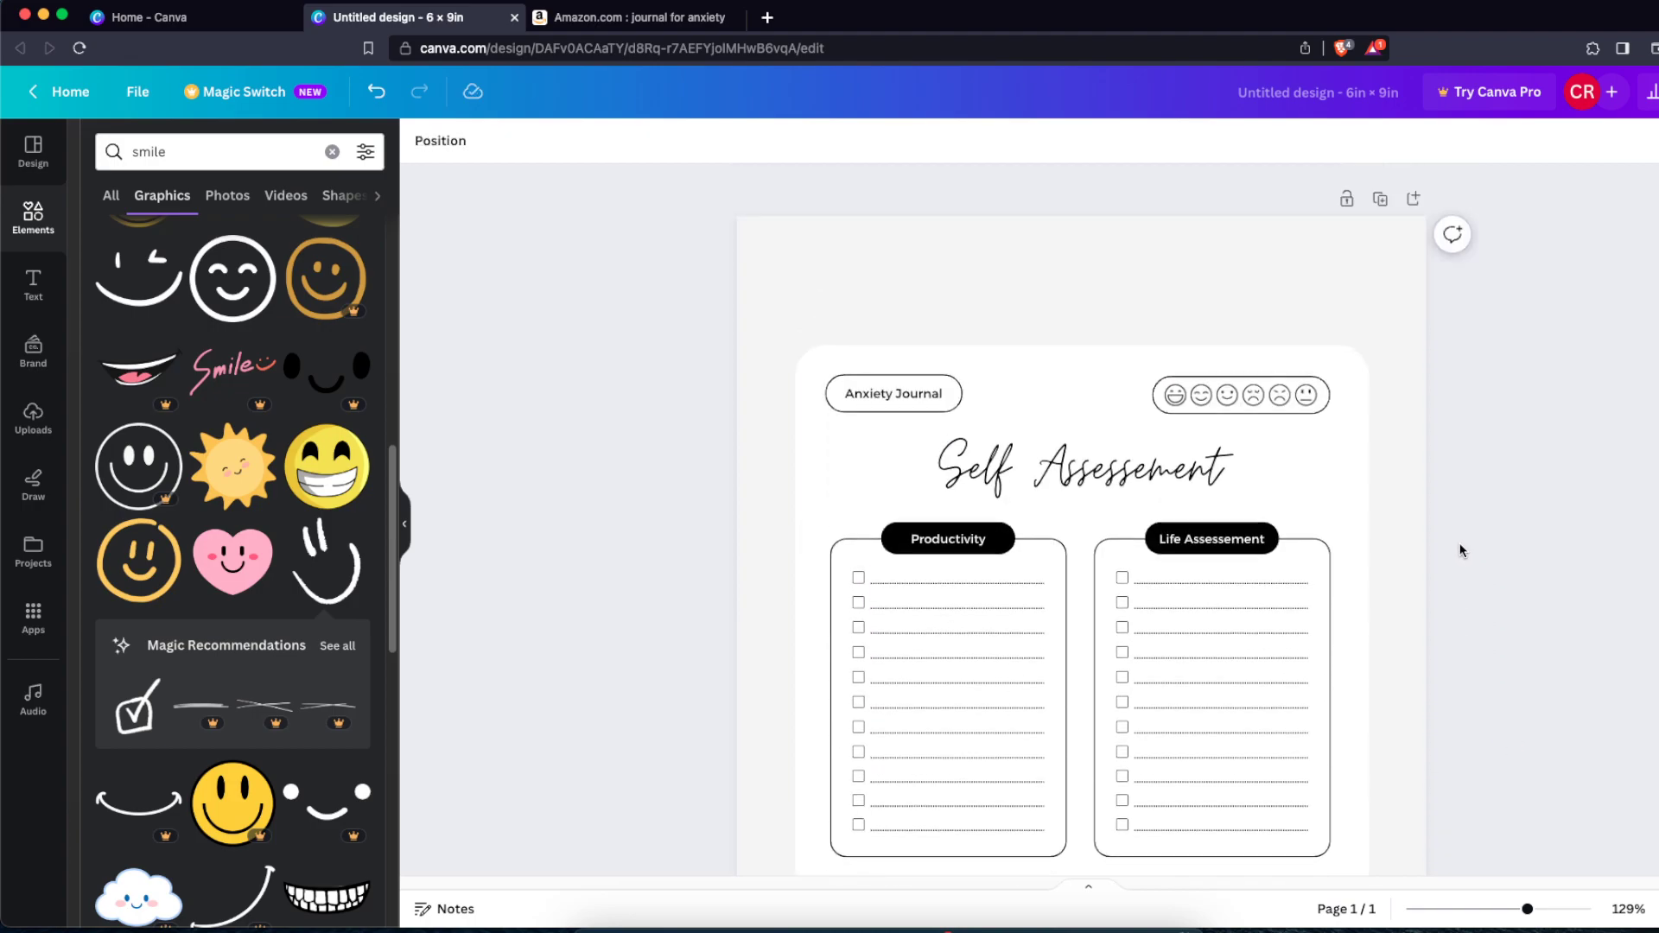
{"action": "left_click_drag", "start_coordinate": [1526, 910], "coordinate": [1499, 910]}
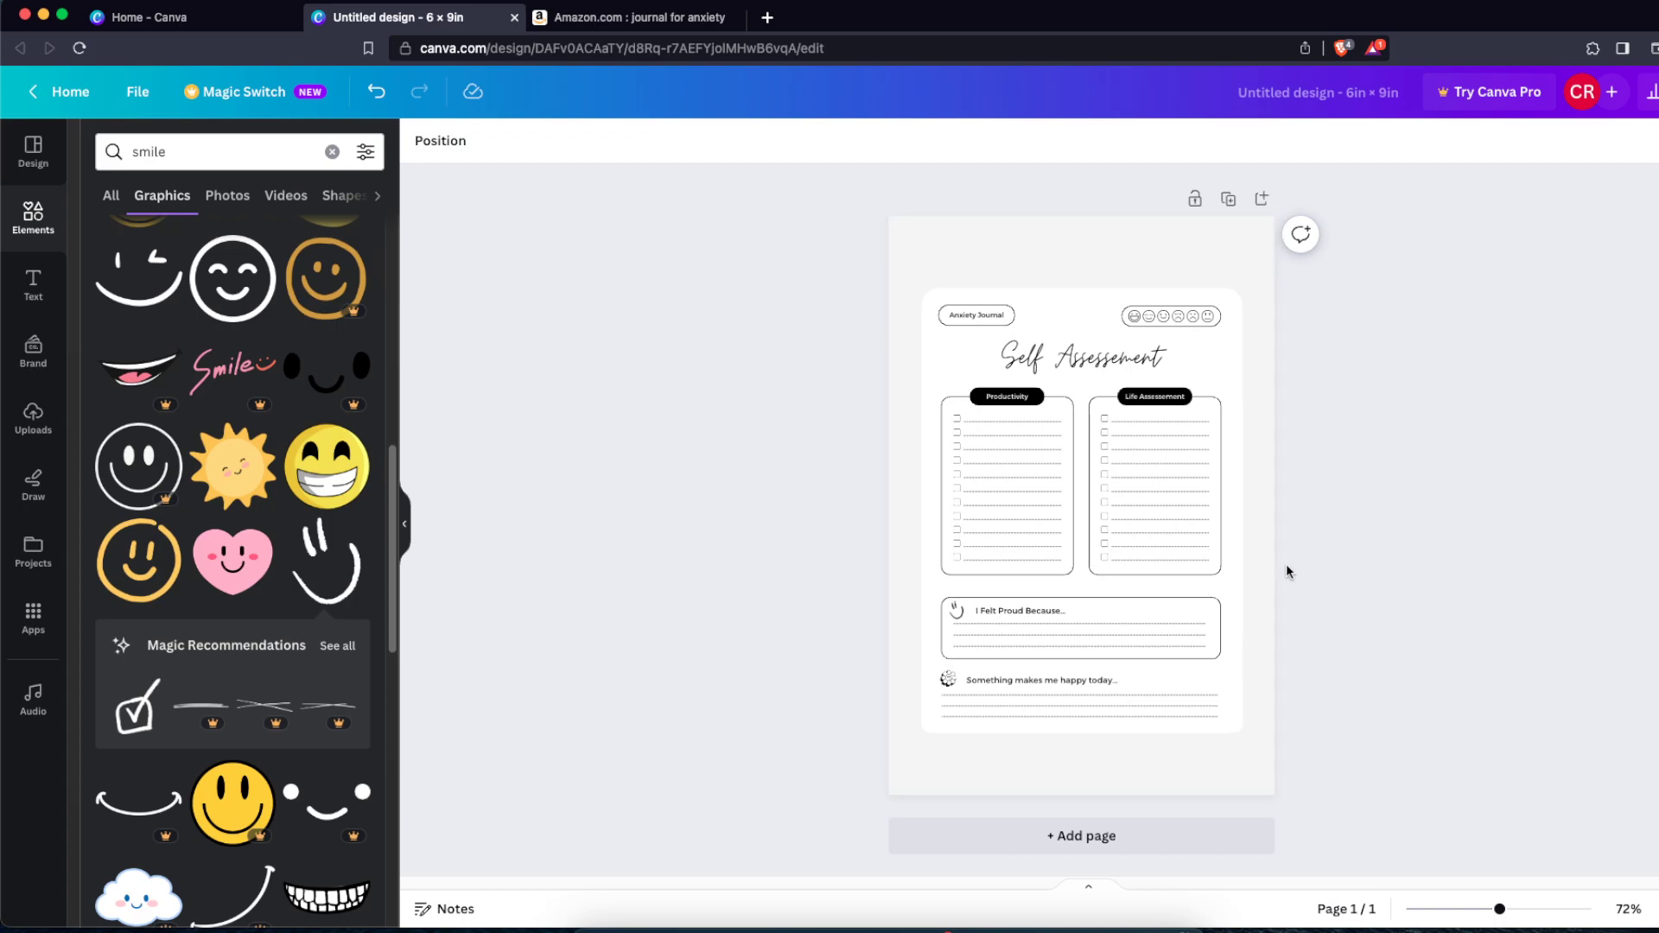
{"action": "left_click", "coordinate": [149, 152]}
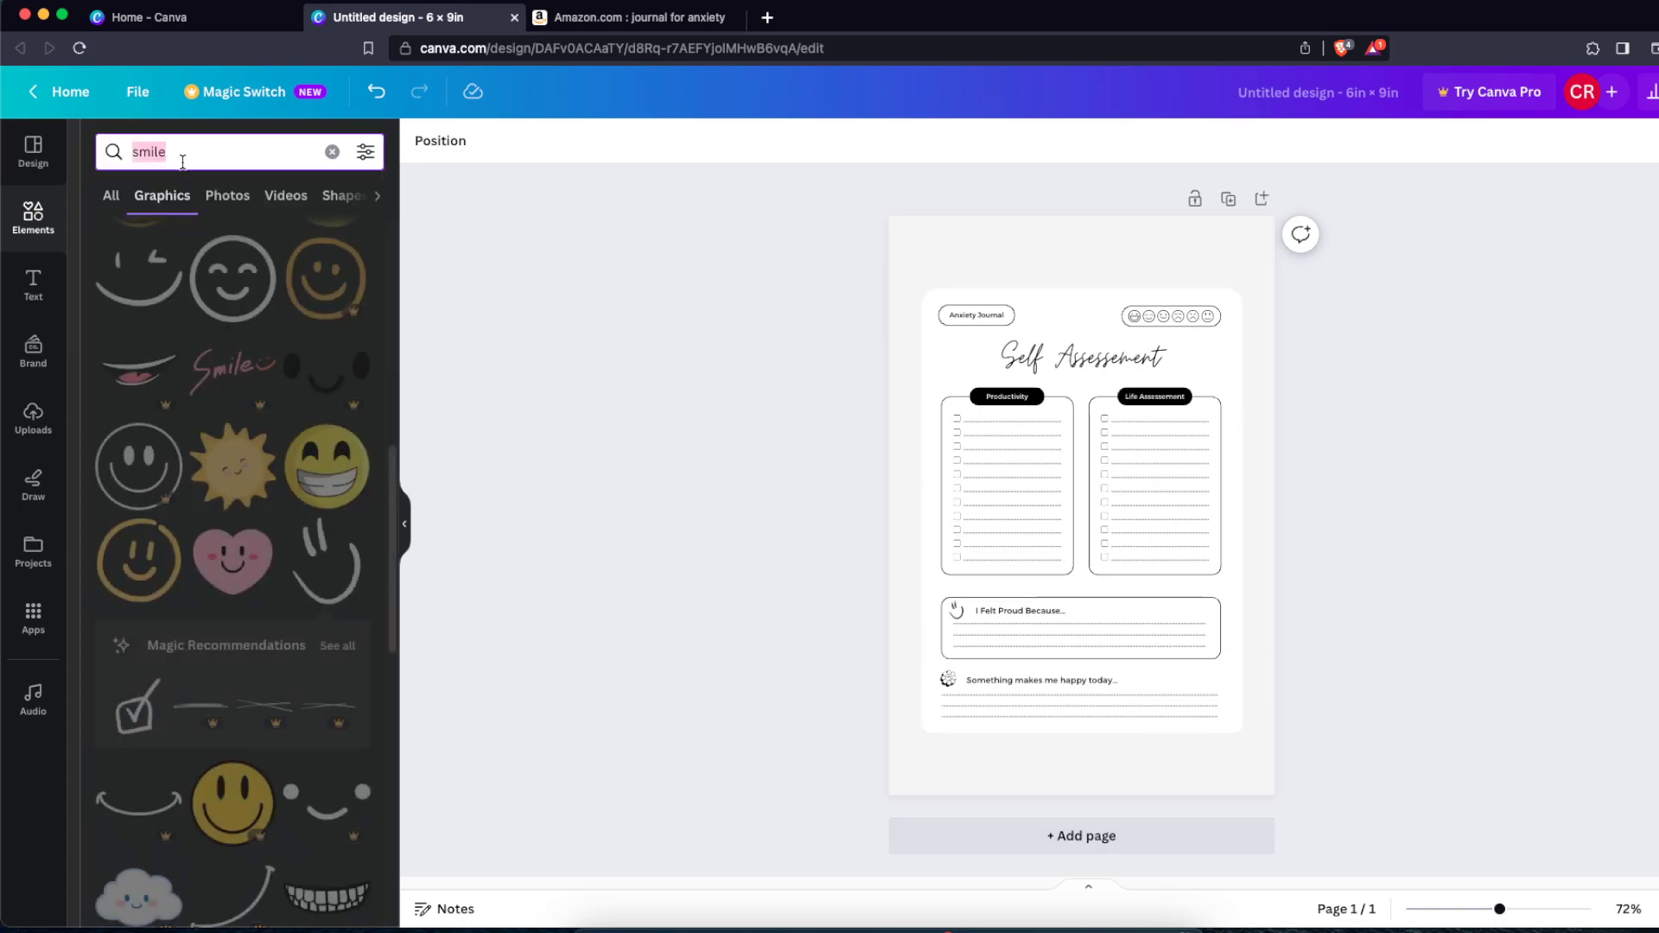
{"action": "type", "text": "anxiety"}
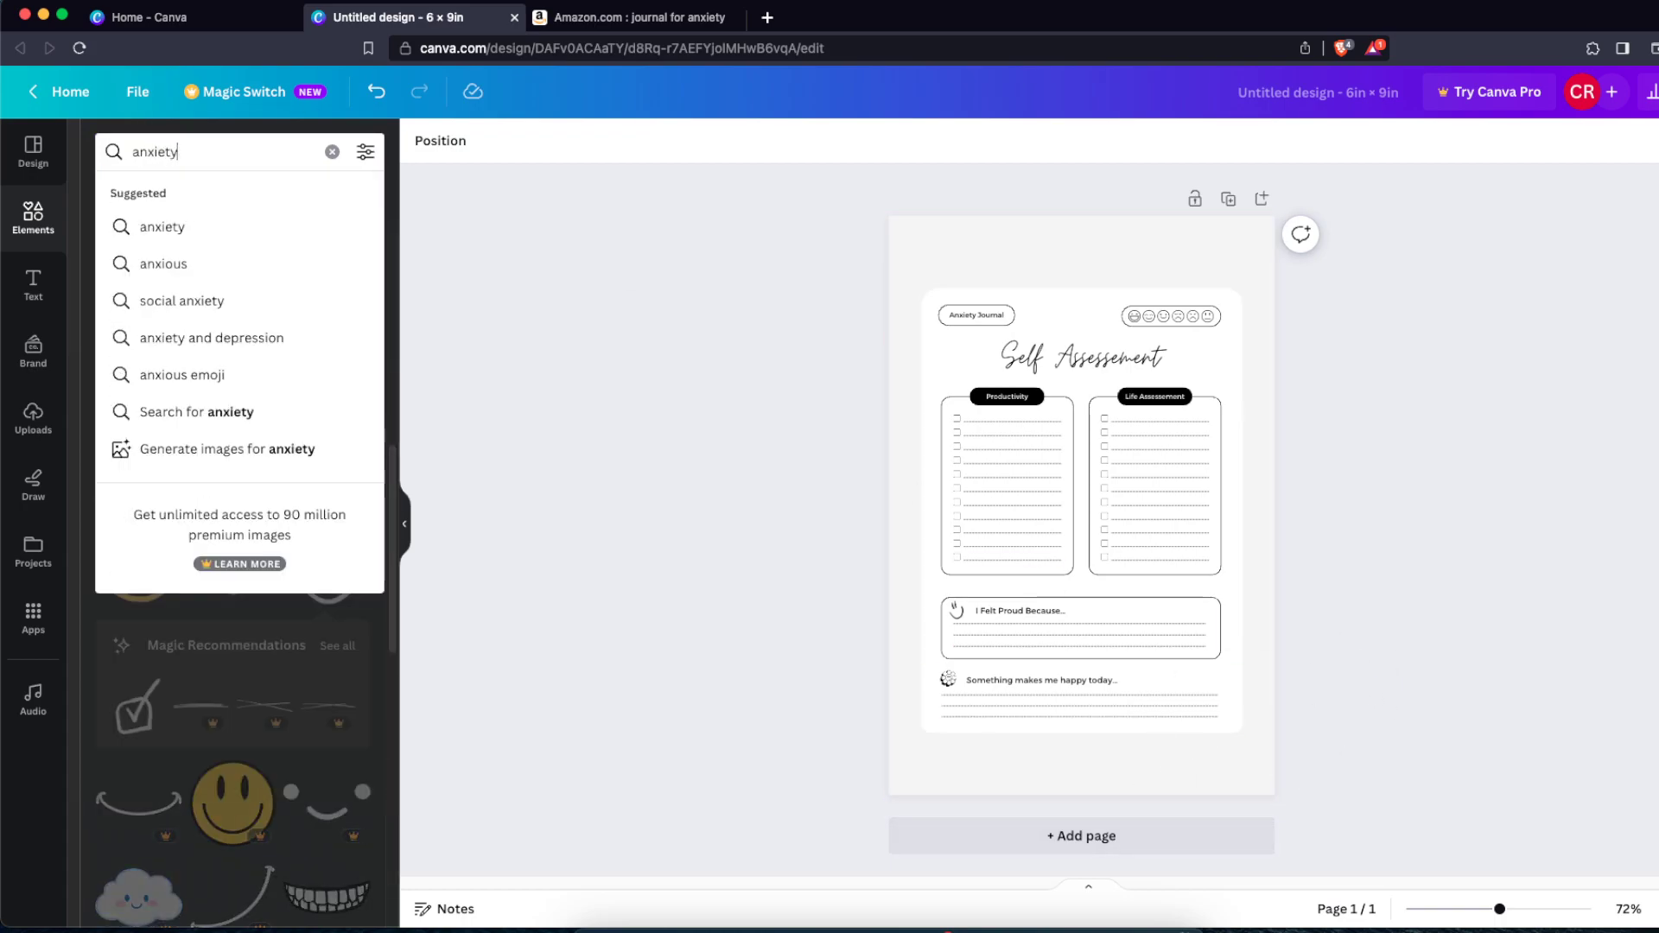
{"action": "key", "text": "Return"}
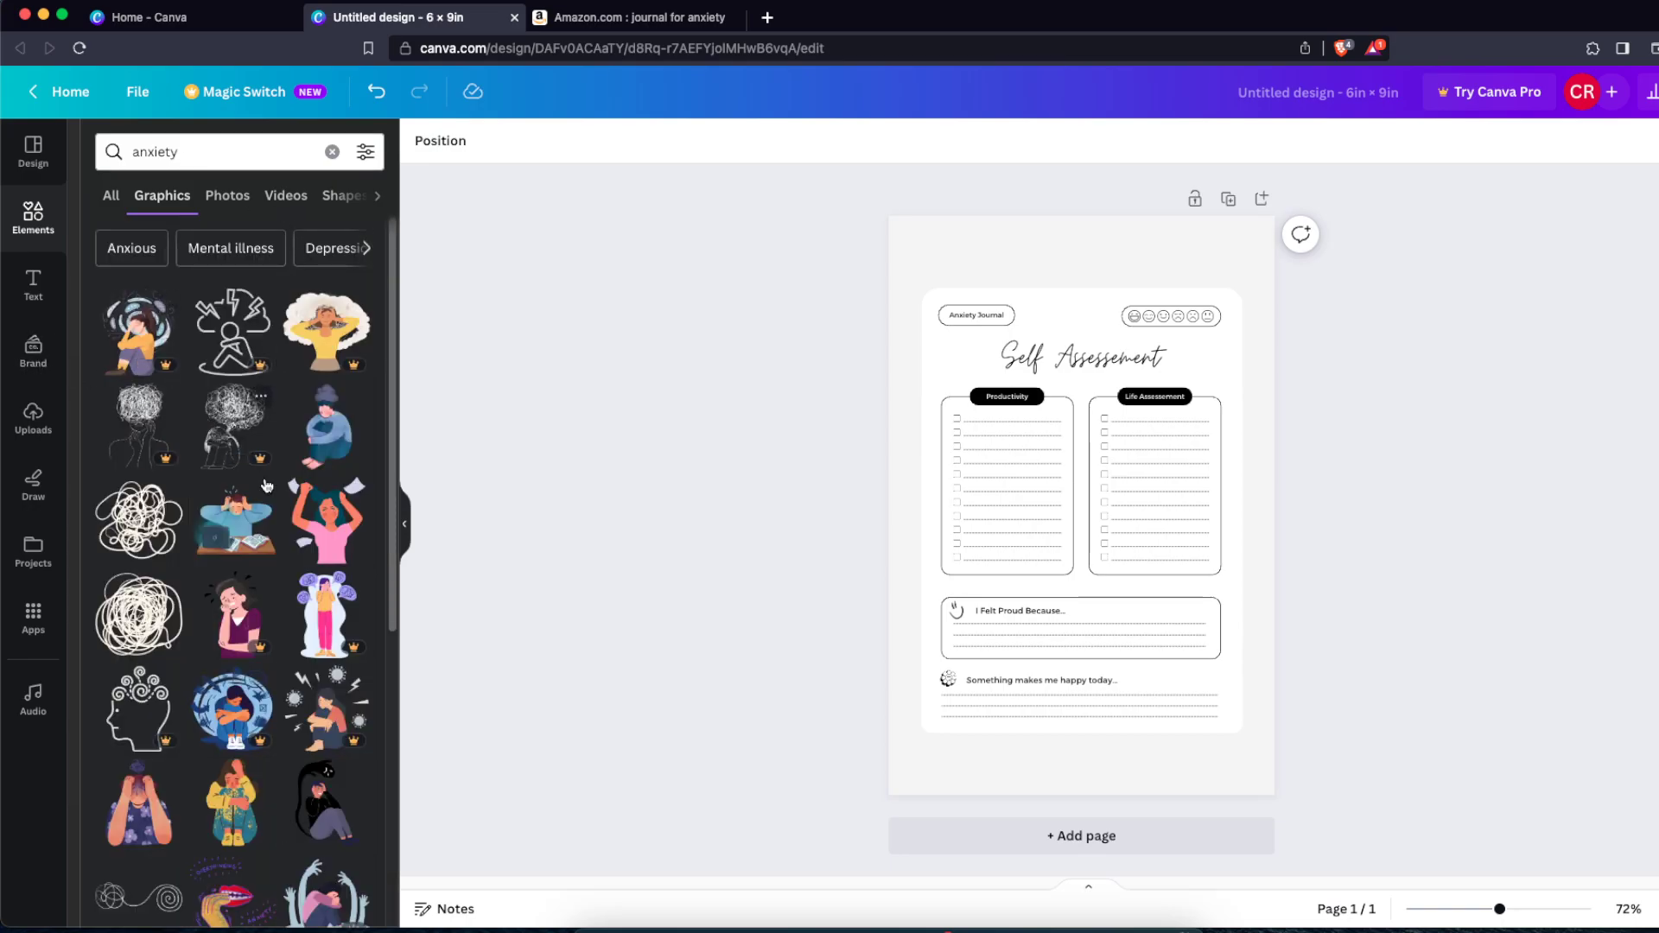
{"action": "scroll", "coordinate": [265, 483], "scroll_direction": "down", "scroll_amount": 6}
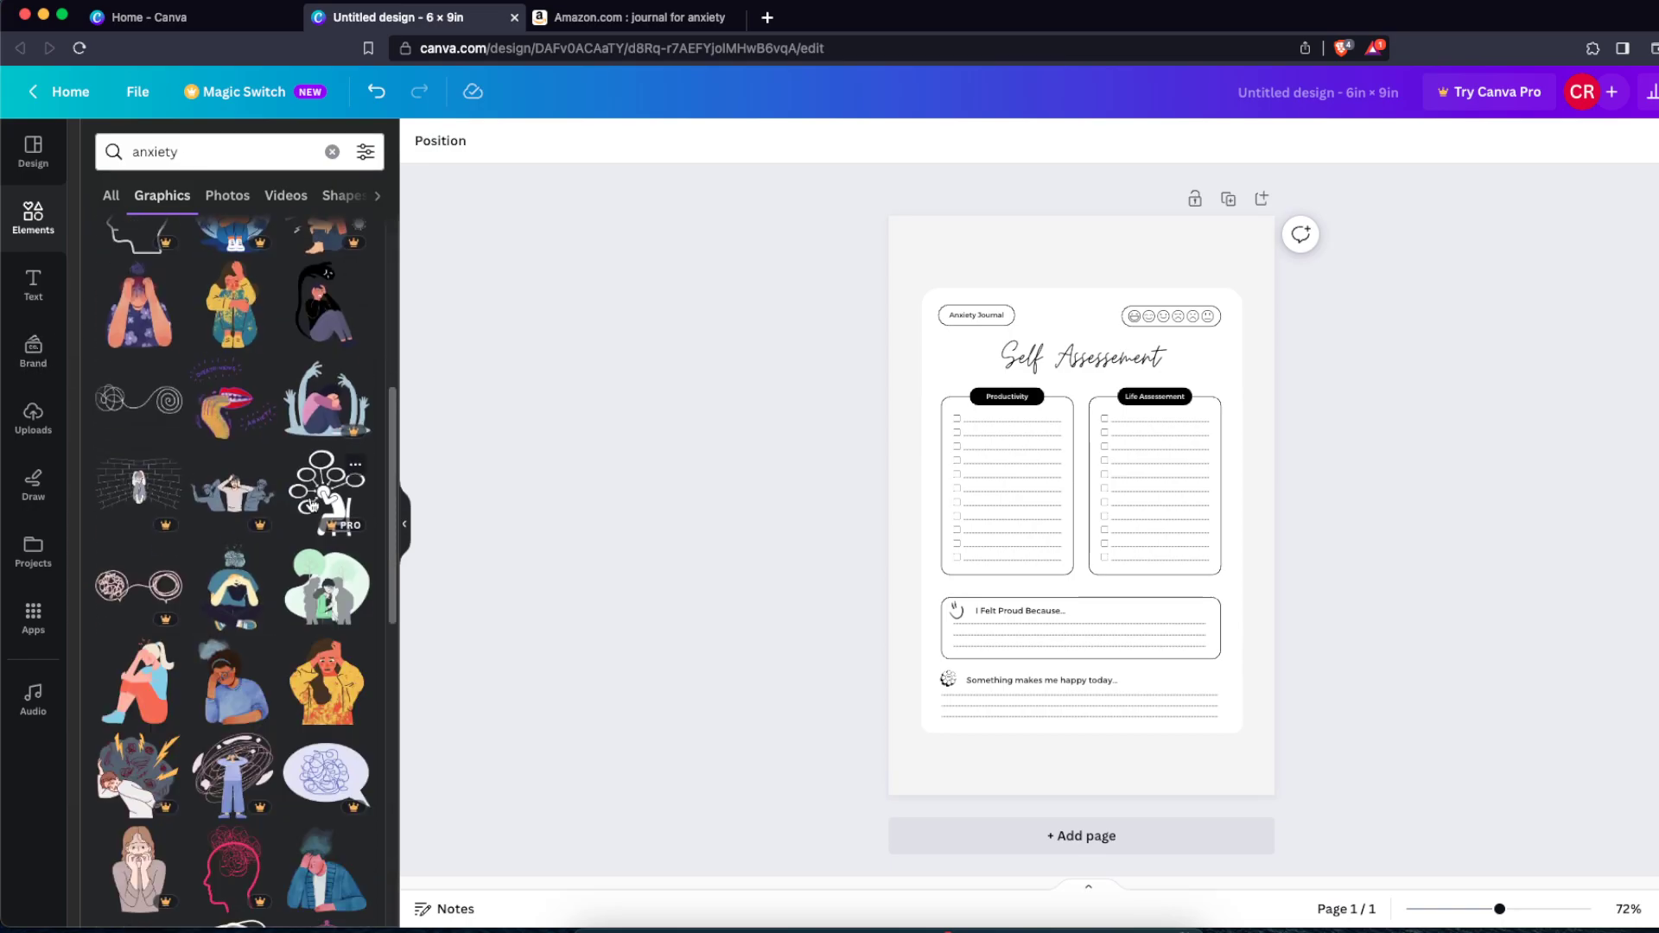
{"action": "scroll", "coordinate": [313, 505], "scroll_direction": "down", "scroll_amount": 3}
{"action": "scroll", "coordinate": [313, 506], "scroll_direction": "down", "scroll_amount": 3}
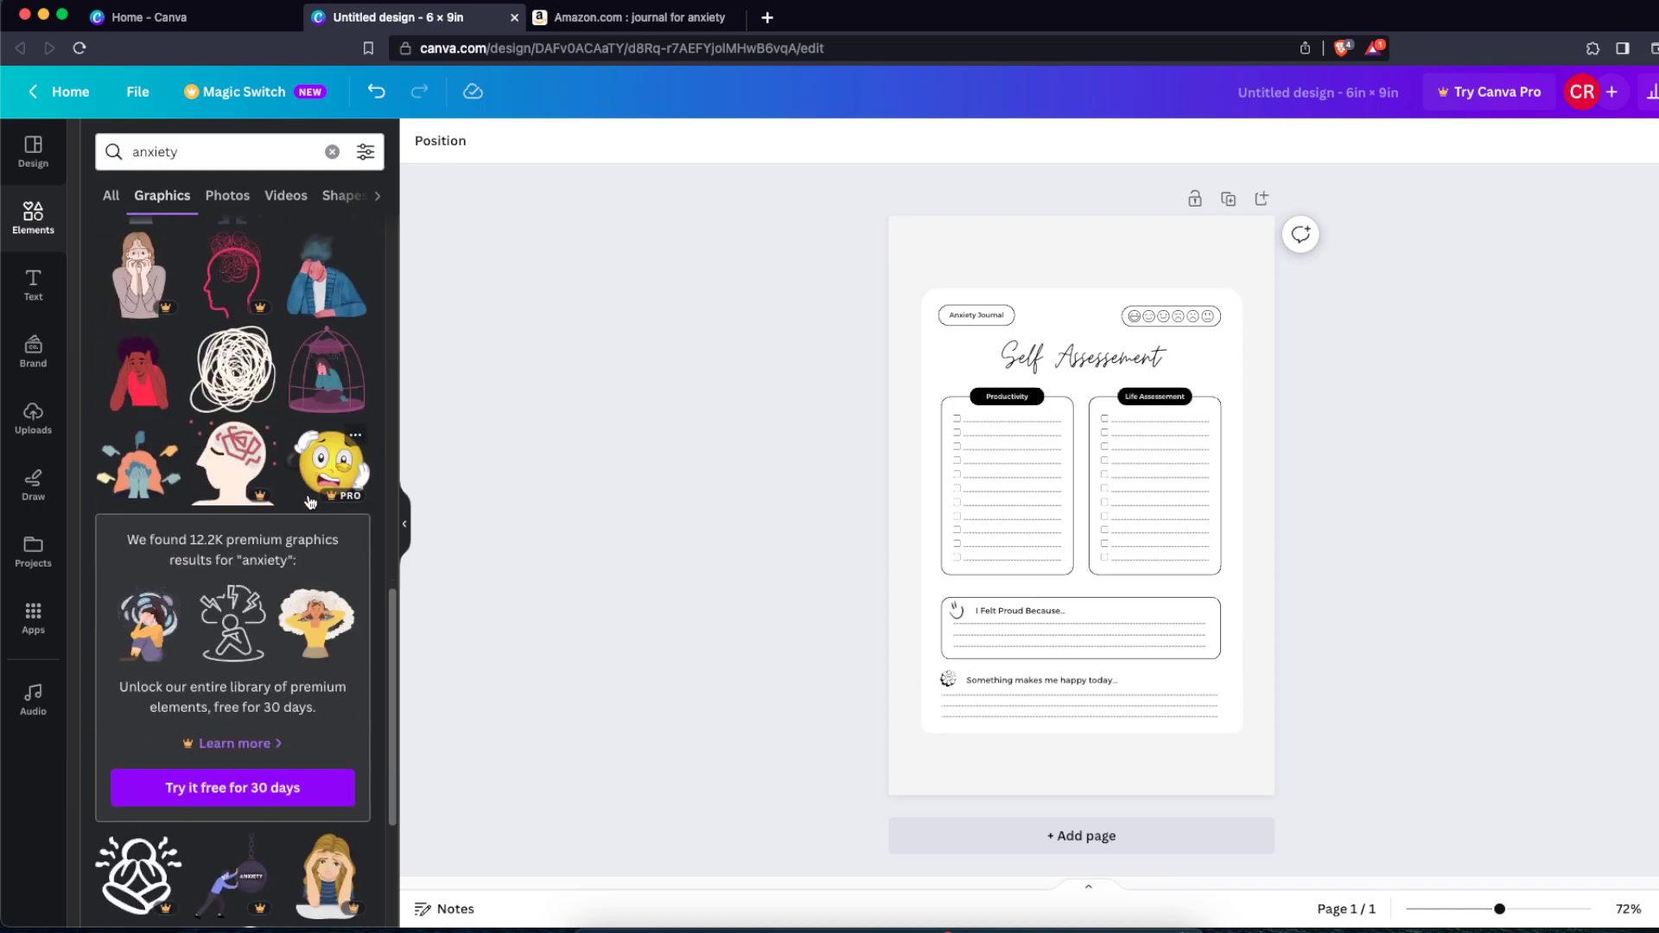
Step: Try the black tangled scribble graphic, scaled down, in the lower-right corner of the journal page and remove it
{"action": "left_click", "coordinate": [234, 344]}
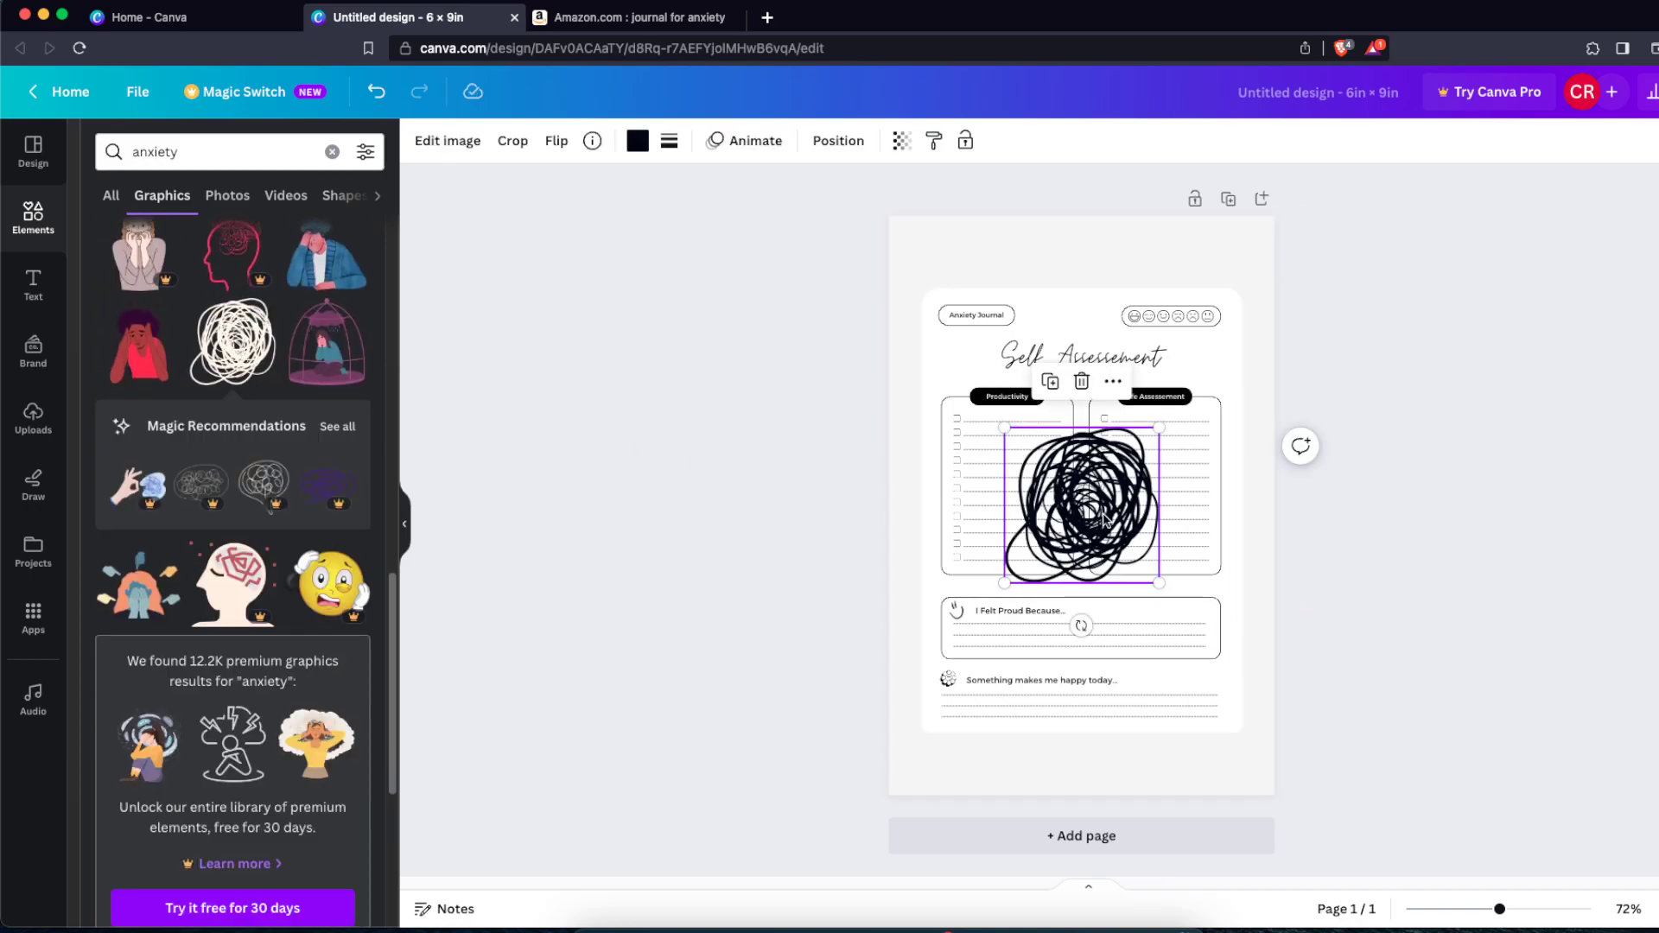
{"action": "left_click_drag", "start_coordinate": [1104, 519], "coordinate": [1222, 722]}
{"action": "left_click_drag", "start_coordinate": [1282, 630], "coordinate": [1221, 692]}
{"action": "left_click_drag", "start_coordinate": [1181, 746], "coordinate": [1228, 733]}
{"action": "left_click", "coordinate": [1459, 759]}
{"action": "left_click", "coordinate": [1258, 750]}
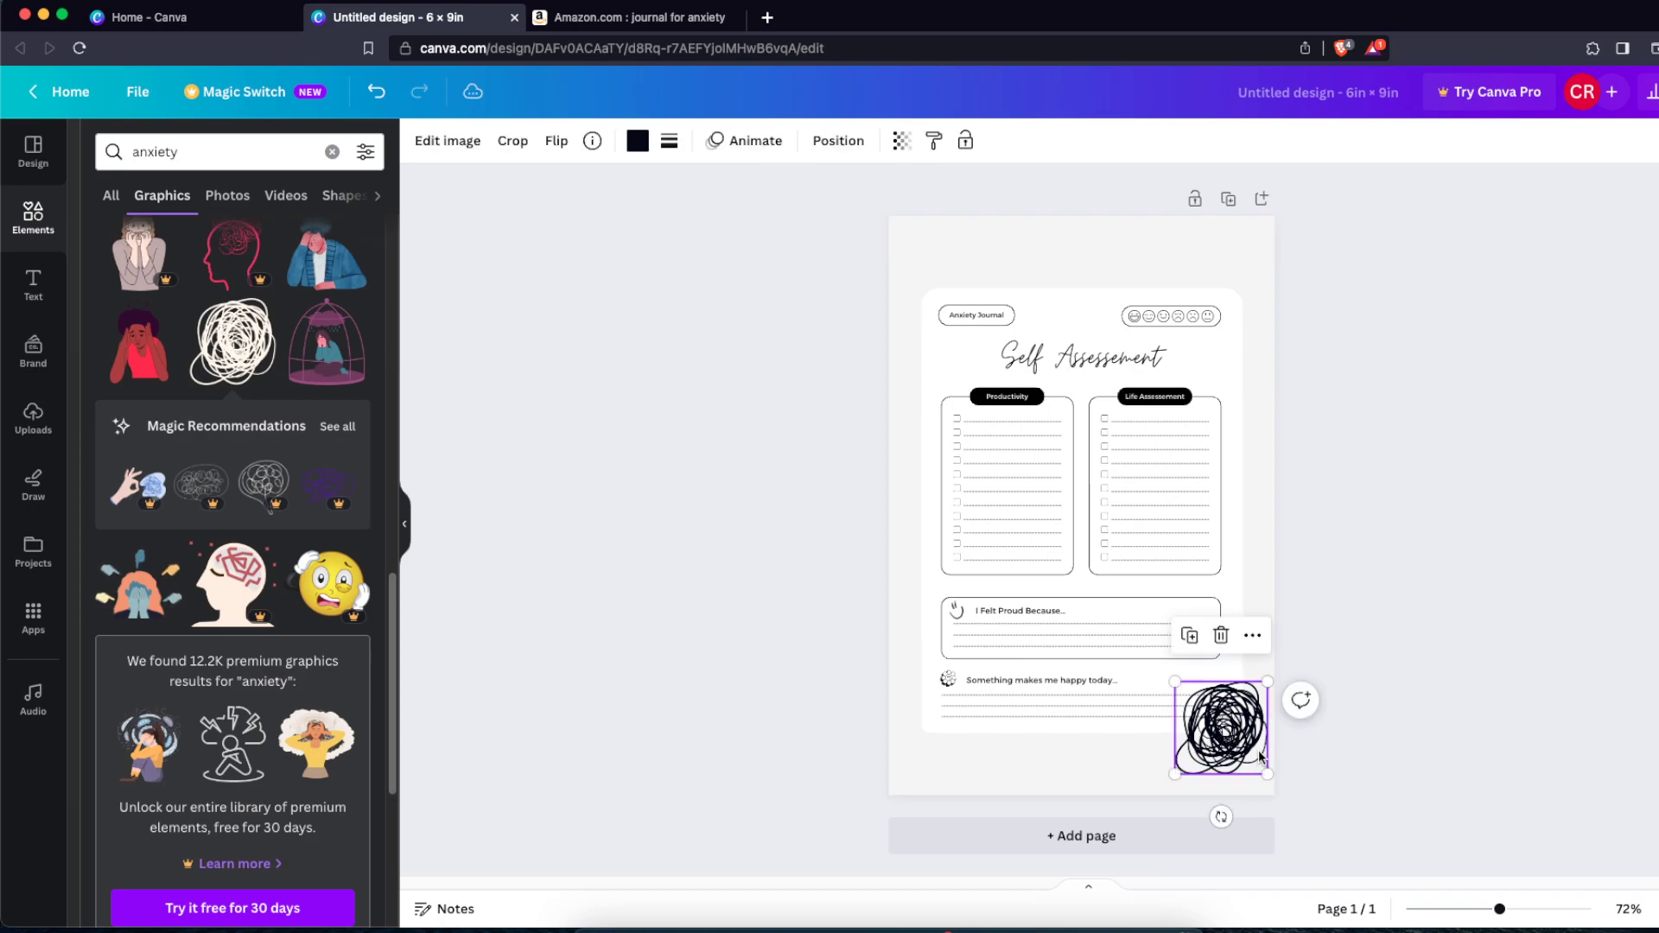
{"action": "key", "text": "Delete"}
Step: Search the graphics for "happy woman" and add the portrait of the smiling long-haired woman in the pink collared top
{"action": "left_click", "coordinate": [212, 149]}
{"action": "type", "text": "happy woman"}
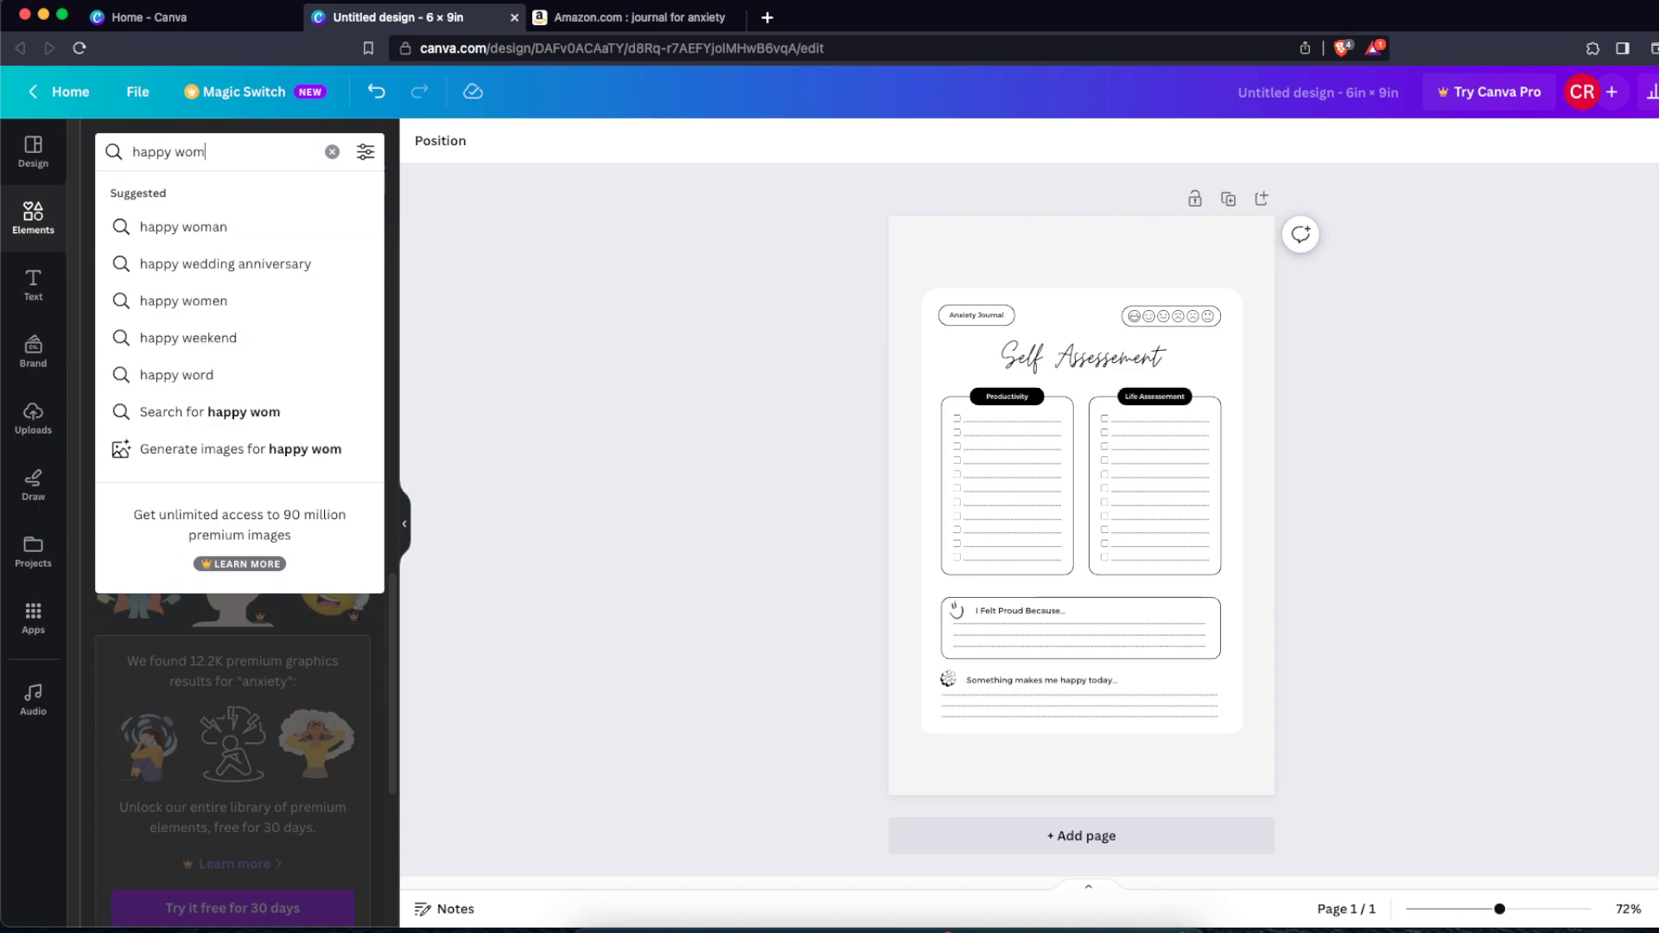
{"action": "key", "text": "Return"}
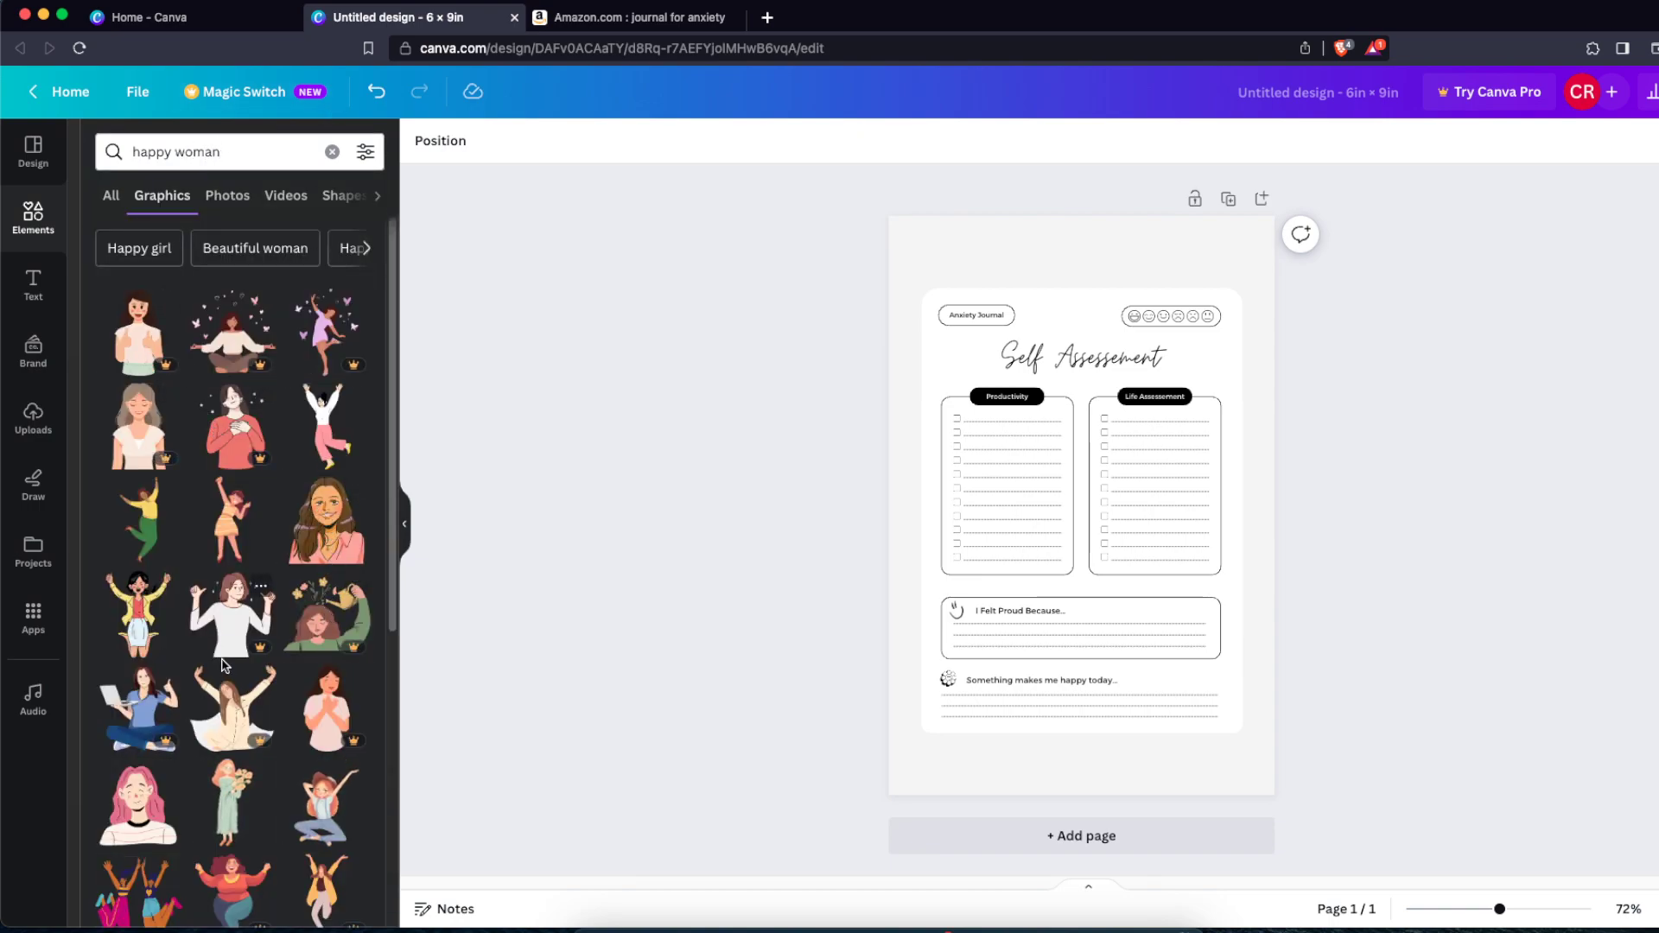
{"action": "left_click", "coordinate": [327, 527]}
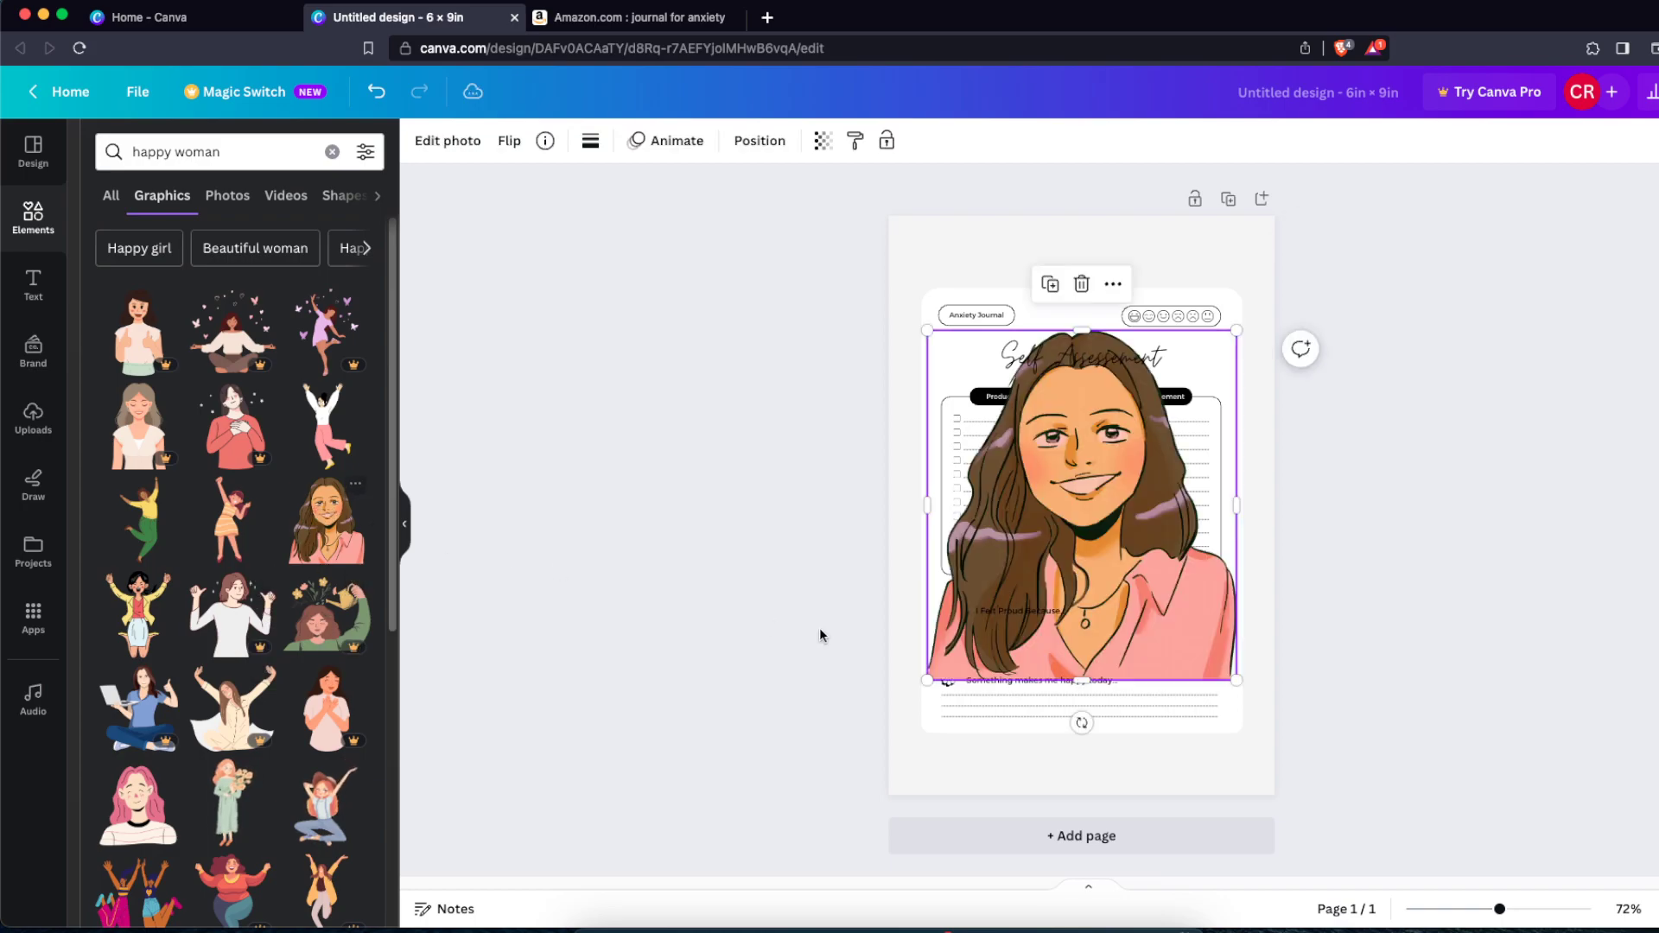
Step: Shrink the woman portrait and place it in the lower-right corner of the journal page
{"action": "left_click_drag", "start_coordinate": [993, 561], "coordinate": [1047, 685]}
{"action": "left_click_drag", "start_coordinate": [979, 457], "coordinate": [1189, 692]}
{"action": "left_click_drag", "start_coordinate": [1237, 753], "coordinate": [1222, 743]}
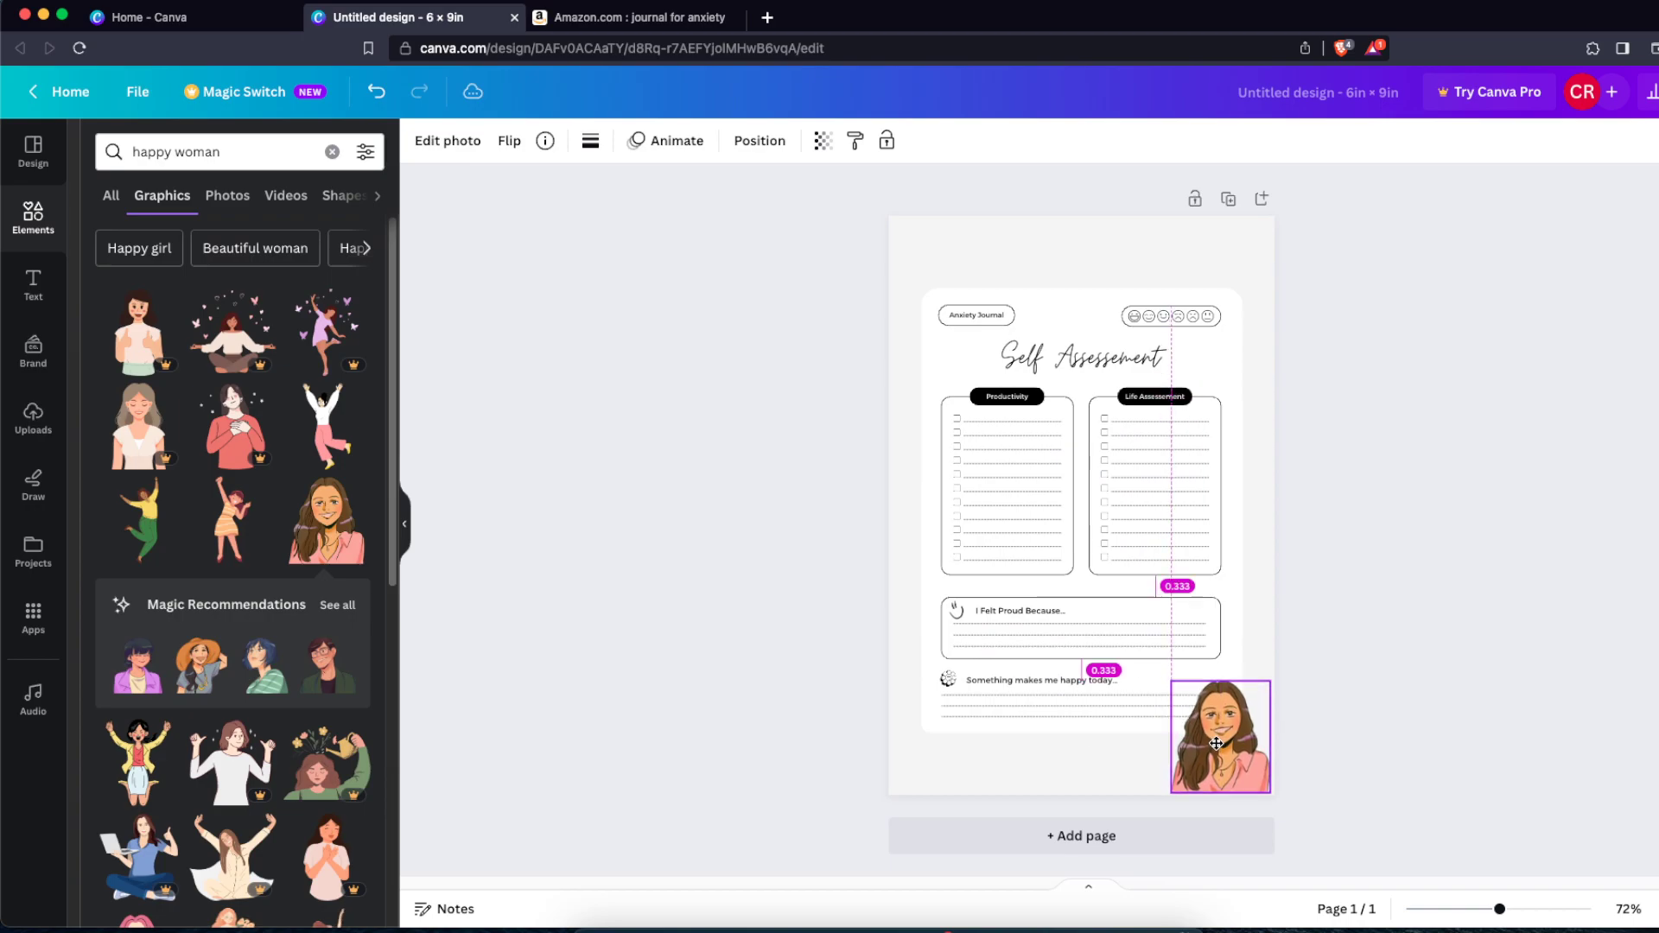
{"action": "left_click", "coordinate": [1272, 752]}
{"action": "left_click", "coordinate": [1247, 748]}
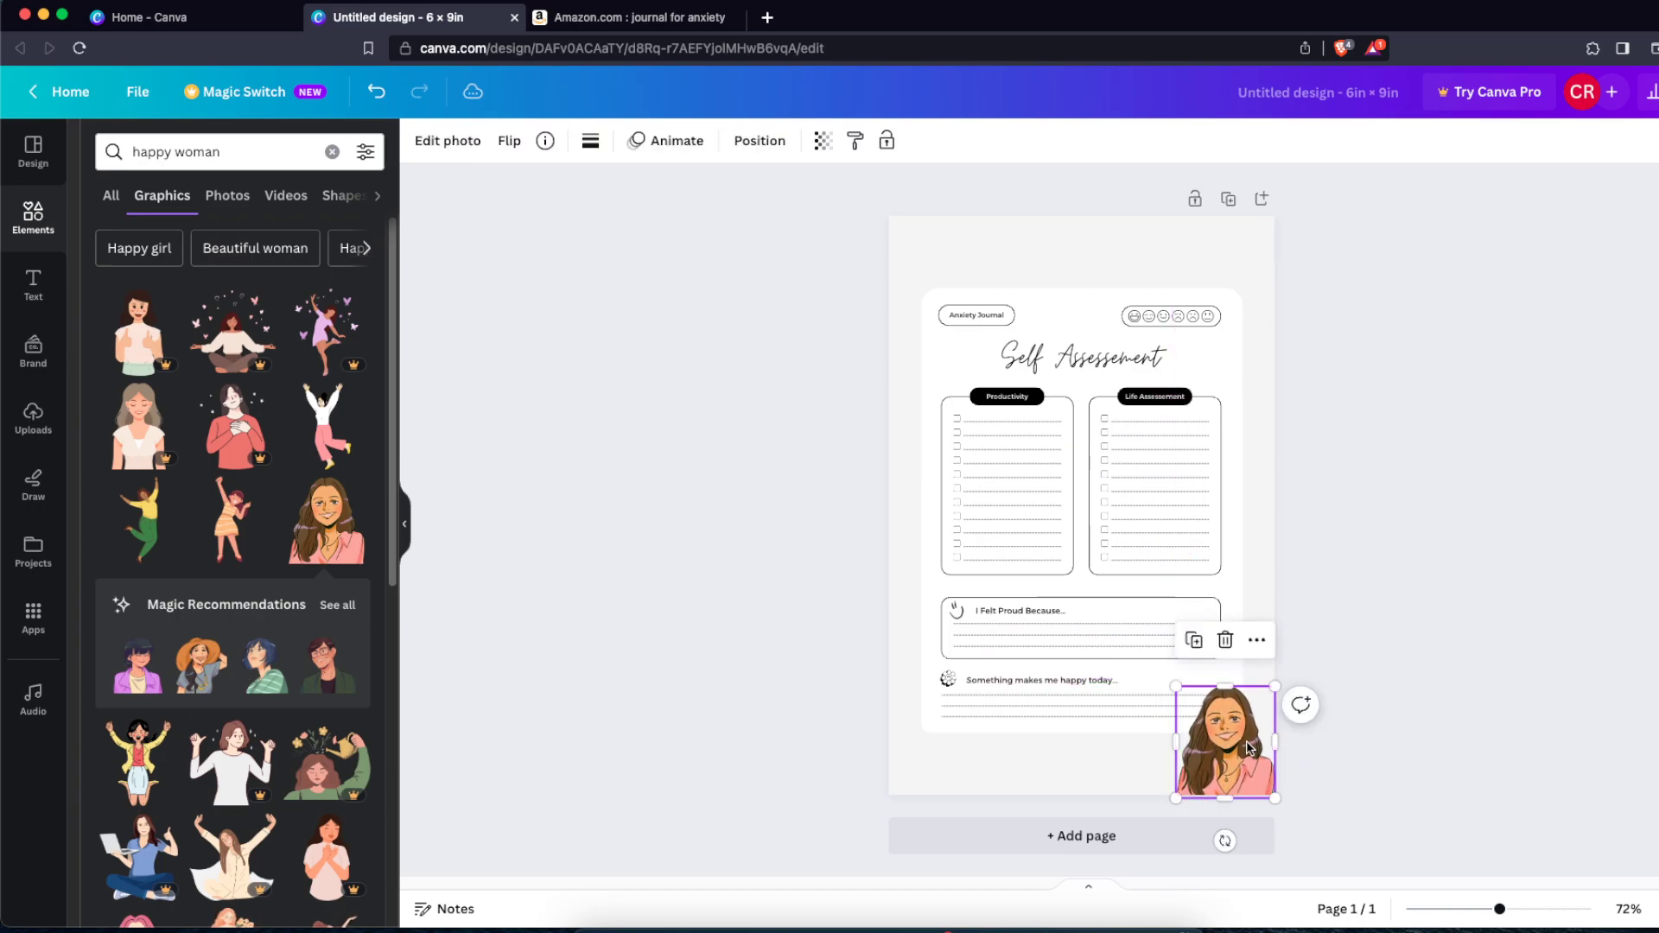
Step: Apply the Mono filter Ink to the woman portrait
{"action": "left_click", "coordinate": [458, 145]}
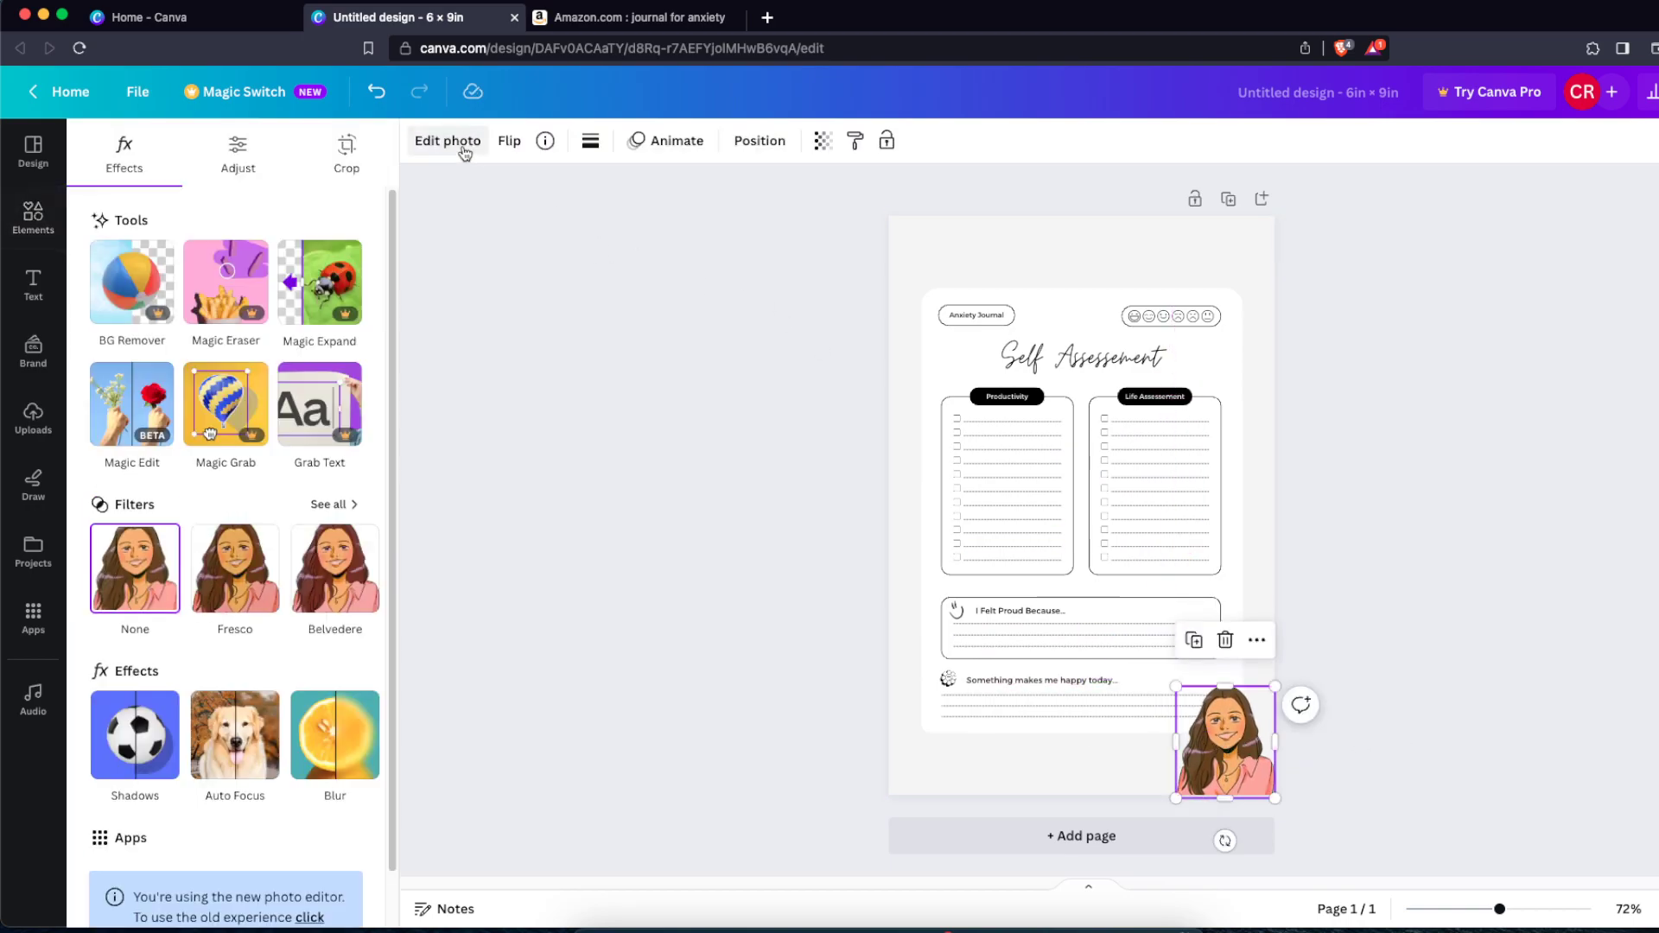
{"action": "left_click", "coordinate": [355, 567]}
{"action": "left_click", "coordinate": [345, 505]}
{"action": "scroll", "coordinate": [268, 580], "scroll_direction": "down", "scroll_amount": 10}
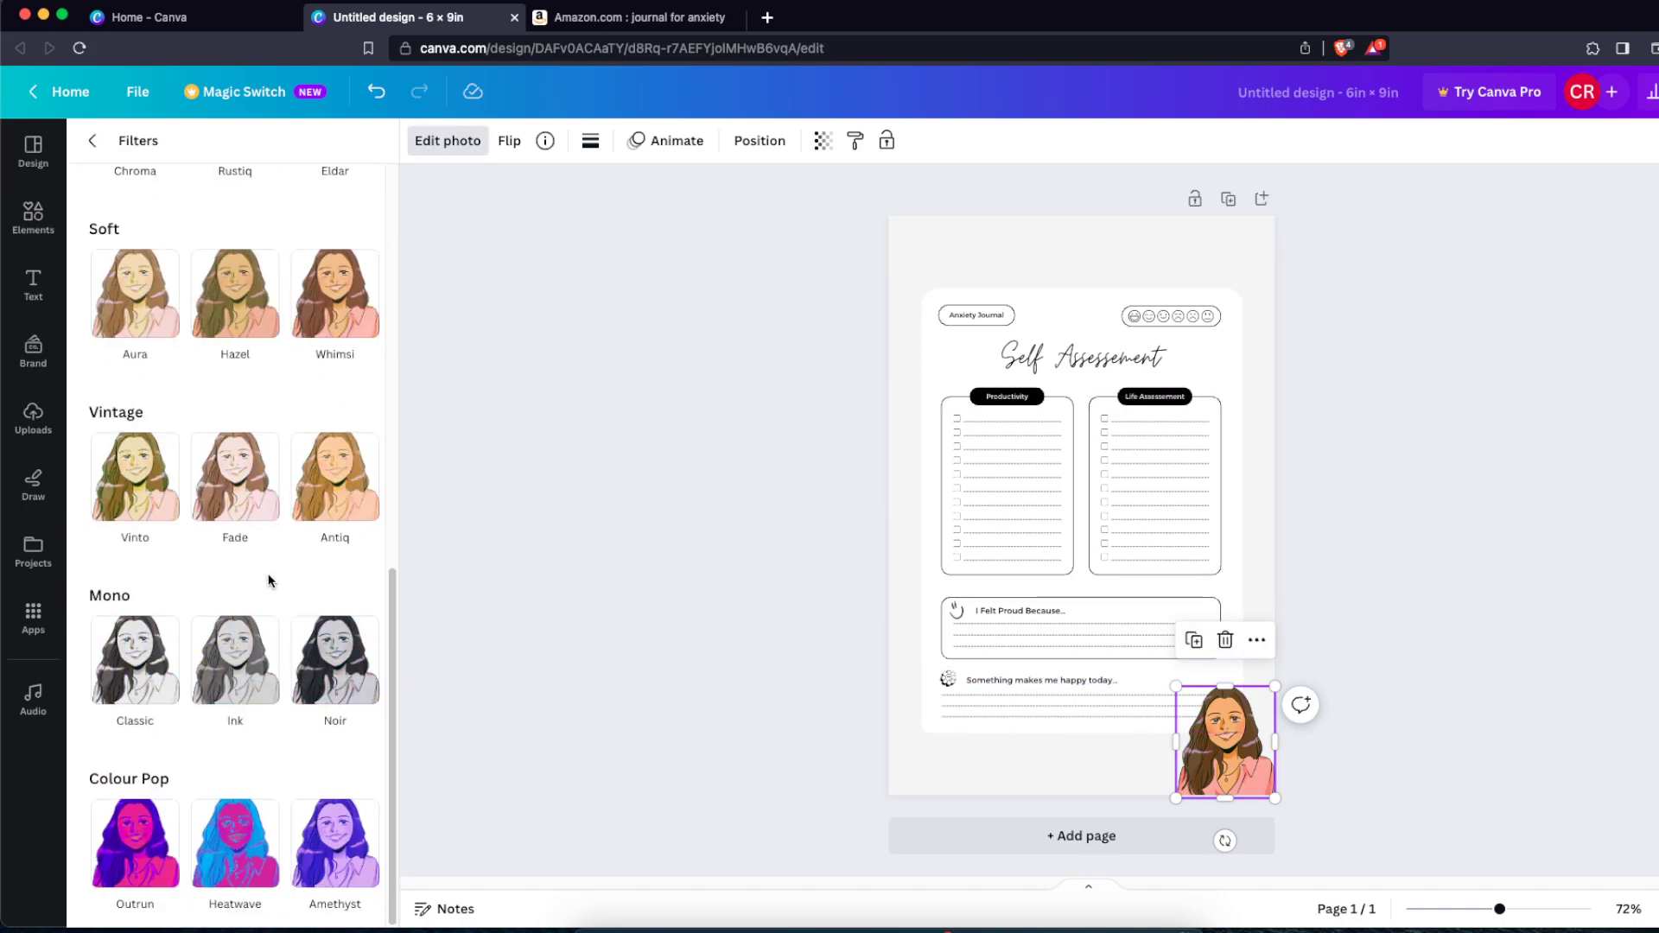
{"action": "left_click", "coordinate": [221, 684]}
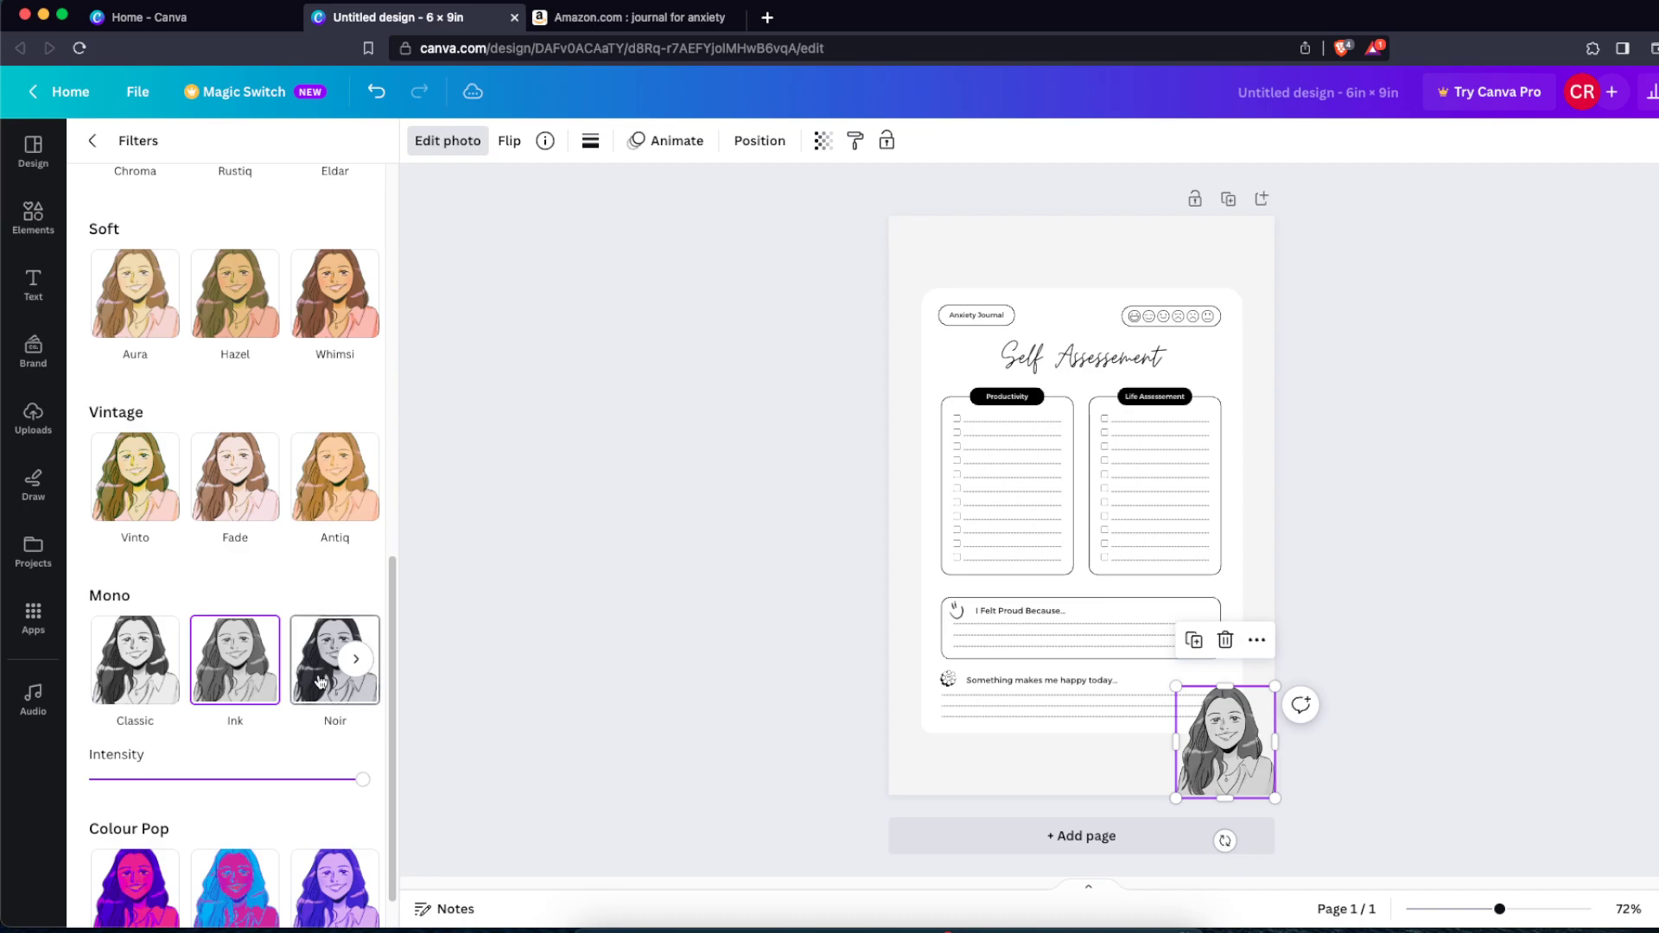
{"action": "left_click", "coordinate": [620, 745]}
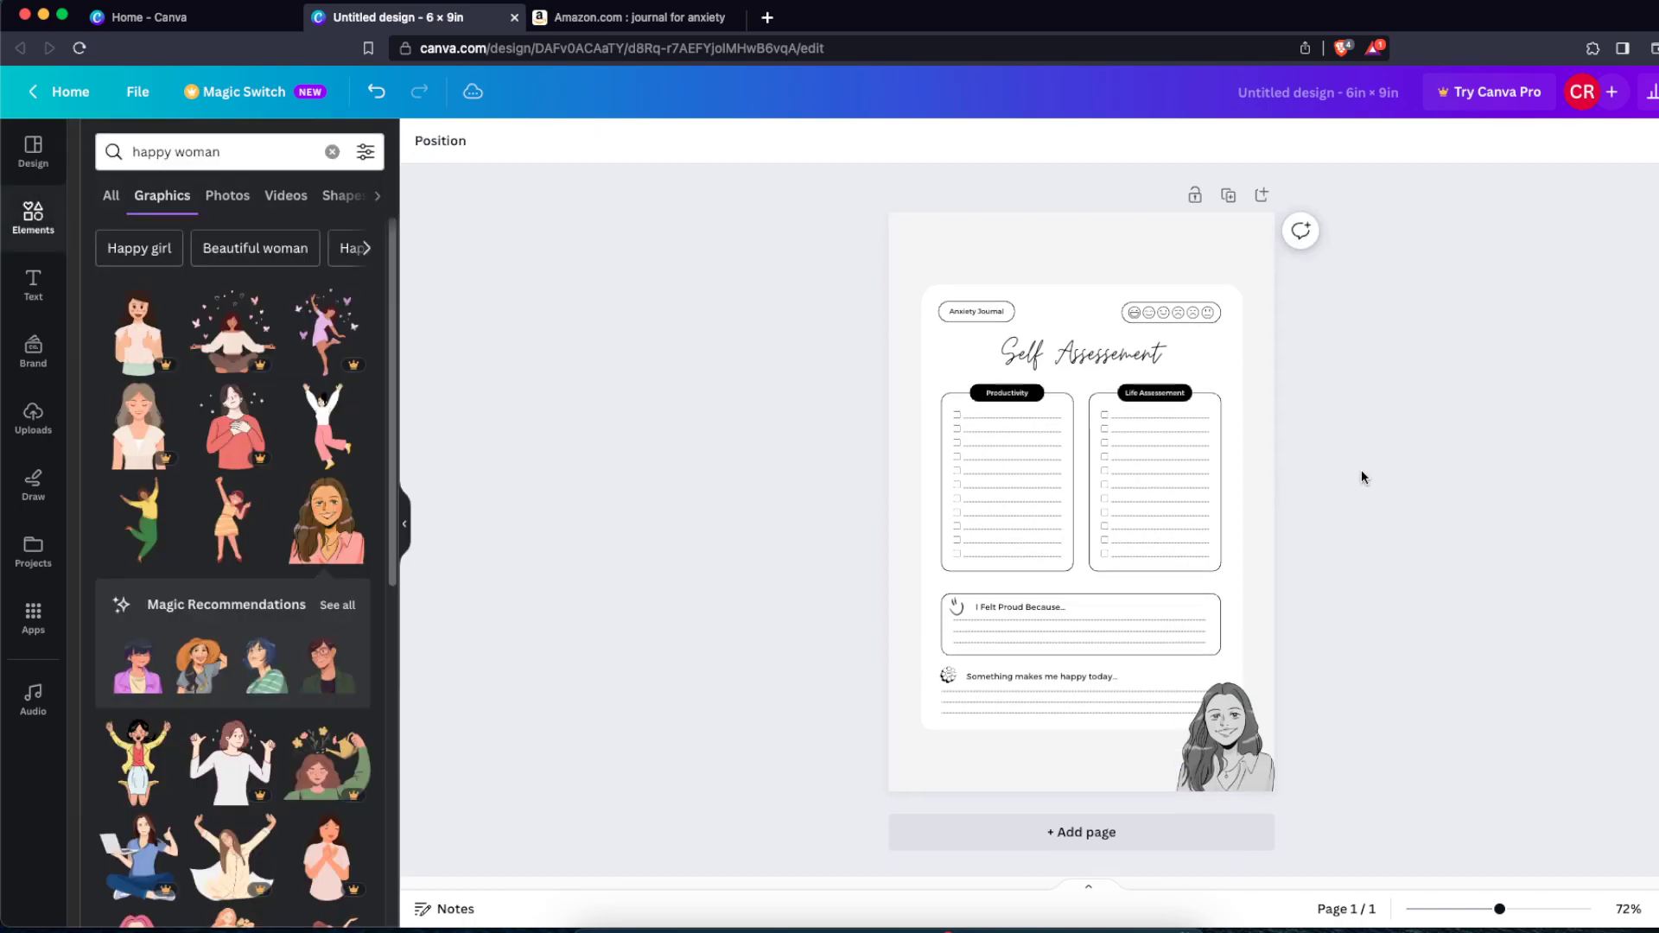
Step: Duplicate the finished self-assessment page three times
{"action": "left_click", "coordinate": [1227, 200]}
{"action": "key", "text": "ctrl+z"}
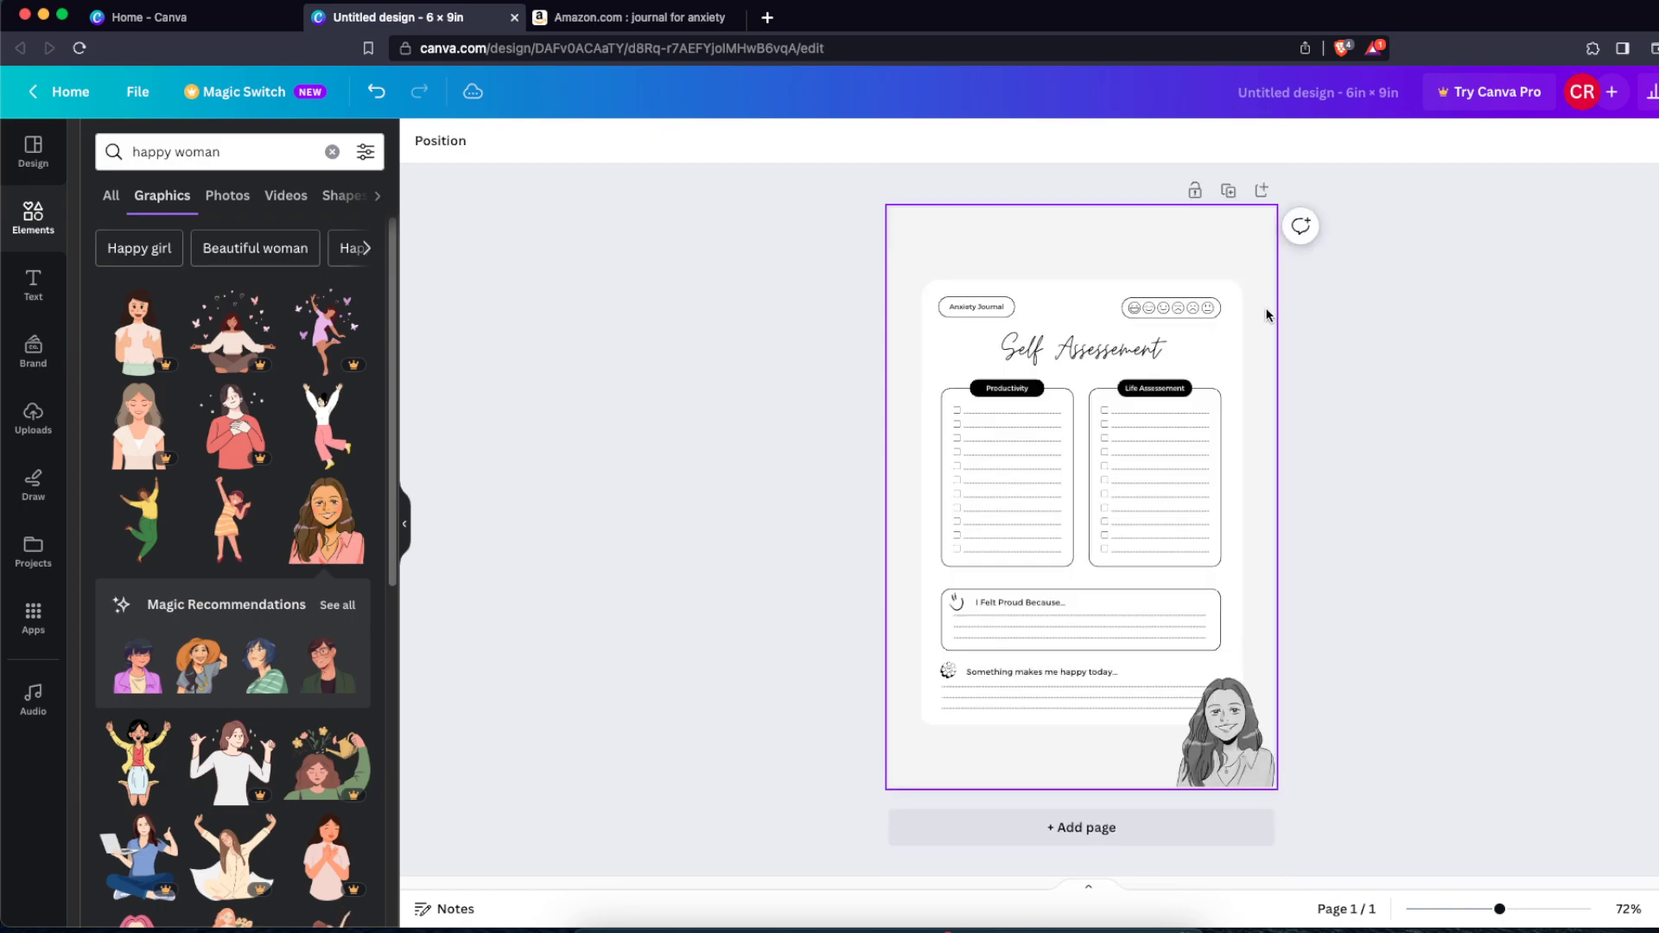
{"action": "left_click", "coordinate": [1231, 197]}
{"action": "key", "text": "ctrl+z"}
{"action": "left_click", "coordinate": [1228, 190]}
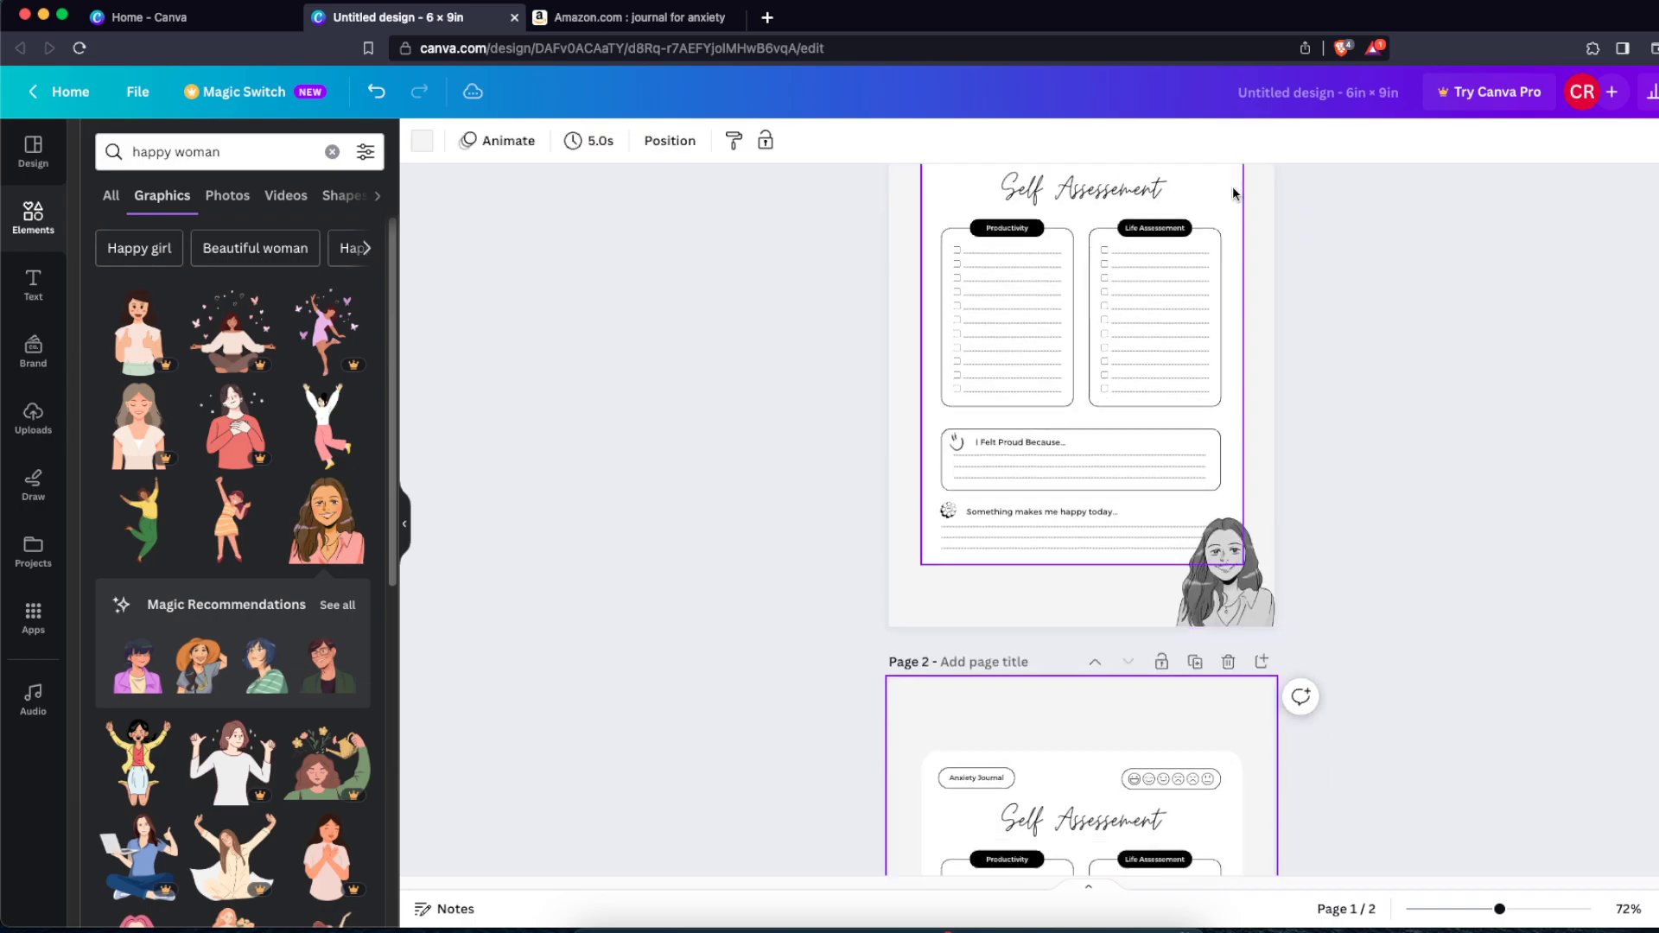
{"action": "left_click", "coordinate": [1195, 192]}
{"action": "left_click", "coordinate": [1195, 192]}
Step: Insert two blank pages at the start of the document, before the first self-assessment page
{"action": "left_click", "coordinate": [1261, 200]}
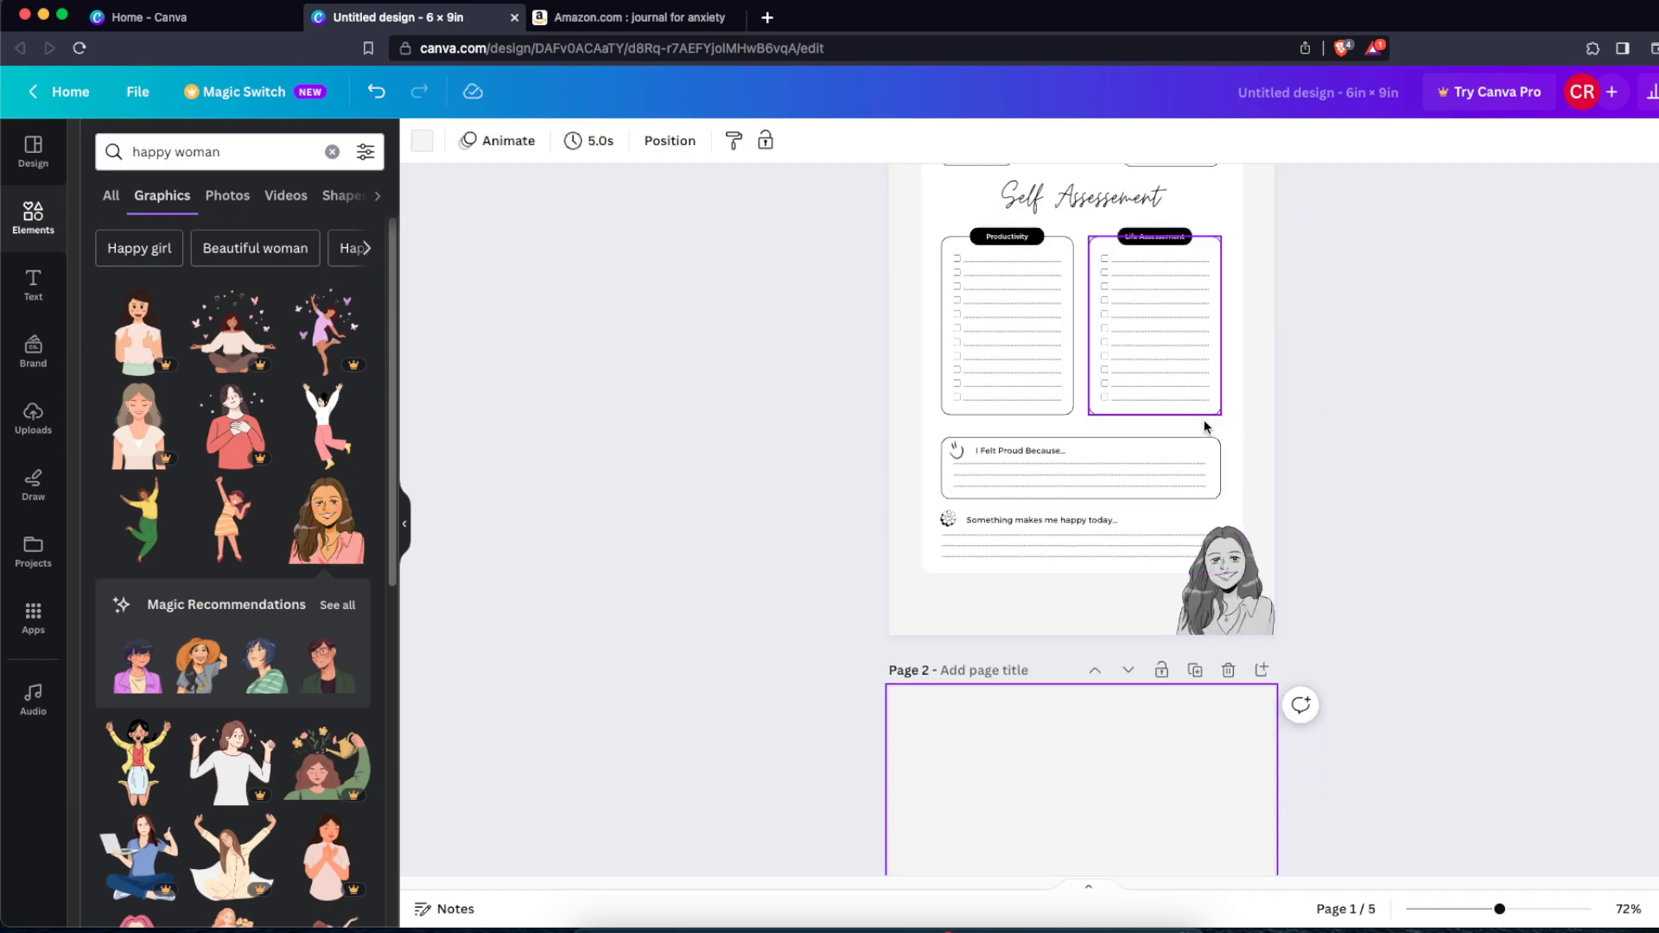
{"action": "left_click", "coordinate": [1095, 201]}
{"action": "left_click", "coordinate": [1203, 203]}
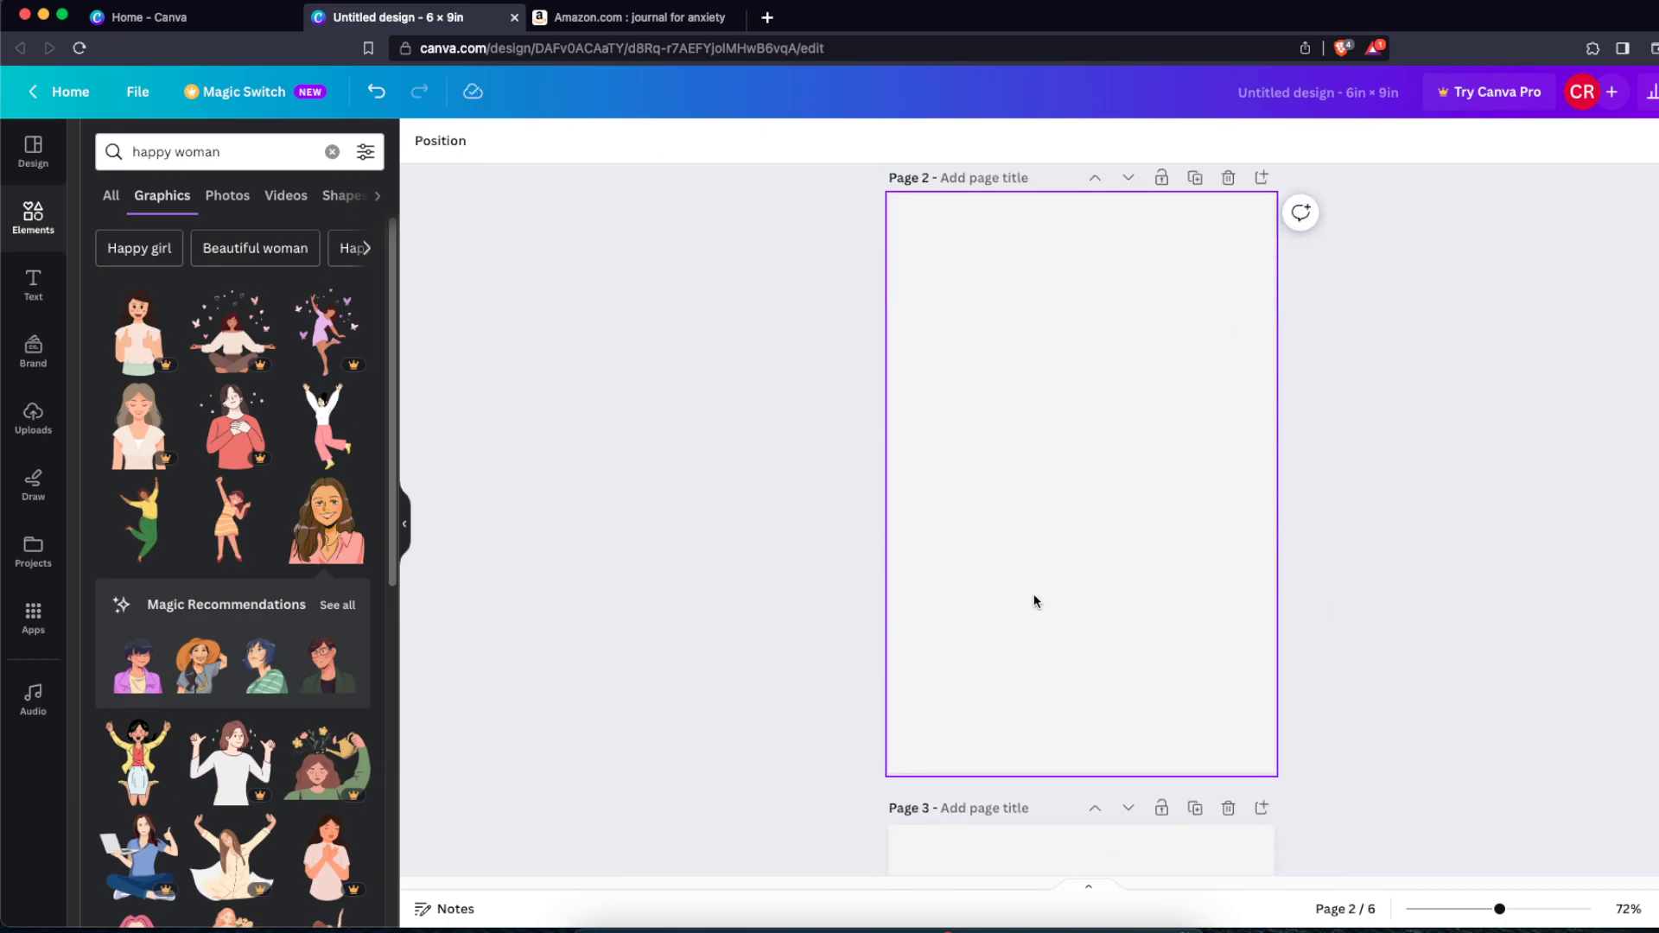
Step: Add the heading "this anxiety journal belongs to" on page 1, scaled to size 36.8 and placed above the page's middle
{"action": "scroll", "coordinate": [1035, 596], "scroll_direction": "up", "scroll_amount": 5}
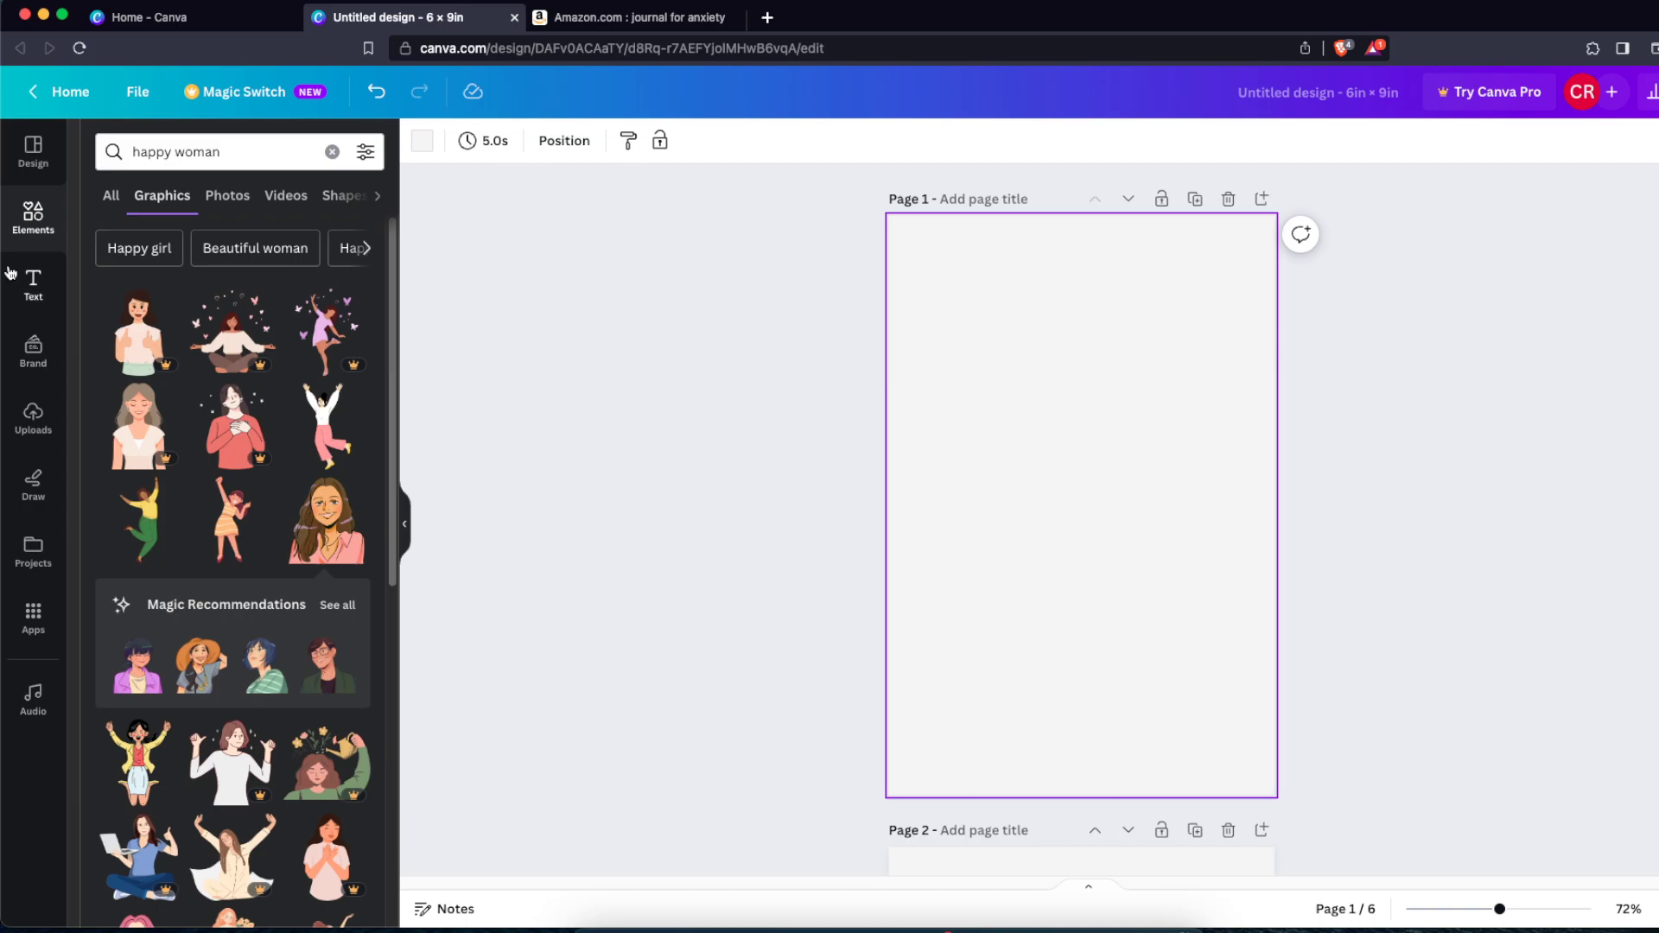
{"action": "left_click", "coordinate": [33, 284]}
{"action": "left_click", "coordinate": [199, 371]}
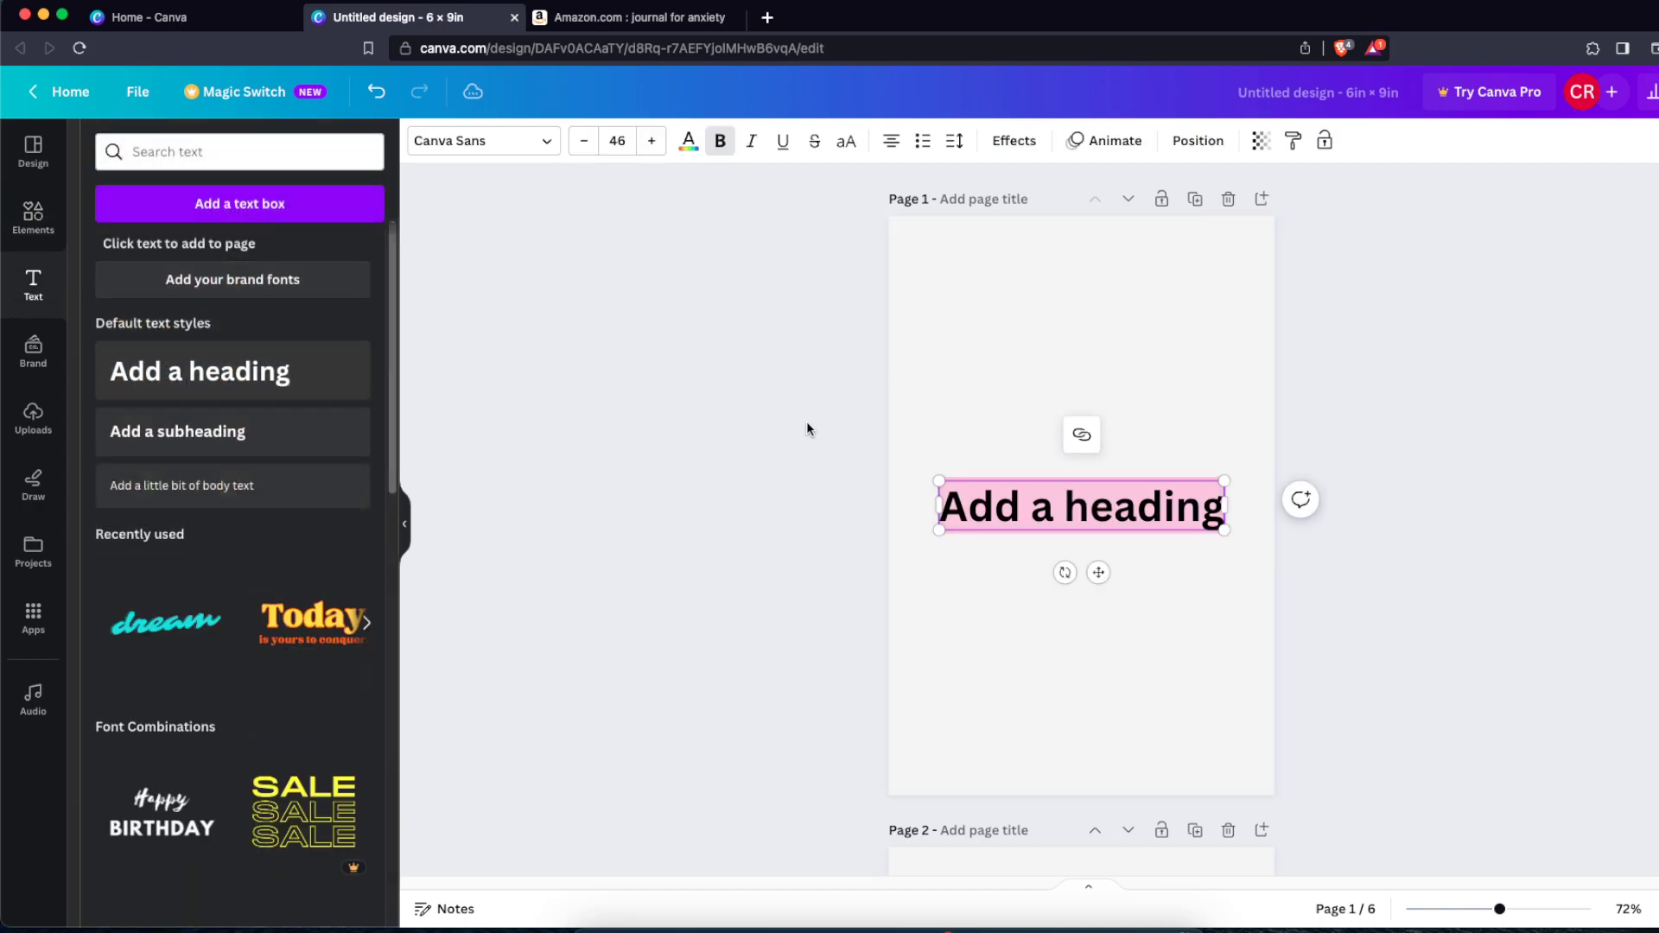
{"action": "triple_click", "coordinate": [1012, 520]}
{"action": "type", "text": "this anxiety journal belongs to"}
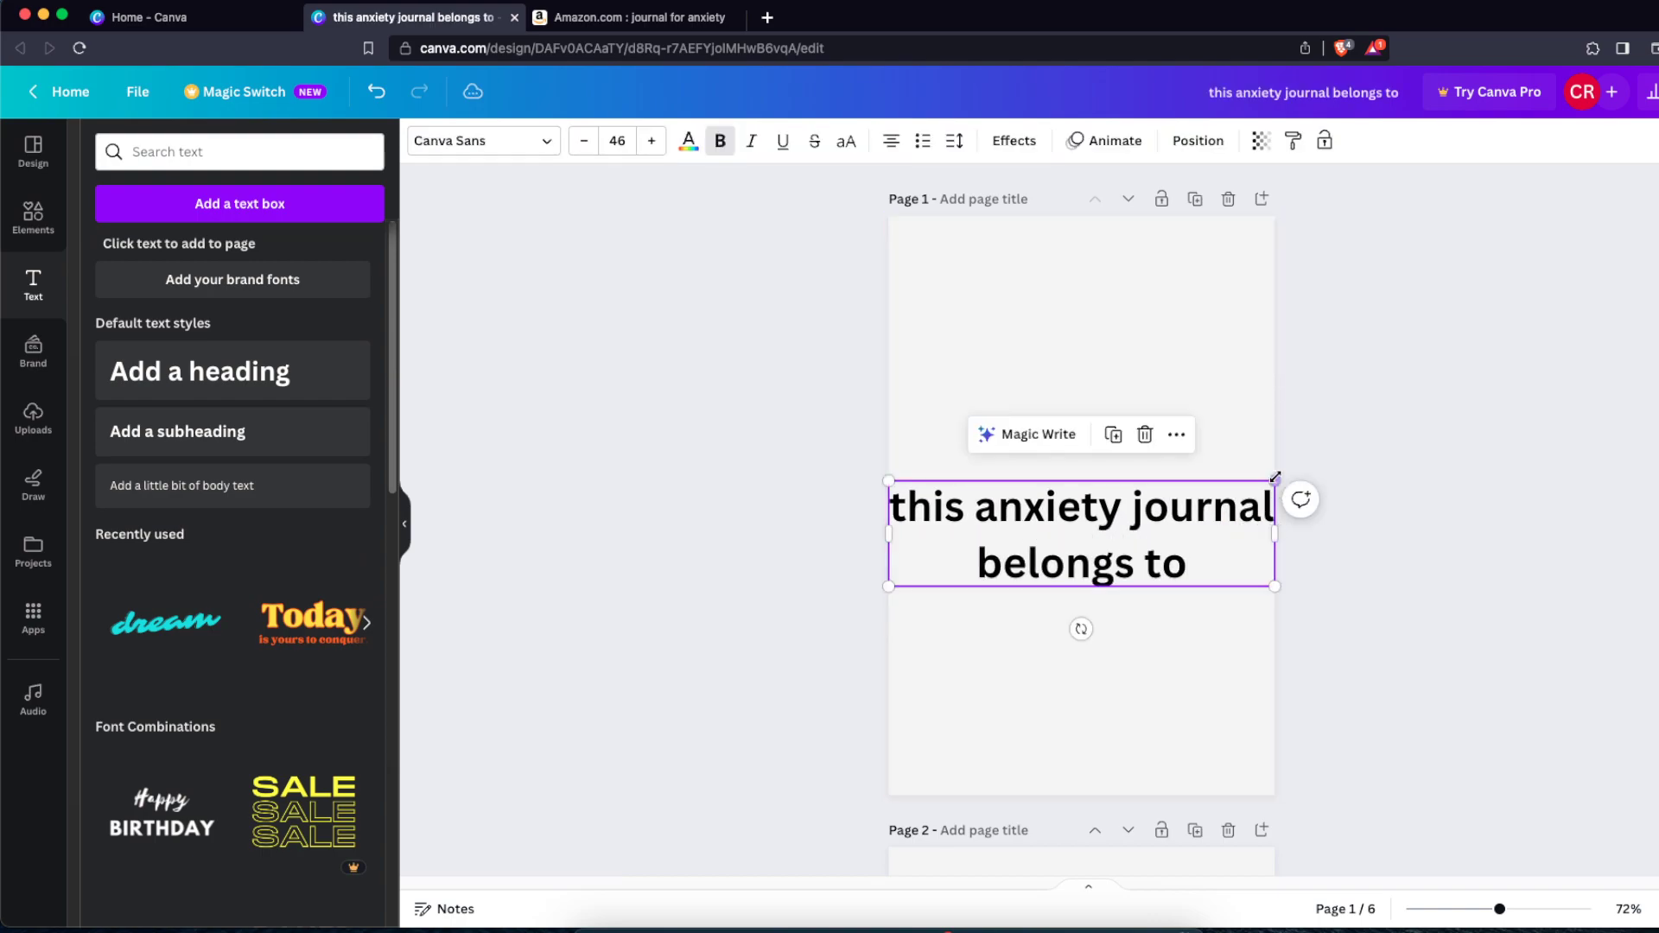
{"action": "left_click_drag", "start_coordinate": [1274, 478], "coordinate": [1195, 503]}
{"action": "left_click_drag", "start_coordinate": [1103, 542], "coordinate": [1137, 436]}
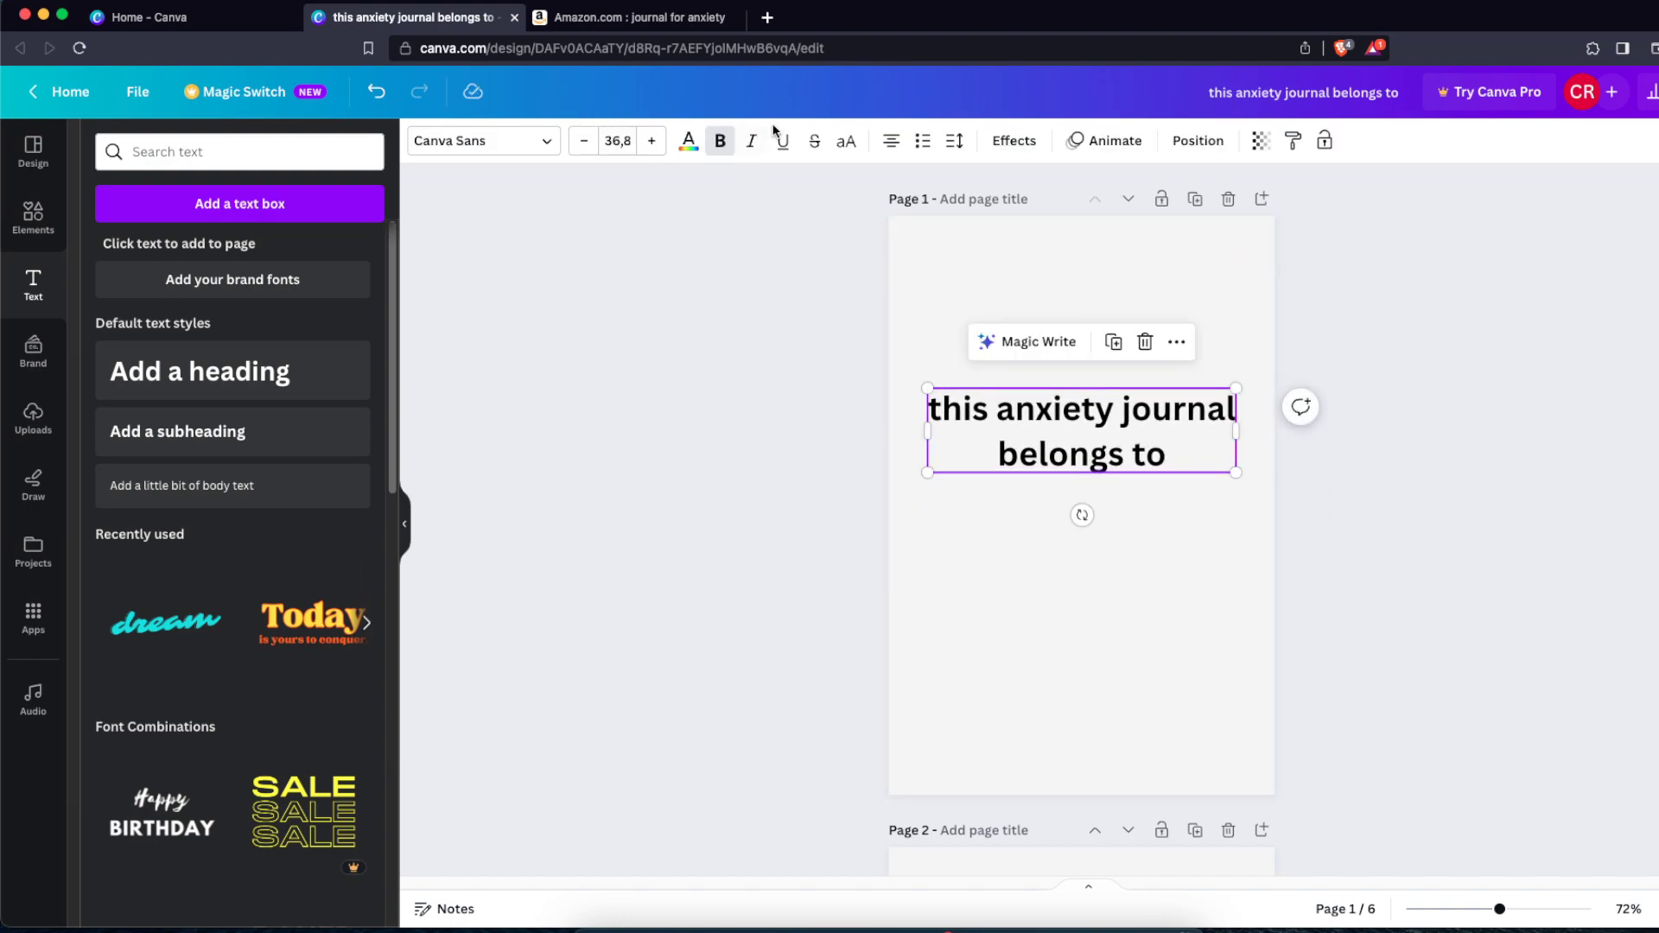
Step: Set the page 1 heading in uppercase with the Lovelo font
{"action": "left_click", "coordinate": [846, 141]}
{"action": "left_click", "coordinate": [555, 153]}
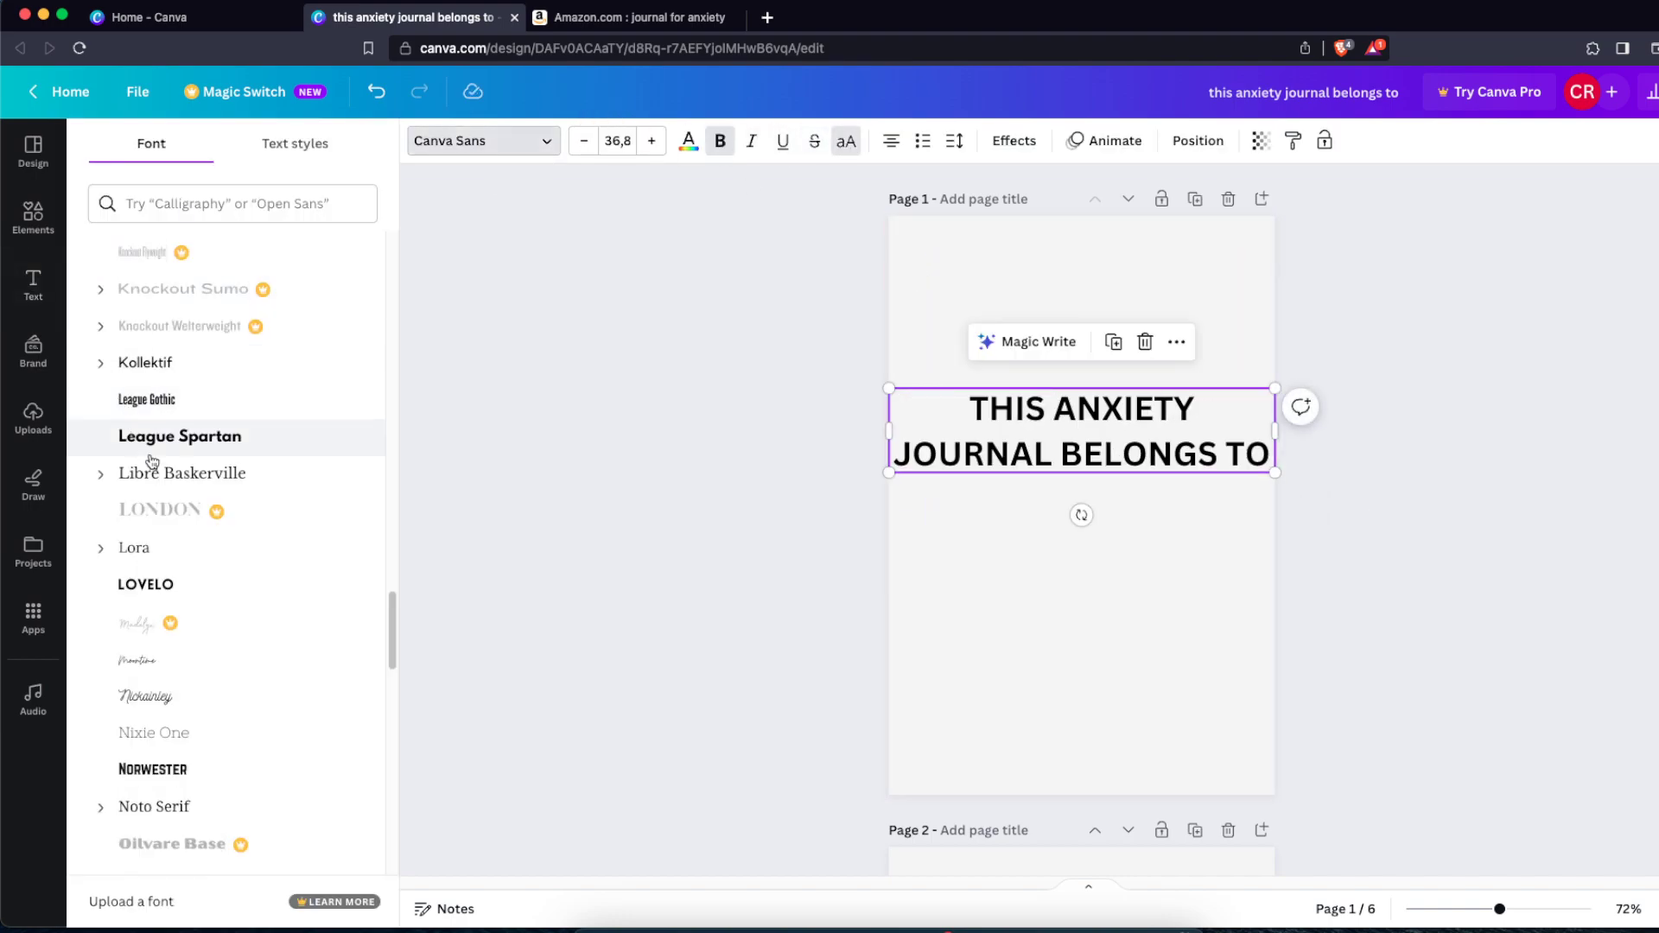
{"action": "left_click", "coordinate": [190, 590]}
{"action": "left_click", "coordinate": [896, 592]}
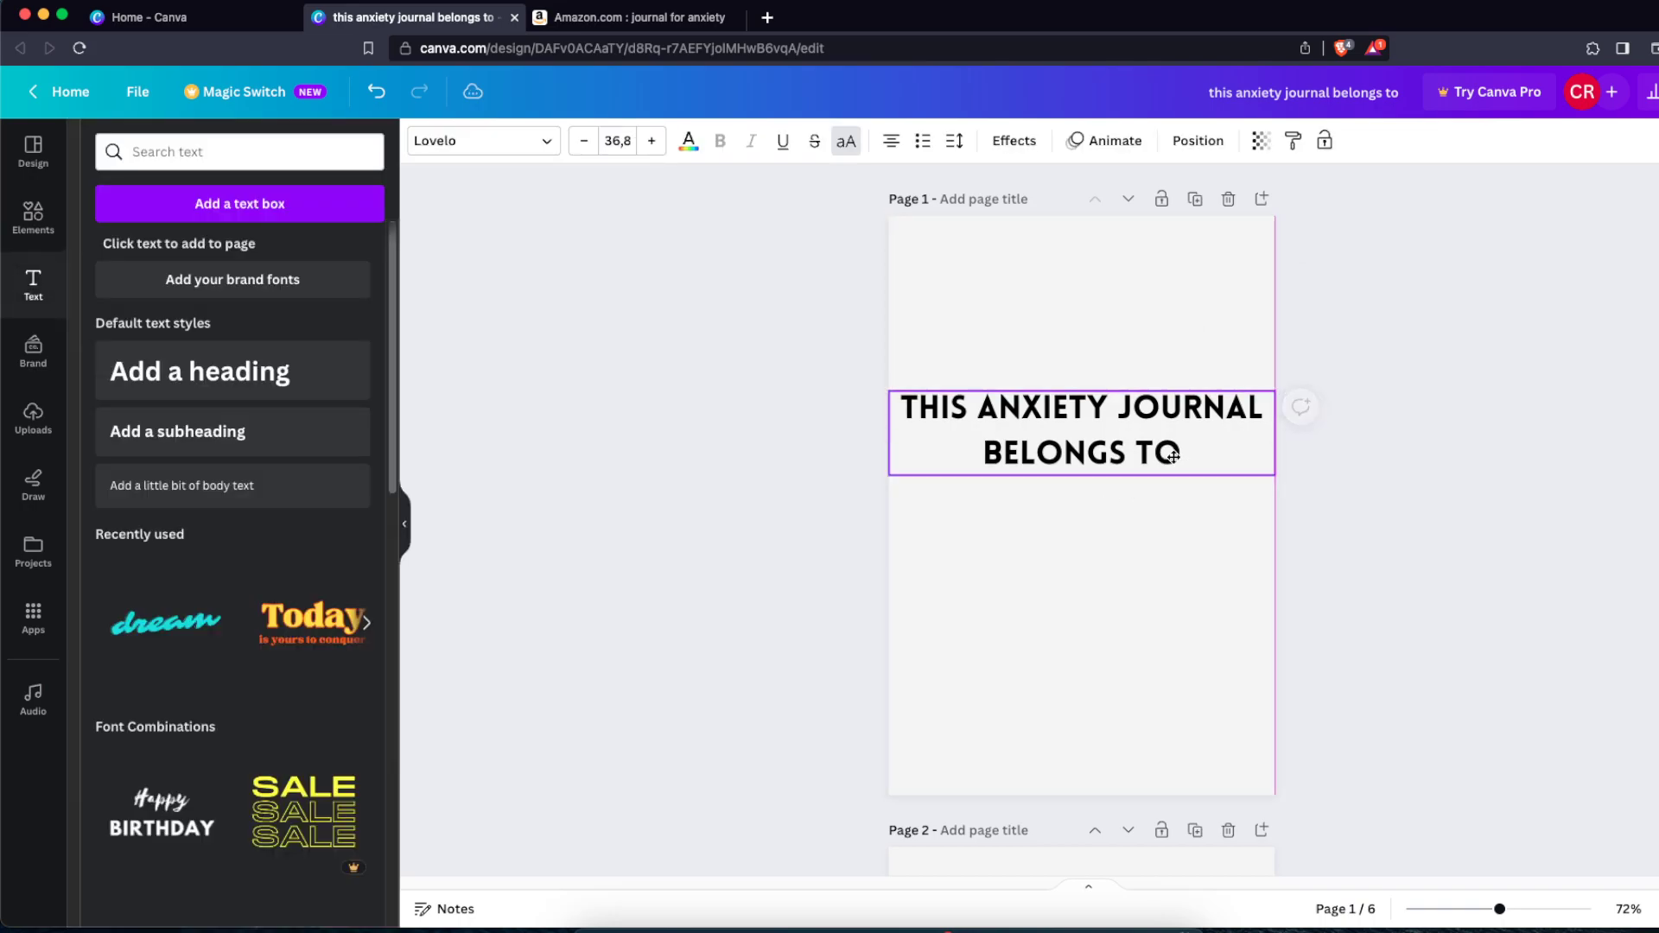
Step: Add a black horizontal line of weight 1 below the page 1 heading, stretched across most of the page width
{"action": "left_click", "coordinate": [33, 216]}
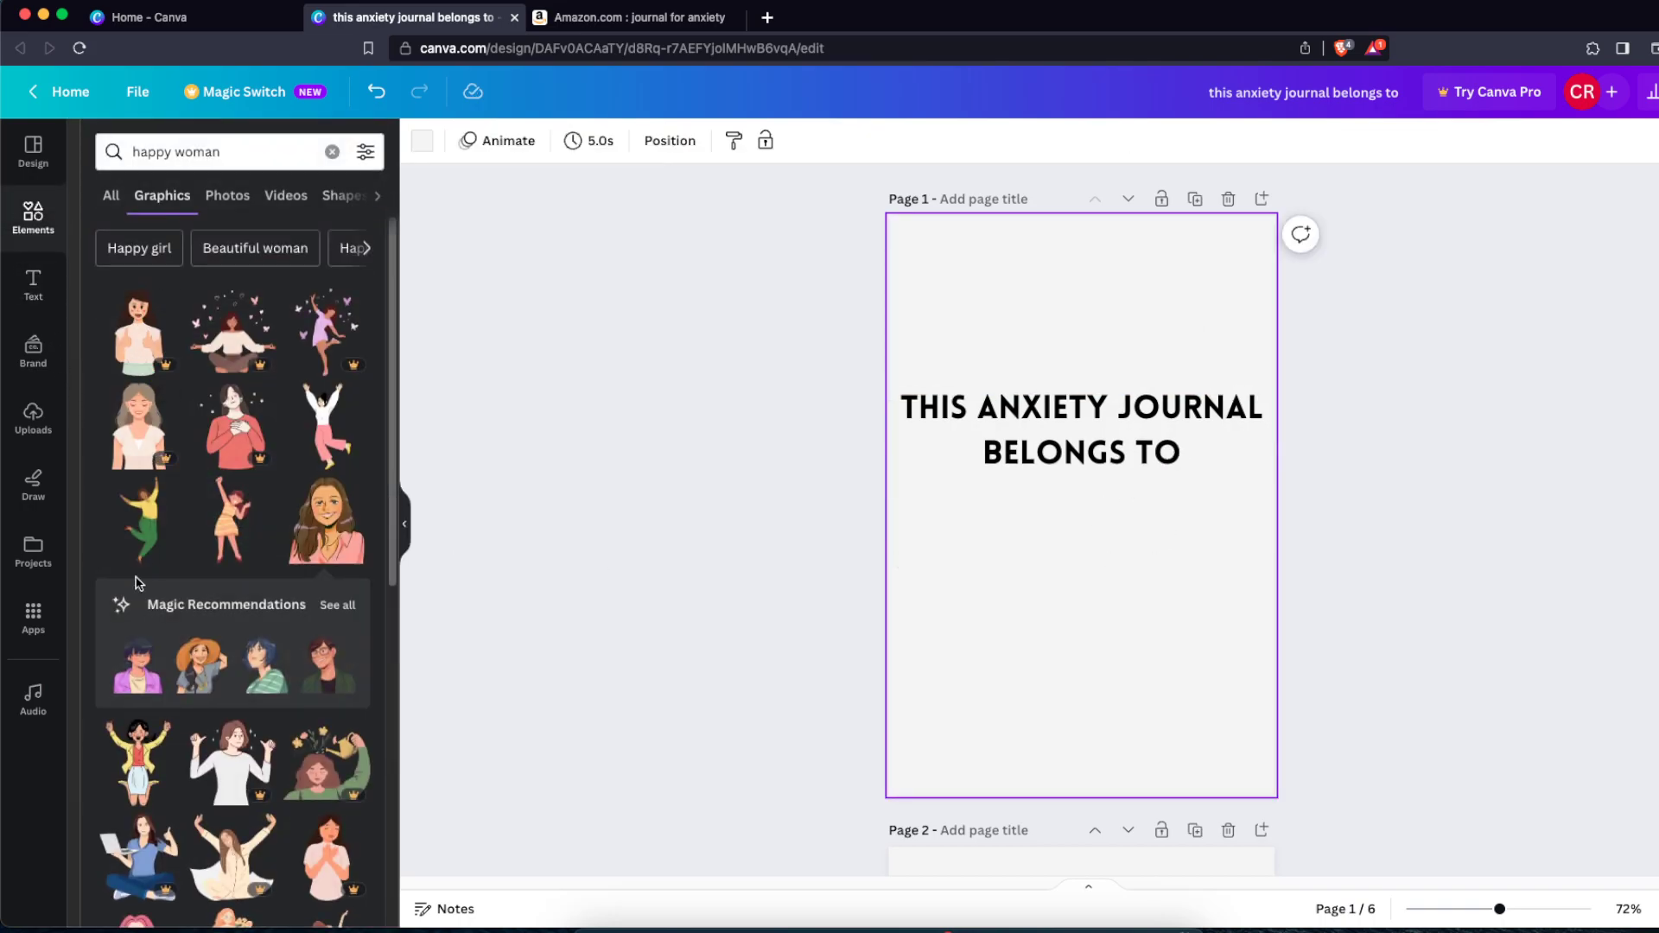
{"action": "left_click", "coordinate": [33, 216]}
{"action": "left_click", "coordinate": [249, 440]}
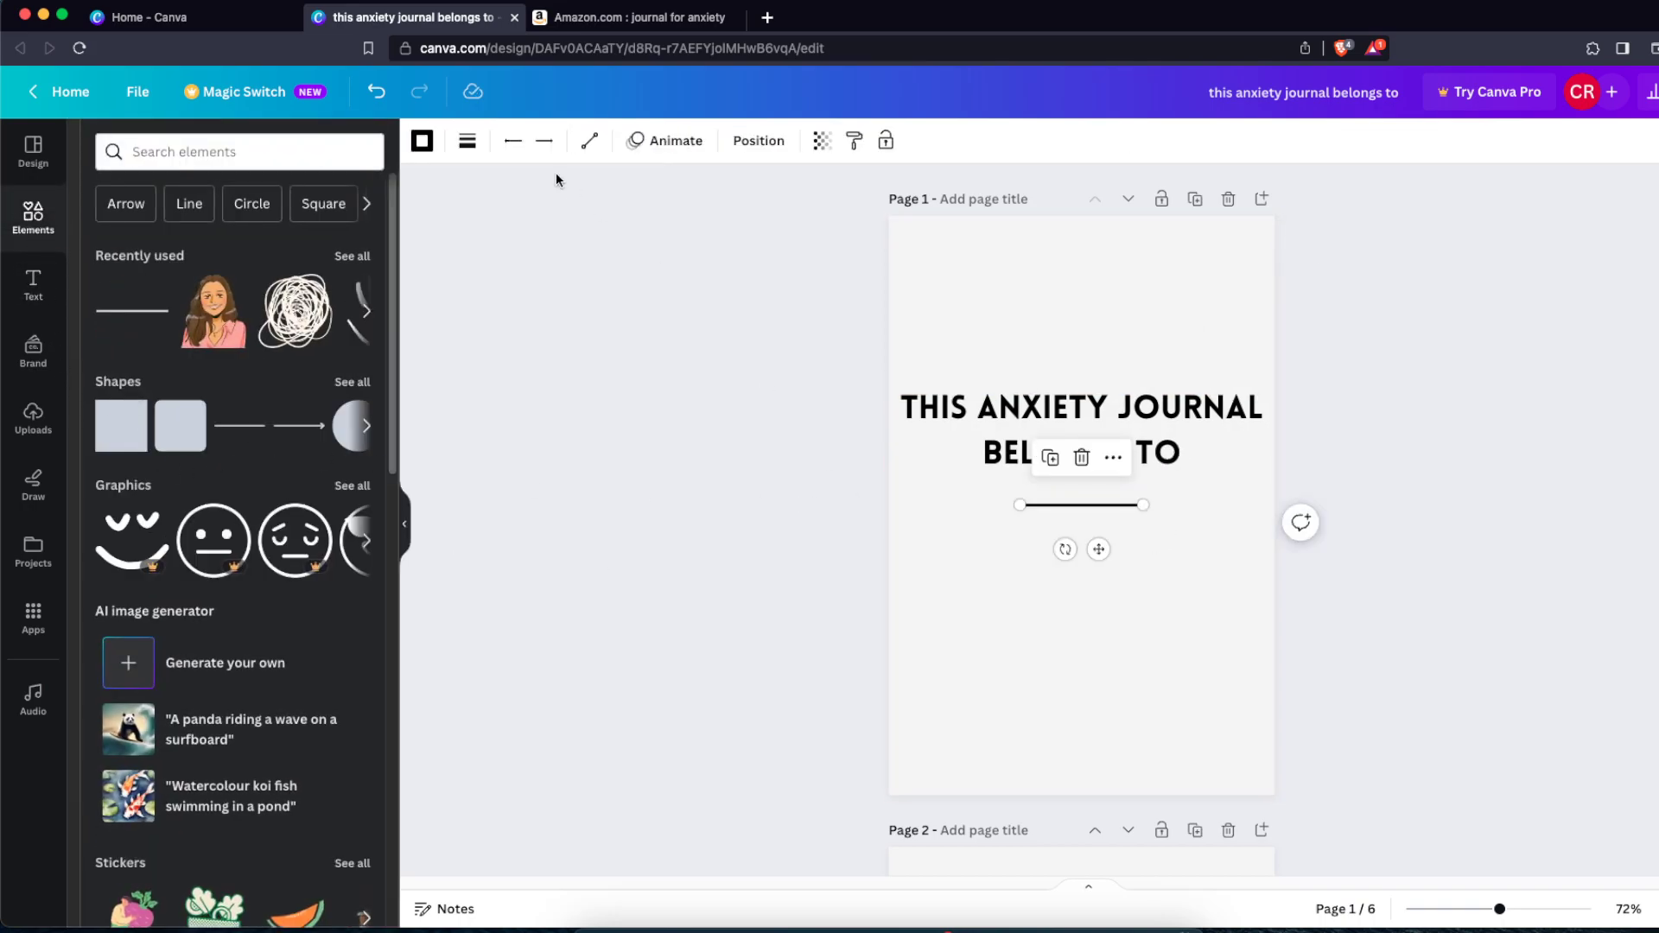
{"action": "left_click", "coordinate": [467, 143]}
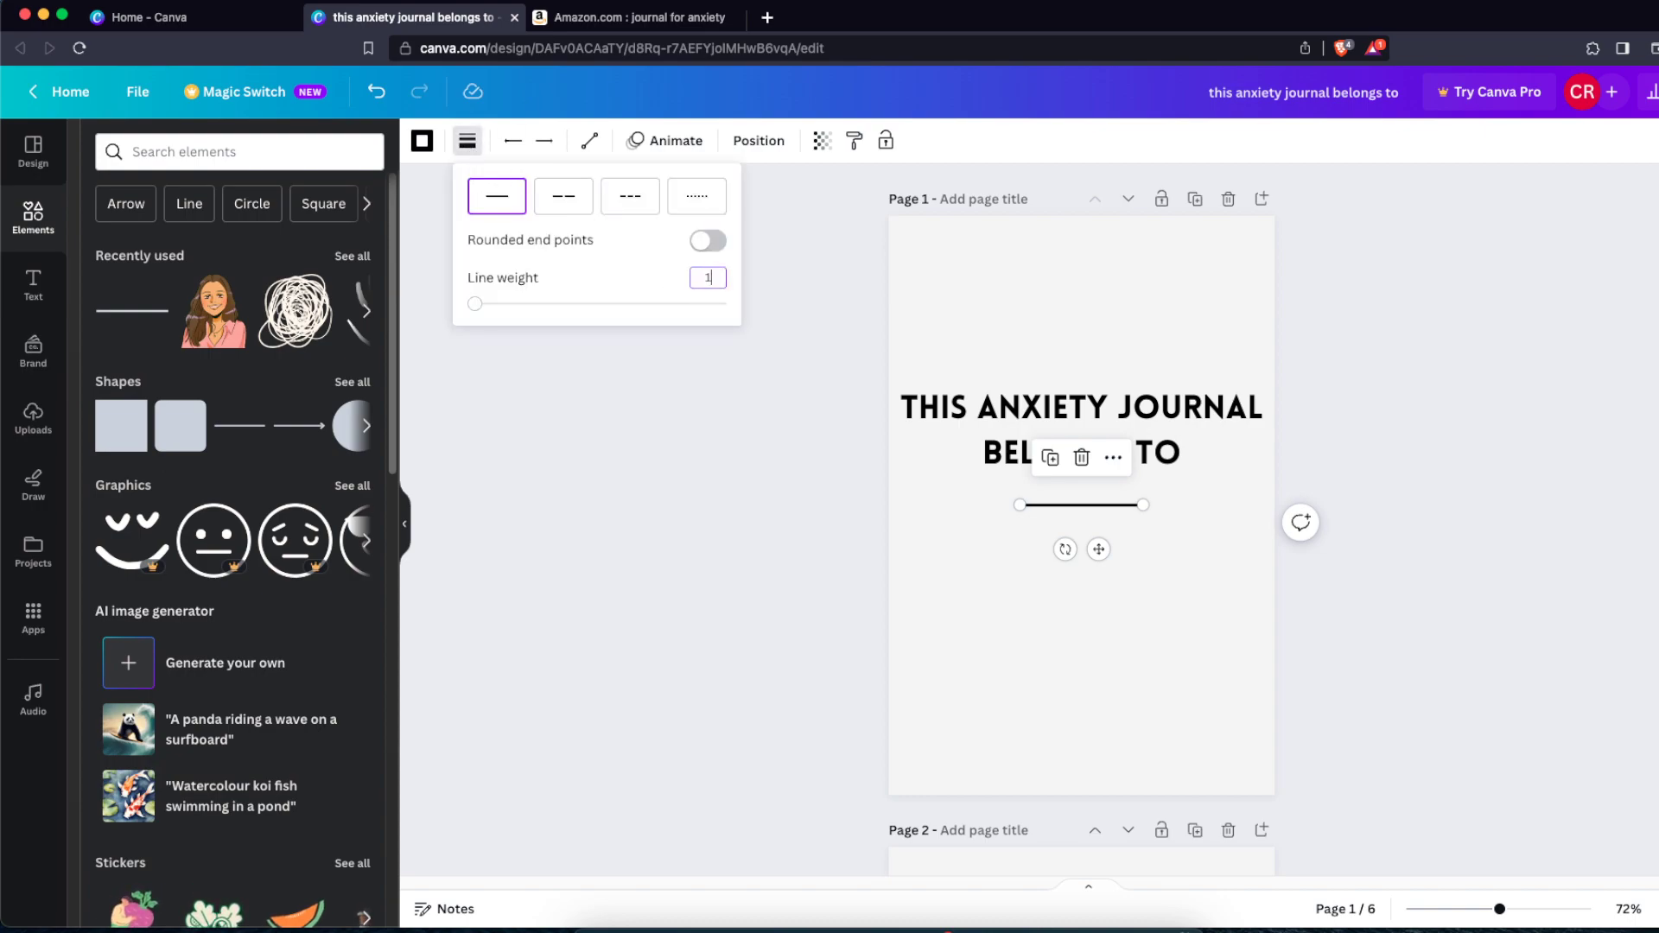
{"action": "left_click_drag", "start_coordinate": [1141, 505], "coordinate": [1336, 507]}
{"action": "left_click_drag", "start_coordinate": [1196, 550], "coordinate": [1078, 578]}
{"action": "left_click", "coordinate": [1499, 619]}
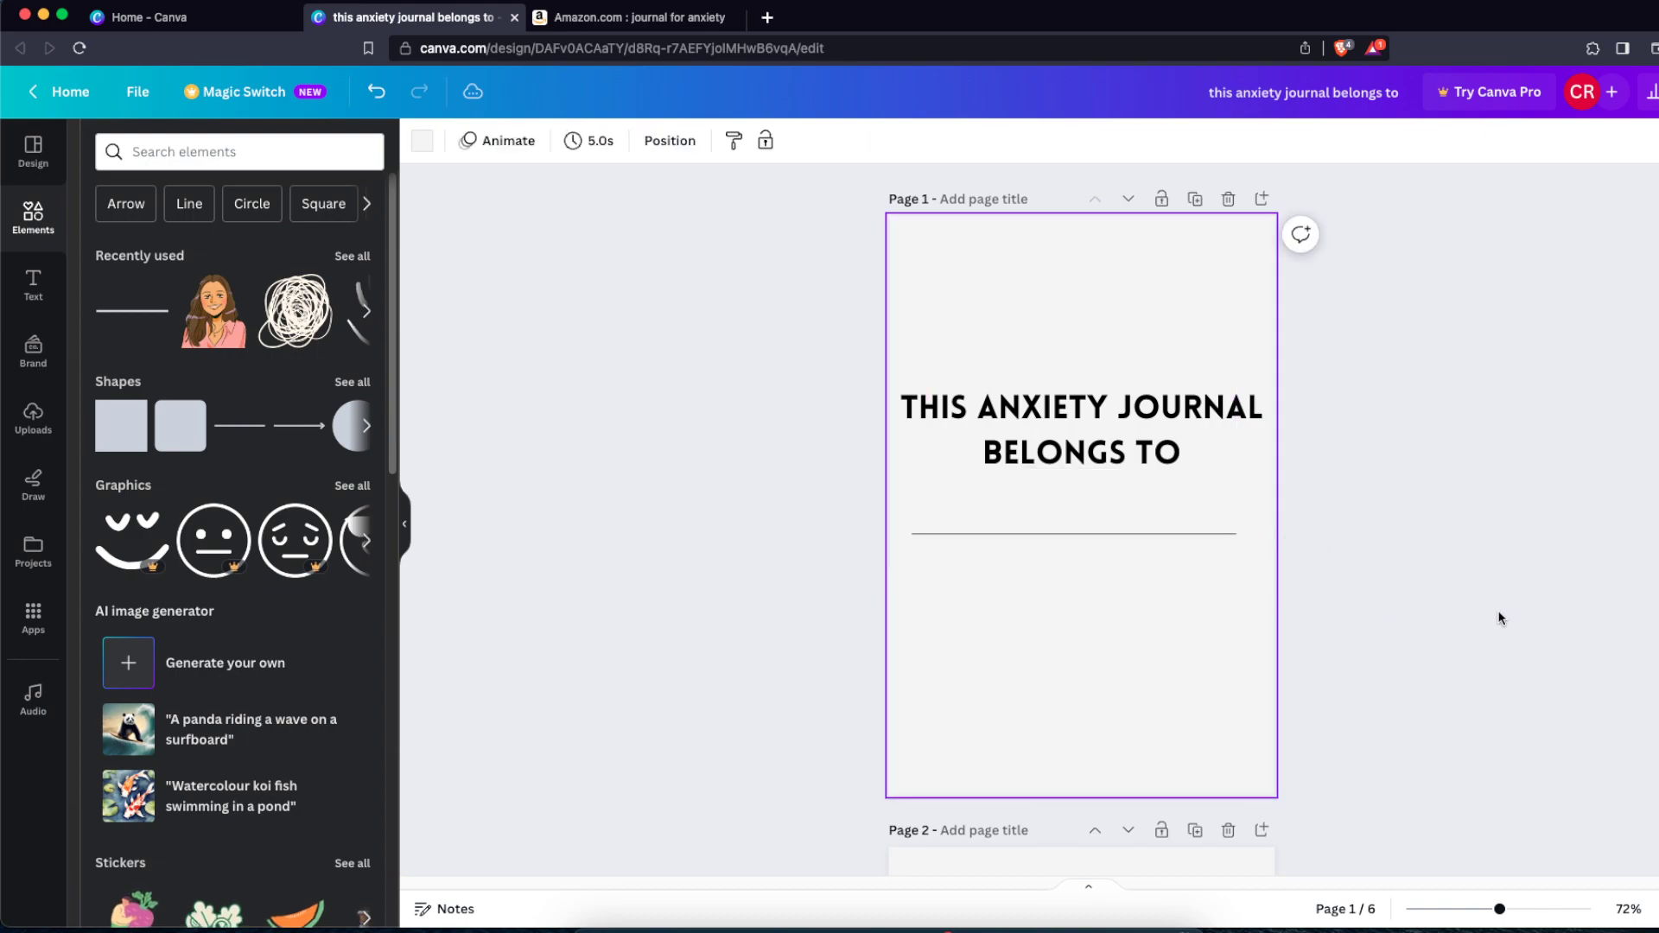
Step: Scale the page 1 heading down slightly
{"action": "left_click", "coordinate": [1031, 388]}
{"action": "left_click_drag", "start_coordinate": [1276, 387], "coordinate": [1244, 395]}
{"action": "left_click", "coordinate": [1317, 488]}
{"action": "scroll", "coordinate": [1056, 636], "scroll_direction": "down", "scroll_amount": 10}
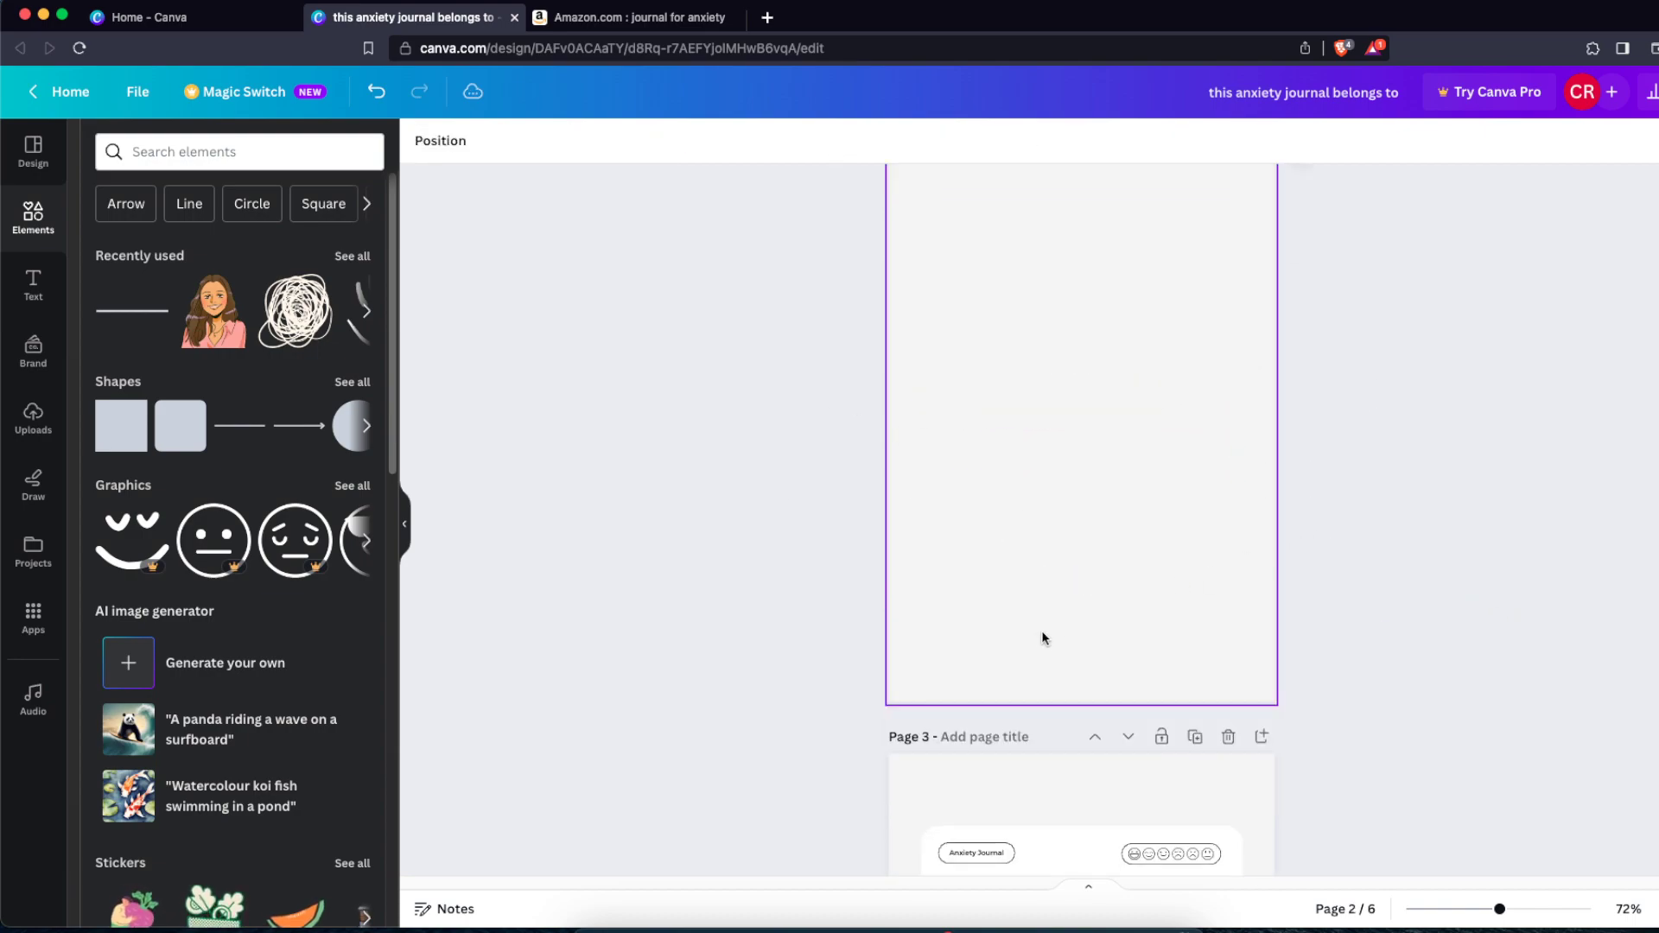
{"action": "scroll", "coordinate": [1088, 546], "scroll_direction": "down", "scroll_amount": 7}
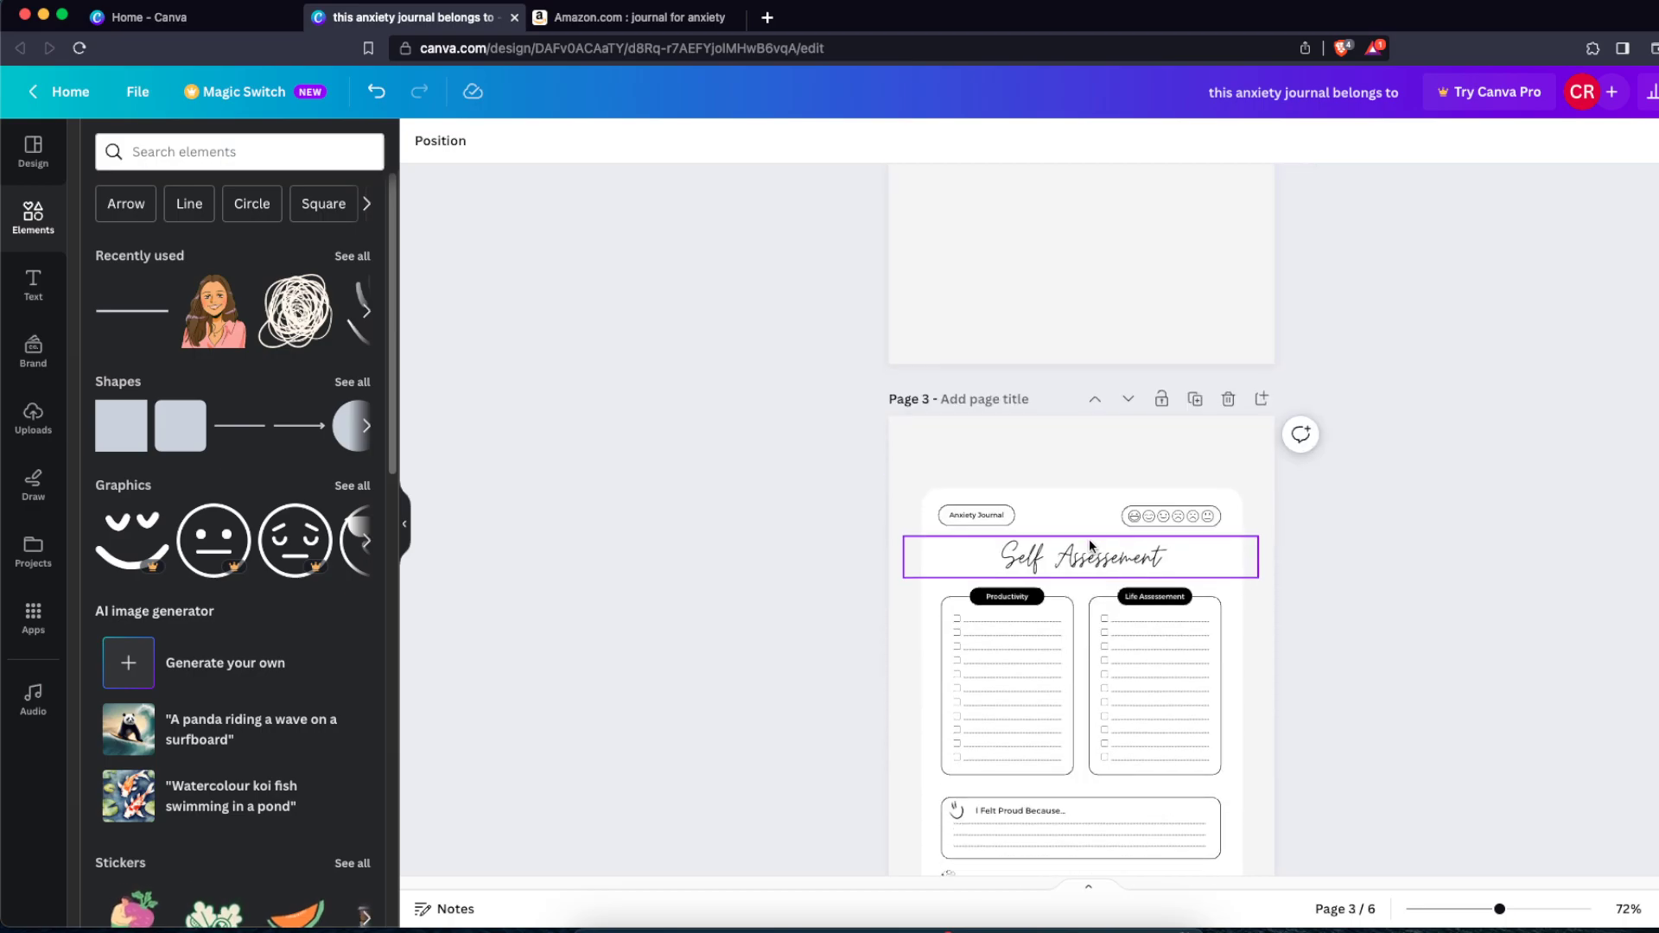
{"action": "left_click_drag", "start_coordinate": [1451, 308], "coordinate": [829, 847]}
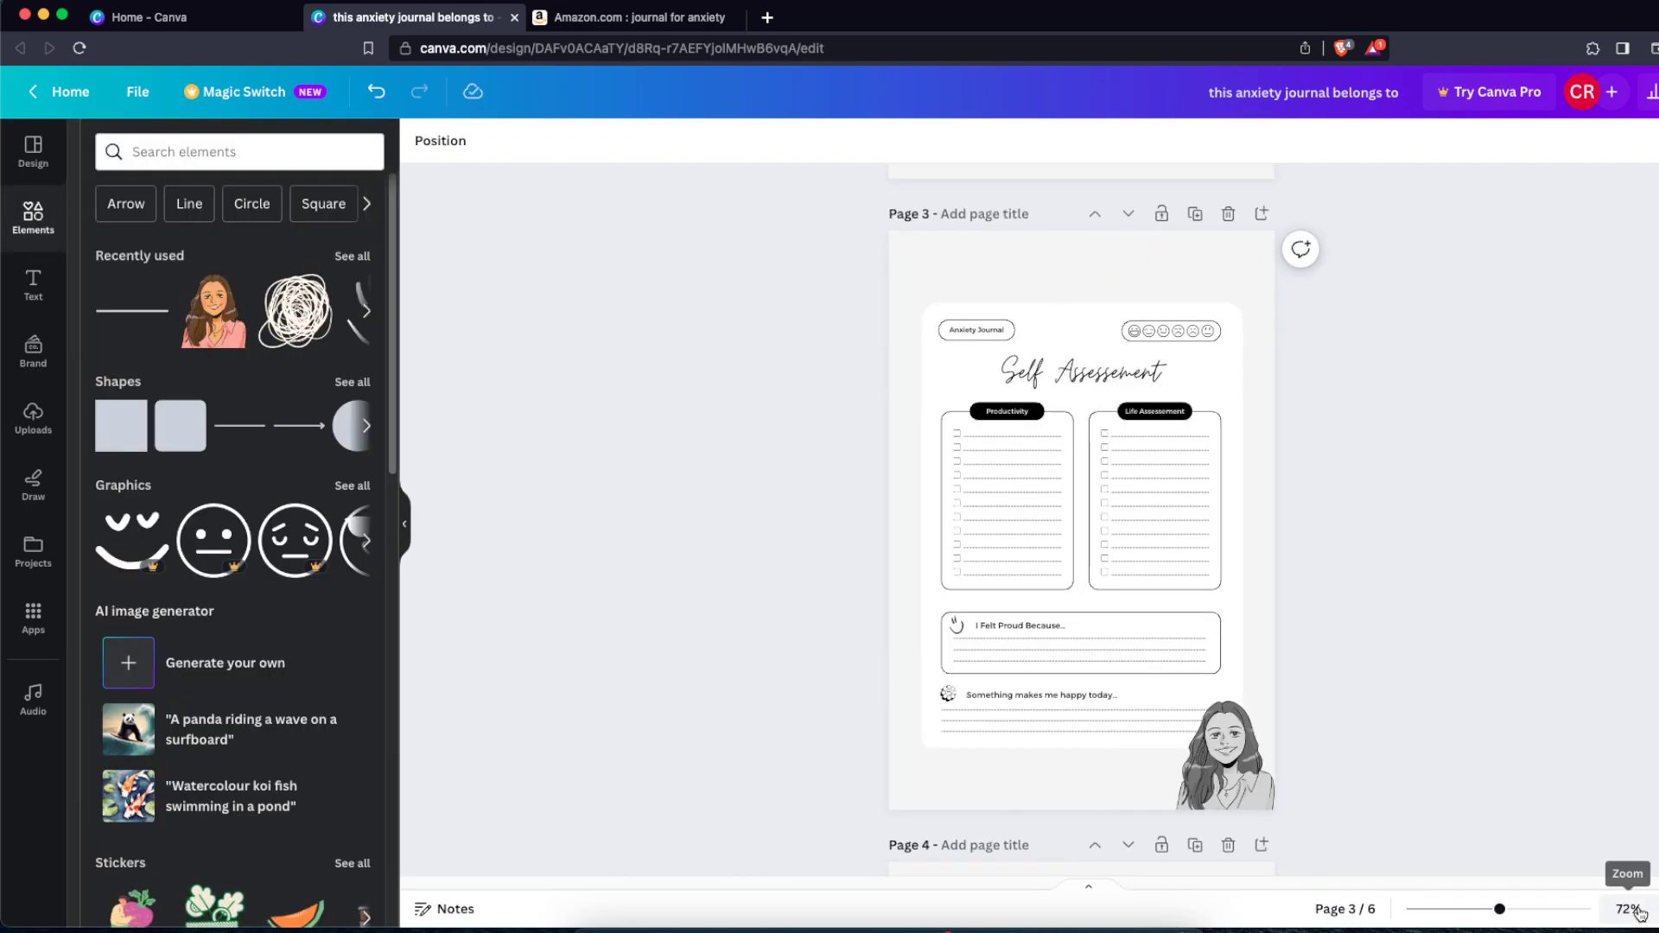
Step: Show all pages in a grid and duplicate the self-assessment page 6 six times, making the journal 12 pages long
{"action": "left_click", "coordinate": [1639, 913]}
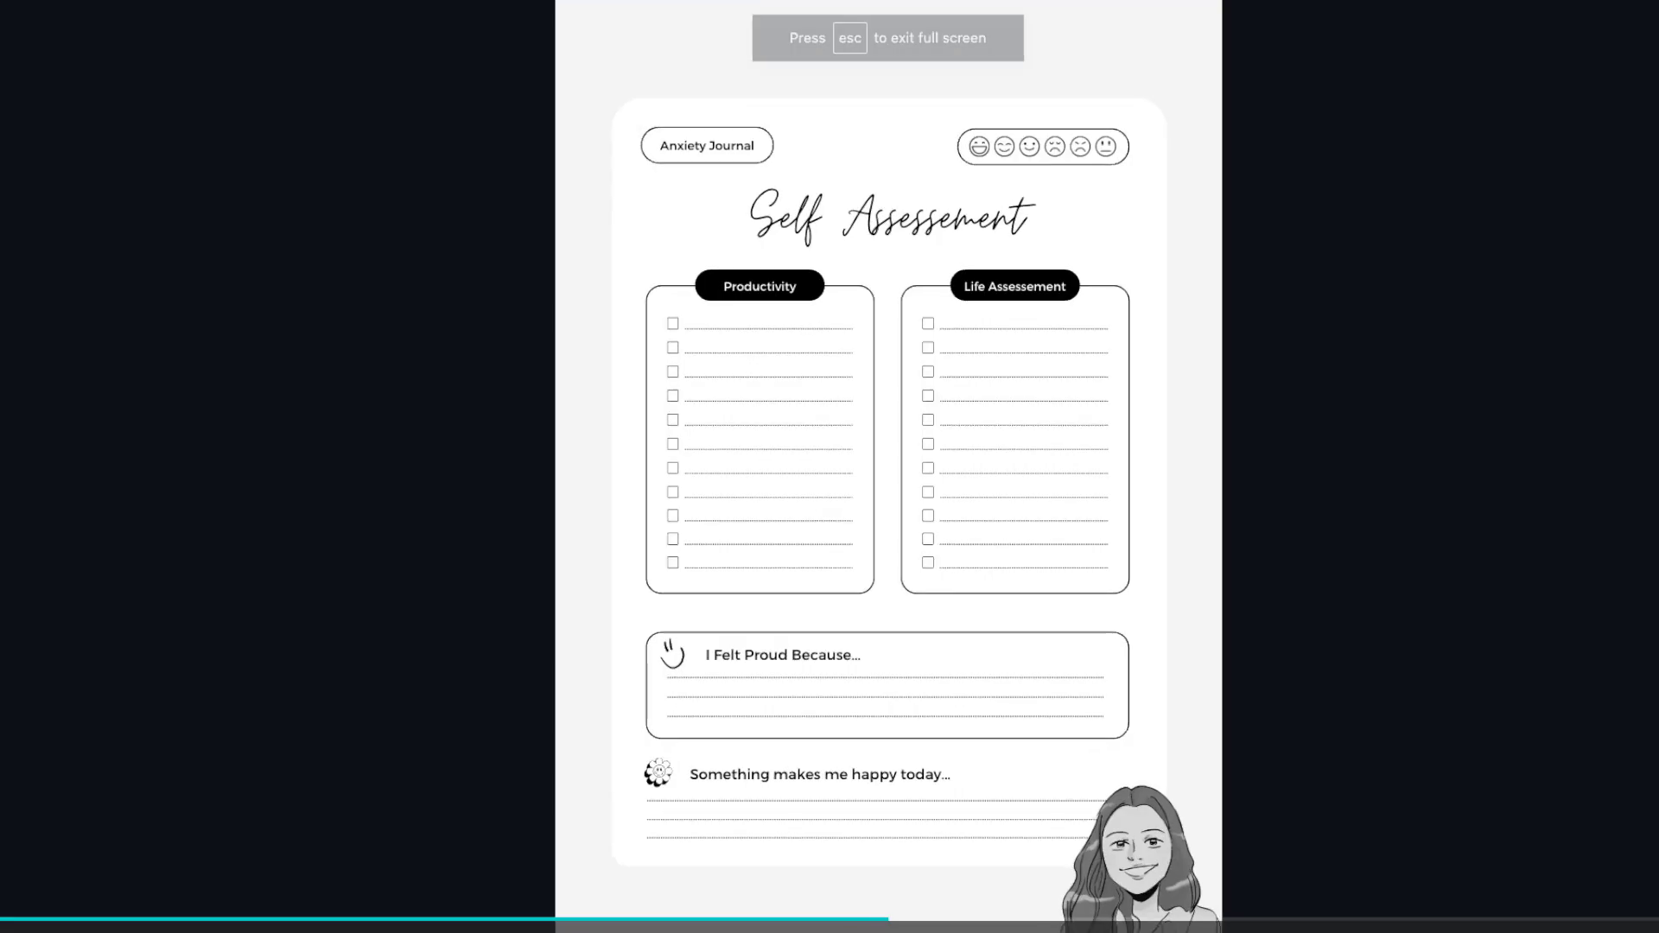
{"action": "key", "text": "Escape"}
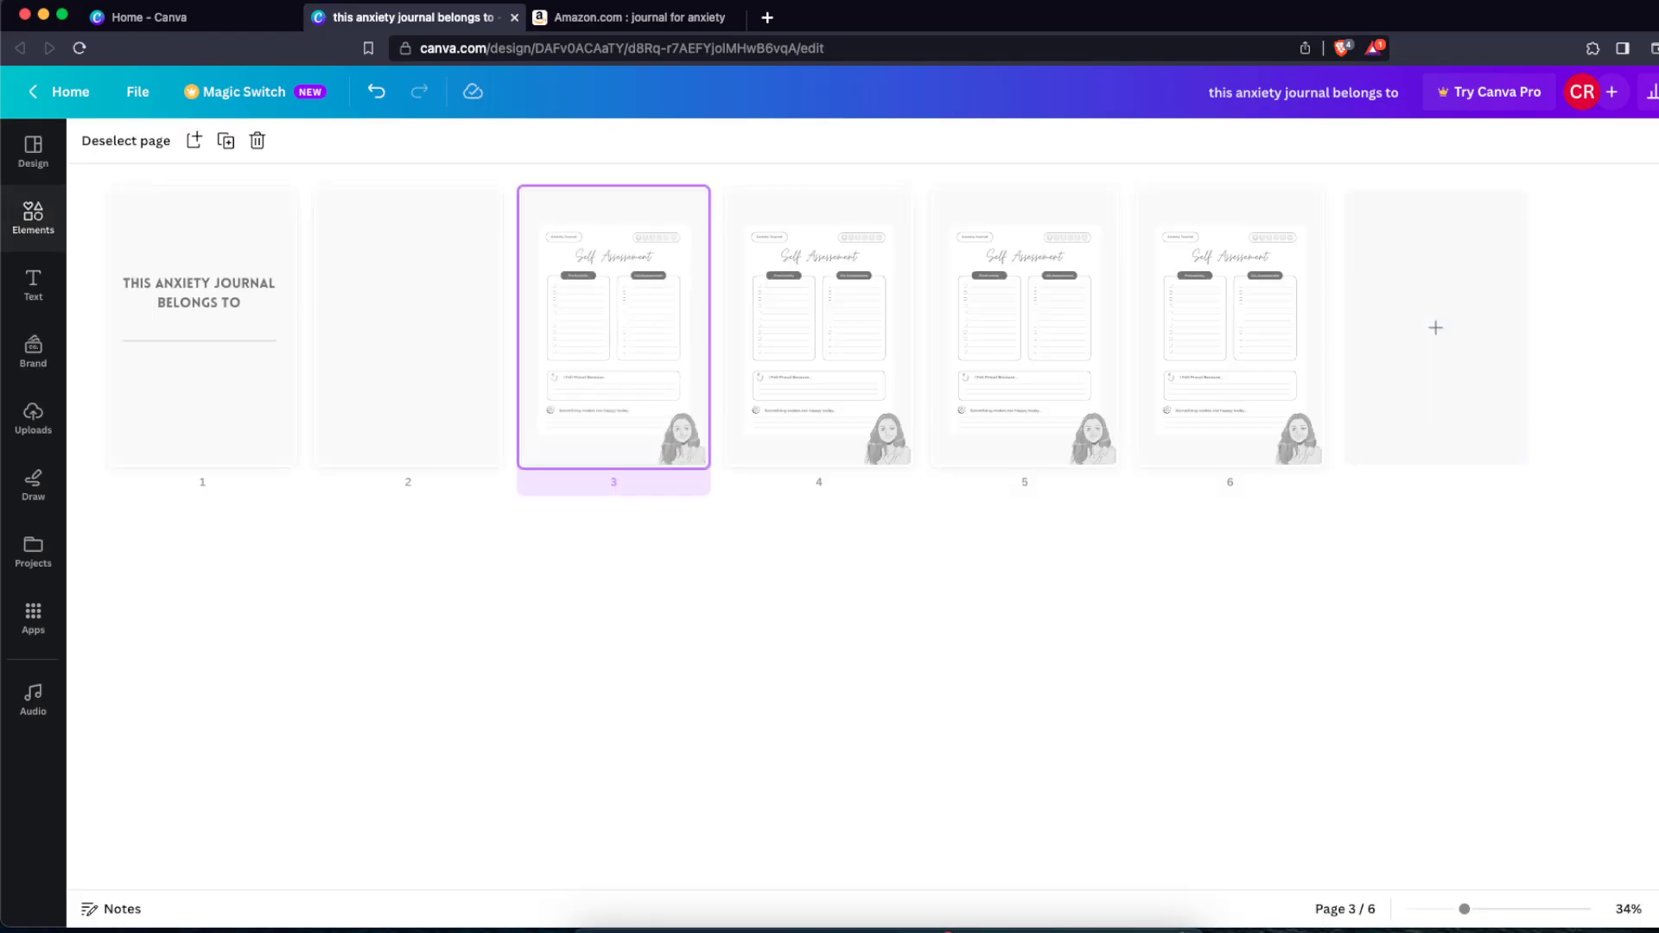
{"action": "left_click", "coordinate": [1646, 909]}
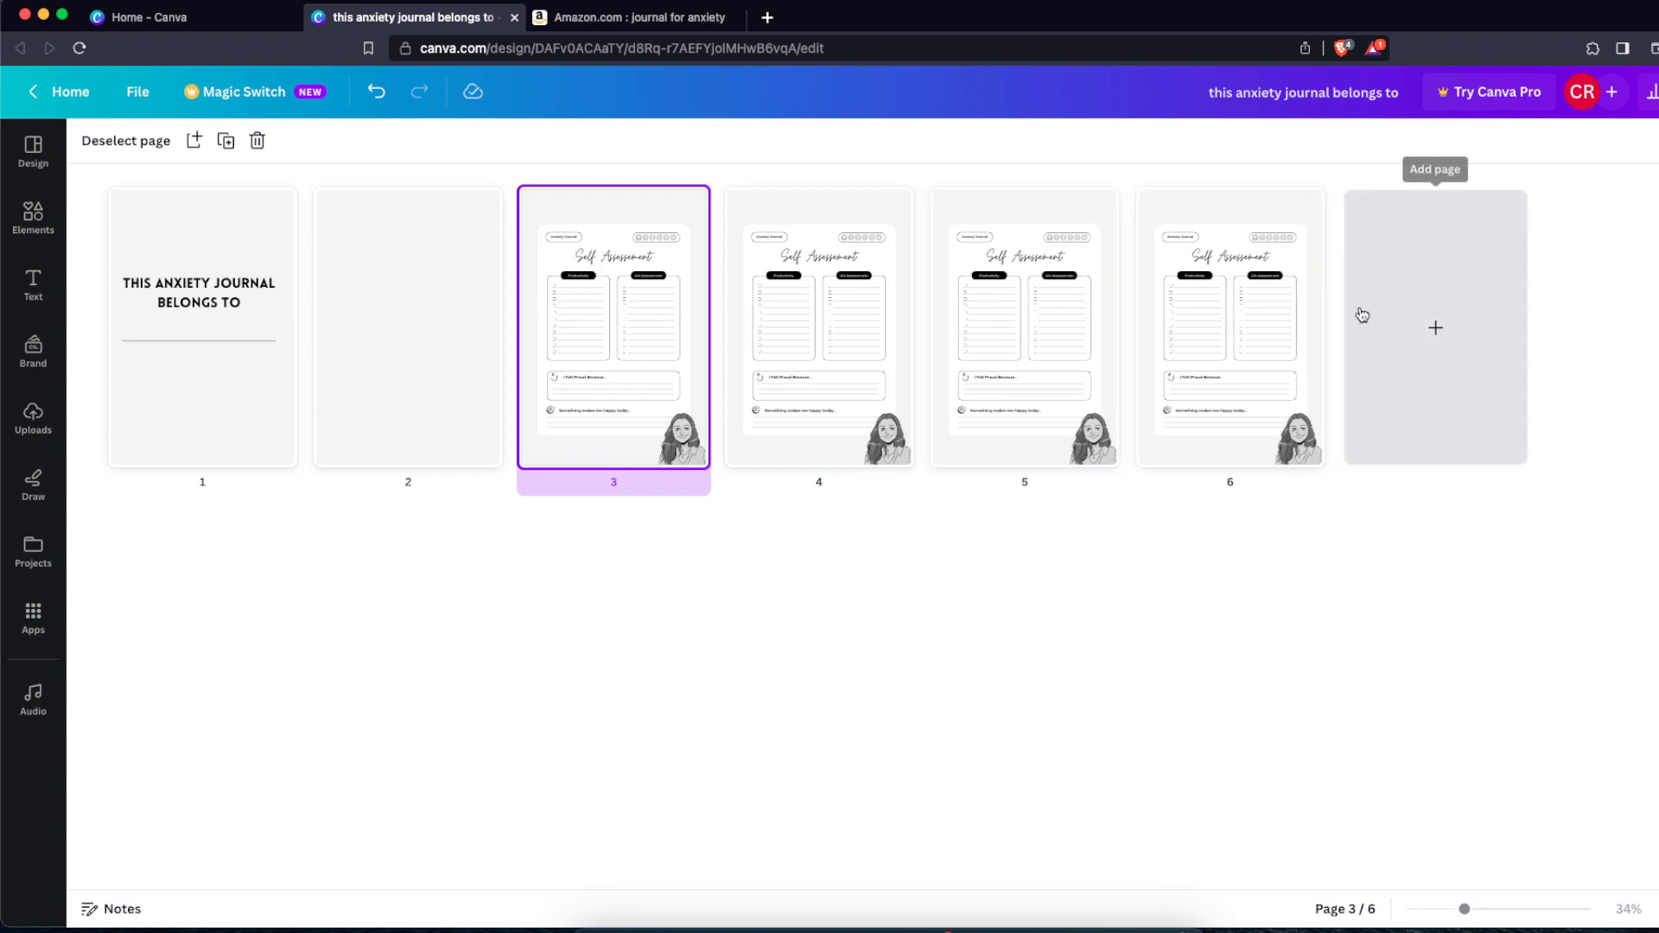
{"action": "left_click", "coordinate": [1235, 319]}
{"action": "key", "text": "ctrl+d"}
{"action": "key", "text": "ctrl+d"}
{"action": "key", "text": "ctrl+d"}
{"action": "key", "text": "ctrl+d"}
{"action": "key", "text": "ctrl+d"}
{"action": "key", "text": "ctrl+d"}
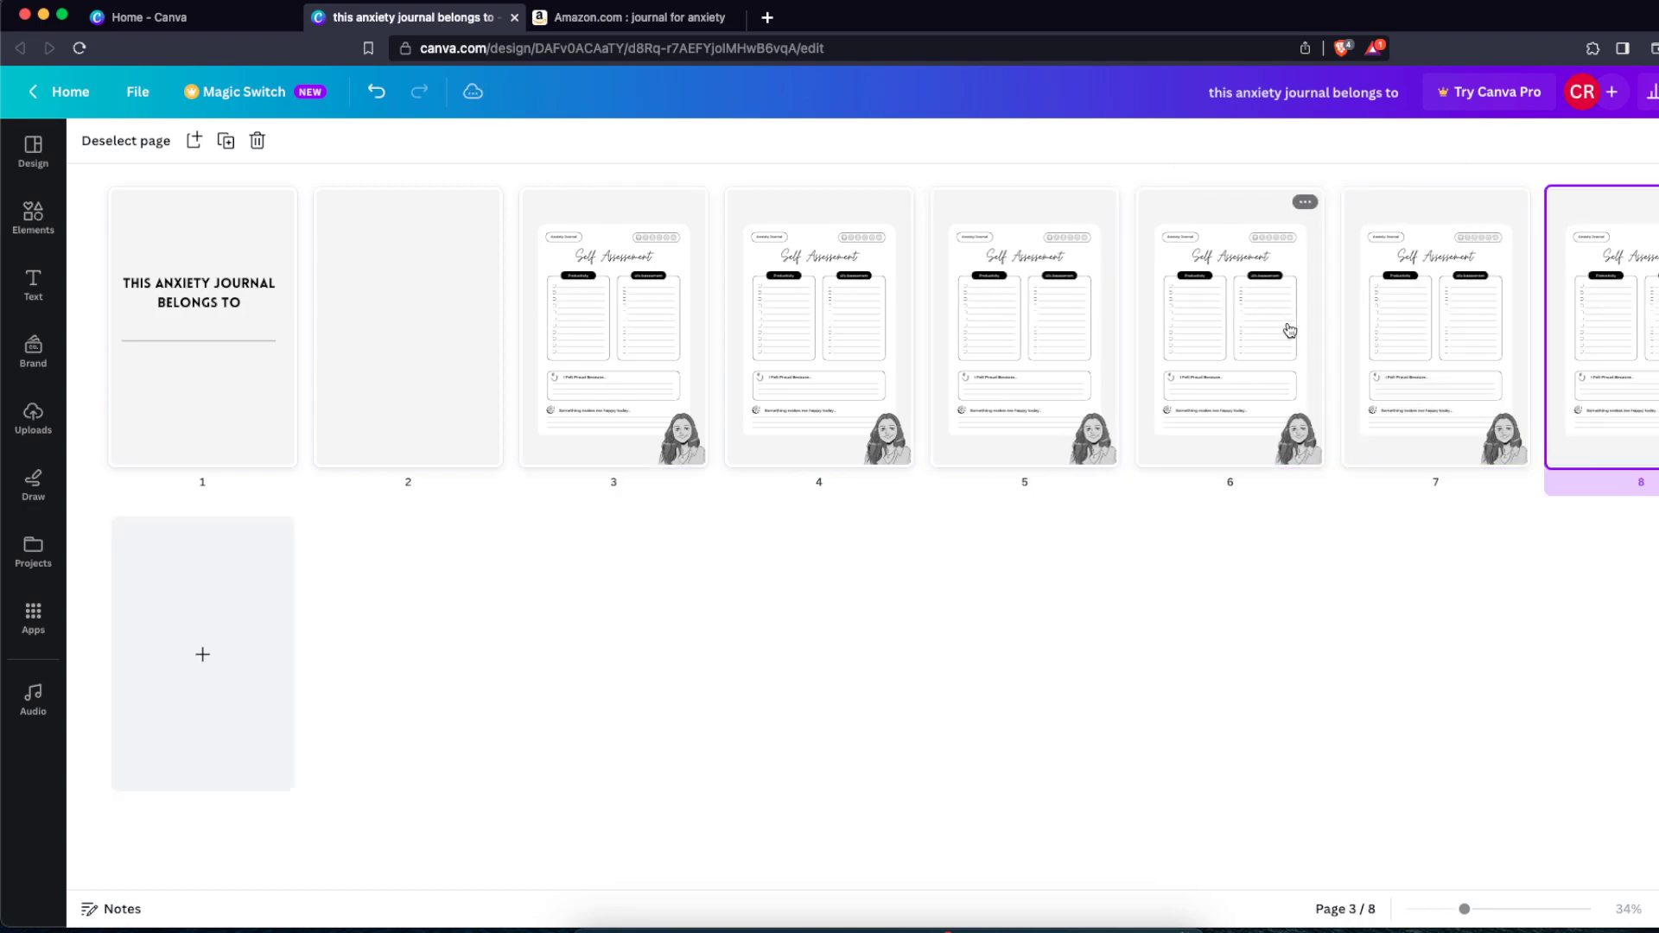
{"action": "left_click", "coordinate": [1263, 655]}
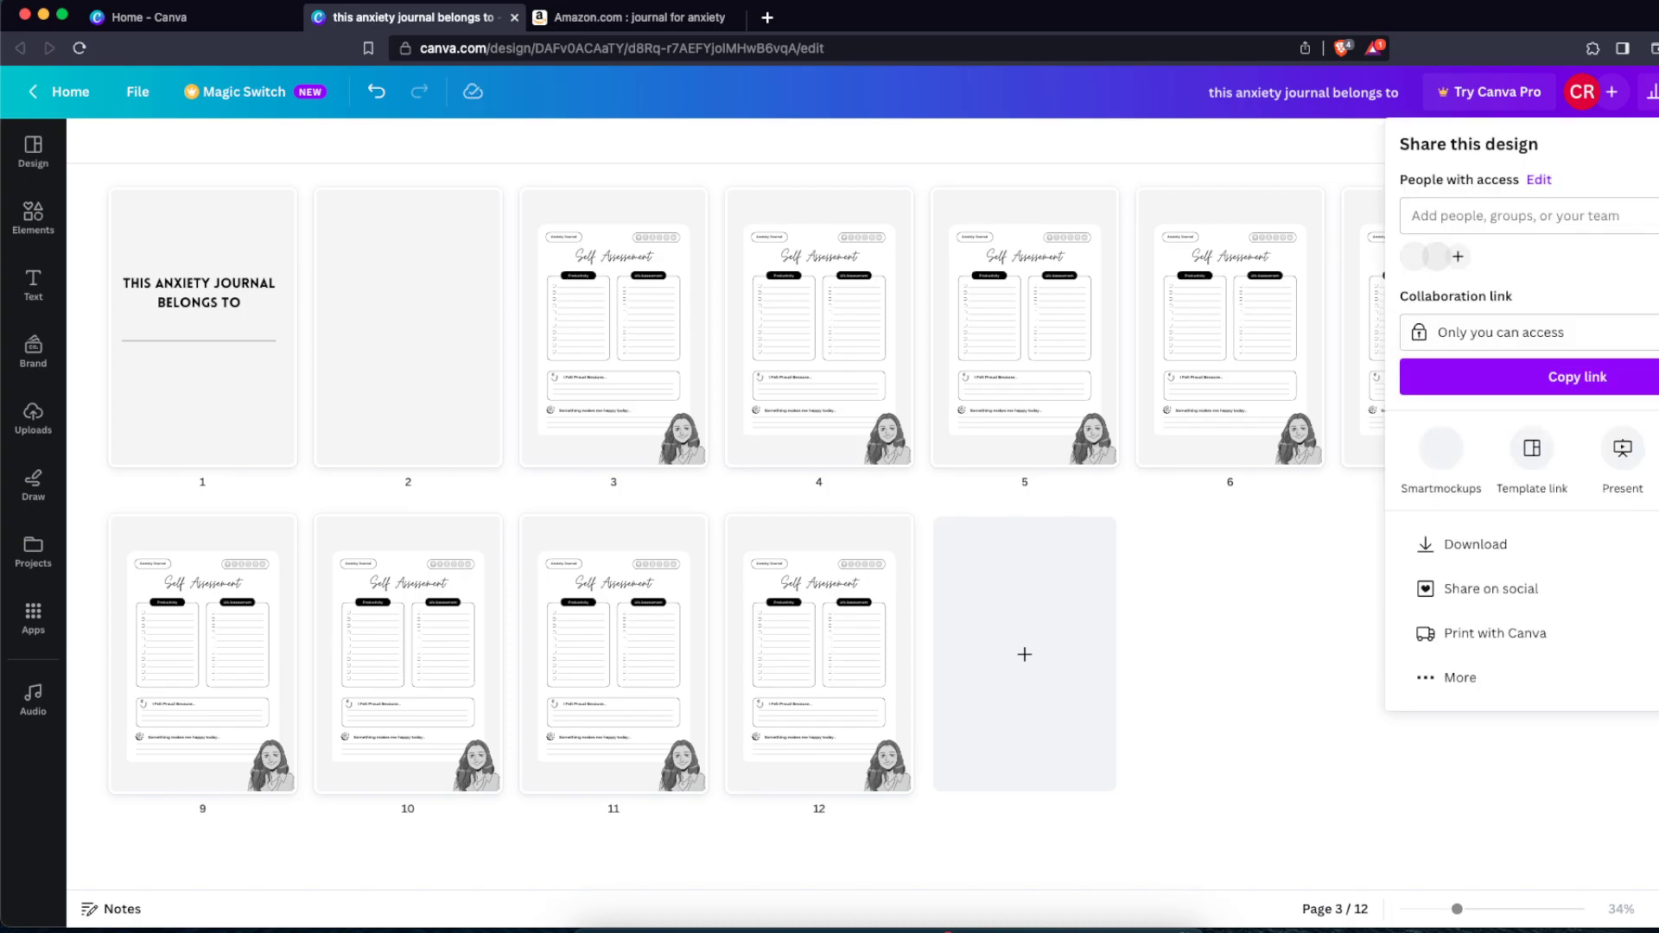
Step: Choose PDF Print as the file type for downloading the journal
{"action": "left_click", "coordinate": [1474, 544]}
{"action": "left_click", "coordinate": [1490, 226]}
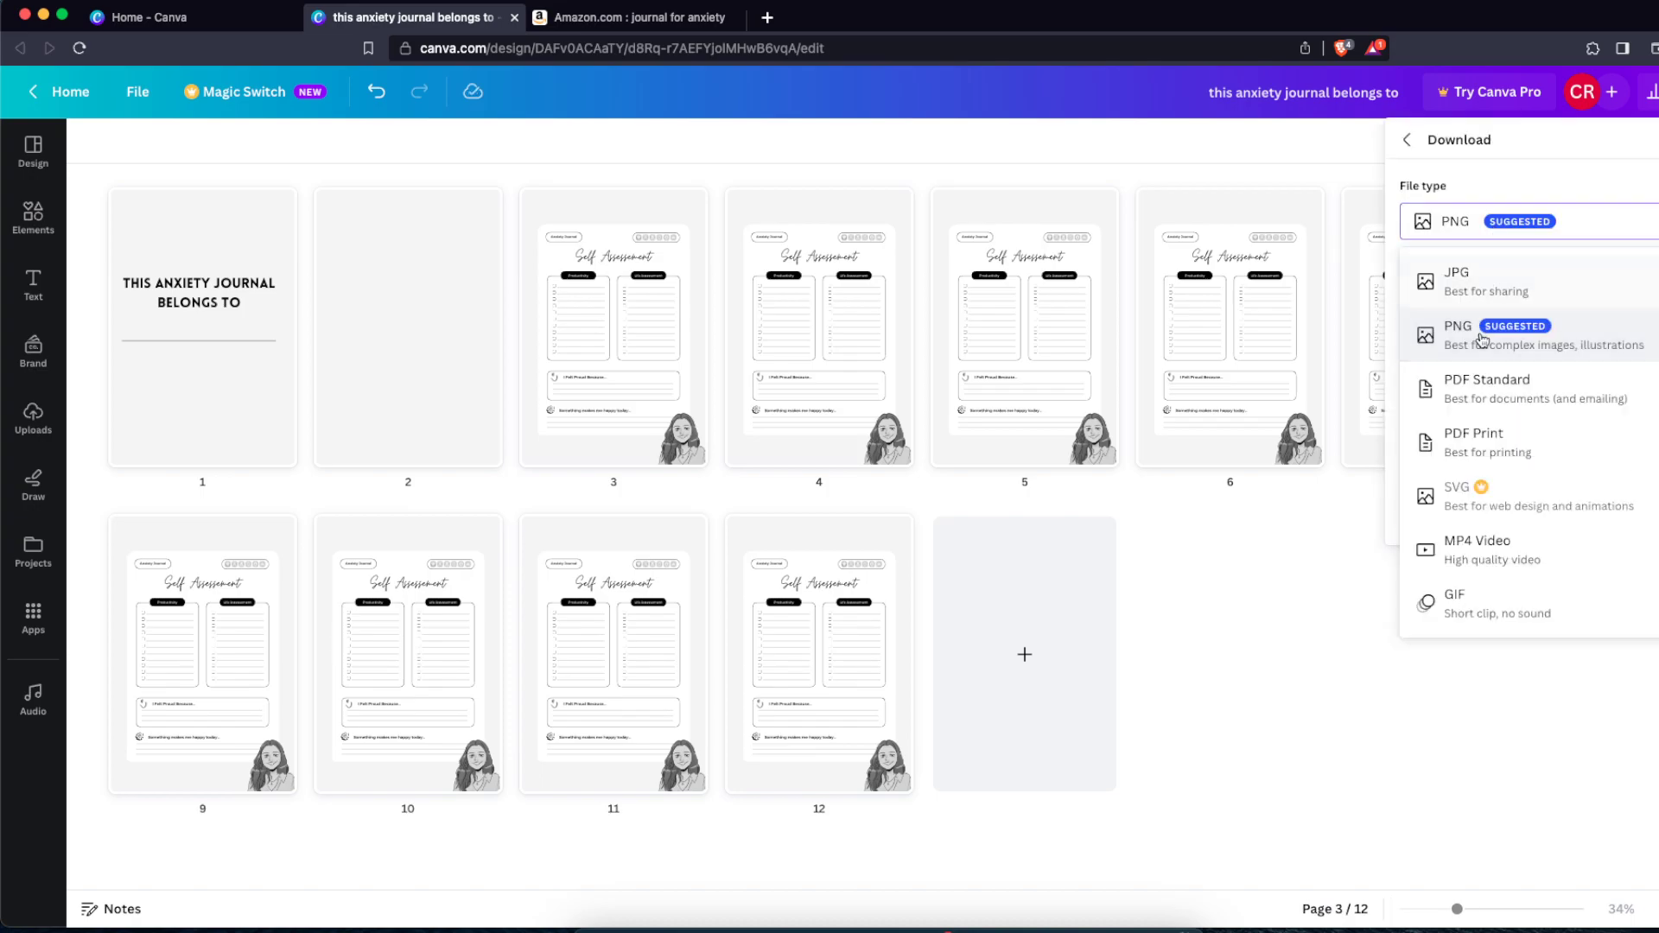
{"action": "left_click", "coordinate": [1486, 454]}
{"action": "left_click", "coordinate": [1451, 633]}
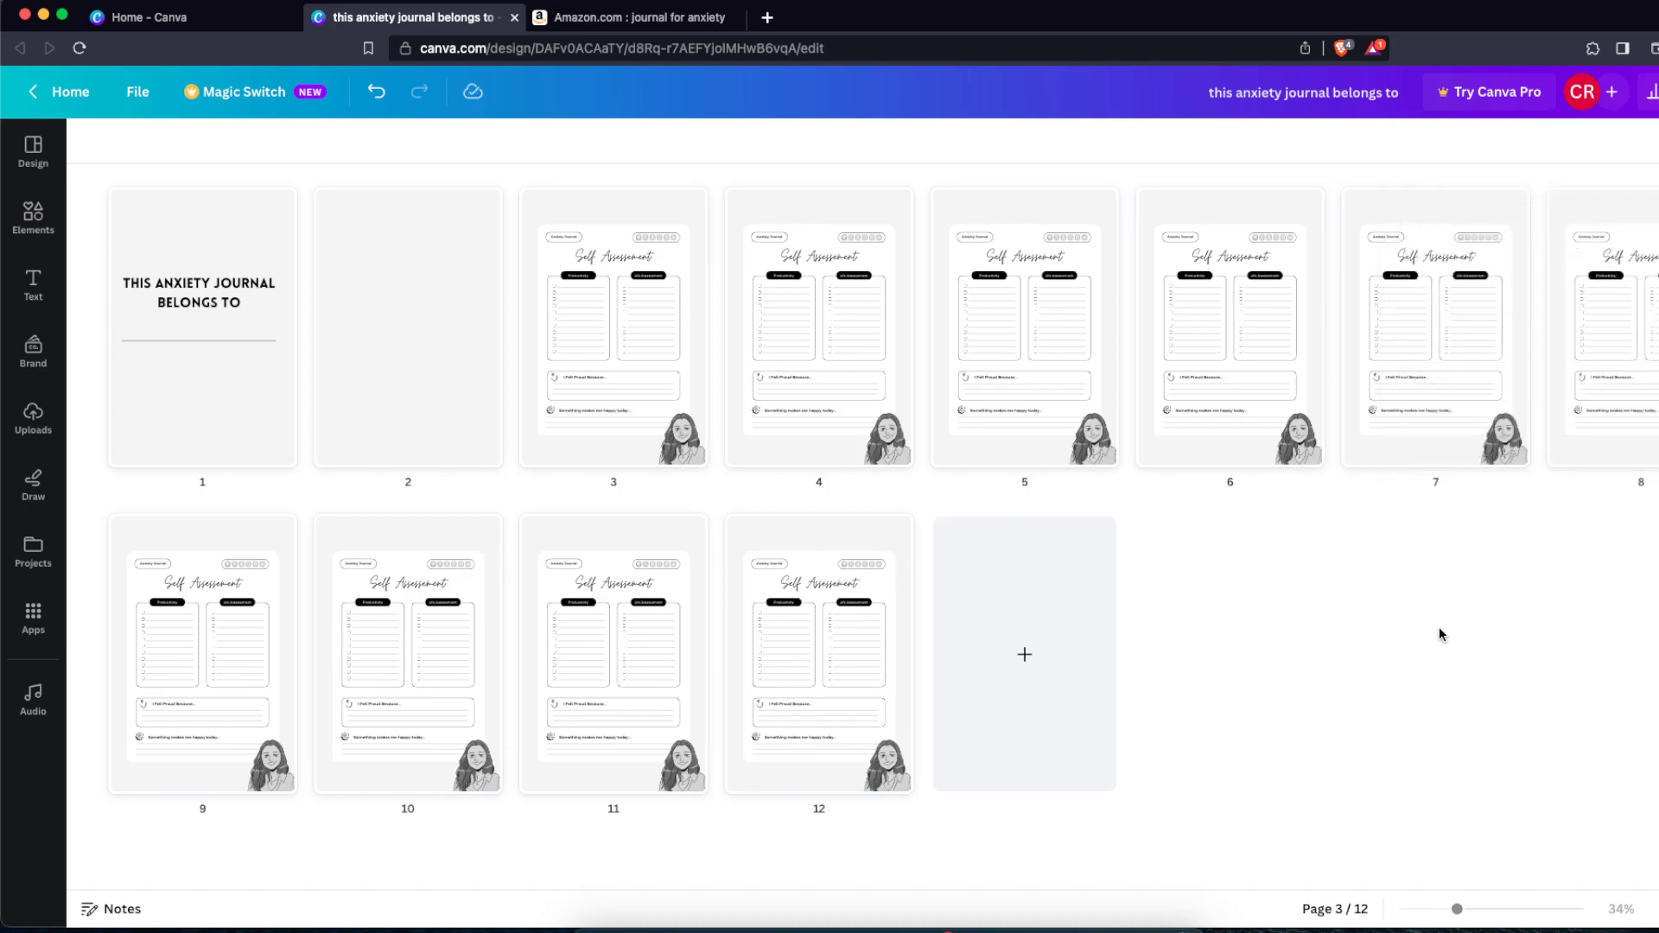